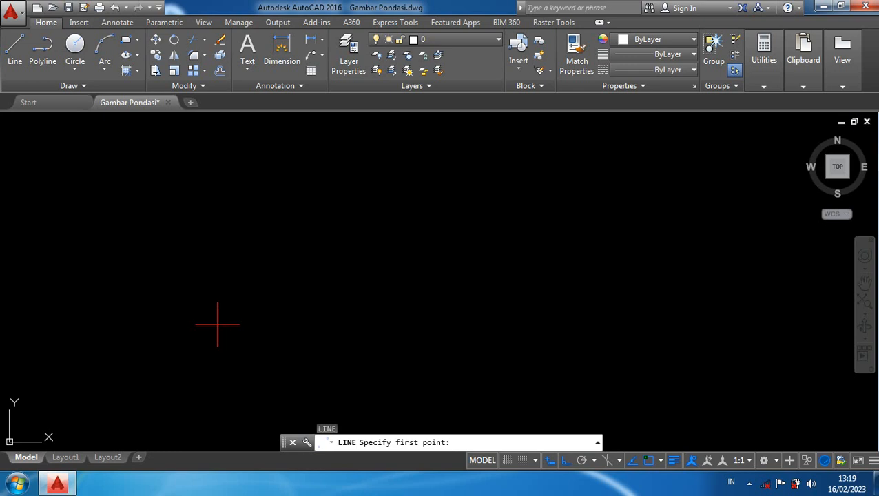
Step: Draw the horizontal base line toward the right as three consecutive segments of 10, 40 and 10 units
left_click(217, 323)
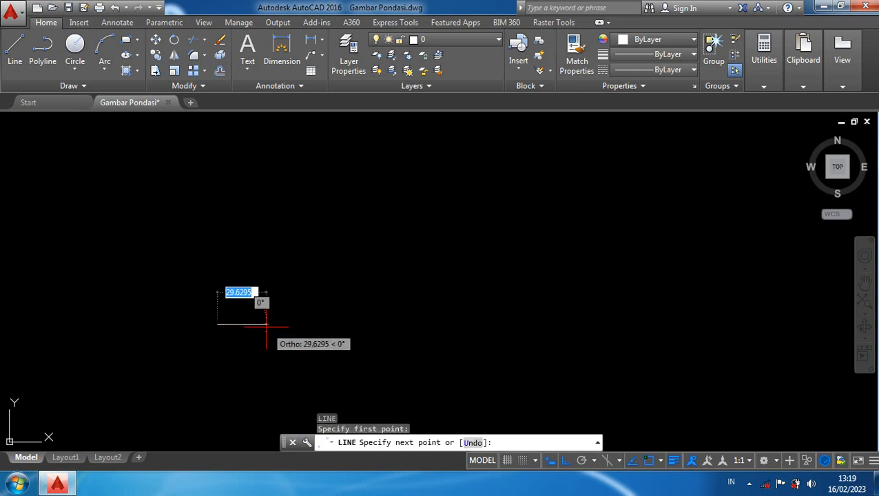
type("1")
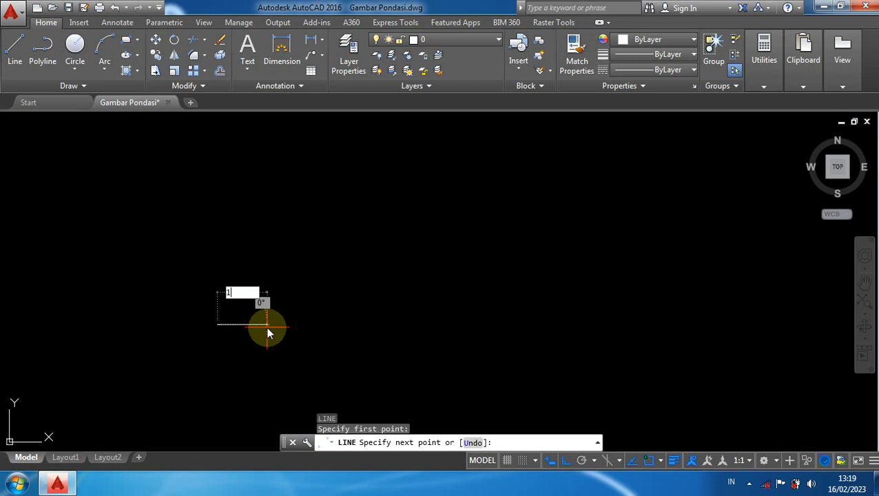
type("0")
key("Return")
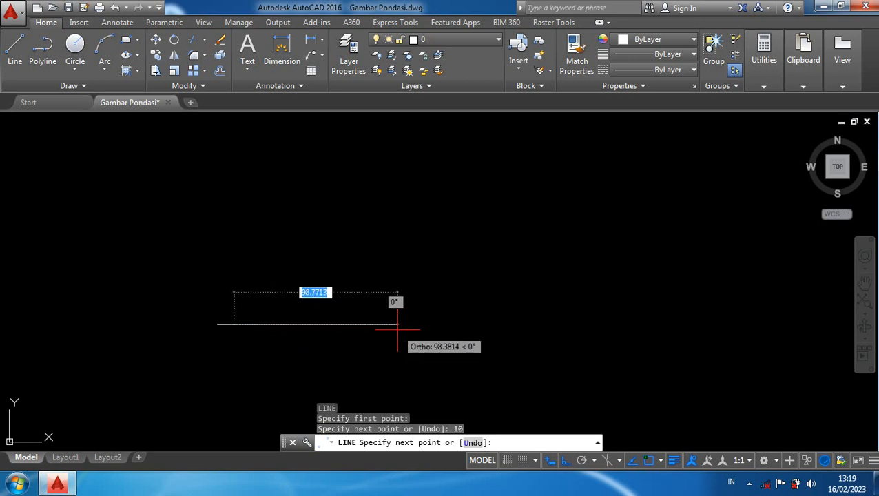
type("40")
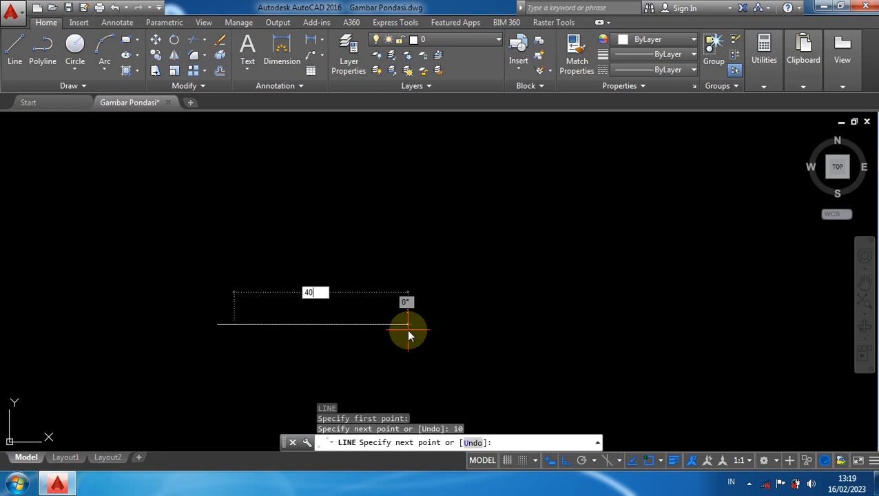
key("Return")
type("10")
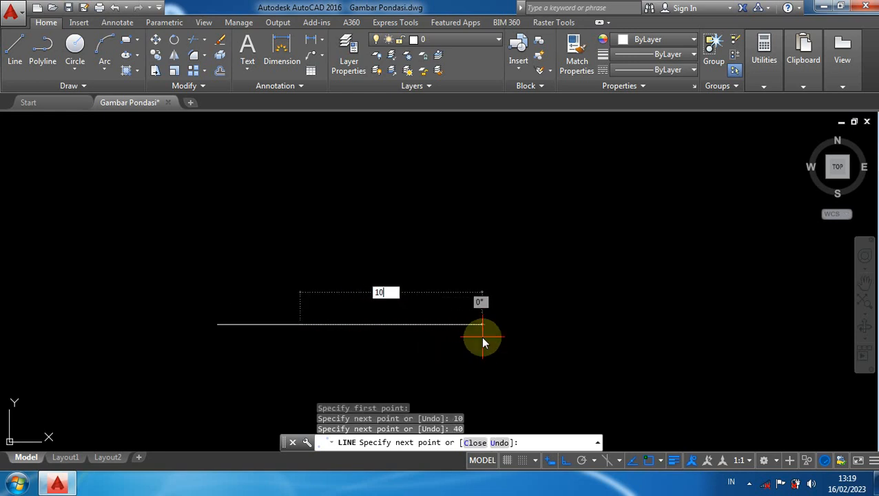
key("Return")
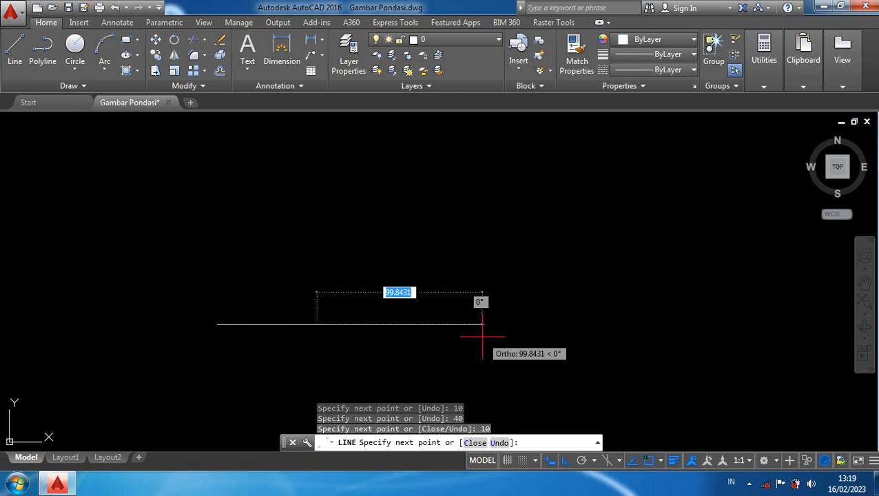
key("Return")
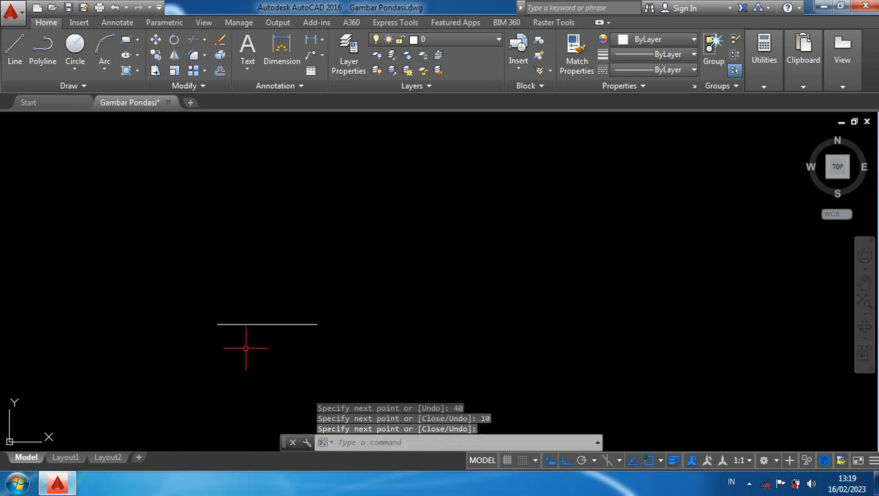
Step: Draw two consecutive vertical segments of 10 and 15 units upward from the base line's left end
type("L")
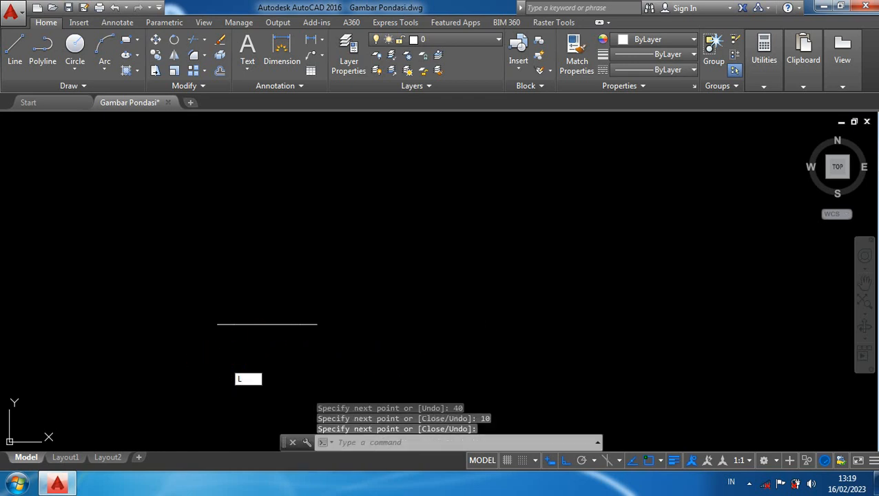
key("Return")
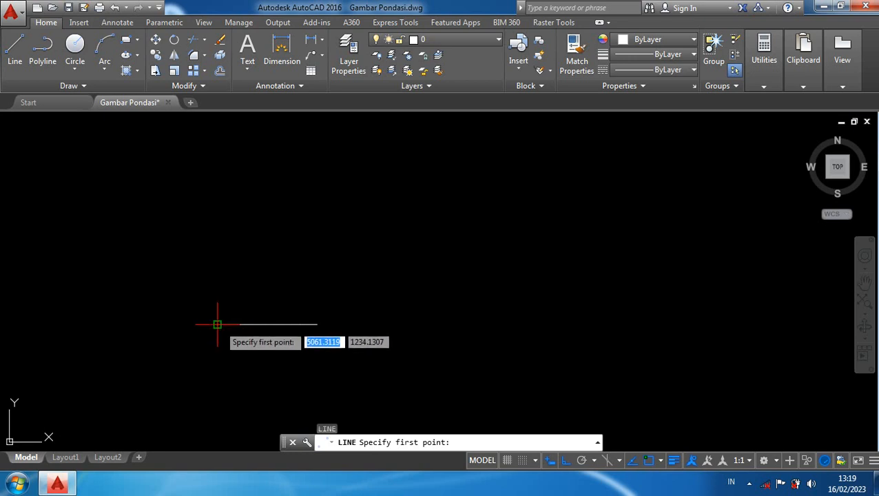
left_click(217, 324)
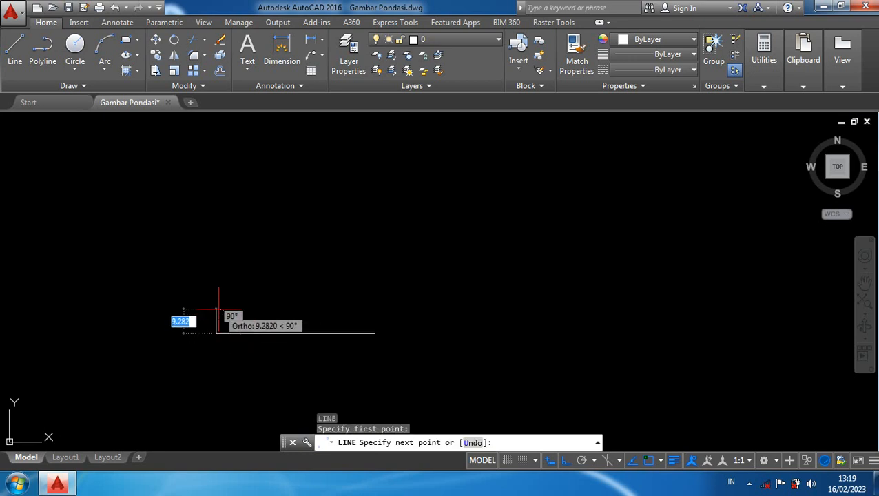
type("10")
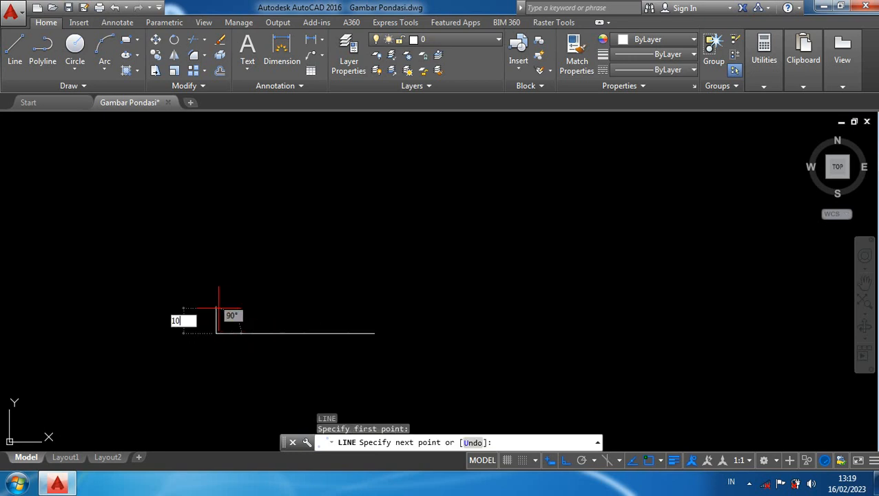
key("Return")
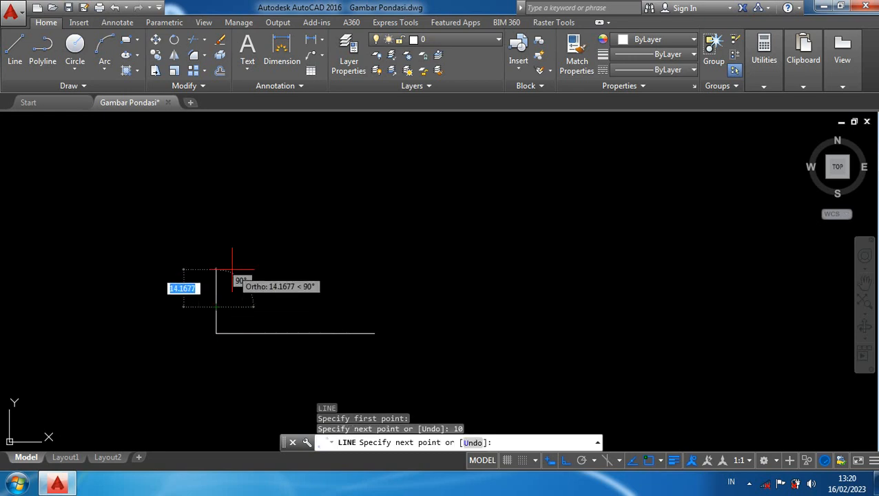
type("1")
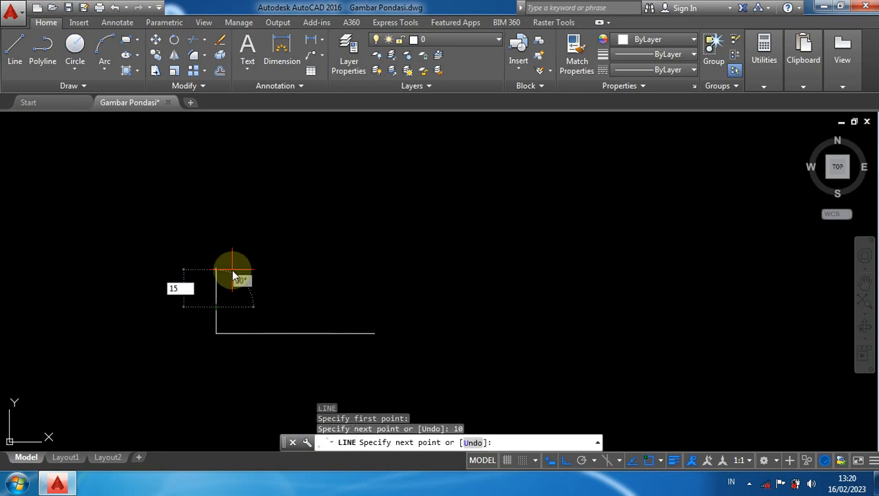
type("5")
left_click(233, 276)
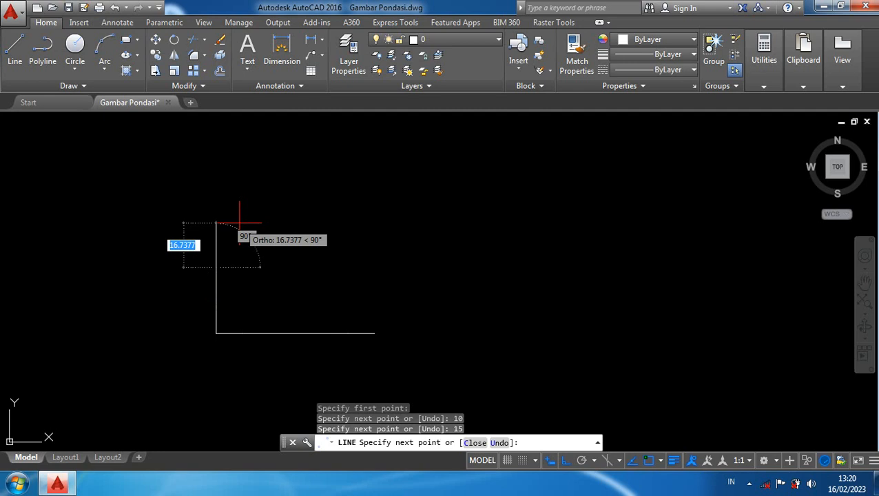
Step: Continue the vertical line upward with segments of 37 and 3 units and end the line
type("3")
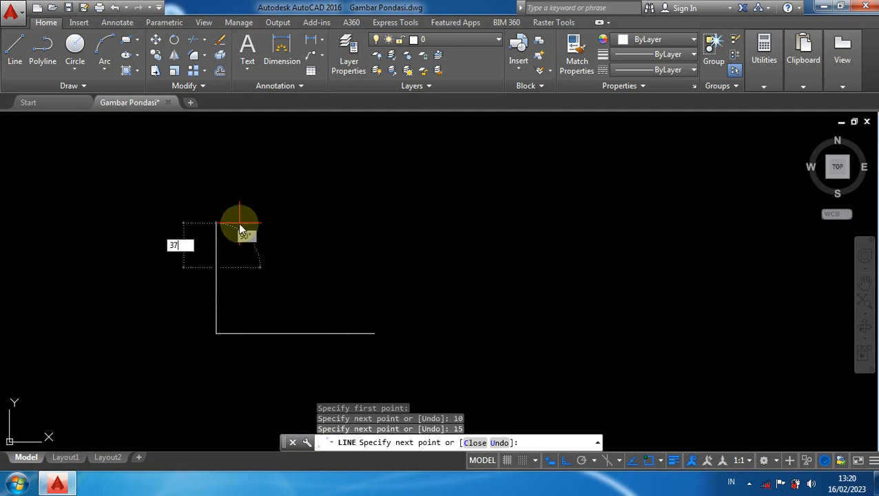
type("7")
left_click(240, 230)
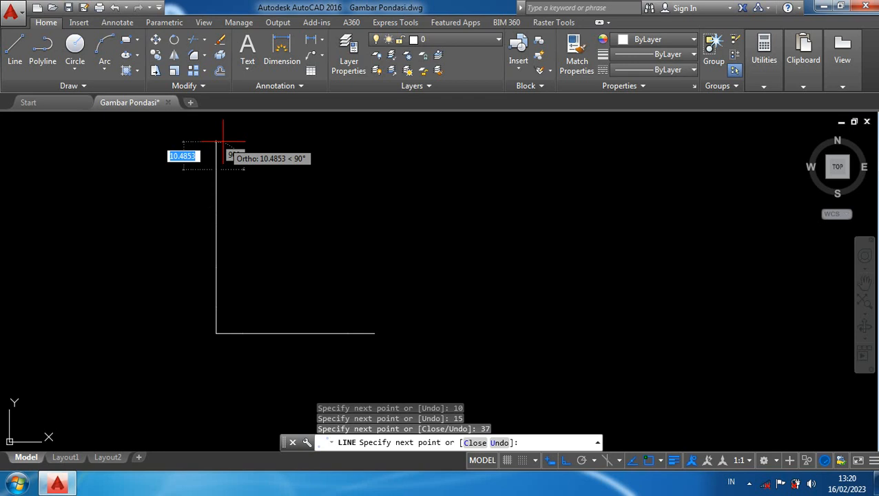
type("3")
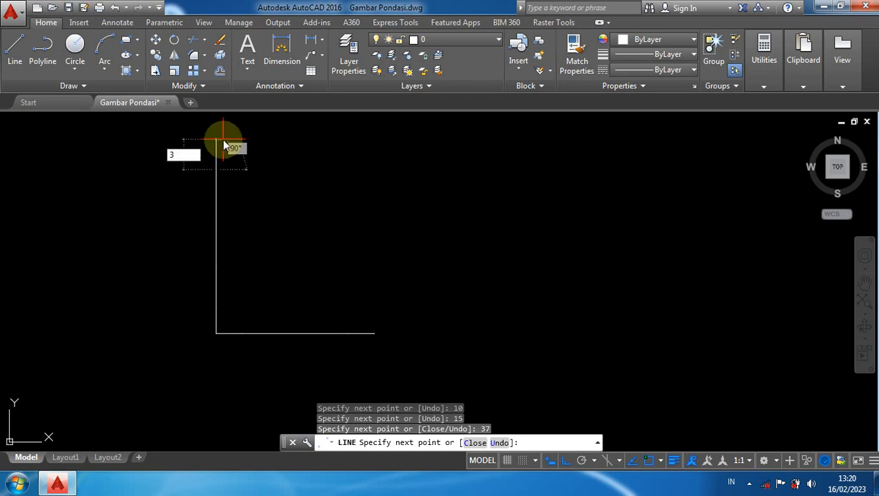
key("Return")
key("Return")
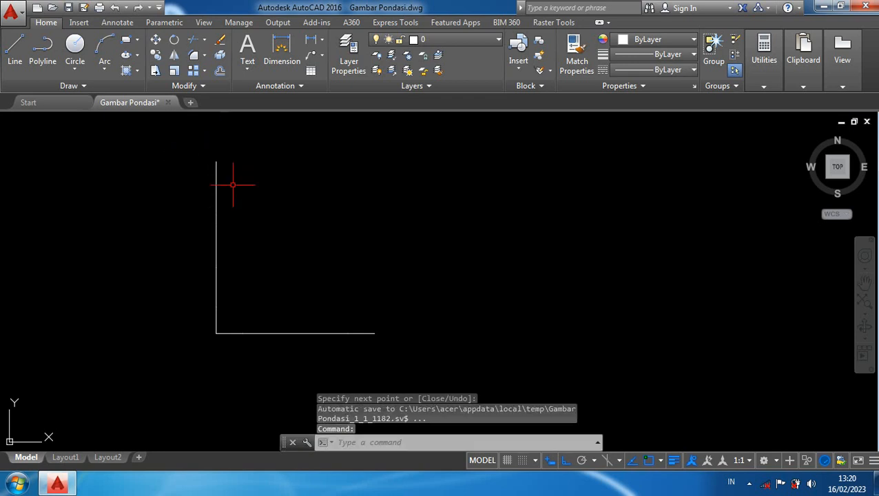
Step: Copy the four vertical segments from the base line's left end to its right end
left_click(233, 328)
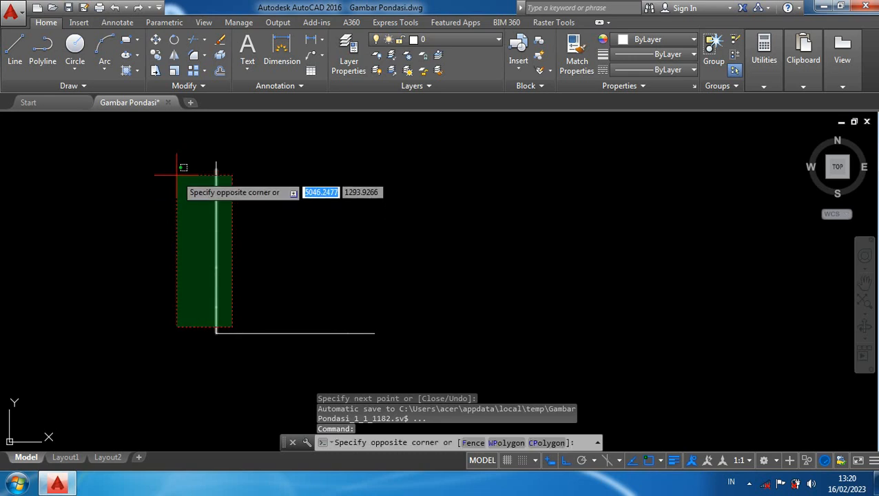
left_click(176, 153)
type("c")
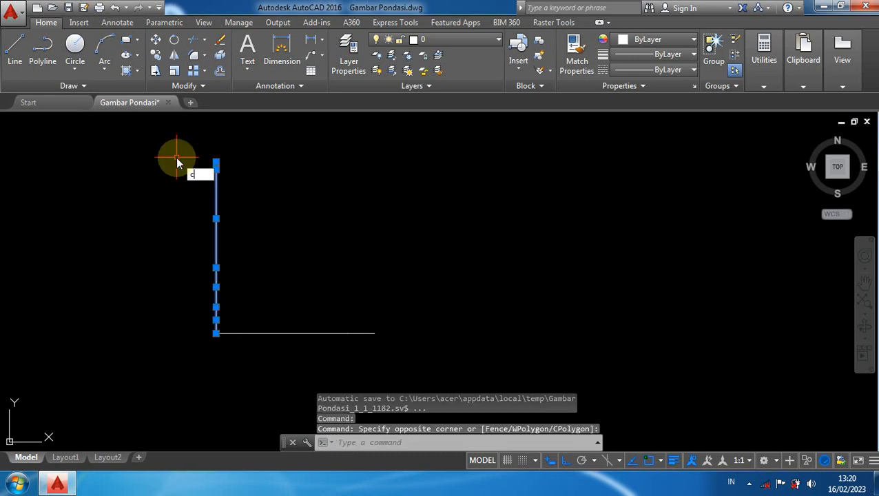
type("o")
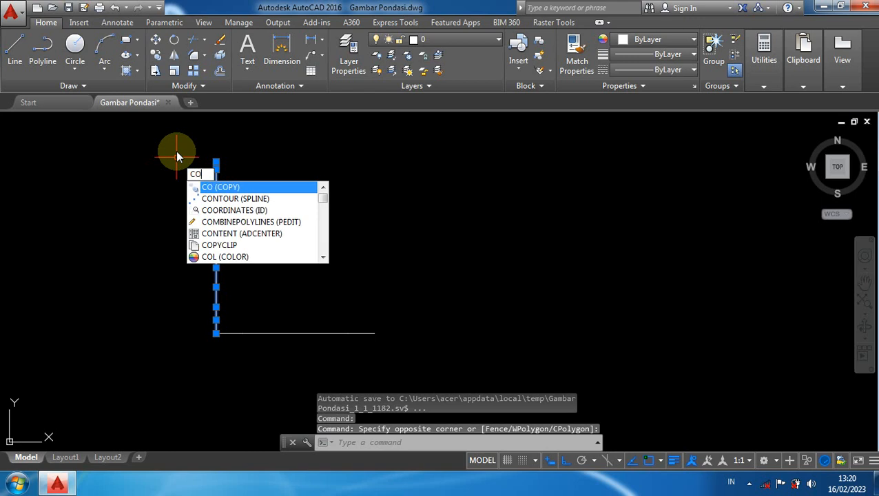
key("Return")
left_click(216, 333)
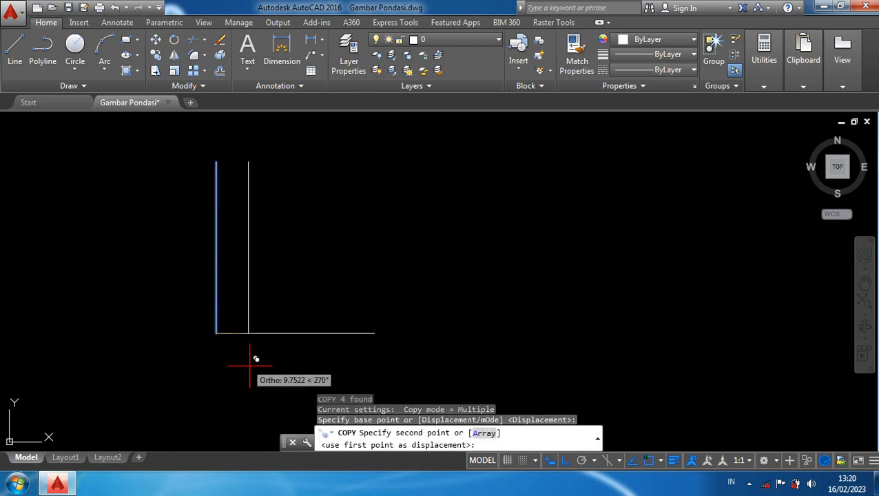
left_click(374, 334)
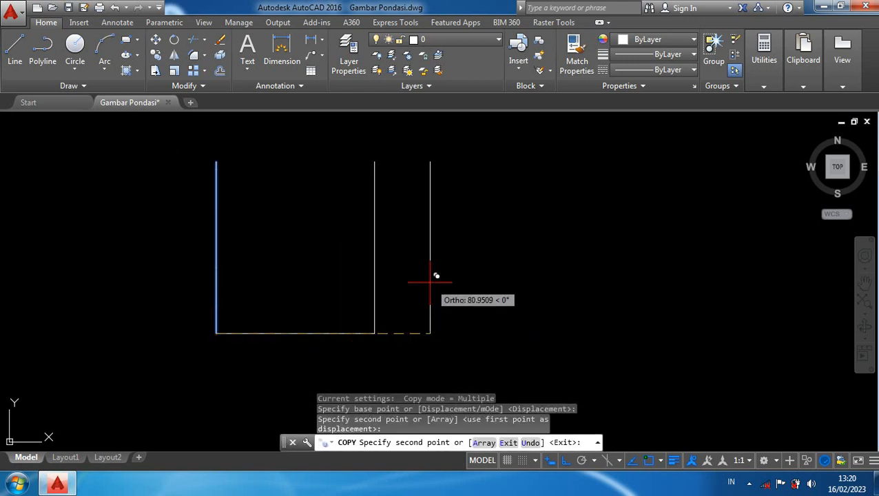
key("Return")
Step: Draw a 40-unit horizontal line to the left from the upper end of the left vertical line
middle_click_drag(400, 298, 470, 328)
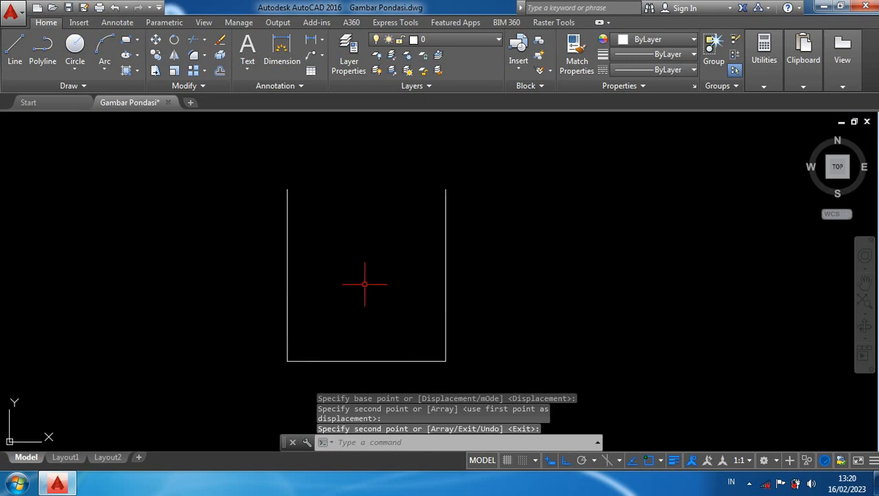
left_click(331, 260)
type("l")
key("Return")
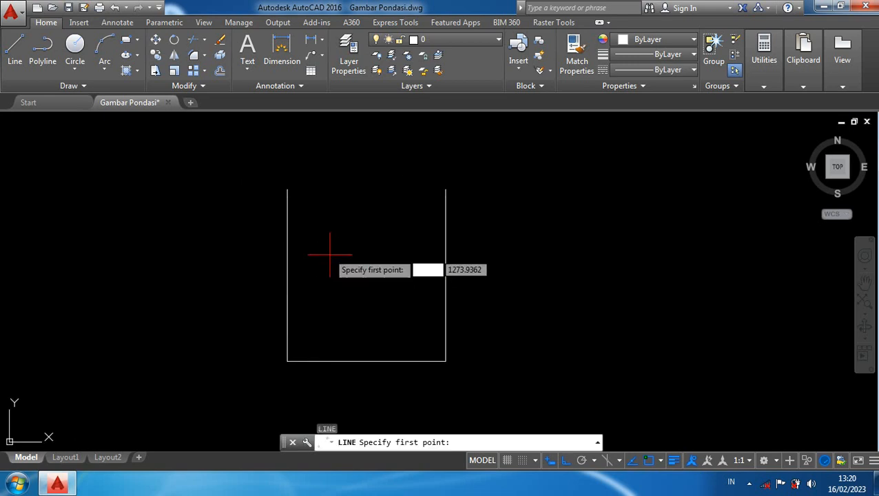
left_click(287, 188)
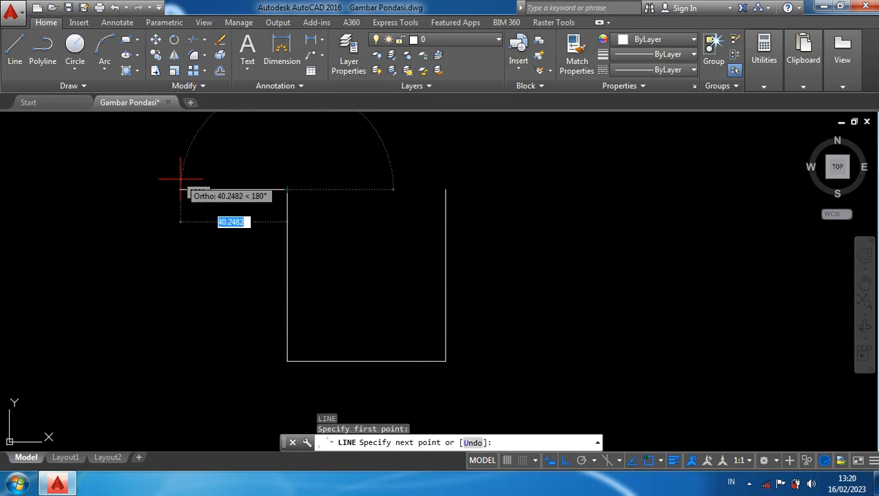
type("40")
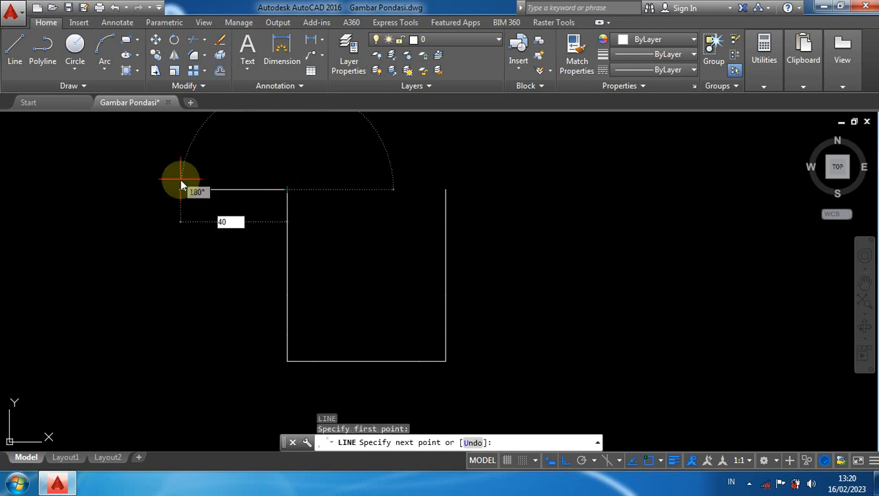
key("Return")
key("Return")
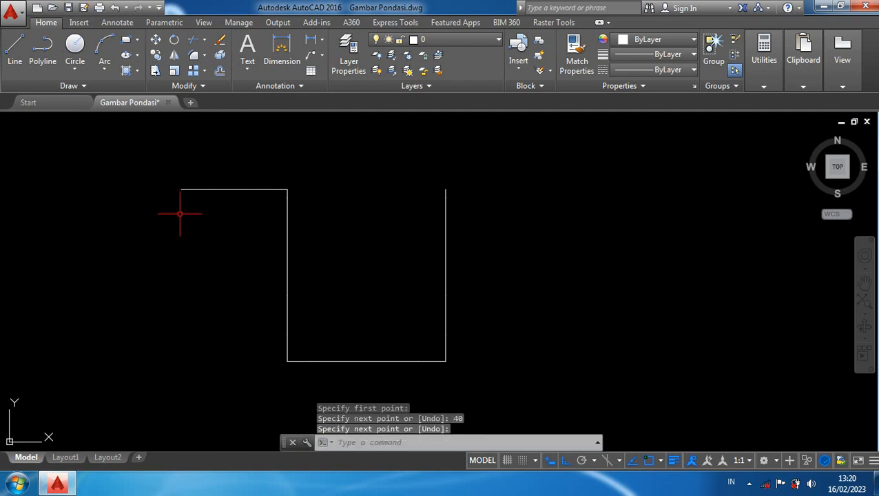
Step: Copy the 40-unit horizontal line by its left endpoint onto the upper end of the right vertical line
left_click(228, 189)
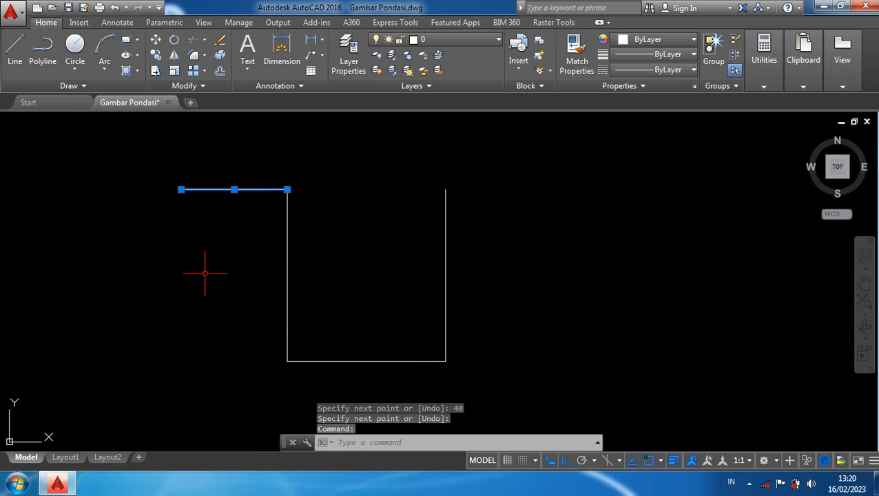
type("co")
key("Return")
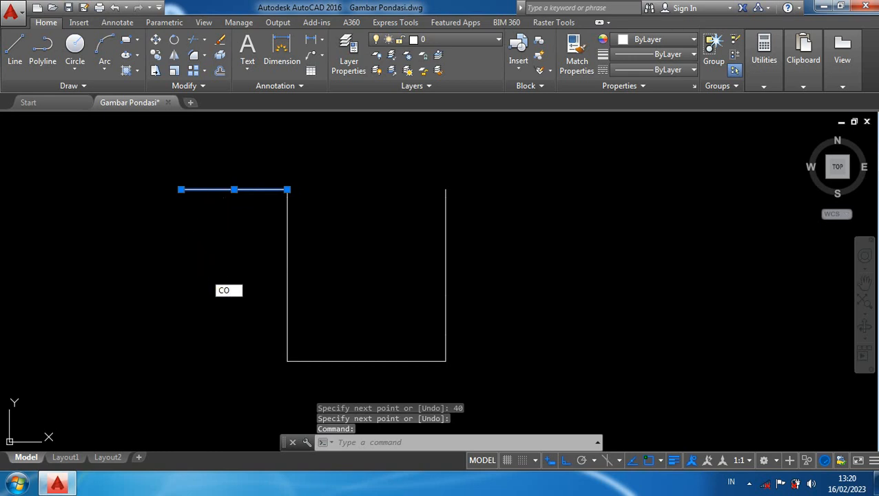
scroll(293, 222, "up", 2)
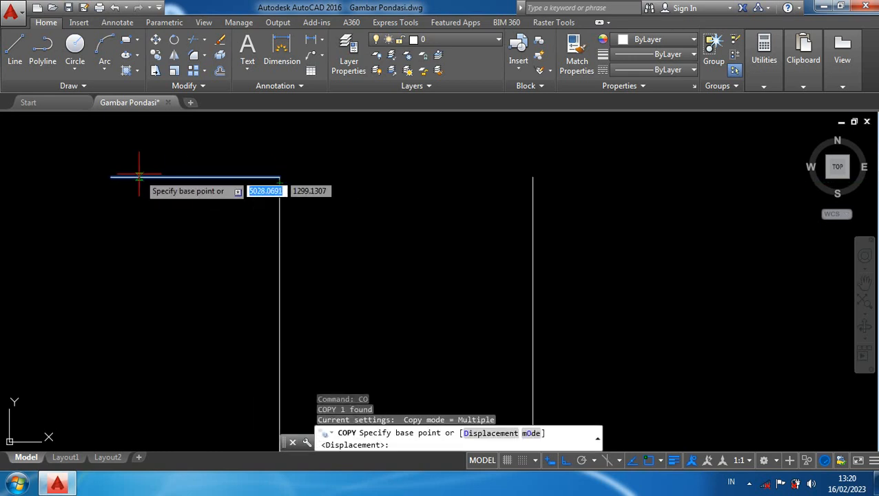
left_click(110, 177)
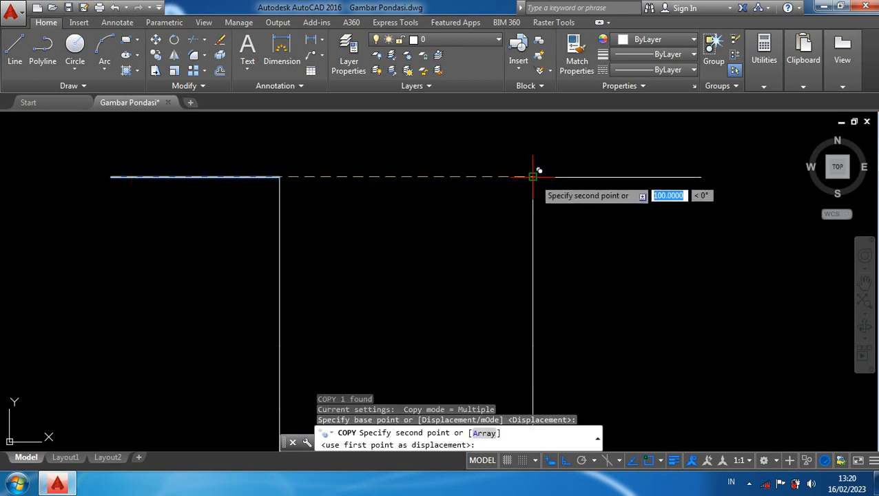
left_click(534, 146)
key("Return")
Step: Offset the left and right ground lines 3 units downward and end the command
scroll(458, 214, "down", 2)
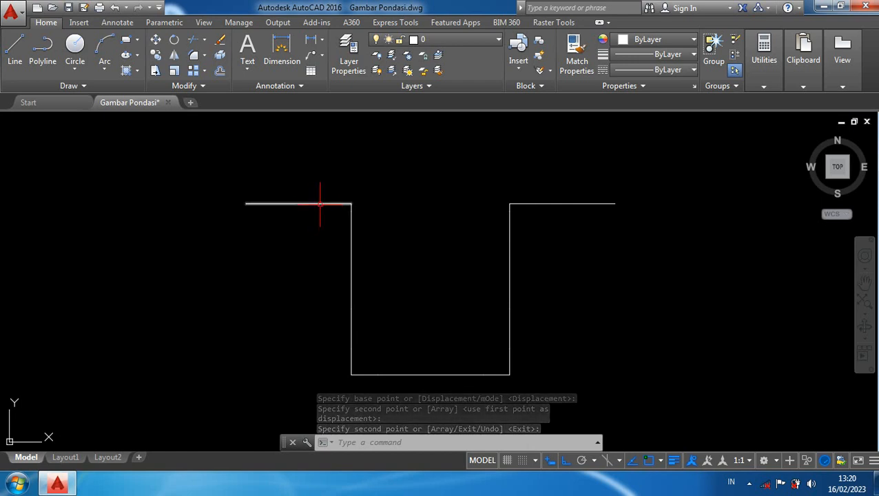
mouse_move(320, 204)
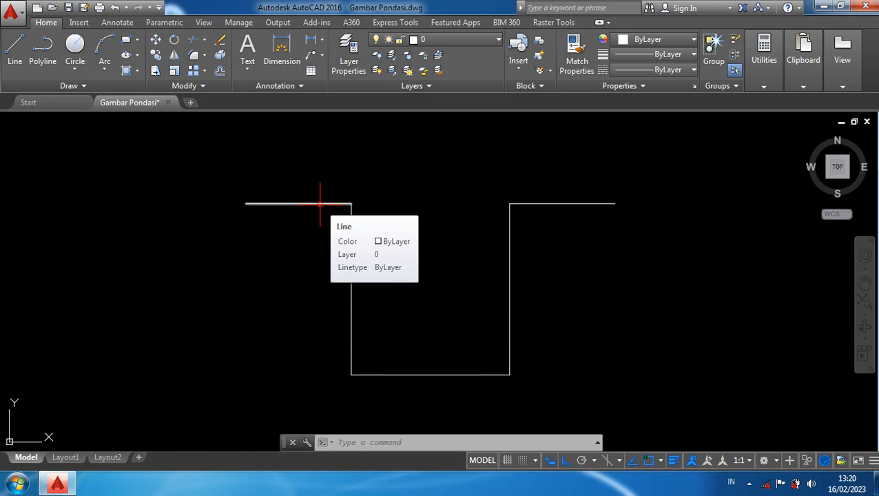
left_click(320, 203)
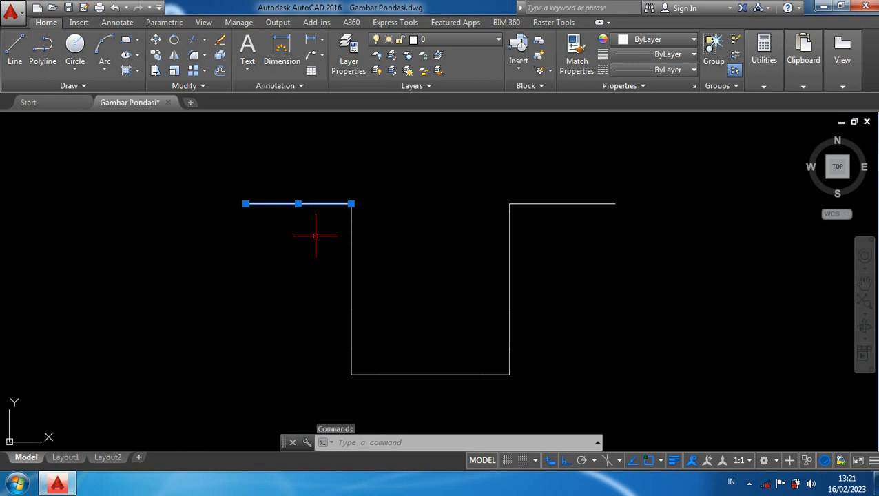
type("o")
key("Return")
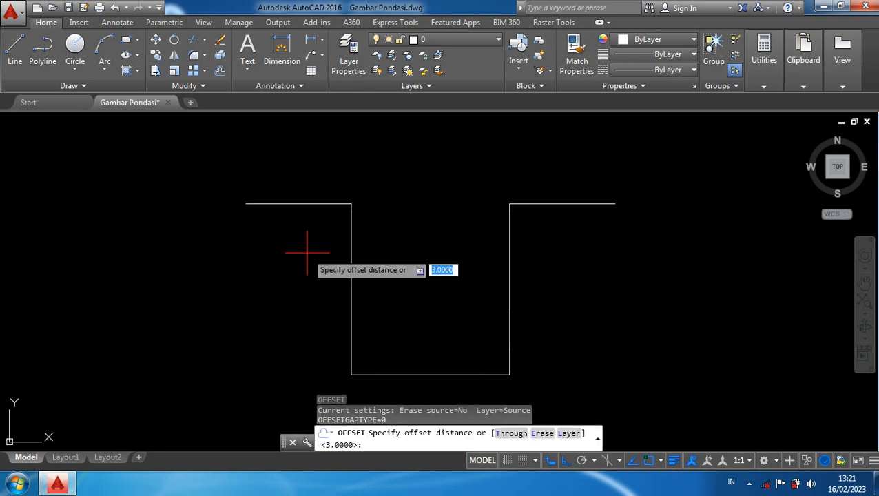
key("Return")
left_click(308, 204)
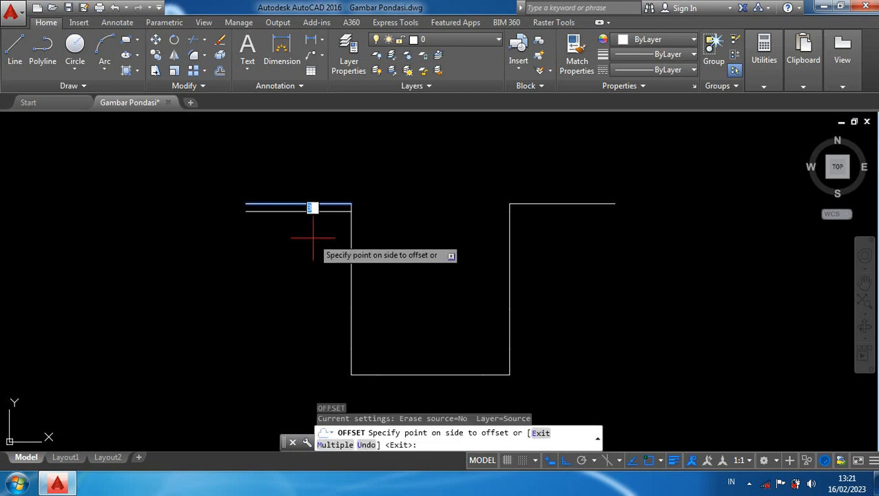
left_click(308, 226)
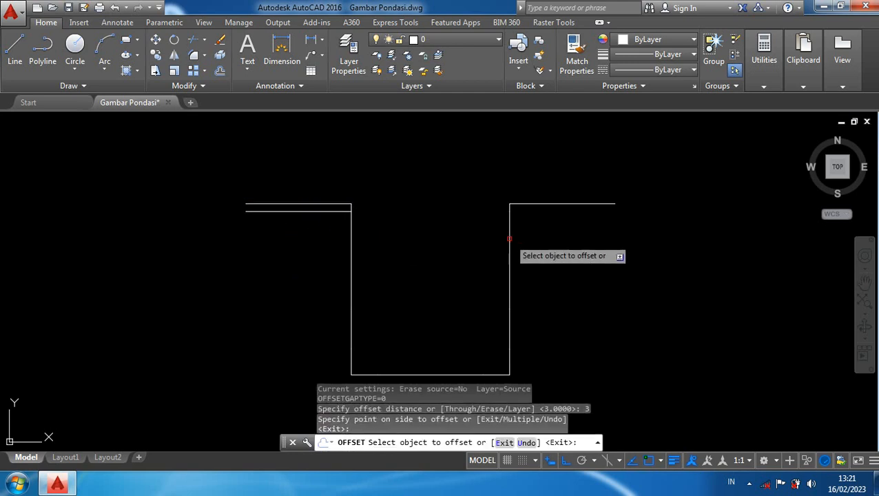
left_click(548, 204)
left_click(551, 232)
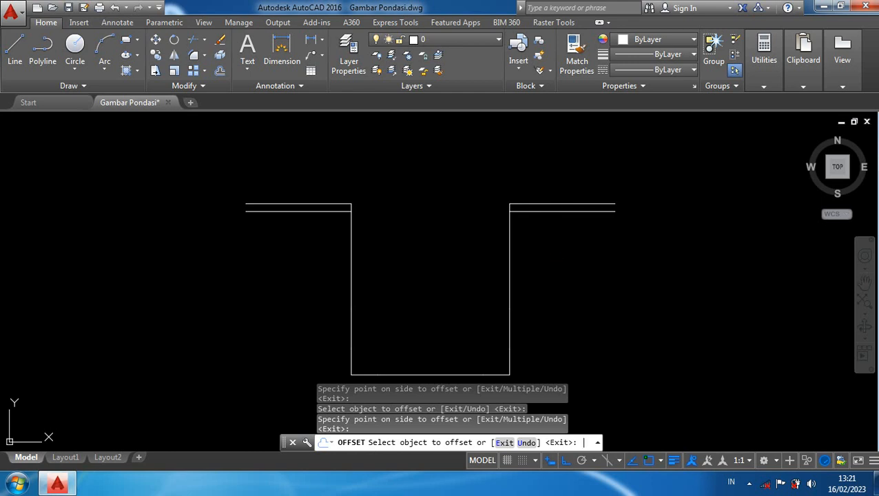
key("Return")
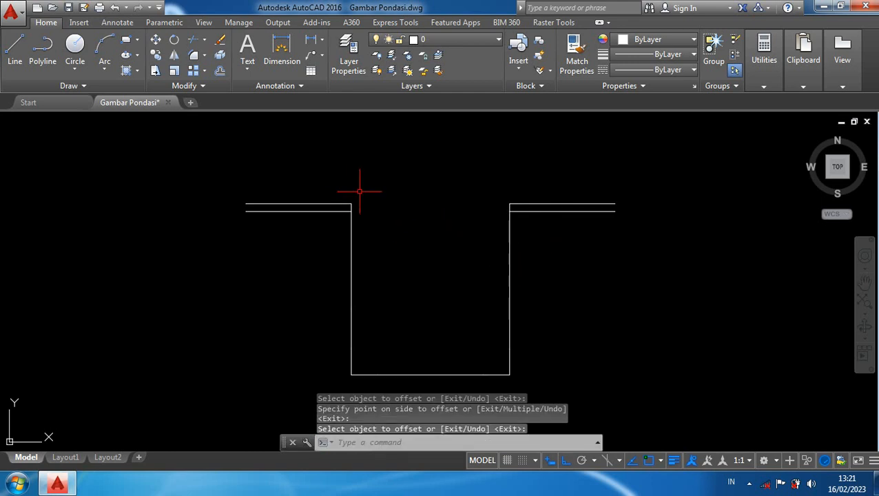
Step: Draw a 15.5-unit horizontal line inward from the upper end of the trench's left wall
type("l")
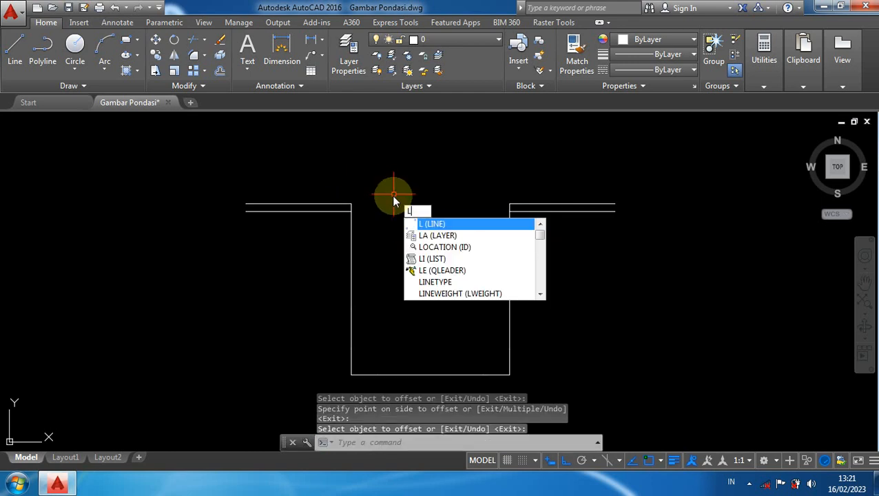
key("Return")
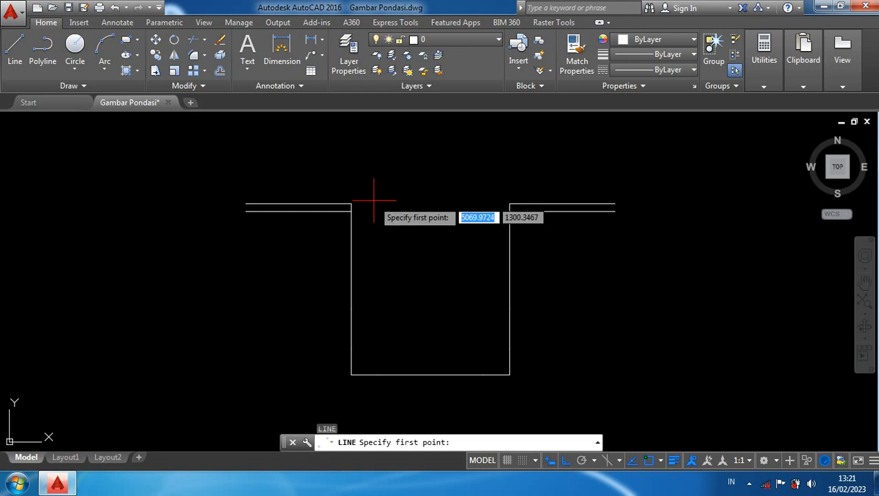
scroll(365, 201, "up", 2)
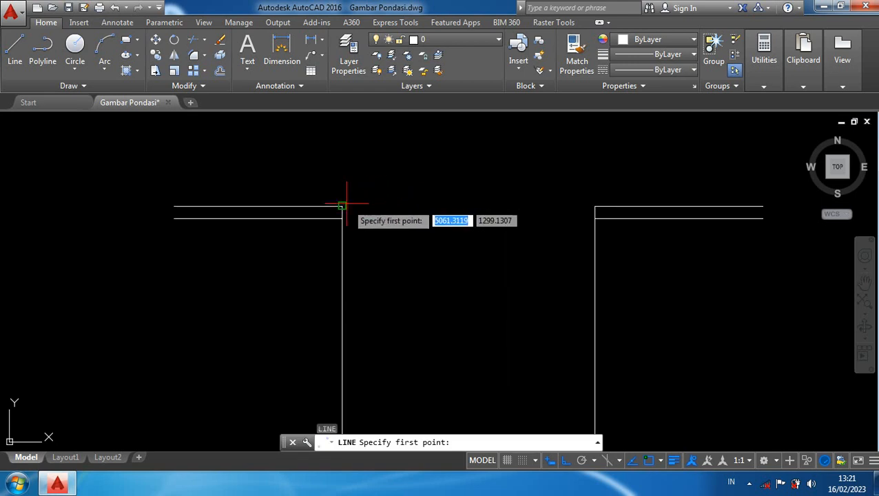
left_click(341, 205)
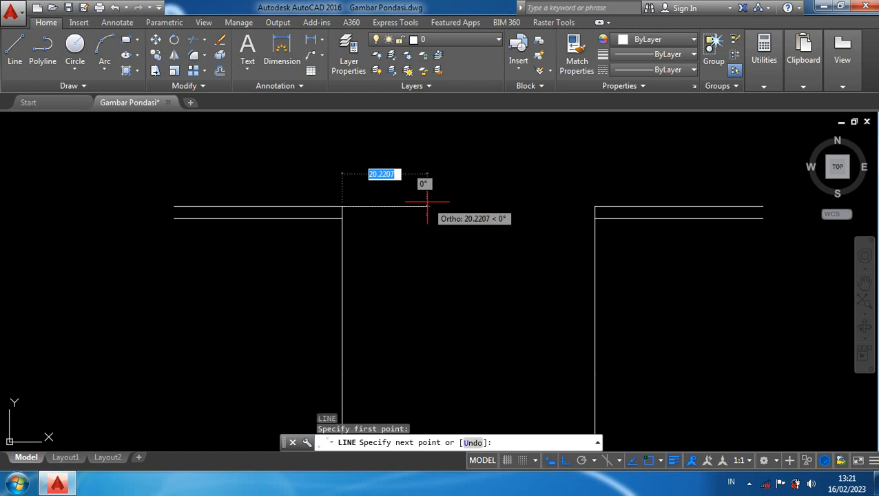
type("15.5")
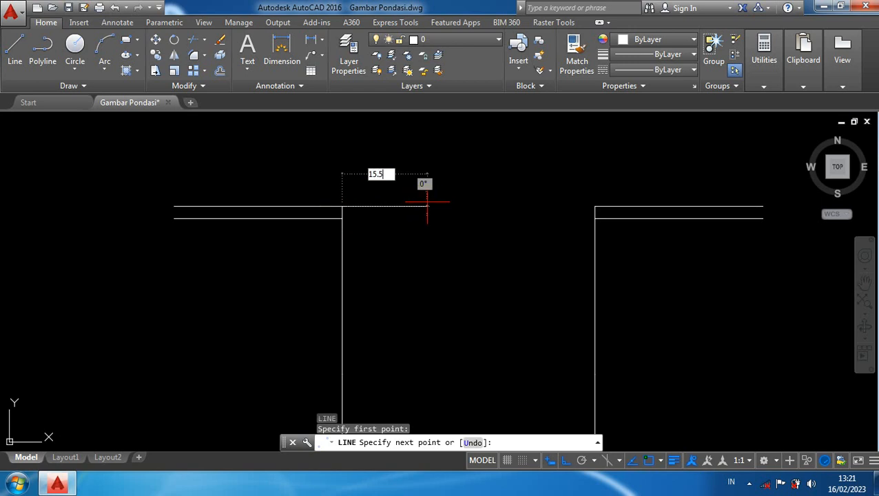
key("Return")
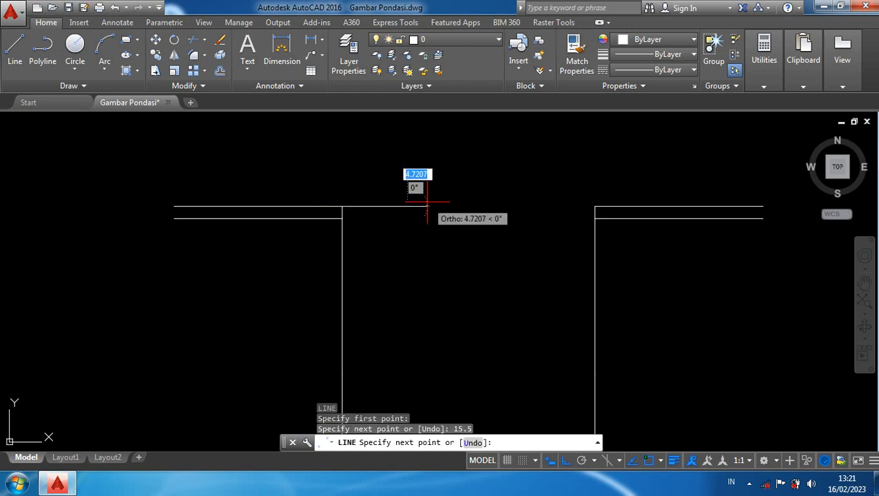
key("Return")
Step: Copy the 15.5-unit line by its right endpoint onto the upper end of the trench's right wall
left_click(422, 217)
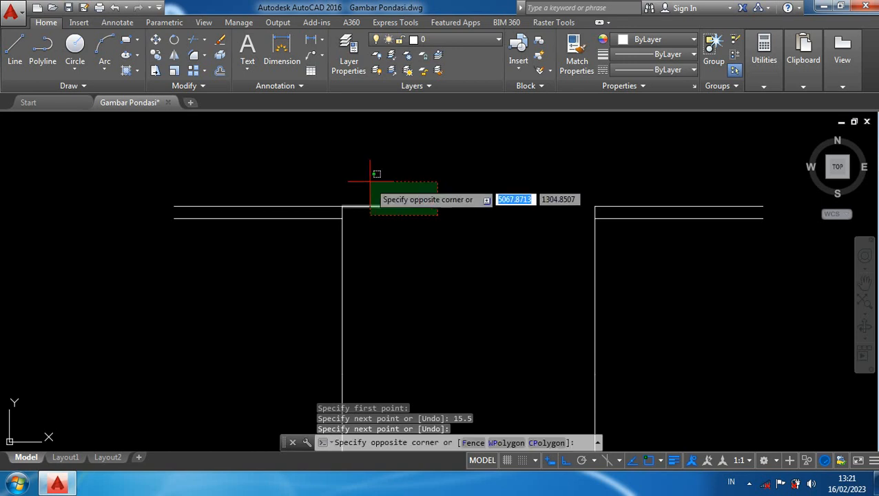
left_click(370, 182)
type("co")
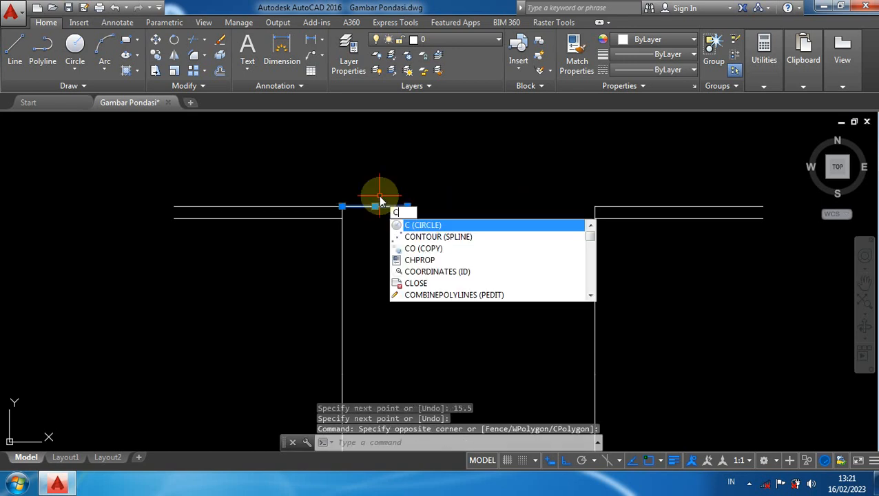
key("Return")
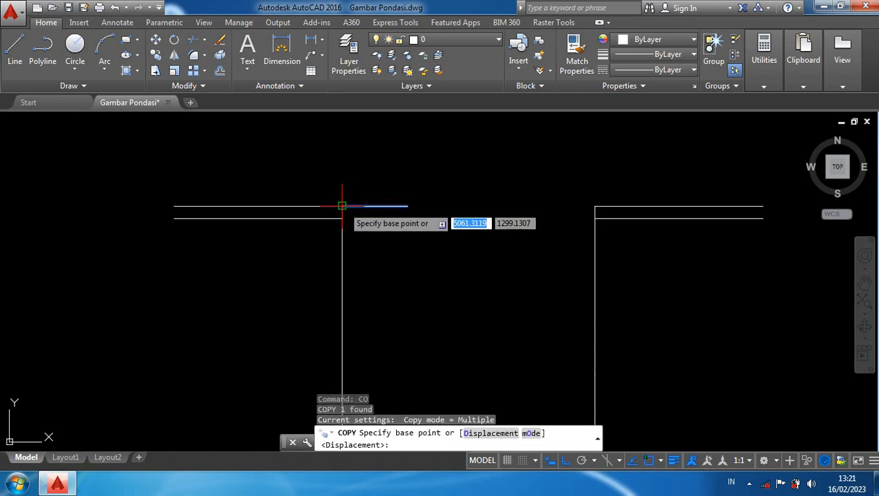
left_click(407, 204)
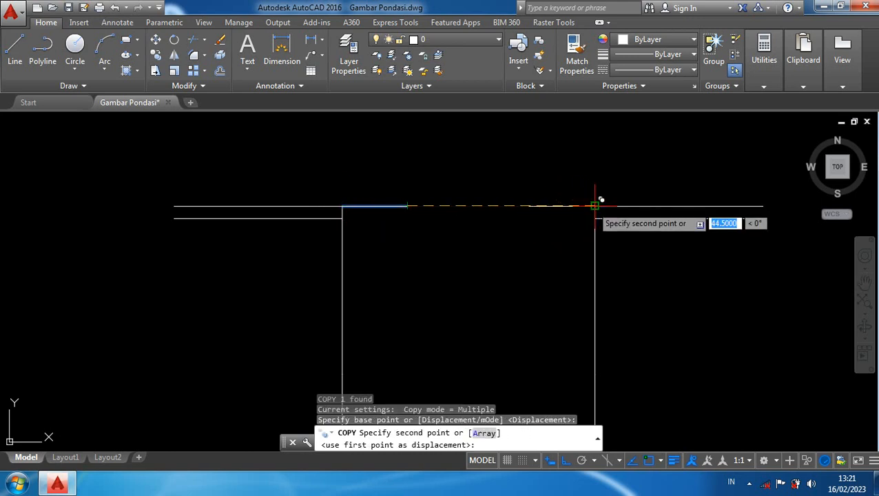
left_click(595, 205)
key("Return")
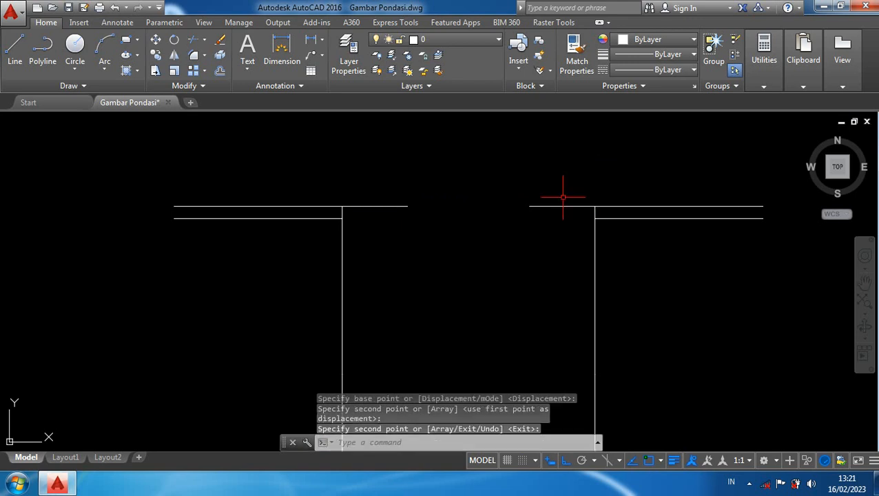
Step: Copy the three base segments from their left end up to the upper endpoints of the left wall's first and second segments
scroll(484, 280, "down", 2)
middle_click_drag(484, 280, 498, 182)
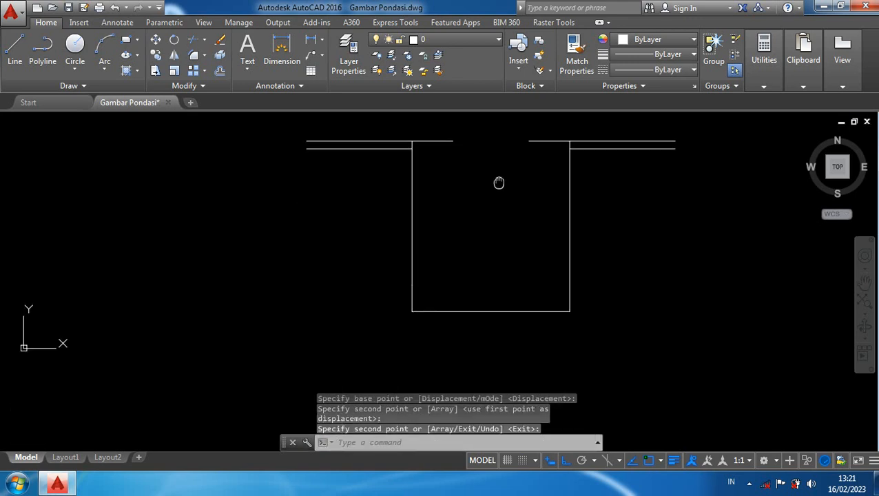
left_click(565, 334)
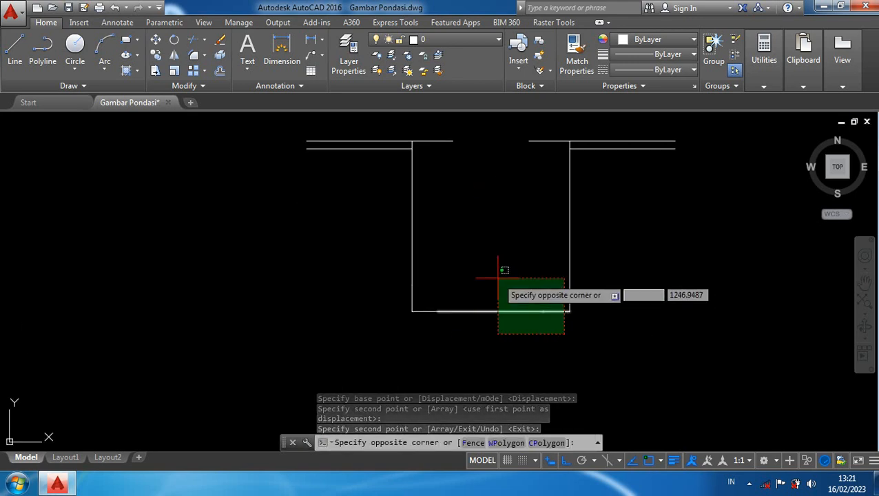
left_click(424, 279)
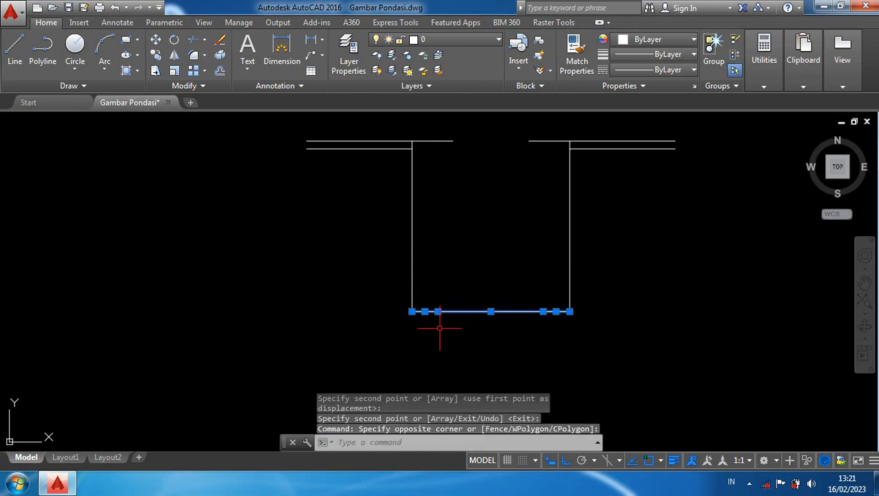
type("co")
key("Return")
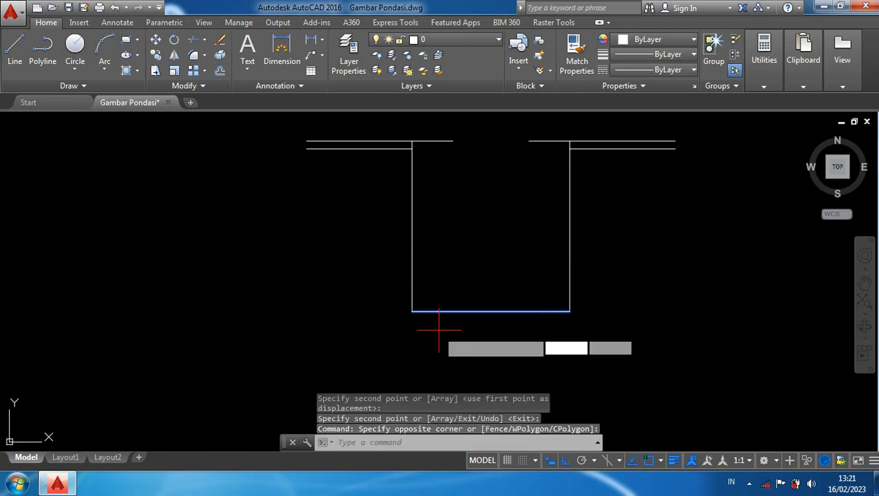
left_click(412, 310)
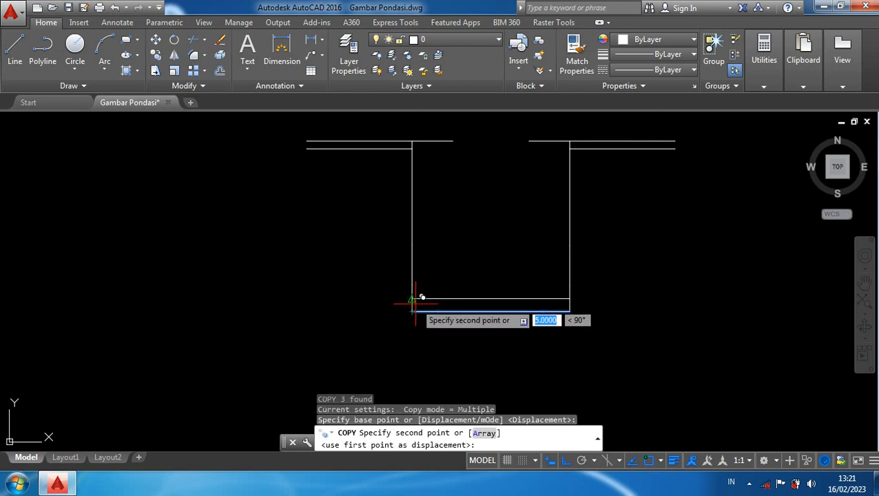
scroll(413, 303, "up", 2)
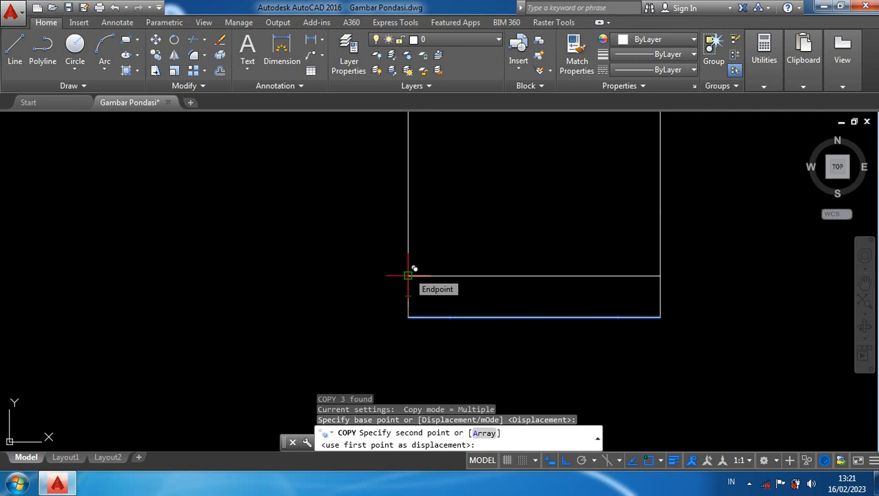
left_click(407, 275)
middle_click_drag(432, 231, 455, 314)
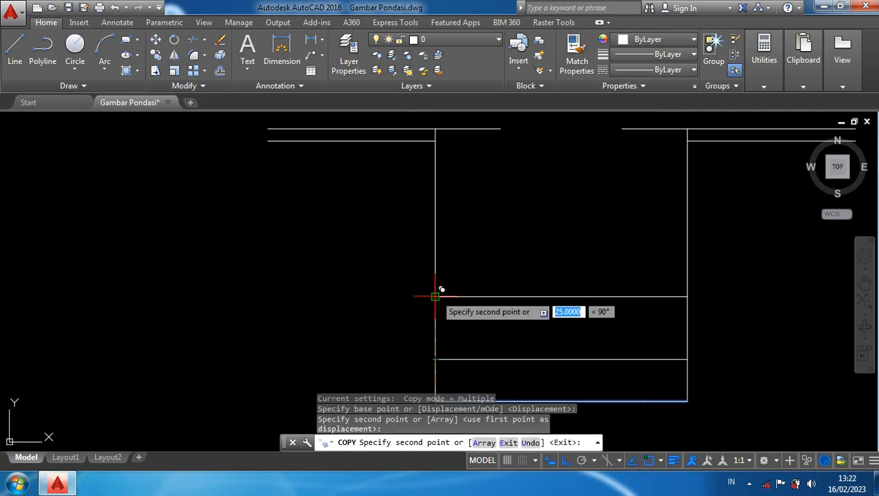
left_click(435, 296)
key("Return")
Step: With Ortho off, draw a slanted line from the left 15.5-unit line's inner end to the left segment junction on the upper copied base line
scroll(351, 261, "down", 2)
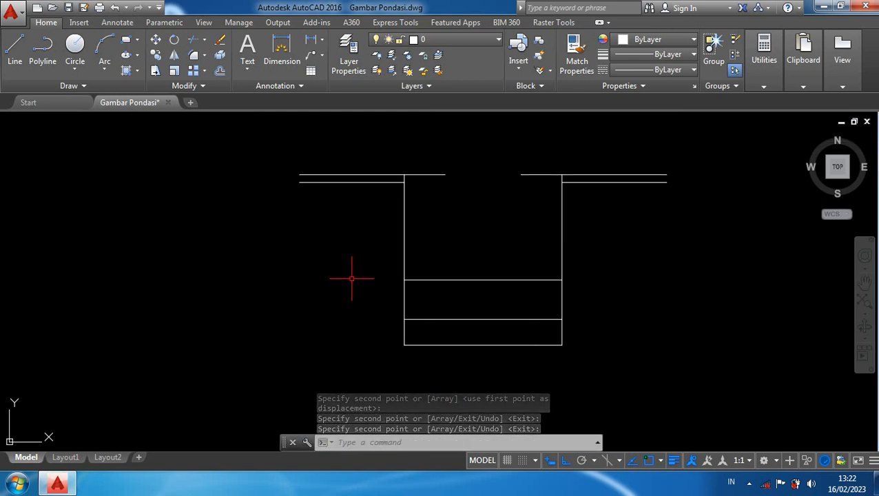
type("l")
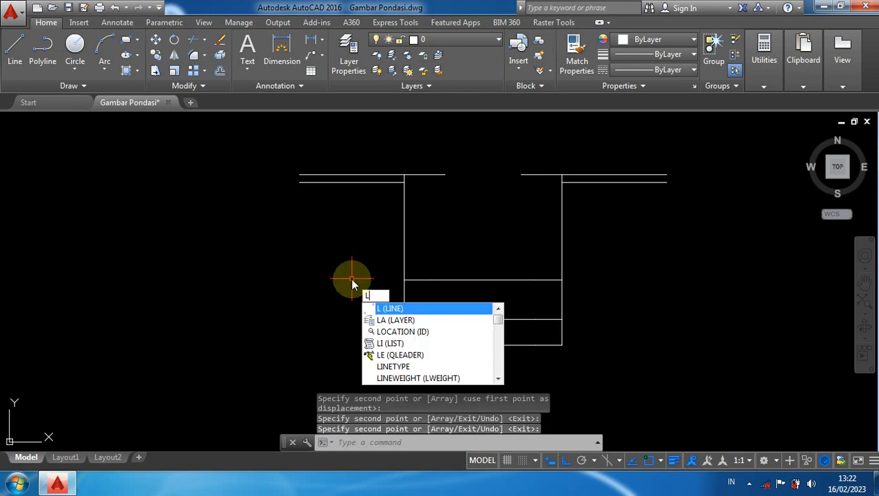
key("Return")
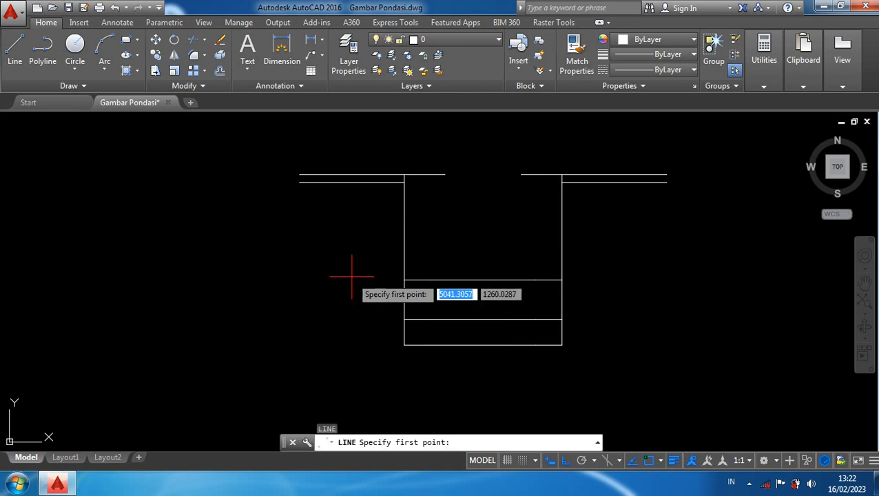
left_click(444, 175)
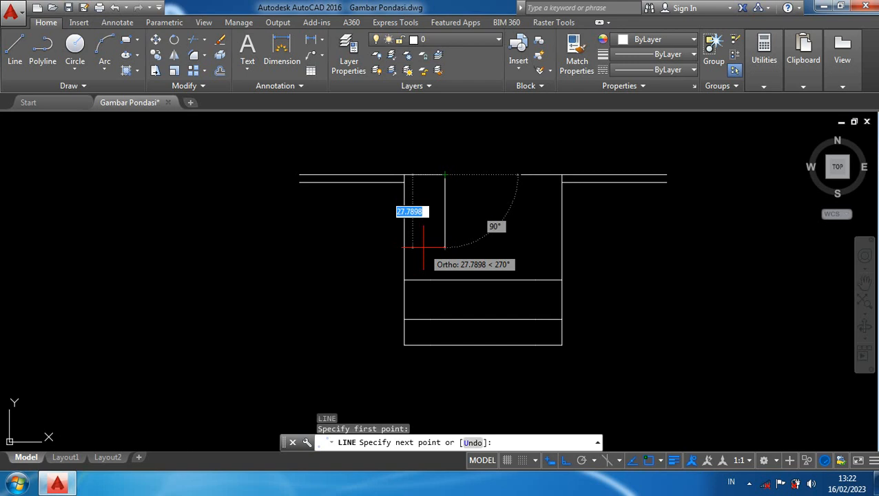
key("F8")
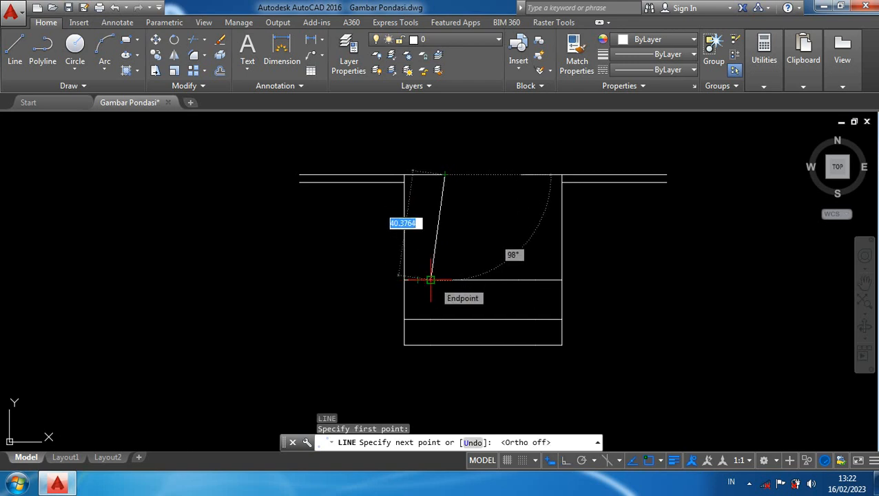
left_click(431, 280)
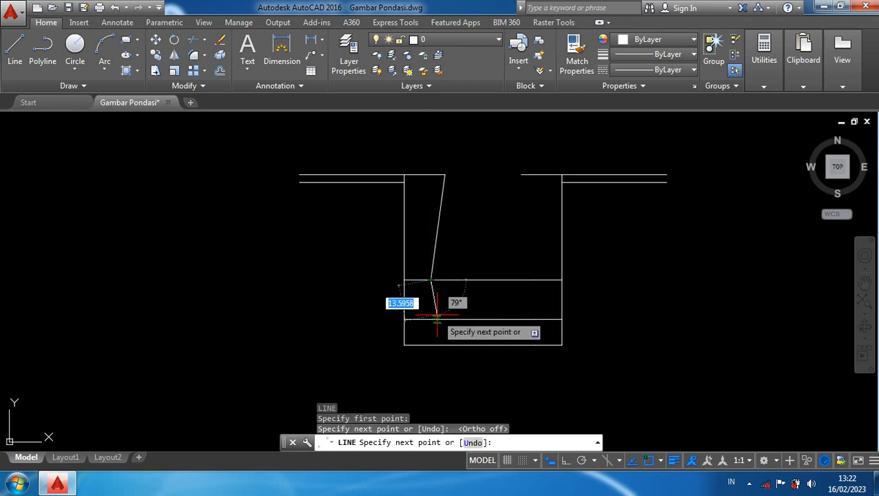
key("Return")
Step: Draw the matching slanted line from the right 15.5-unit line's inner end to the right segment junction on the upper copied base line
key("Return")
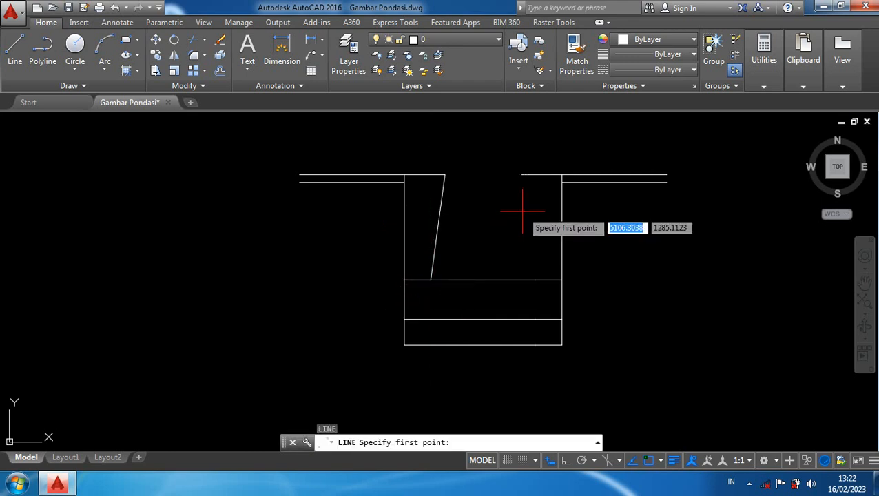
left_click(522, 175)
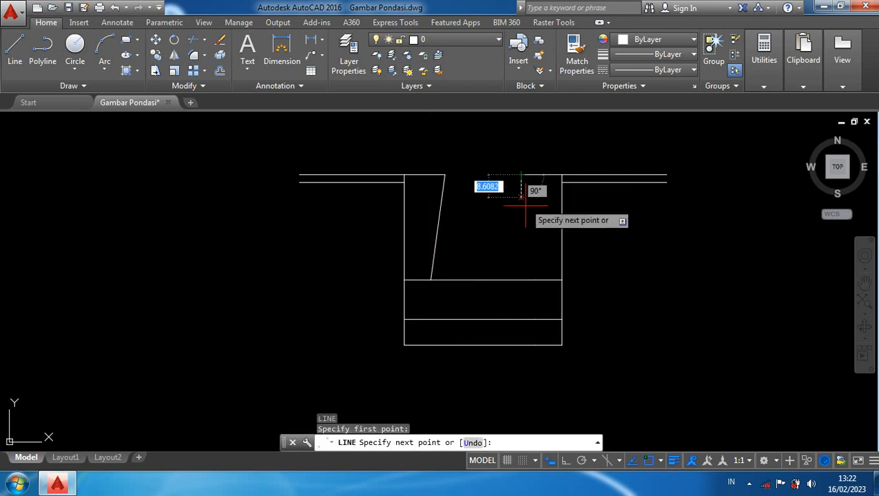
left_click(535, 280)
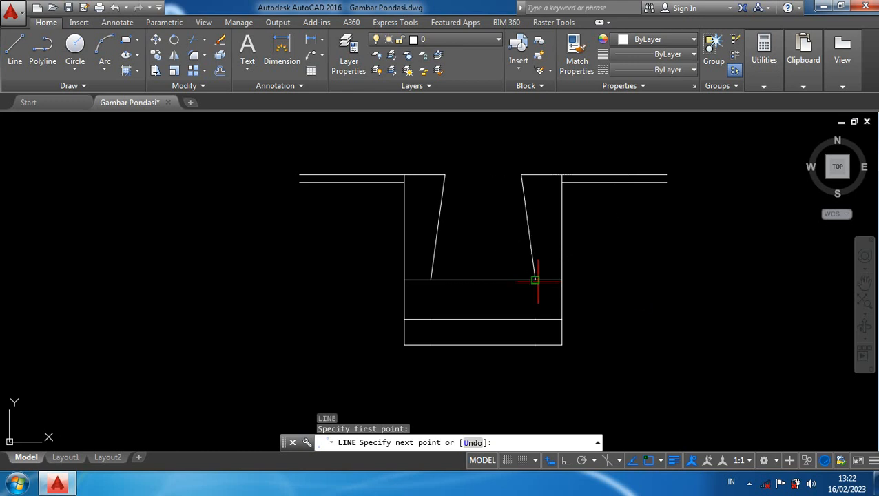
Step: Place an aligned dimension from the trench's left wall to the foot of the left slanted line
key("Return")
scroll(527, 298, "up", 2)
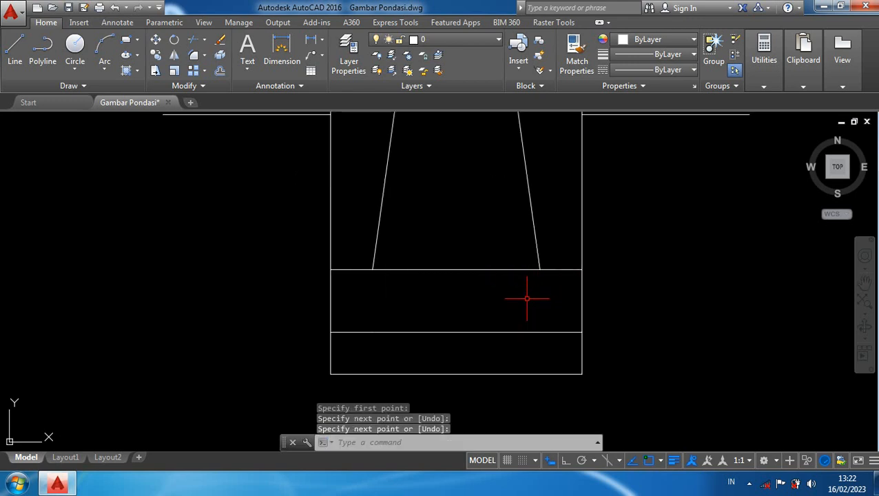
type("dal")
key("Return")
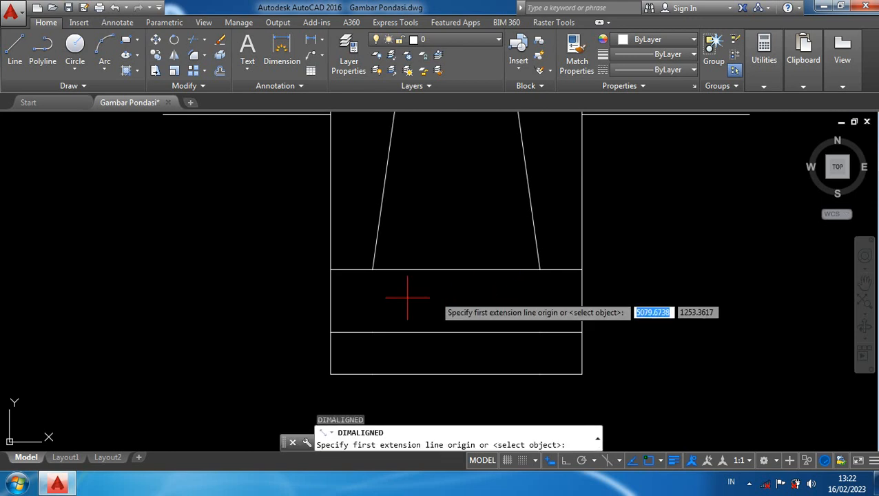
left_click(364, 270)
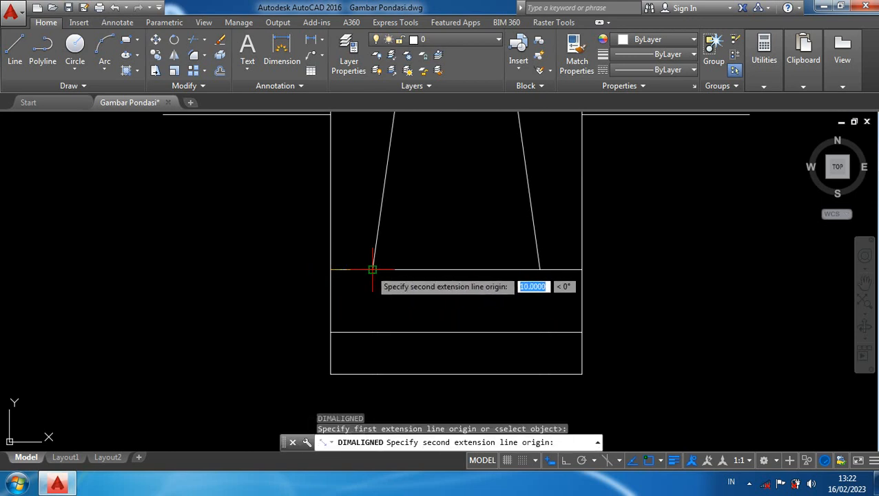
left_click(372, 270)
left_click(369, 287)
scroll(366, 293, "down", 4)
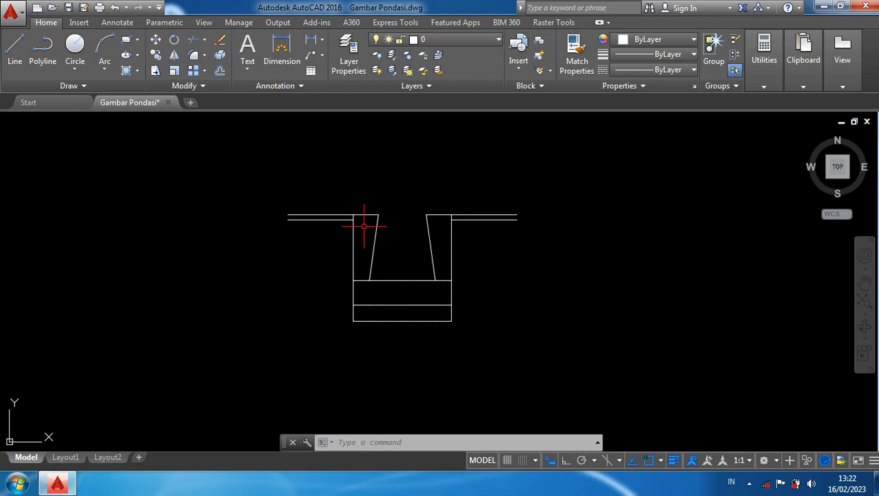
Step: Extend the lower ground lines on both sides inward to the slanted foundation sides, using all objects as boundaries
type("EX")
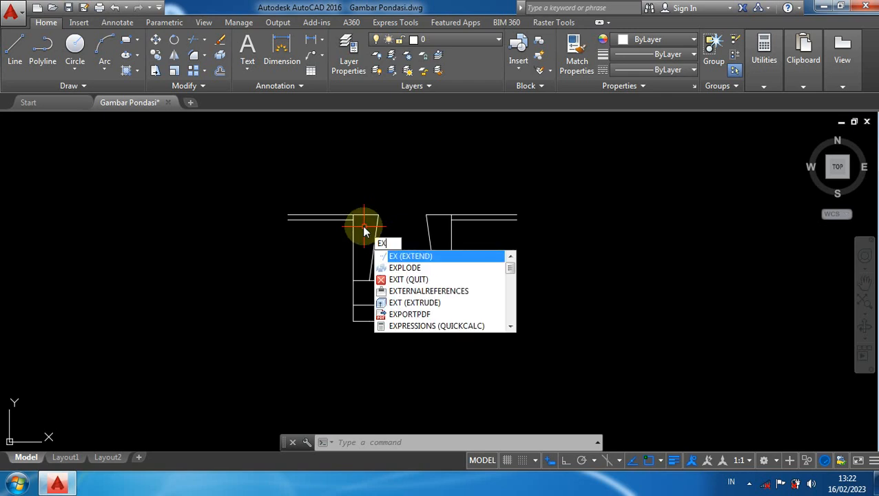
key("Return")
key("Return")
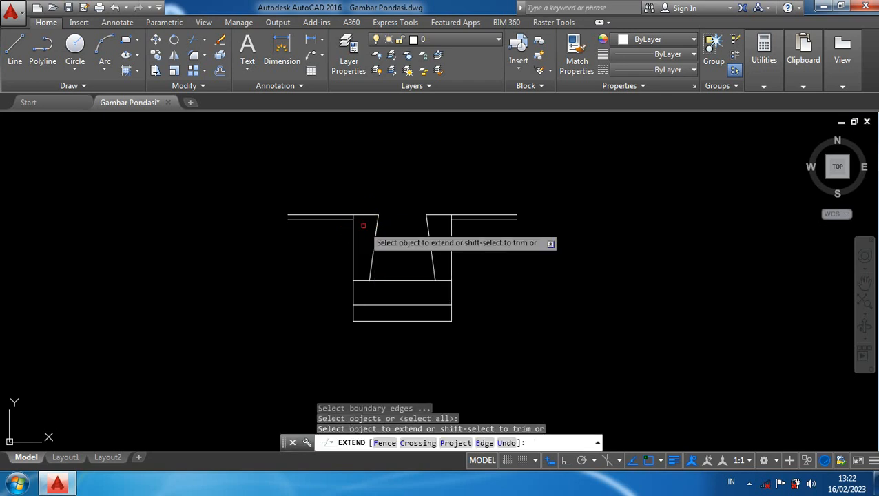
scroll(354, 224, "up", 2)
left_click(341, 217)
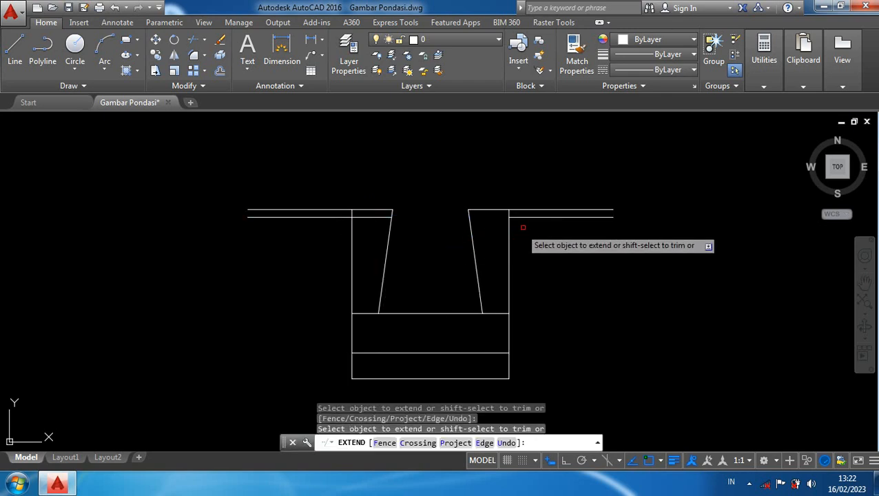
key("Escape")
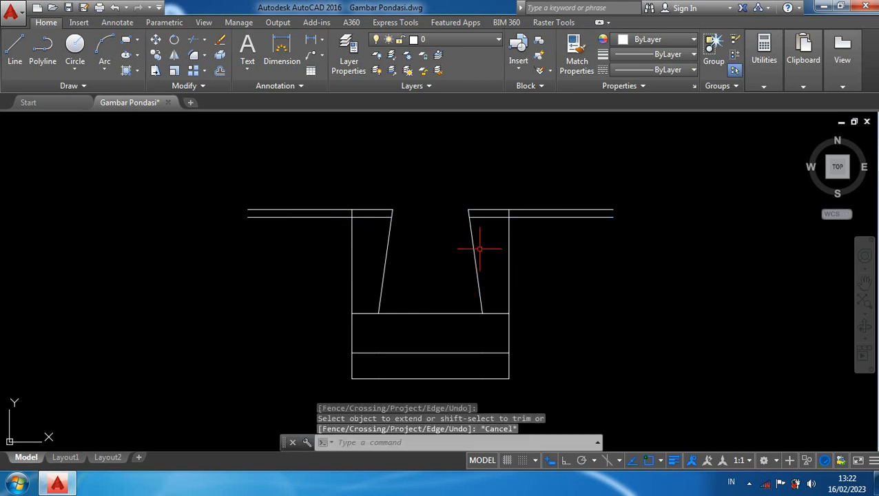
Step: Delete the two short wall segments between the upper and lower ground lines on both sides of the trench
scroll(510, 219, "up", 2)
left_click(504, 208)
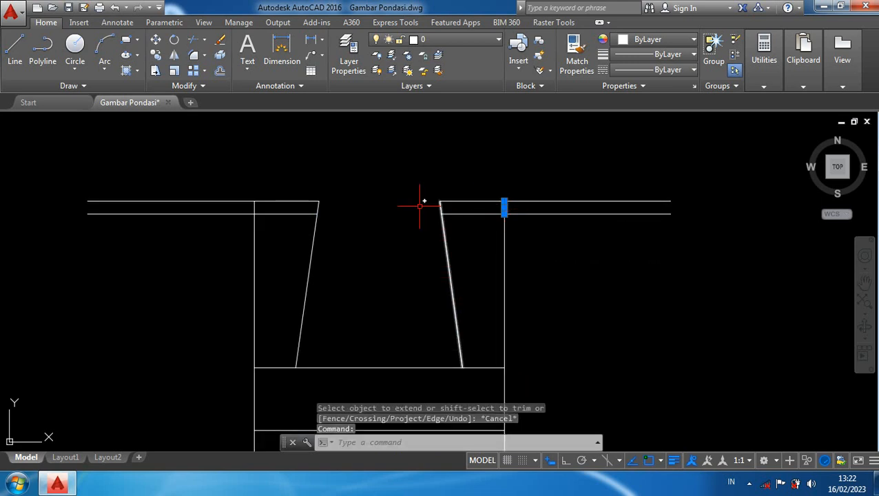
left_click(255, 209)
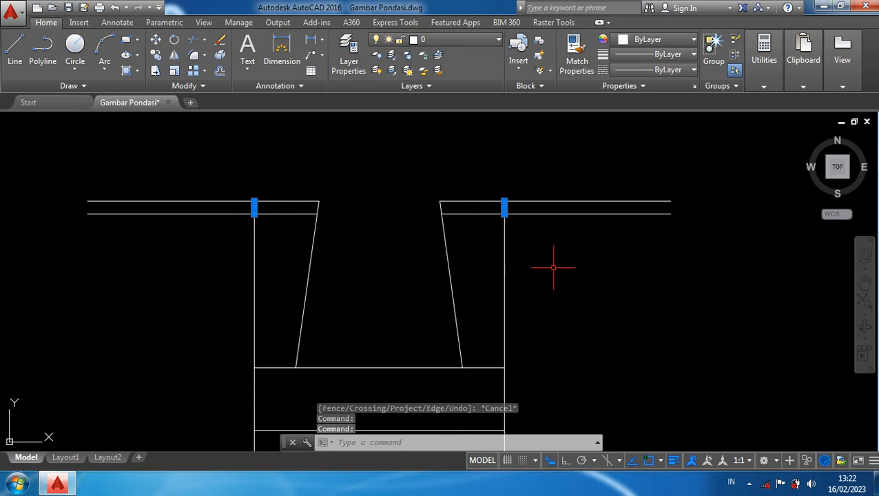
key("Delete")
Step: Draw a 5-unit vertical line downward from the left end of the lower left ground line
scroll(553, 269, "down", 2)
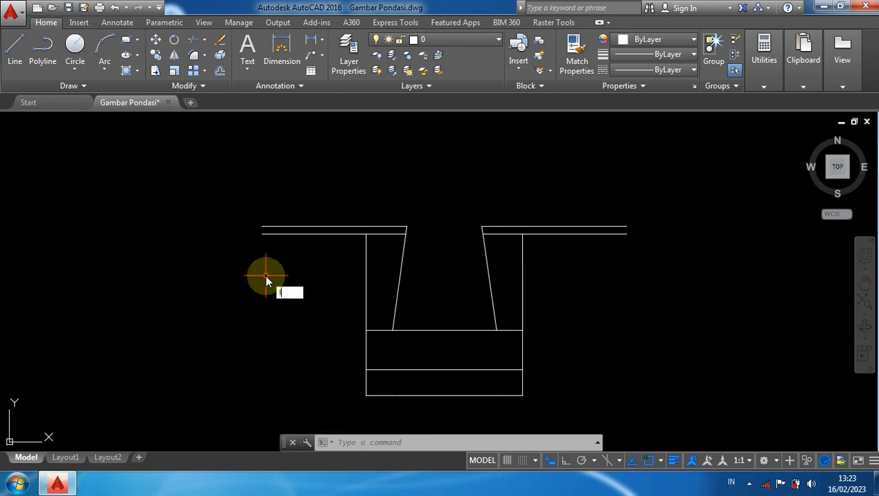
key("Return")
scroll(263, 252, "up", 2)
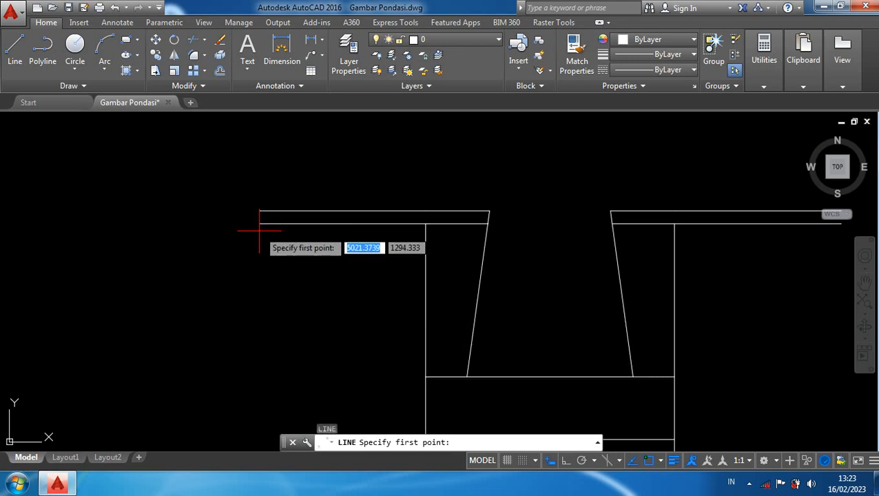
left_click(259, 224)
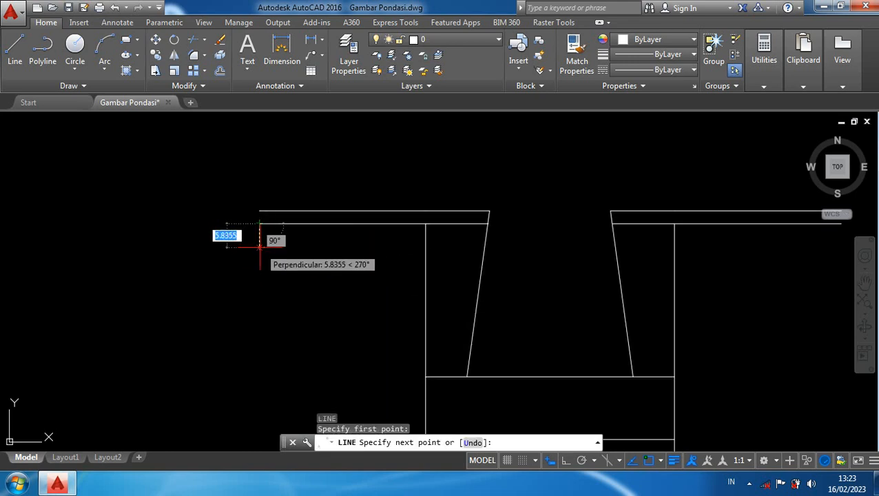
type("5")
key("Return")
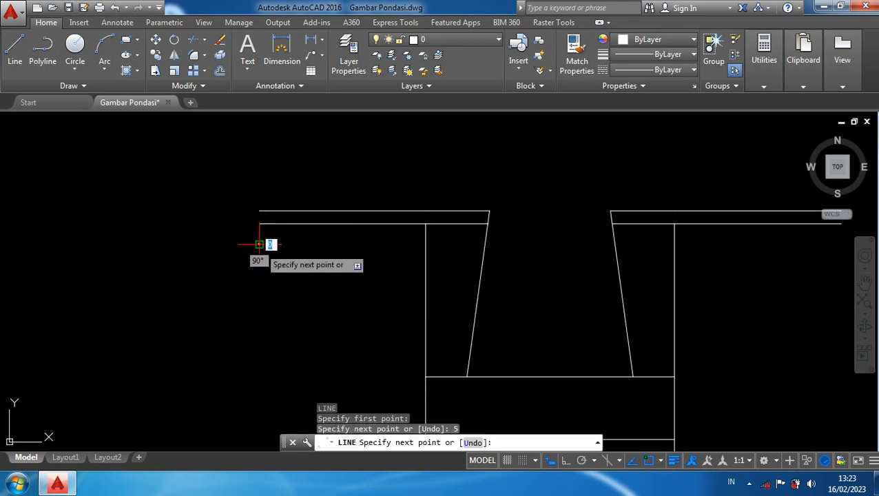
key("Return")
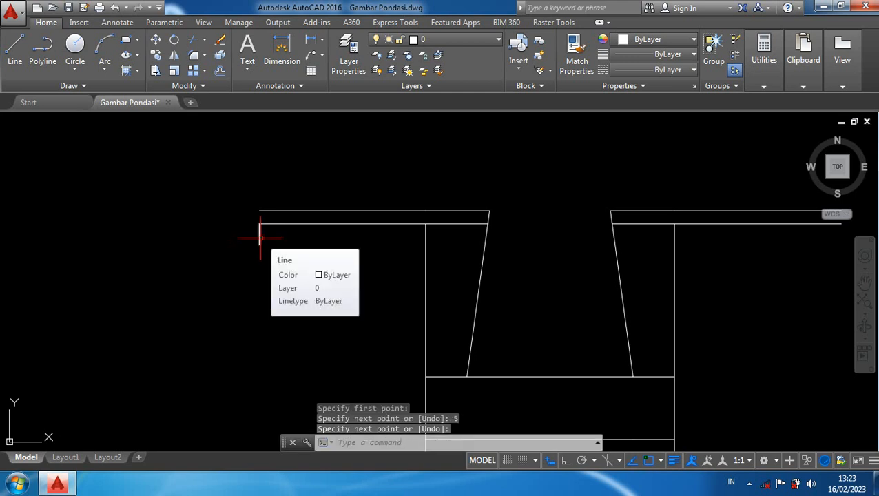
Step: Start a line at the left end of the lower left ground line and draw its first segment 3 units upward
scroll(260, 235, "up", 2)
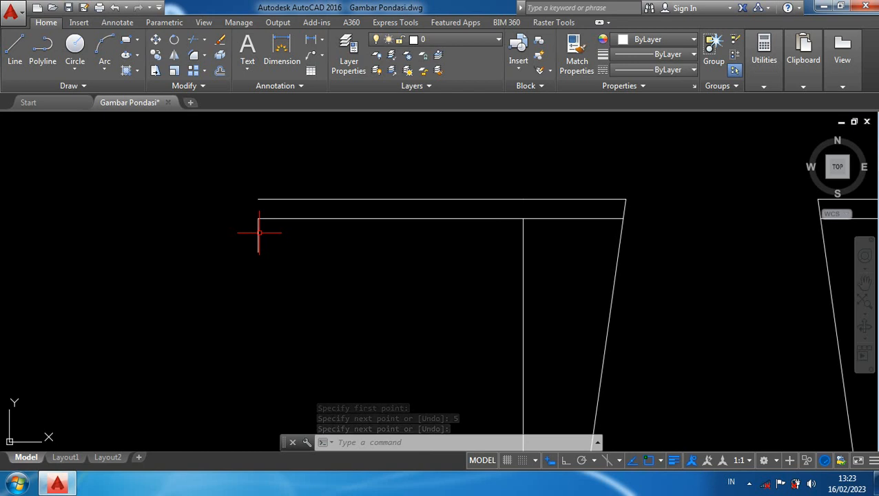
left_click(277, 254)
type("l")
key("Return")
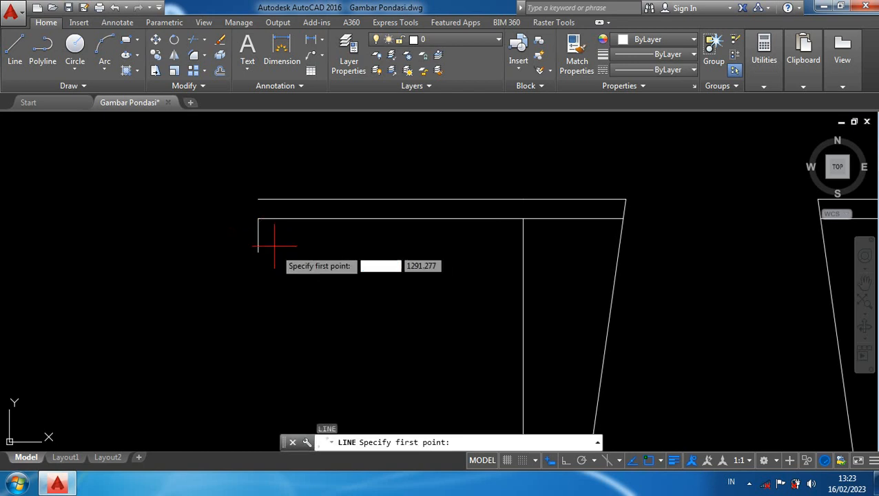
left_click(258, 218)
type("3")
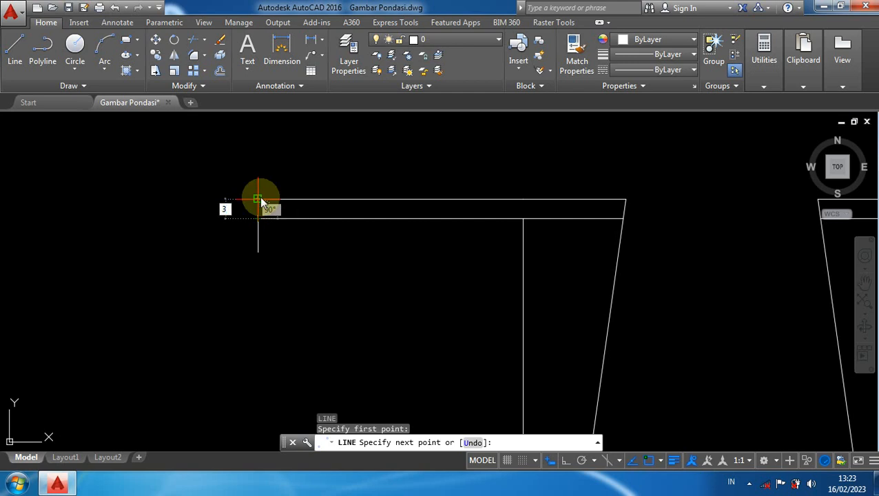
key("Return")
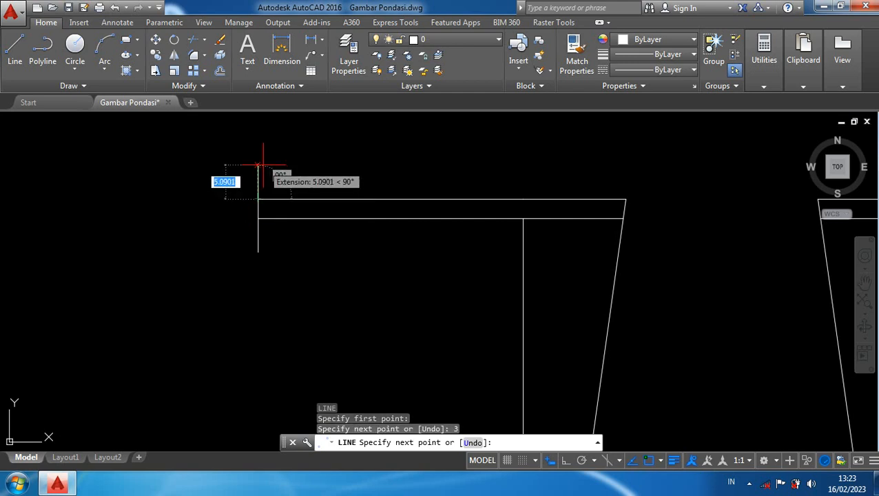
Step: With Ortho on, continue the vertical line upward with a 20-unit segment and a 10-unit segment
key("F8")
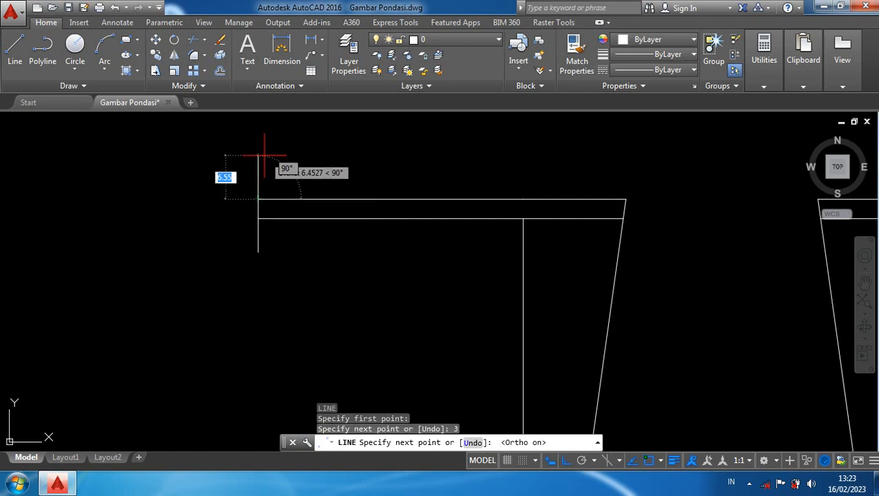
middle_click_drag(261, 156, 269, 185)
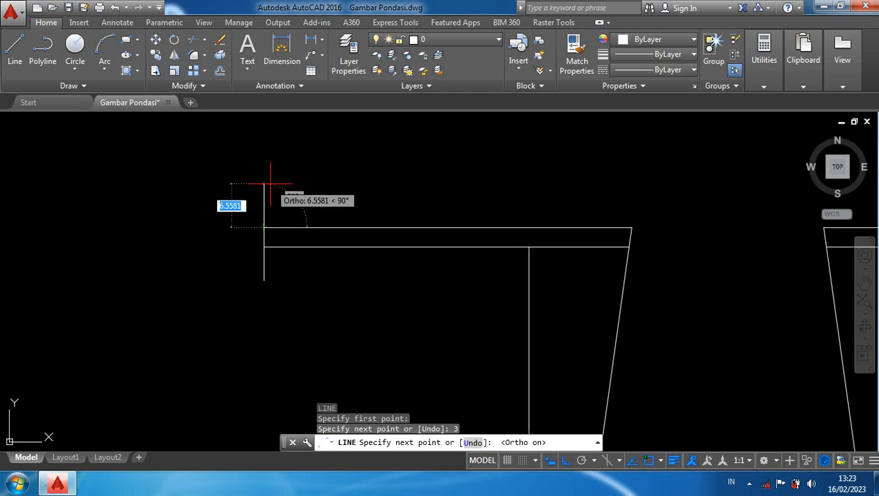
type("20")
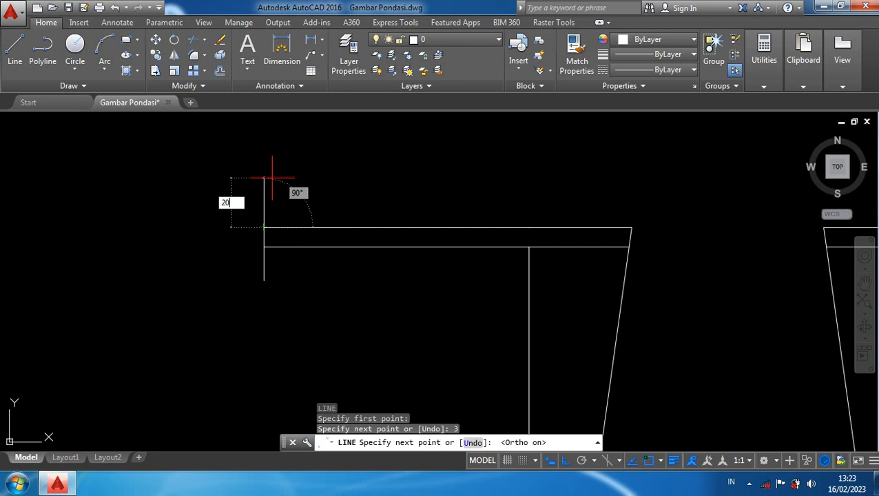
key("Return")
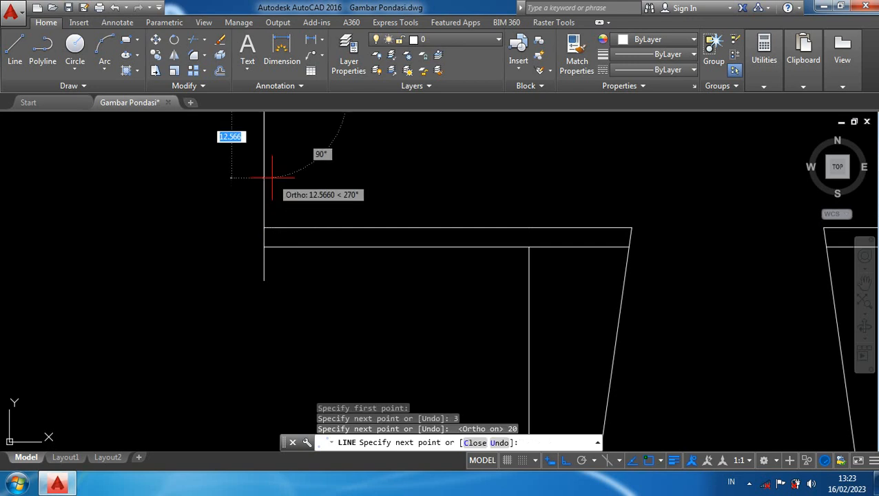
middle_click_drag(239, 161, 253, 282)
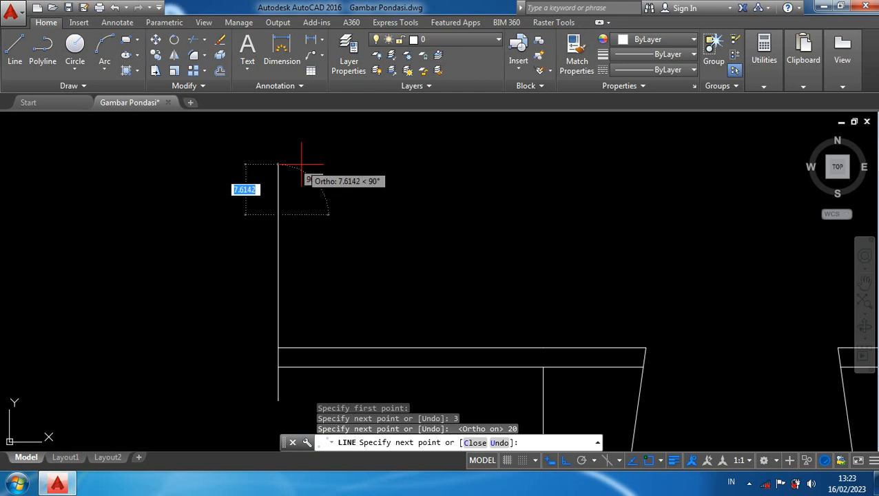
type("10")
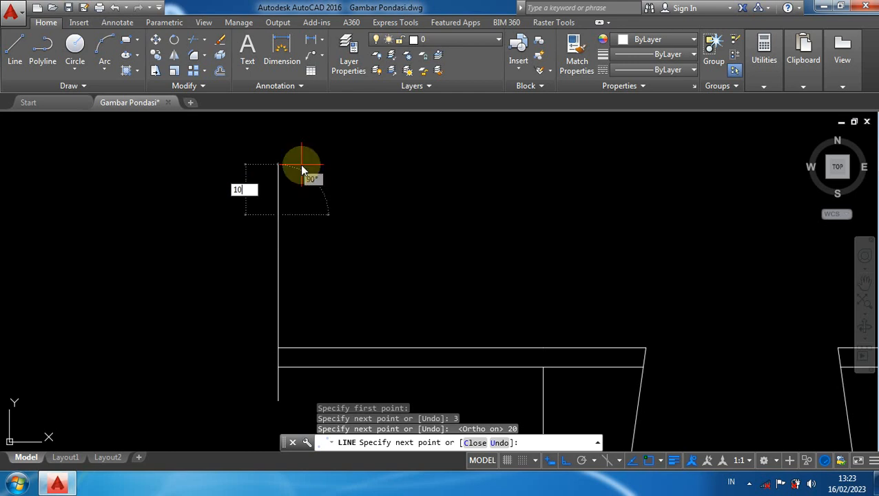
key("Return")
Step: Continue the vertical line upward with segments of 7, 3 and 5 units and end the line
middle_click_drag(290, 166, 299, 232)
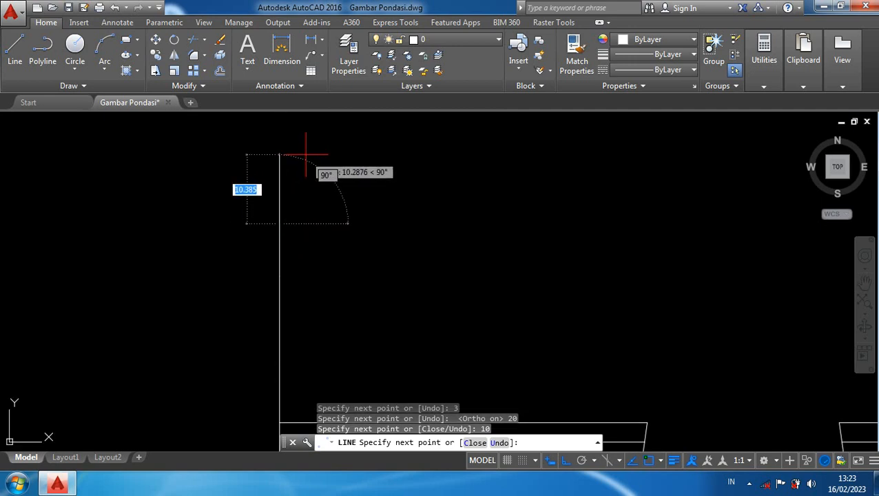
type("7")
key("Return")
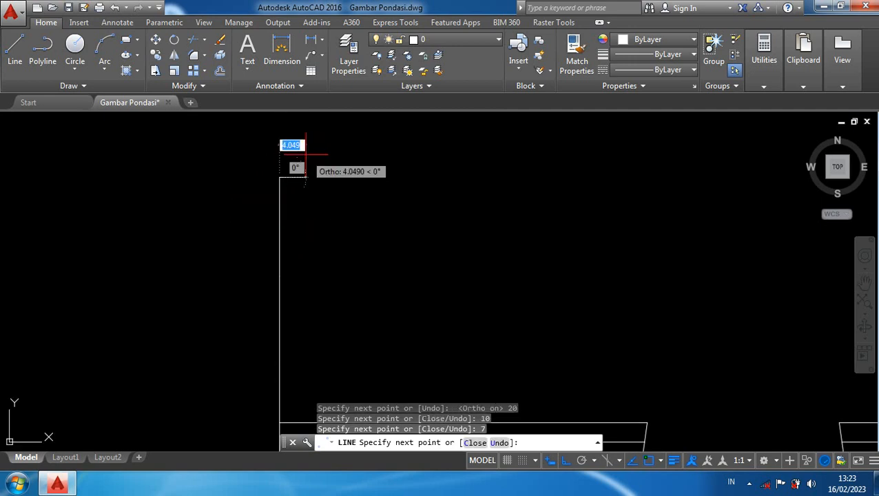
middle_click_drag(308, 153, 327, 245)
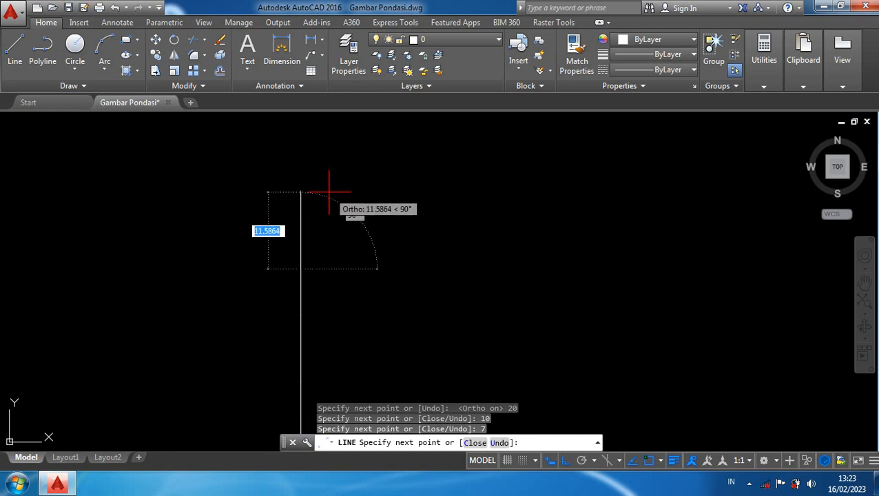
type("3")
key("Return")
middle_click_drag(323, 191, 335, 279)
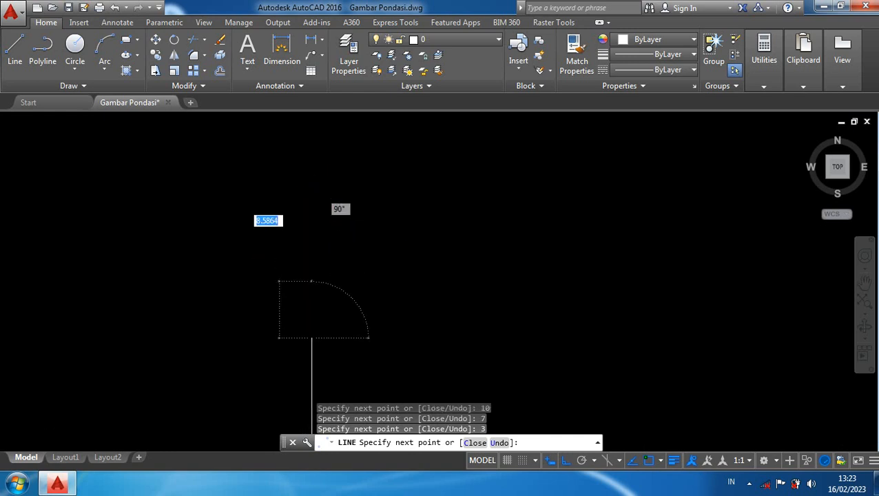
type("5")
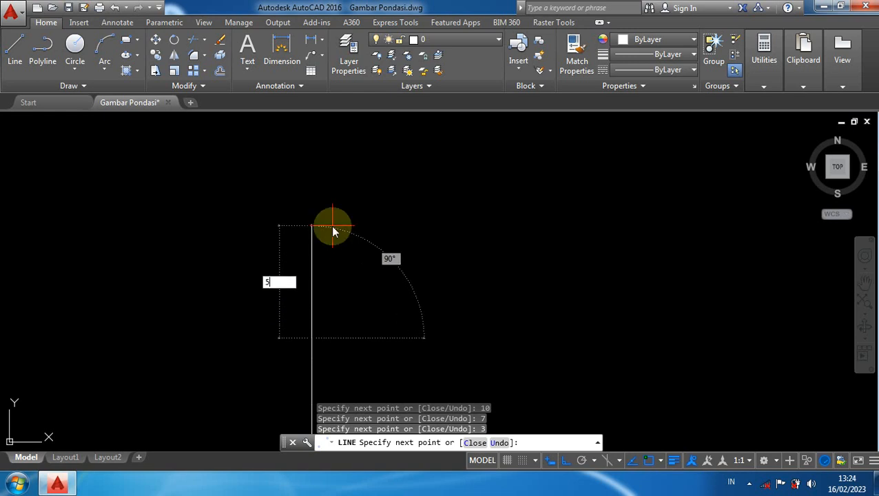
key("Return")
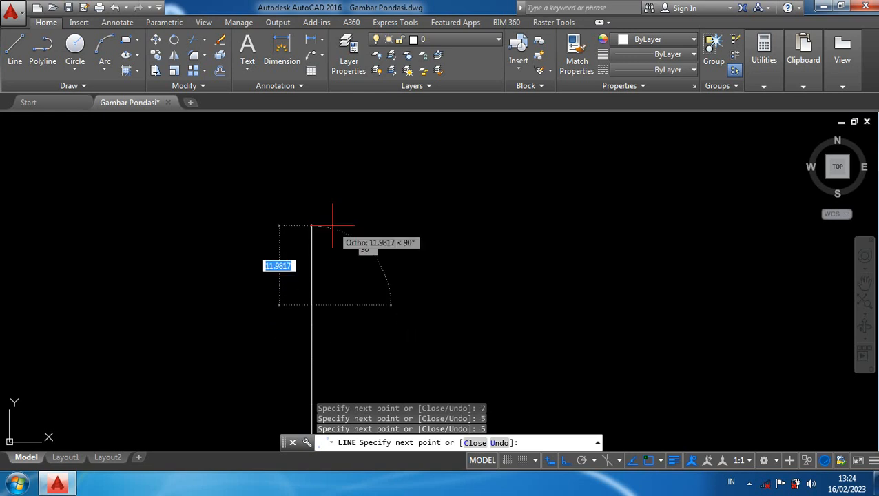
key("Return")
Step: Copy the left vertical line's segments to the right end of the lower right ground line, using their junction with the lower left ground line as base point
scroll(338, 229, "down", 4)
middle_click_drag(373, 290, 373, 249)
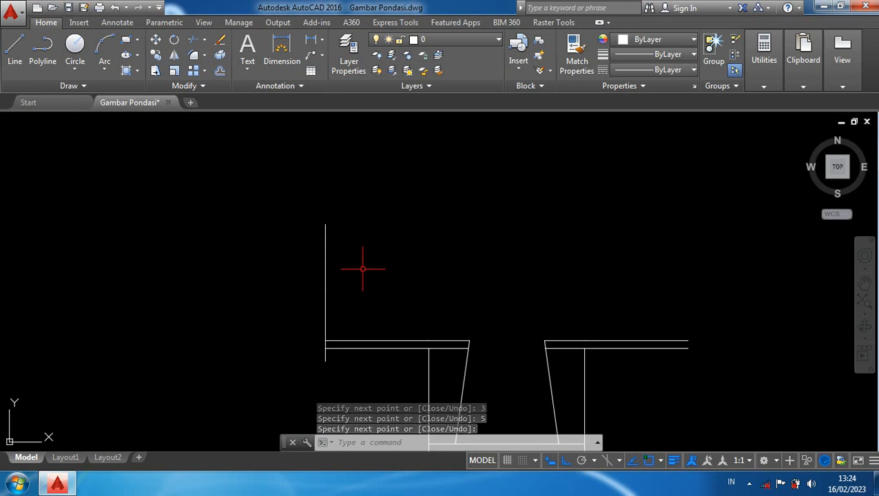
scroll(344, 297, "up", 3)
scroll(330, 321, "up", 2)
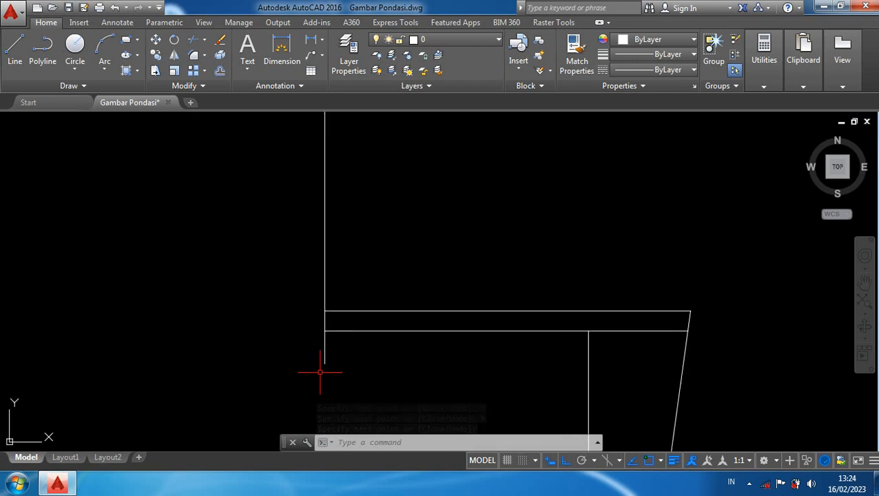
scroll(296, 293, "down", 3)
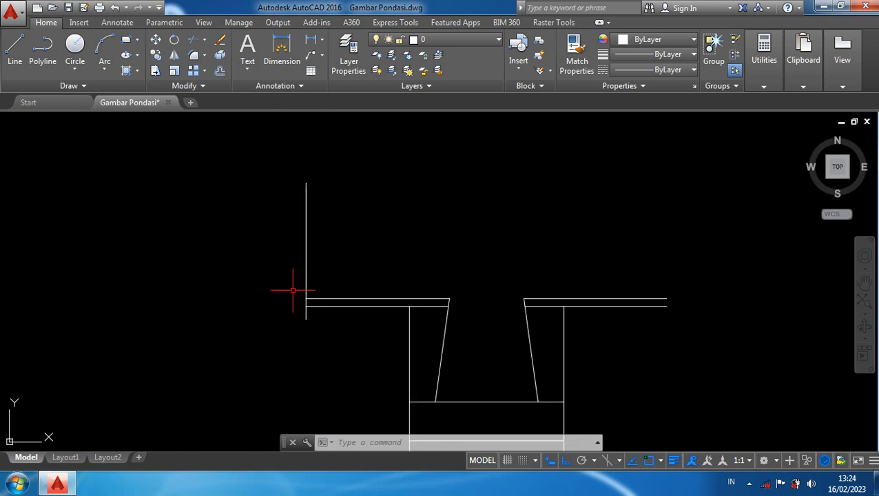
left_click(279, 174)
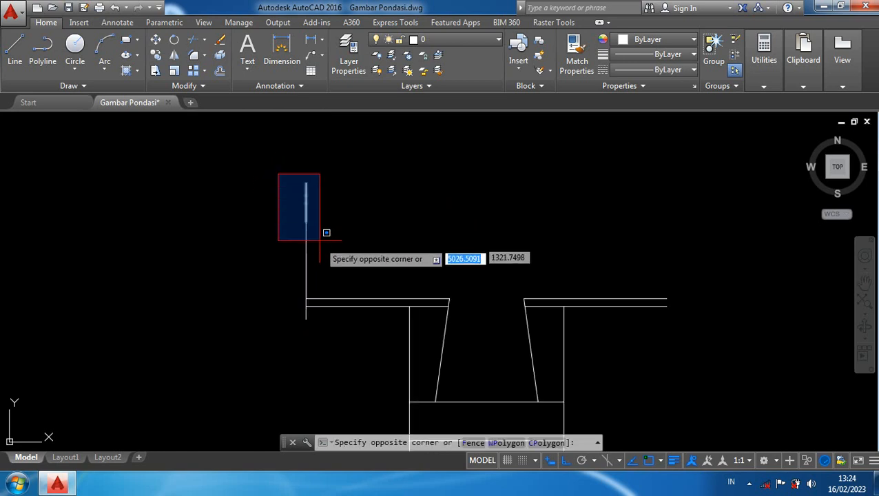
left_click(311, 322)
type("co")
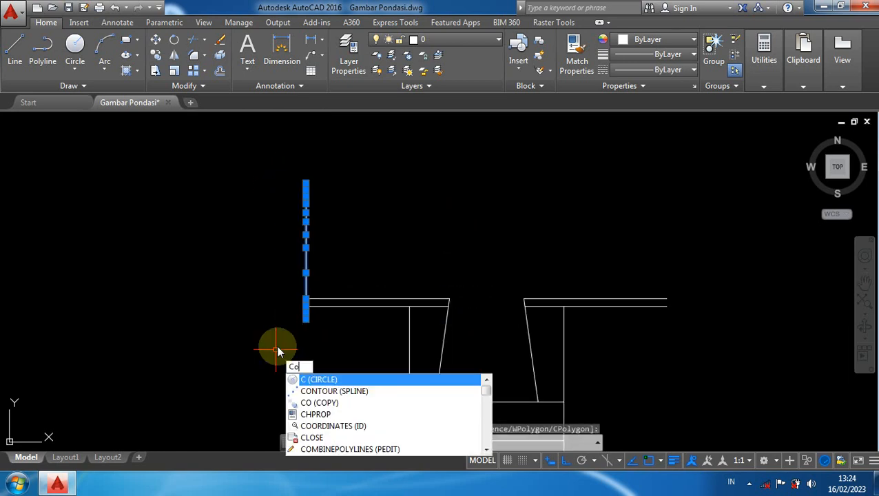
key("Return")
scroll(306, 314, "up", 2)
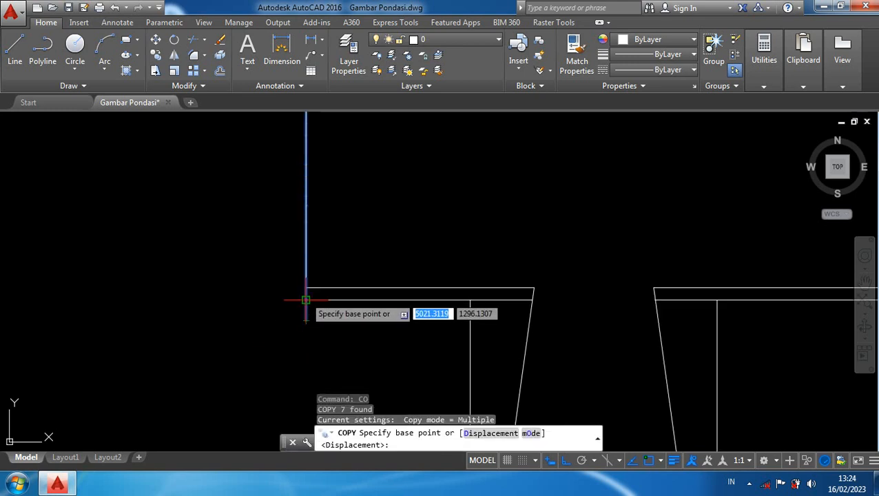
left_click(306, 300)
scroll(450, 379, "down", 3)
scroll(588, 357, "up", 3)
left_click(570, 358)
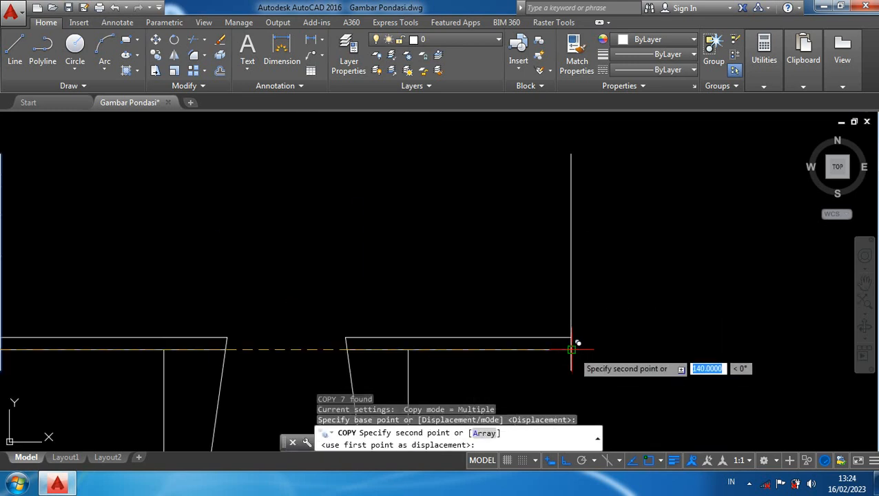
key("Return")
scroll(618, 337, "down", 2)
scroll(471, 269, "down", 2)
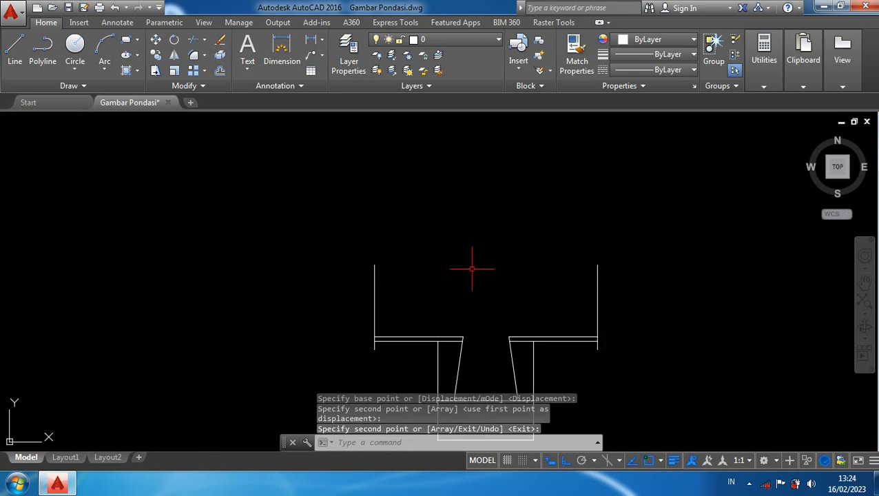
Step: Draw a 60.5-unit horizontal line rightward from the joint just below the top of the left vertical line
mouse_move(471, 268)
middle_mouse_down()
mouse_move(427, 290)
mouse_move(400, 218)
mouse_move(403, 231)
middle_mouse_up()
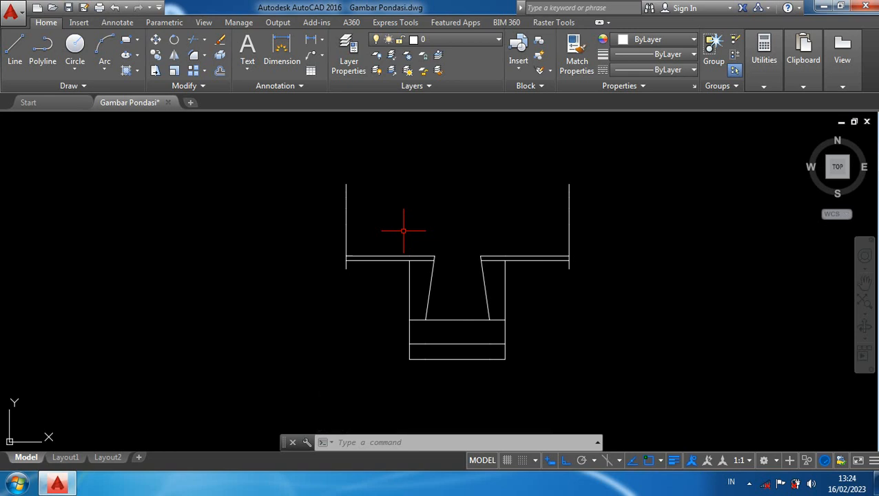
type("L")
key("Return")
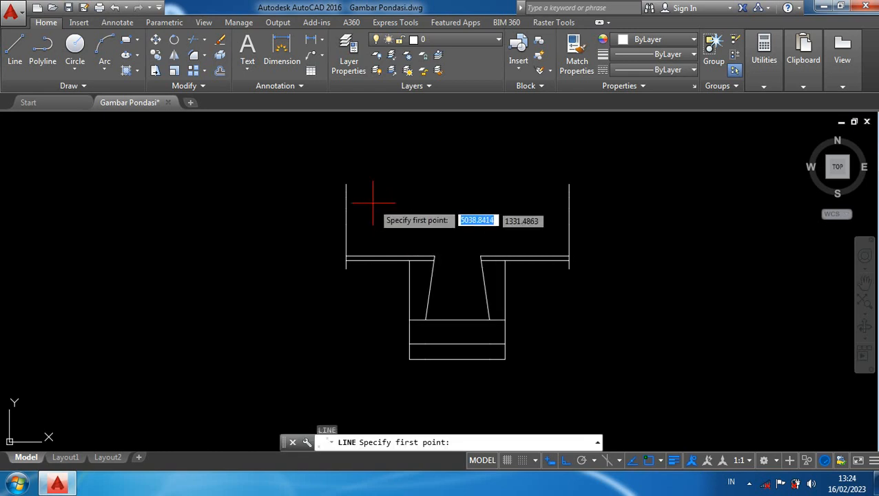
scroll(351, 186, "up", 4)
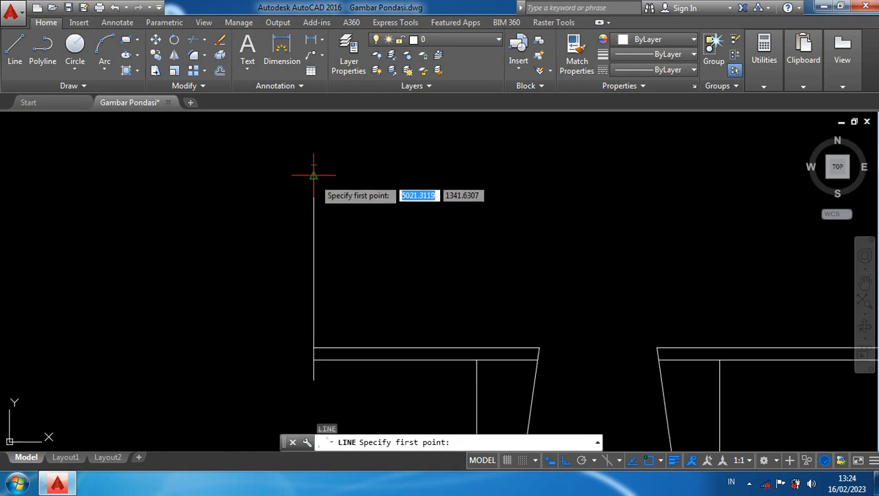
left_click(313, 184)
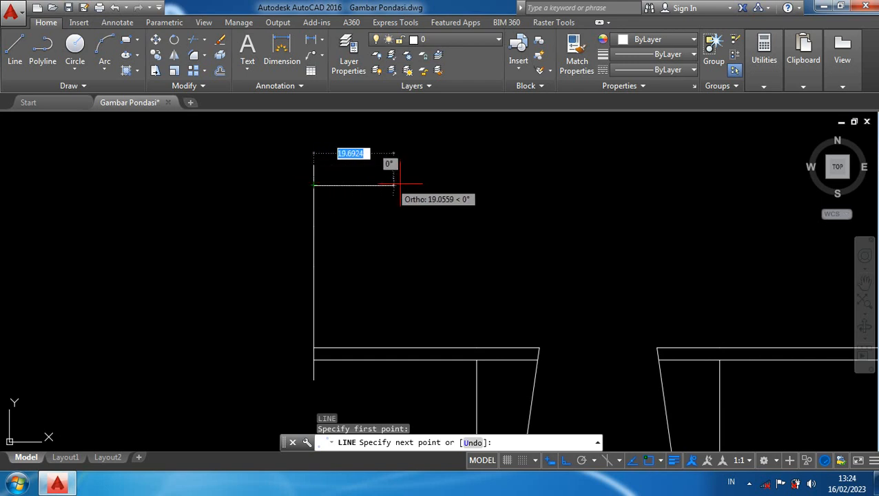
scroll(413, 180, "down", 2)
type("60")
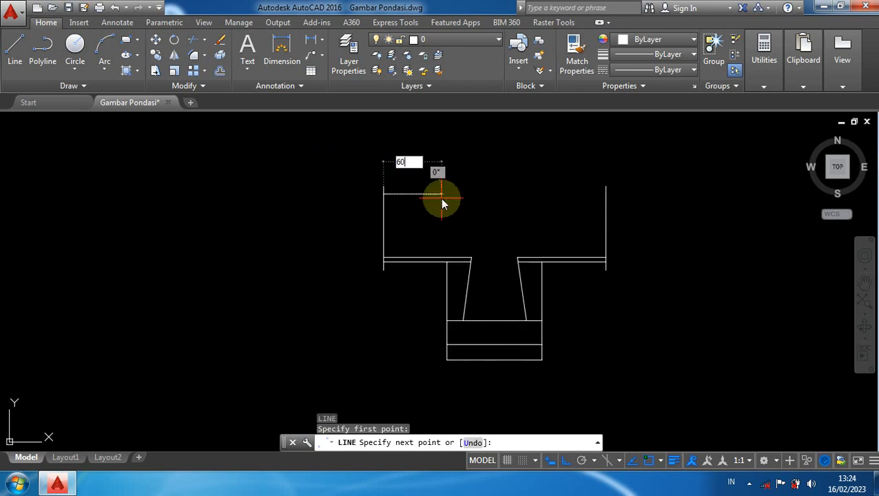
type(".5")
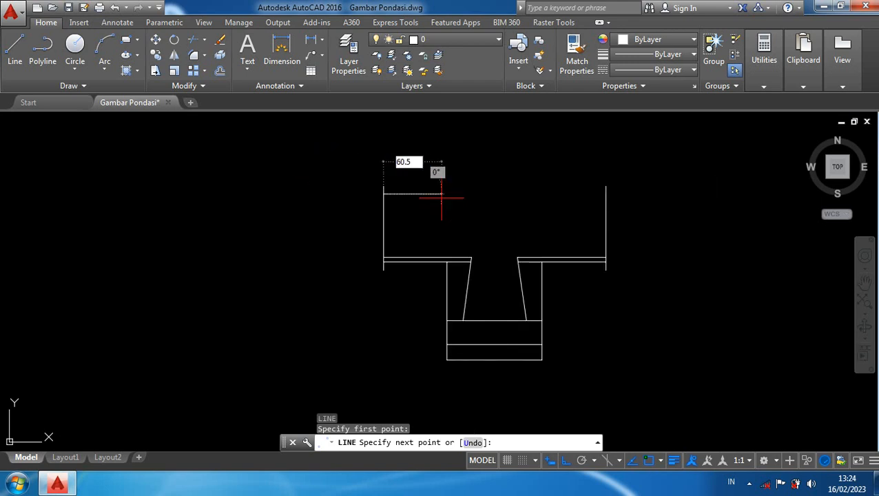
key("Return")
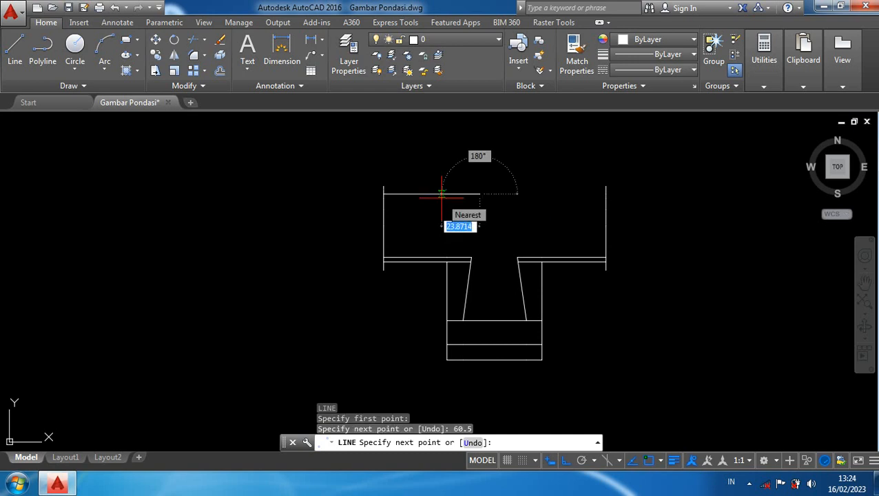
key("Return")
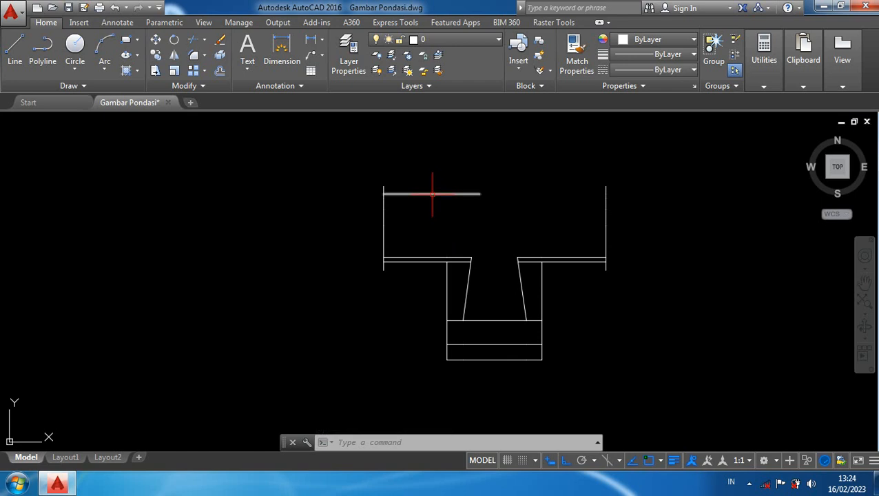
Step: Copy the 60.5-unit horizontal line straight down to 3, 10 and 20 units below the original, along the left vertical line
left_click(432, 193)
type("co")
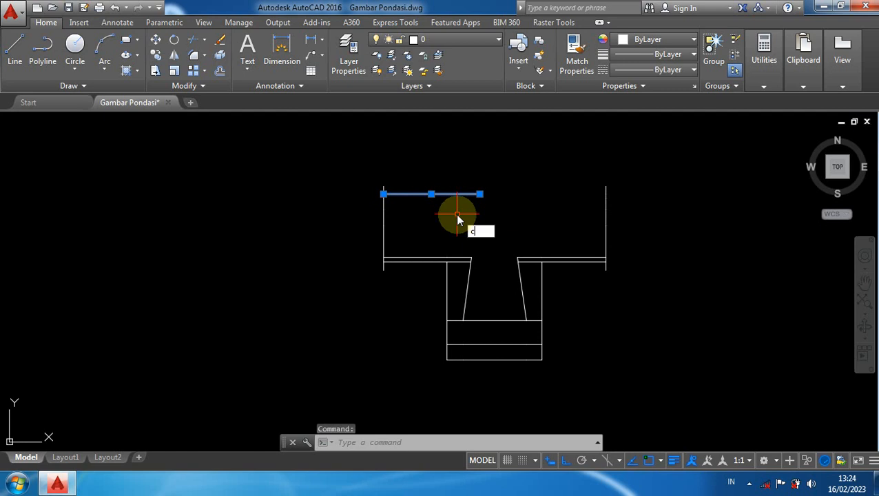
key("Return")
scroll(391, 203, "up", 2)
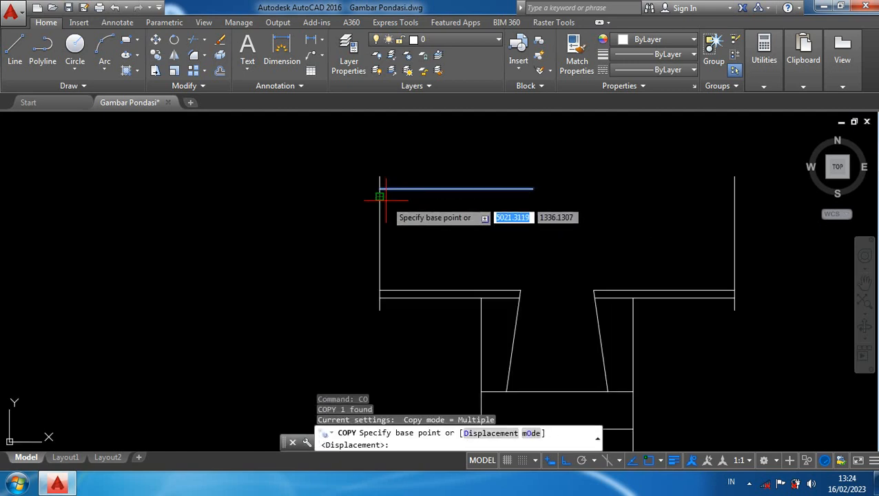
left_click(379, 190)
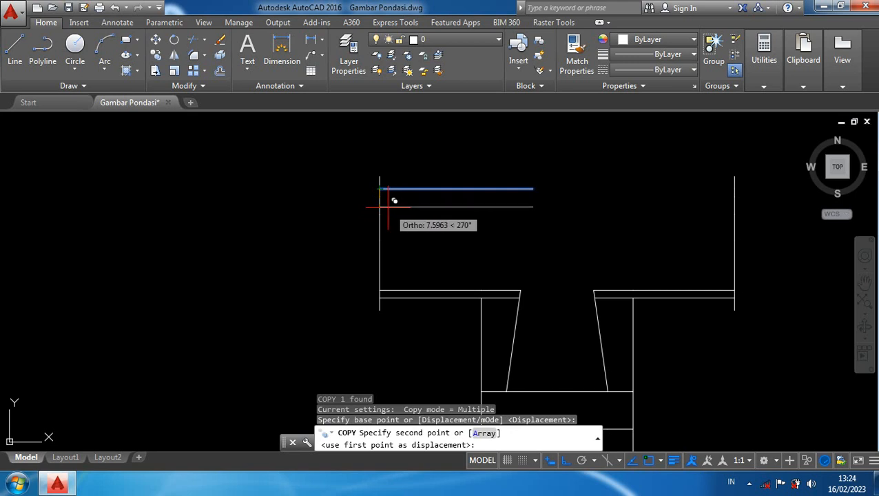
scroll(387, 199, "up", 2)
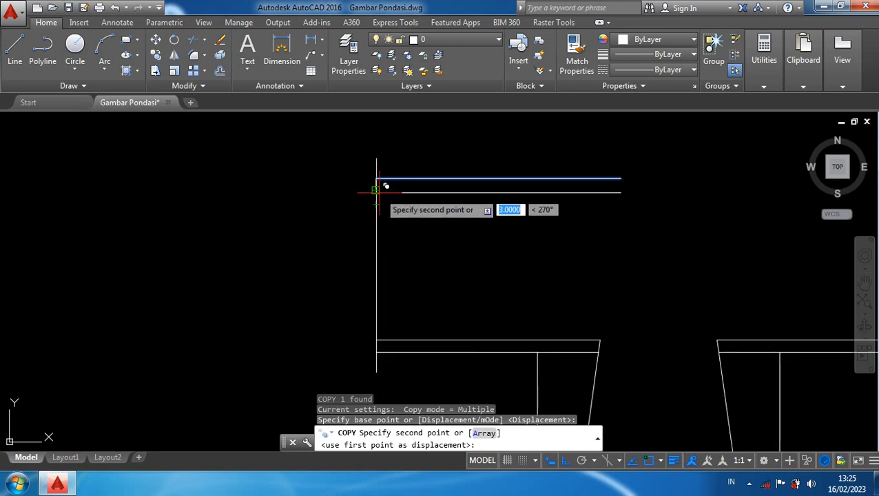
left_click(376, 189)
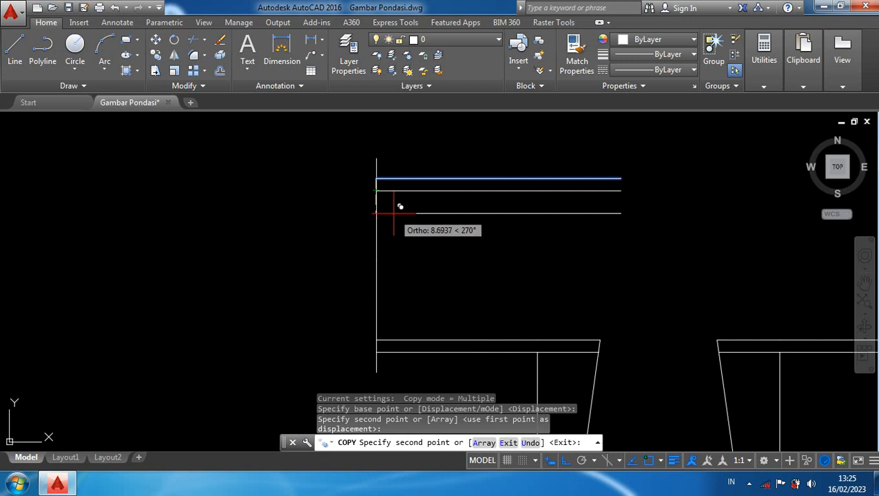
type("10")
key("Return")
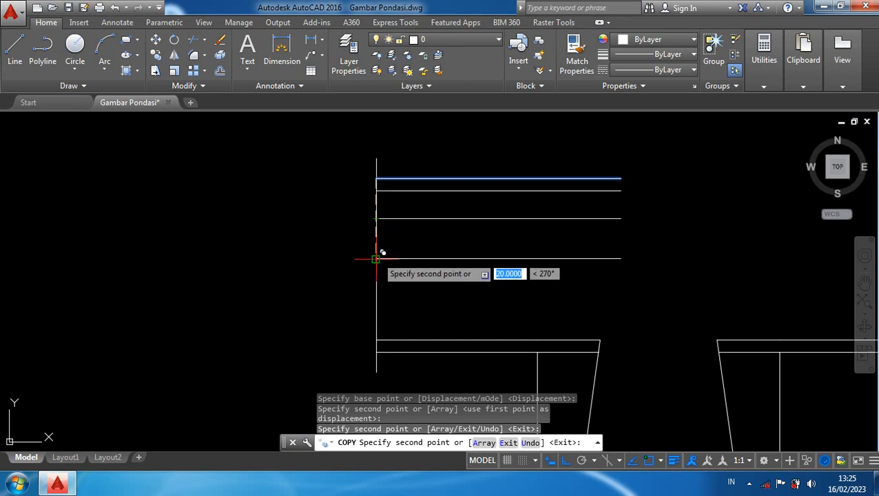
left_click(376, 259)
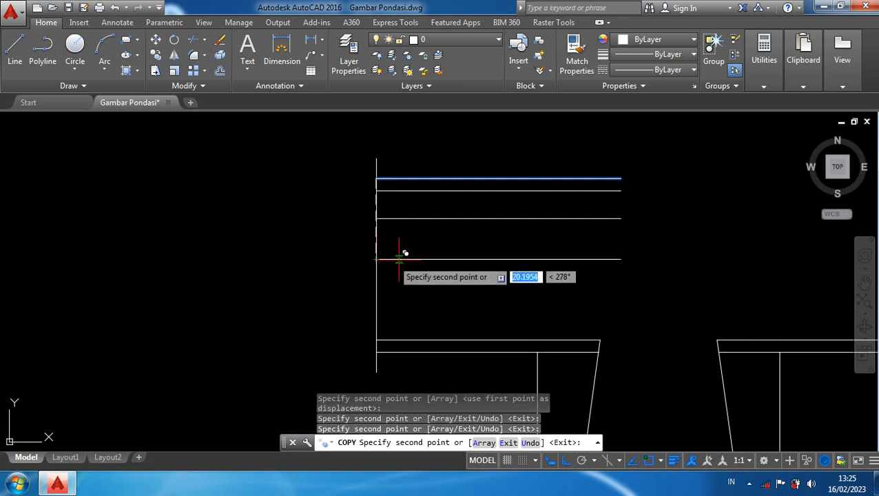
key("Return")
Step: Copy the four upper-left horizontal lines across so their right ends meet the right vertical line at the same heights
scroll(452, 271, "down", 2)
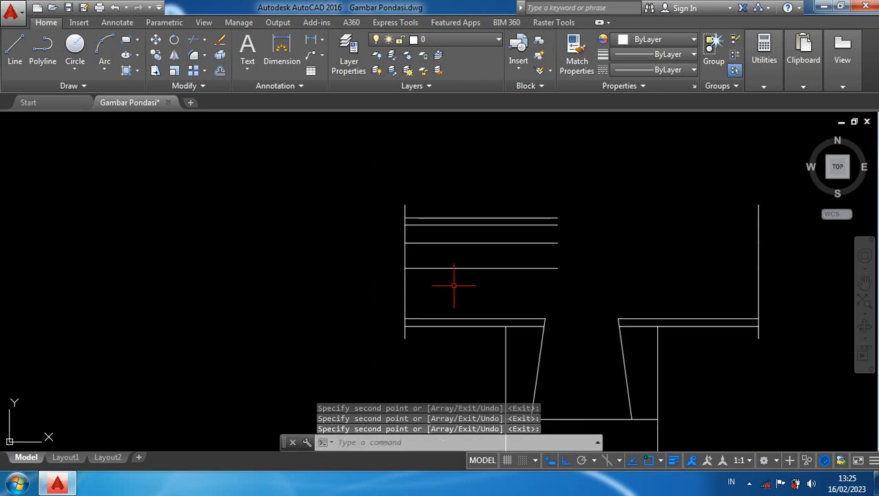
left_click(582, 286)
left_click(499, 181)
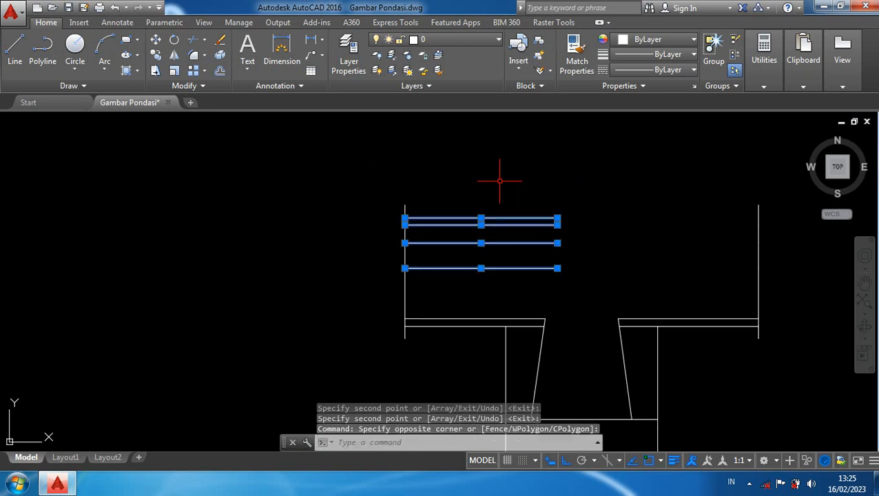
type("CO")
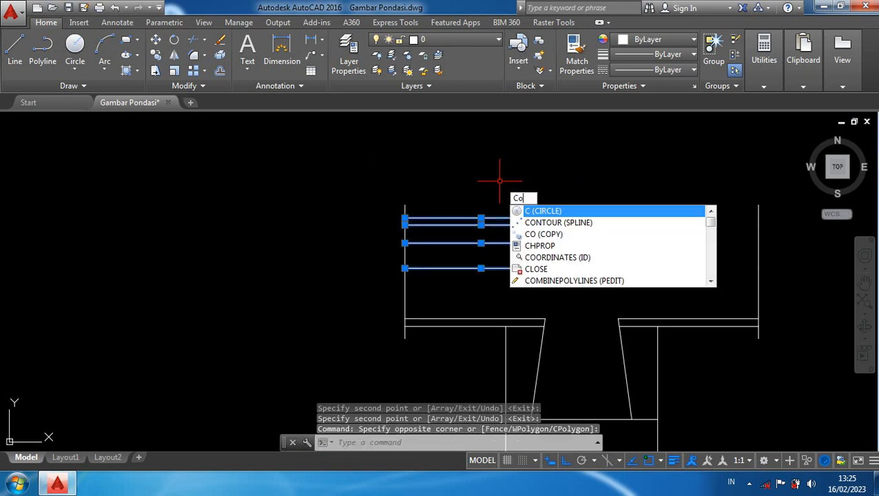
key("Return")
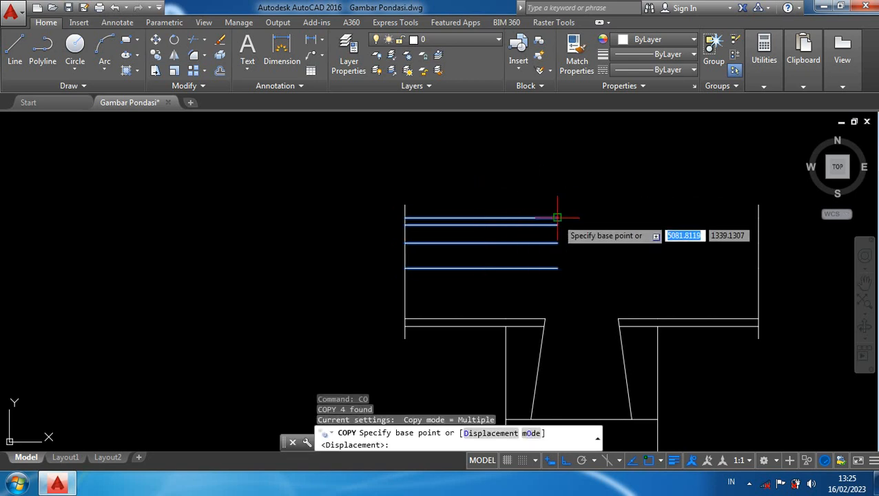
left_click(557, 217)
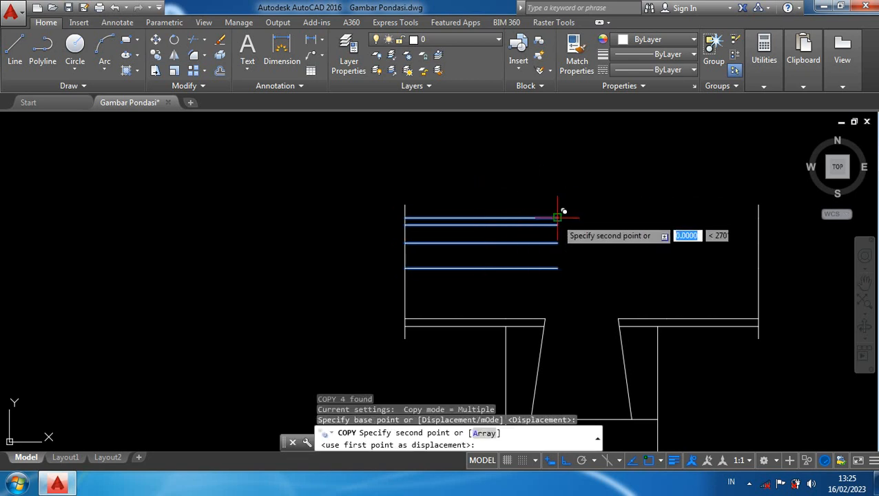
left_click(758, 217)
key("Return")
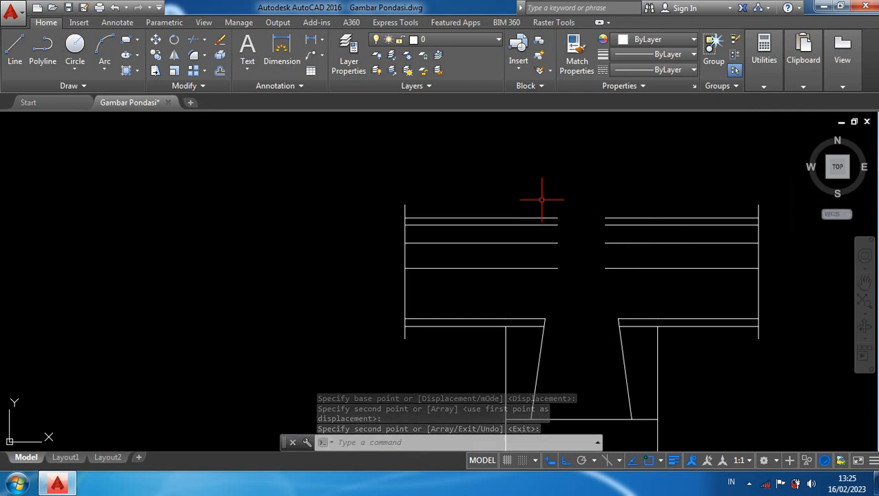
Step: Draw a 28-unit vertical line upward from the right end of the uppermost left horizontal line
type("l")
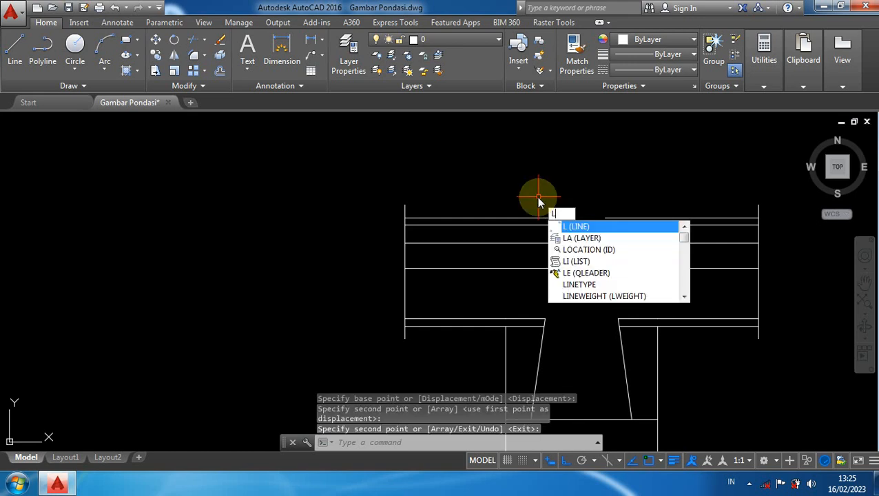
key("Return")
left_click(557, 207)
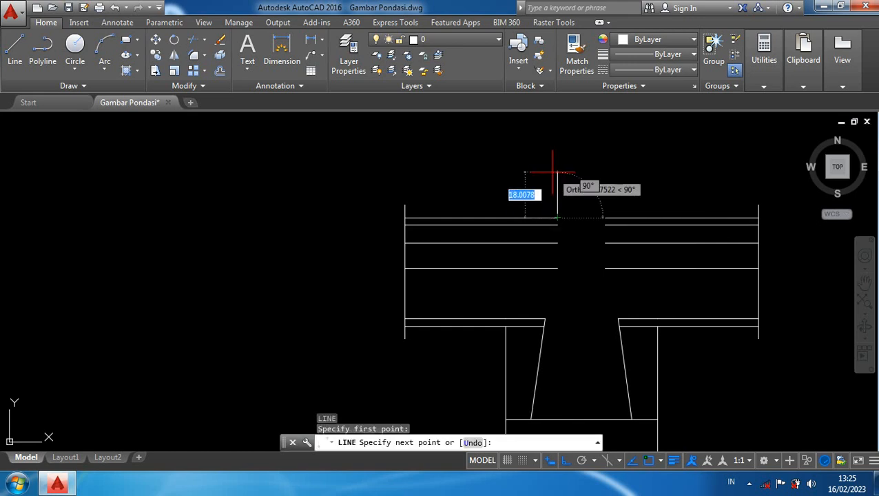
type("28")
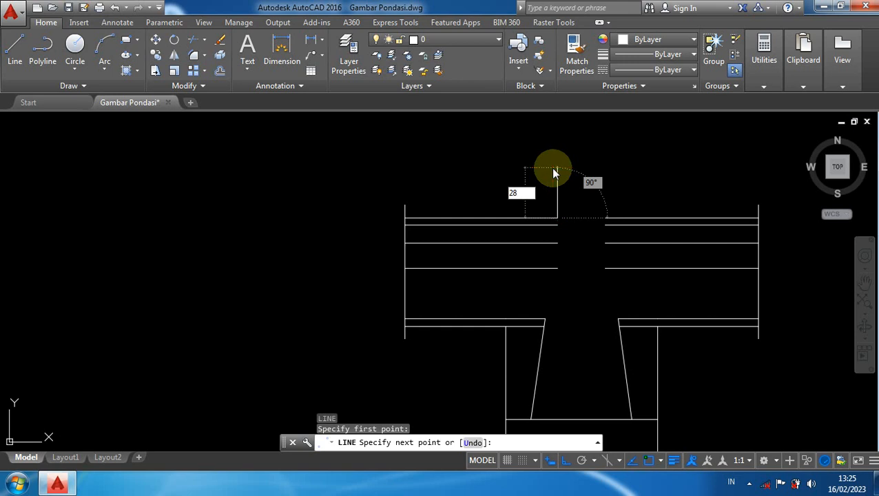
key("Return")
key("Return")
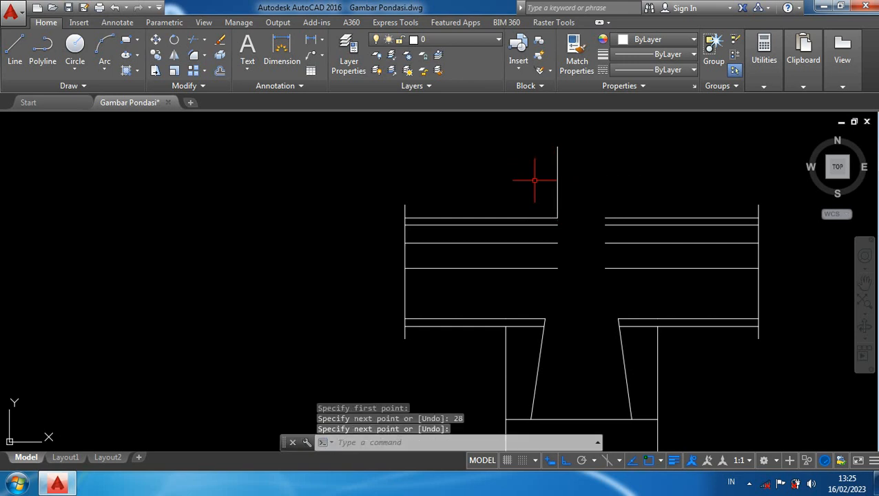
Step: Copy the 28-unit vertical line from its lower end to the left end of the uppermost right horizontal line
middle_click_drag(534, 180, 467, 208)
left_click(489, 196)
left_click(458, 180)
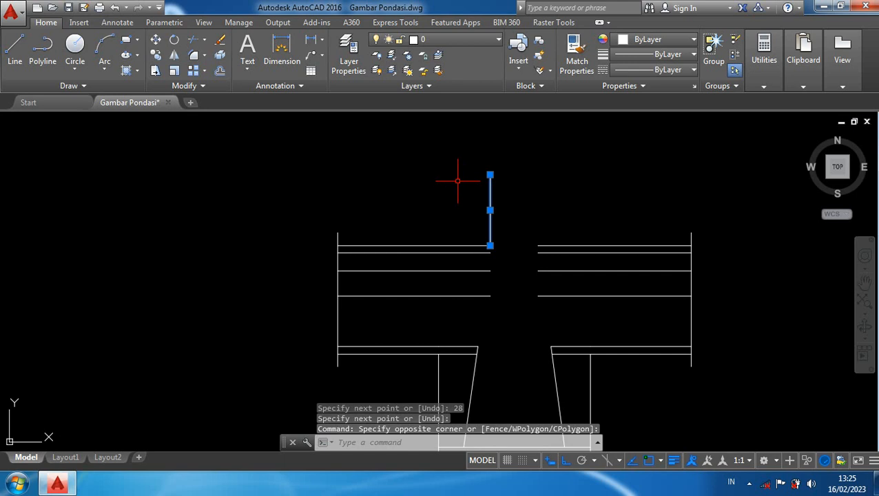
left_click(455, 182)
type("co")
key("Return")
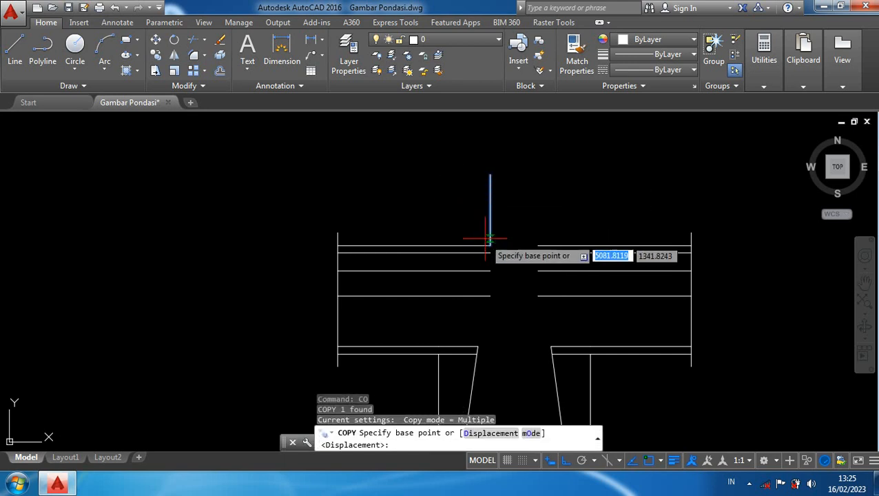
left_click(489, 242)
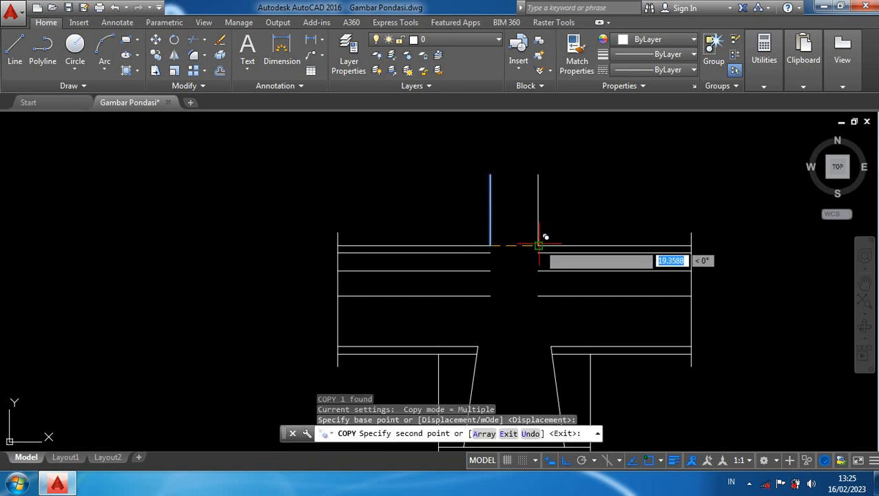
left_click(539, 244)
key("Return")
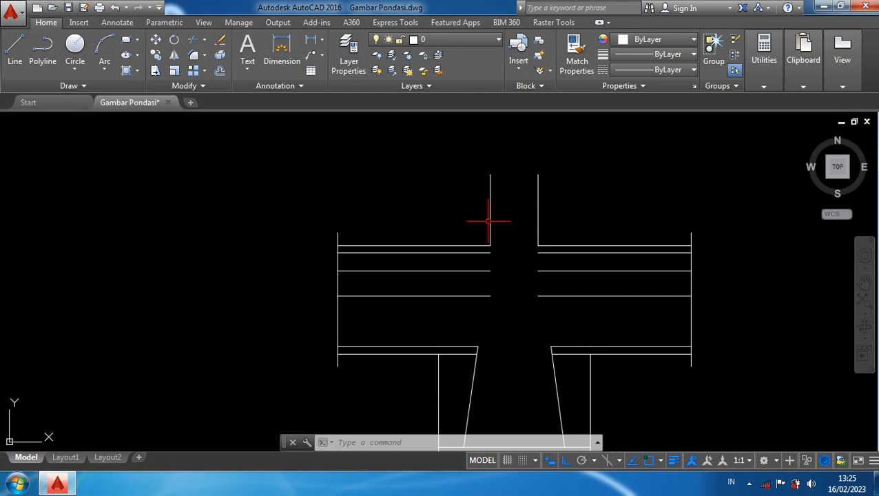
Step: Draw a horizontal line closing the foundation top between the upper ends of the two sloping sides
type("L")
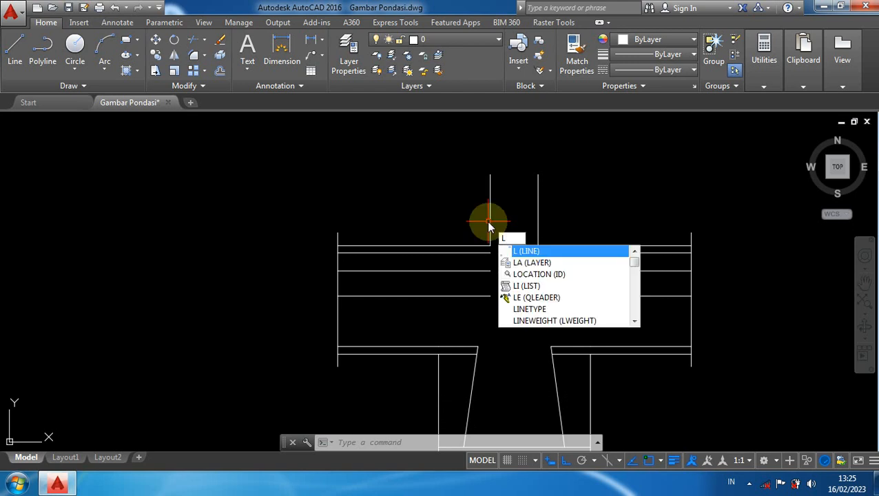
key("Return")
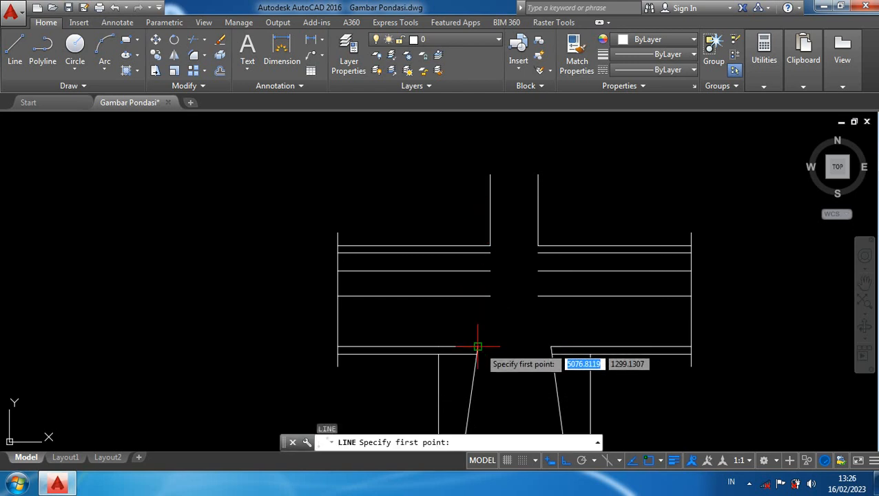
left_click(477, 346)
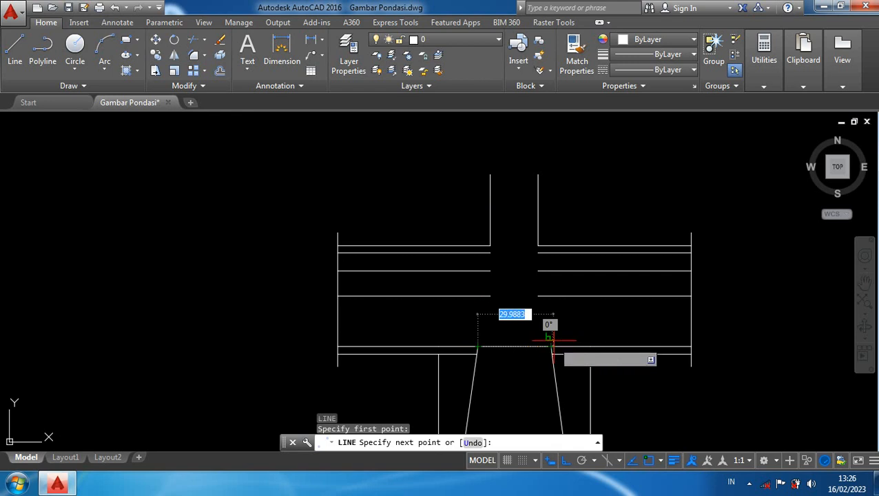
left_click(551, 347)
key("Return")
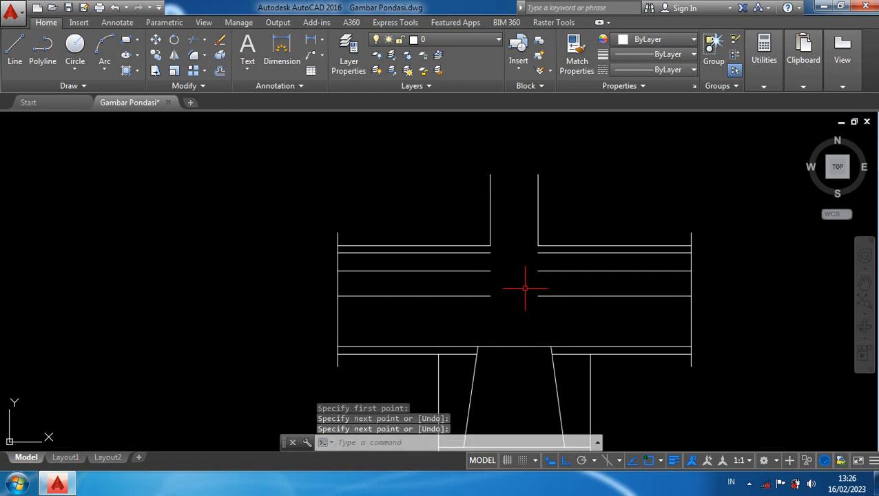
Step: Stretch the lower ends of both vertical wall lines straight down to the line closing the foundation top
left_click(490, 223)
left_click(490, 245)
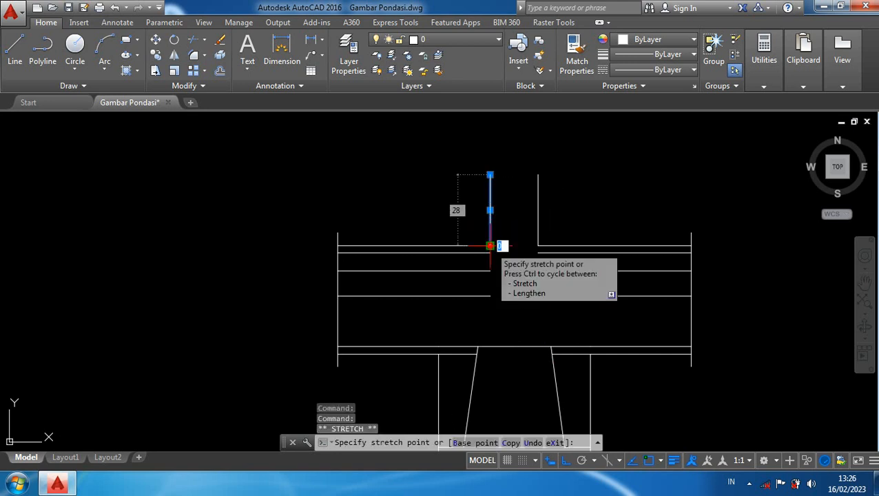
left_click(490, 347)
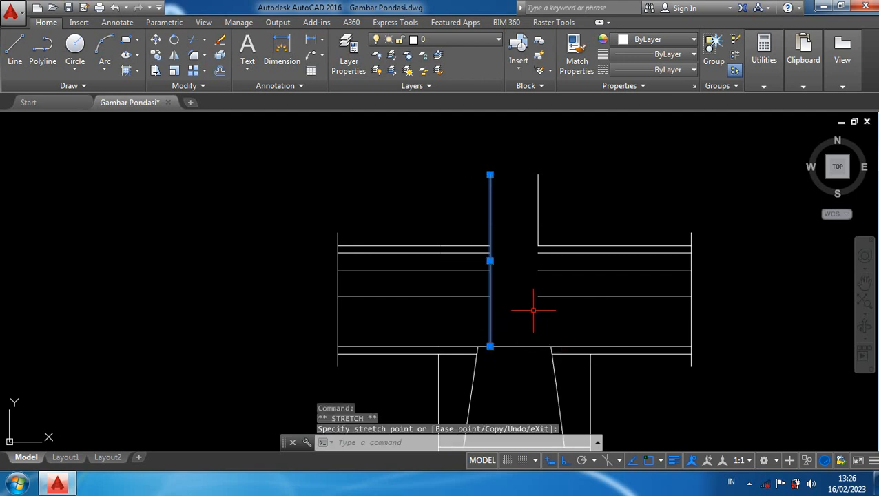
key("Escape")
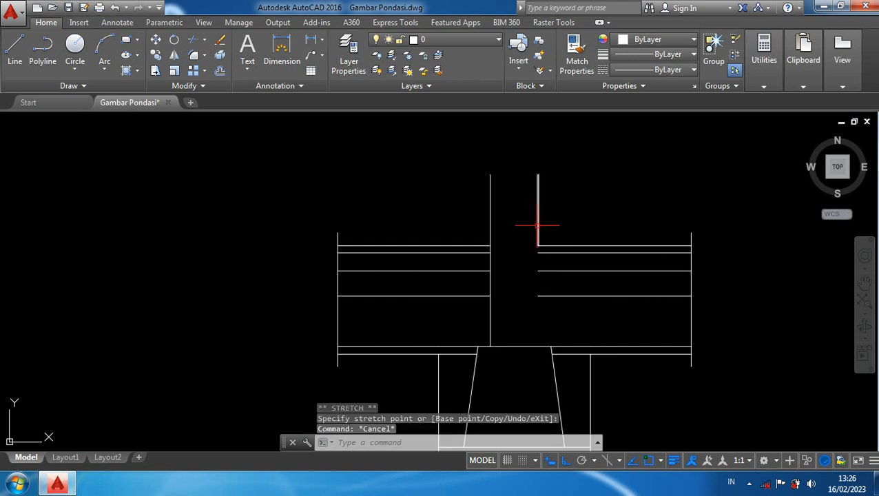
left_click(537, 224)
left_click(538, 245)
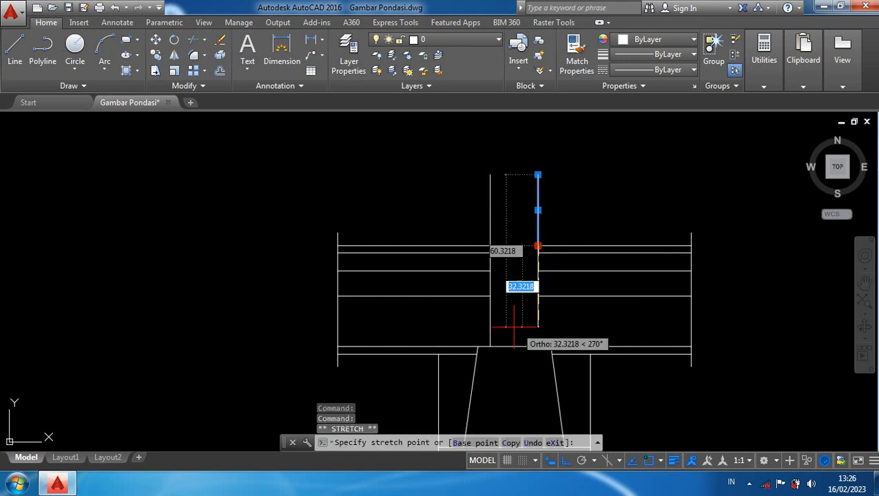
left_click(538, 346)
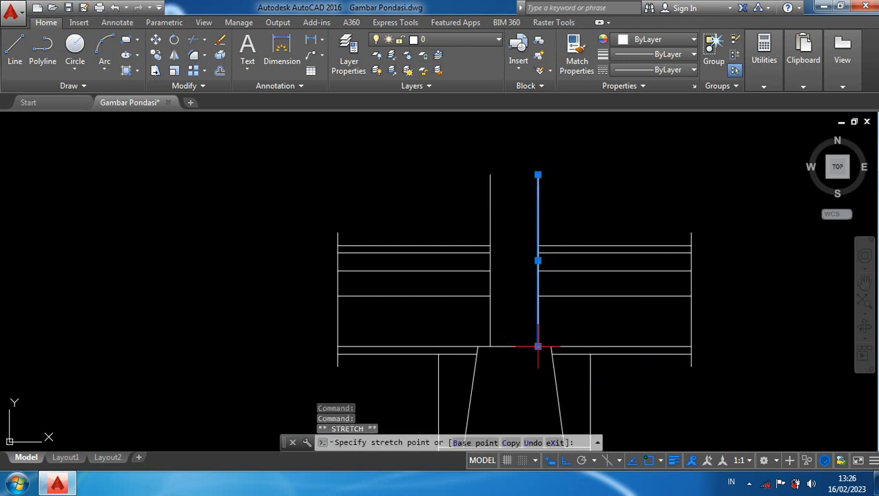
key("Escape")
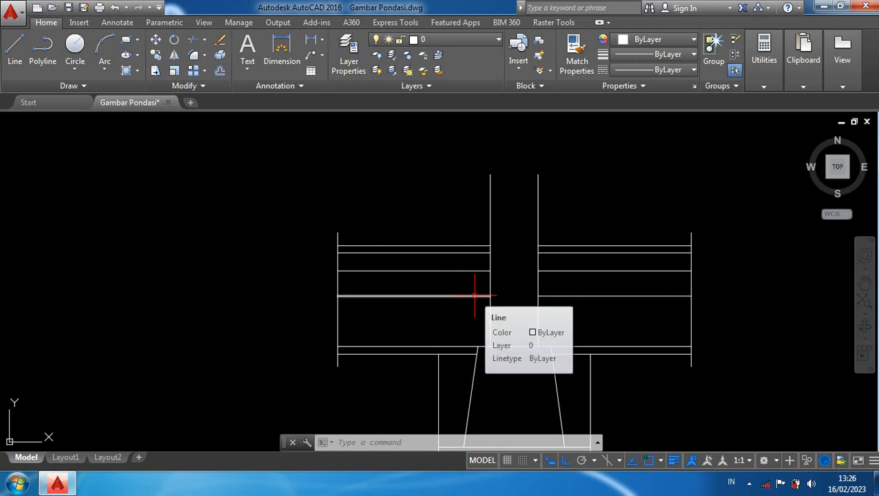
Step: Draw a horizontal line between the two wall lines, joining the lowest floor layer lines just above the foundation top
type("l")
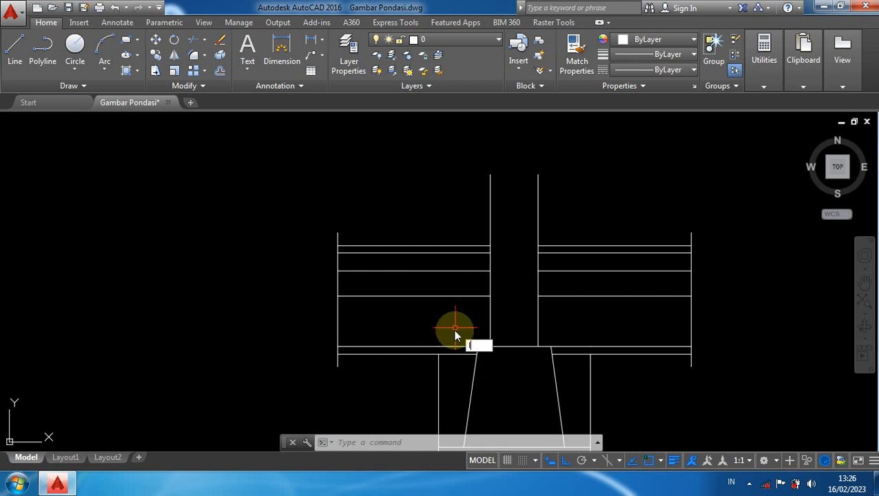
key("Return")
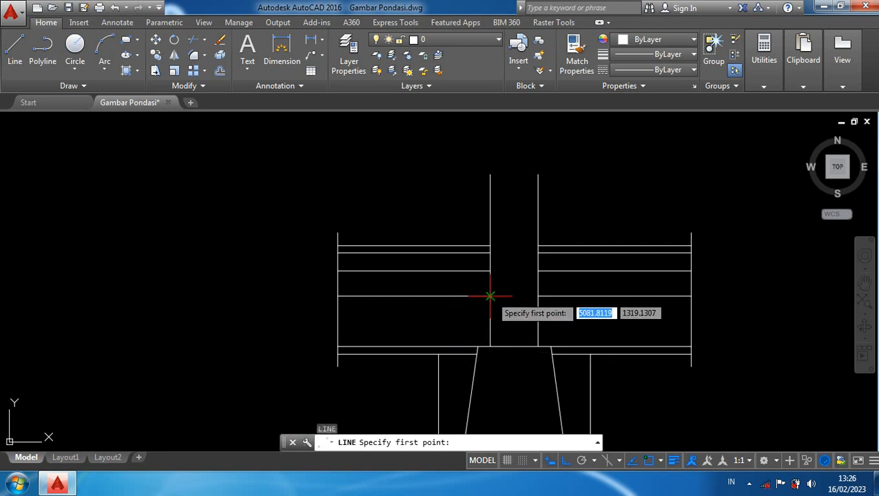
left_click(490, 296)
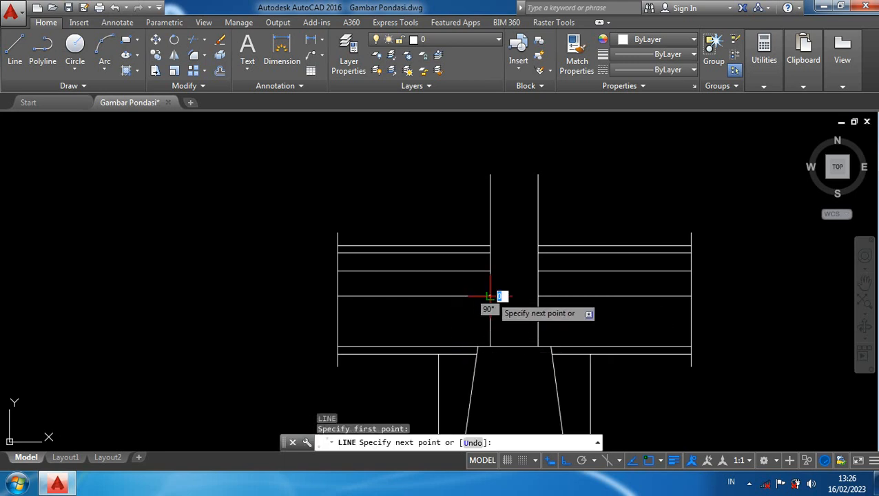
left_click(538, 297)
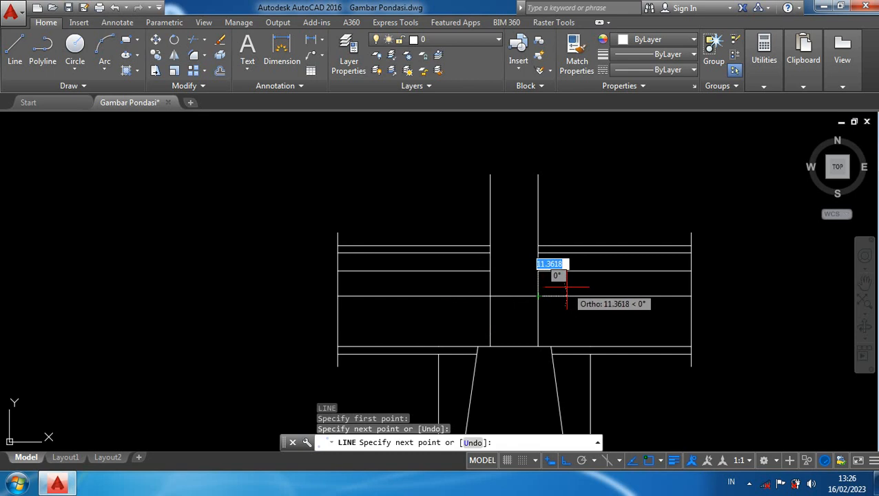
key("Return")
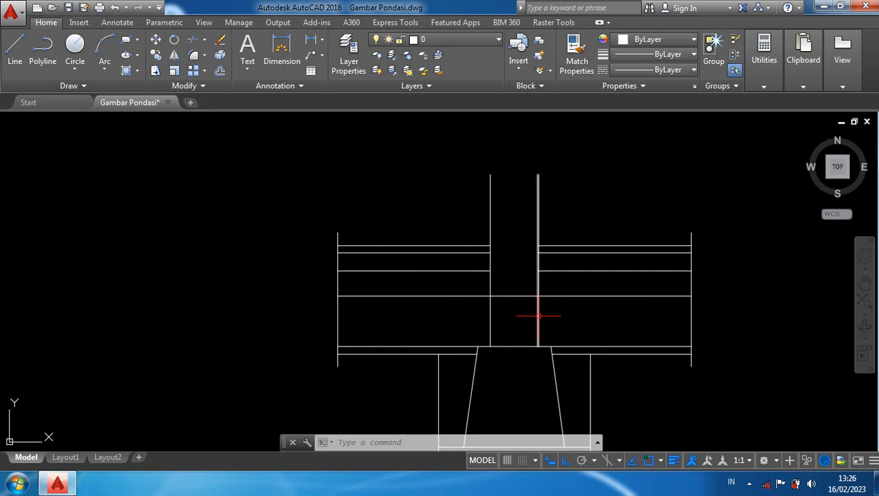
Step: Trim both wall lines below the new horizontal line joining the lowest floor layer lines
type("tr")
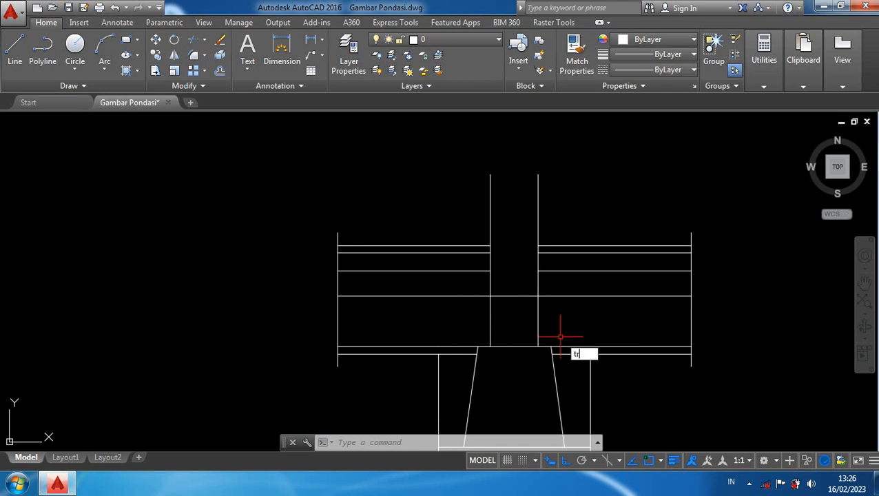
key("Return")
key("Return")
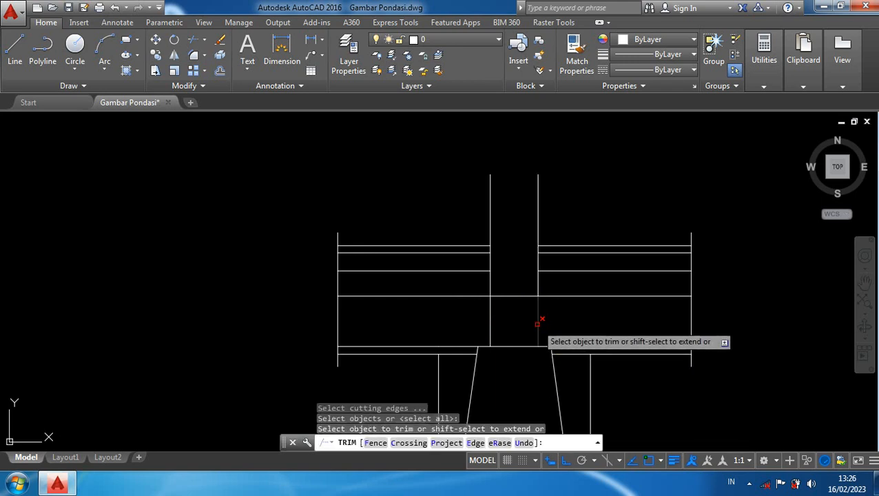
left_click(538, 320)
left_click(491, 322)
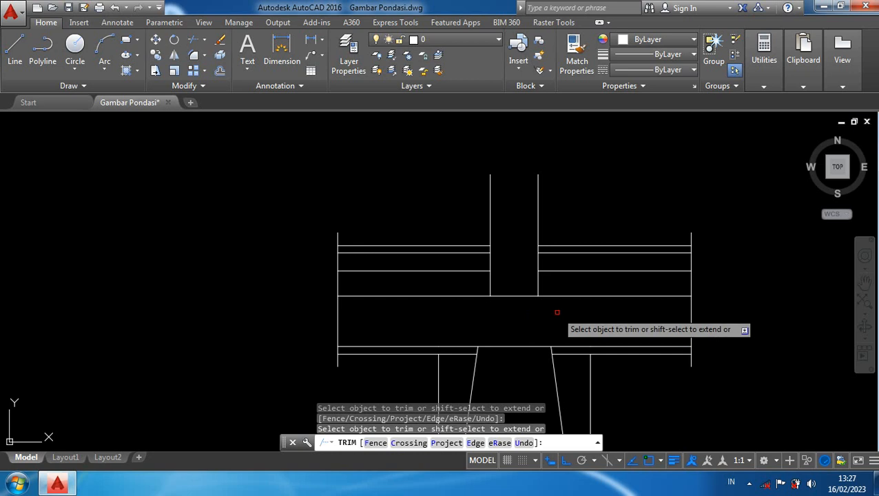
key("Escape")
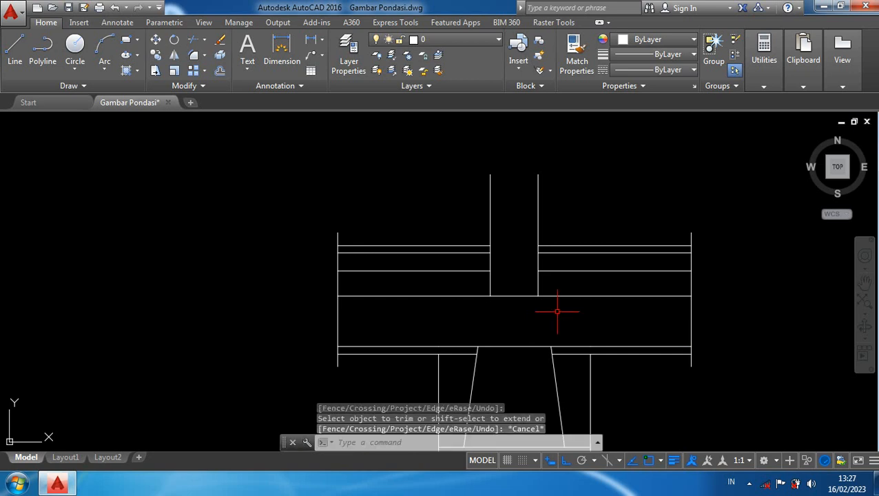
Step: Draw two separate vertical lines from the lower ends of the wall lines down to the foundation top line
type("l")
key("Return")
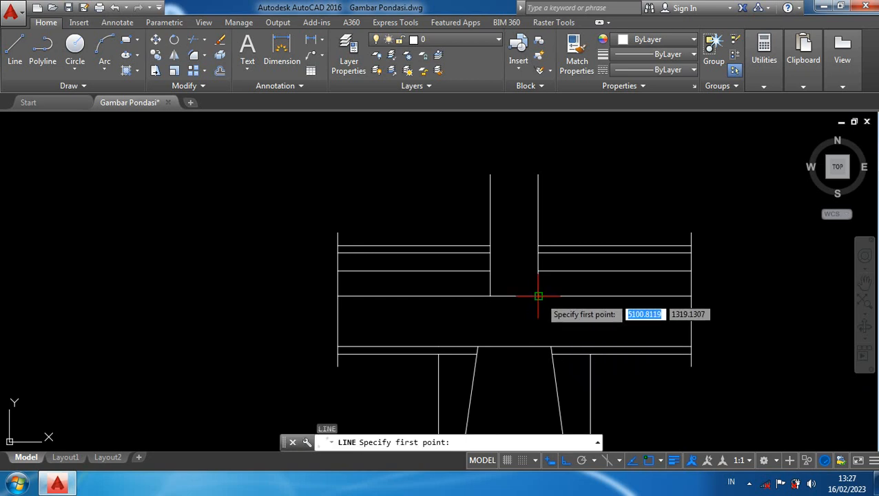
left_click(538, 296)
left_click(538, 346)
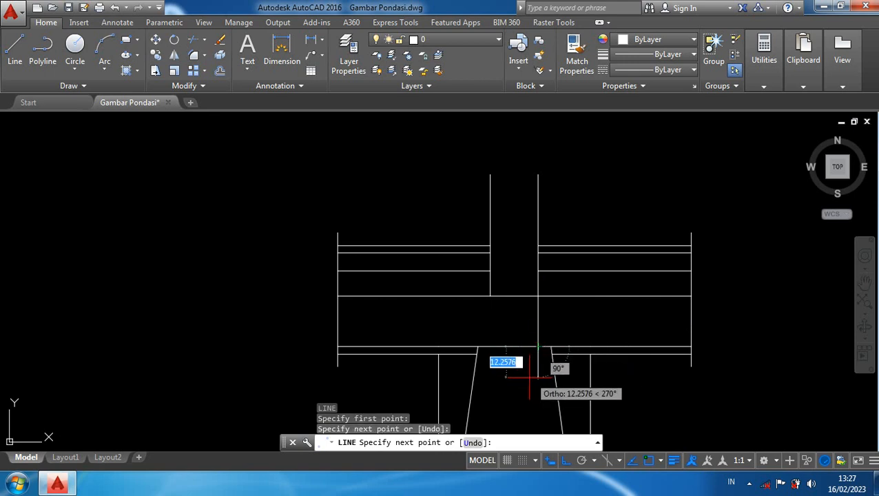
key("Return")
type("l")
key("Return")
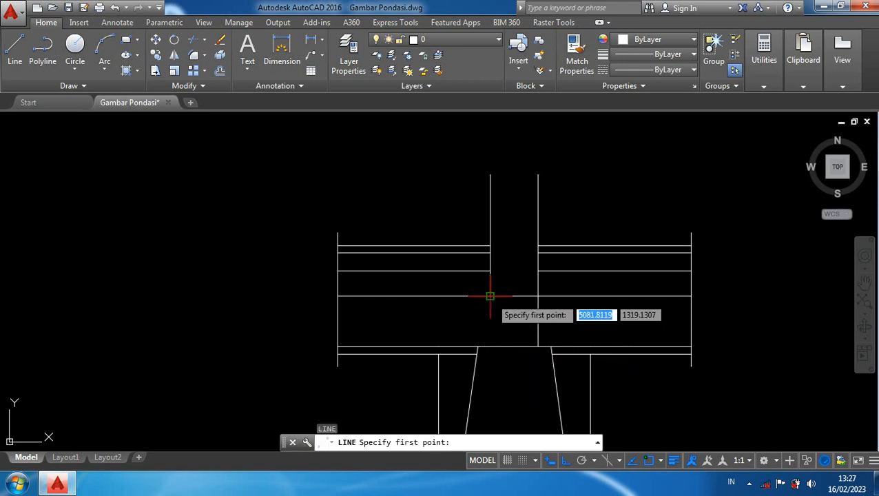
left_click(490, 296)
left_click(490, 346)
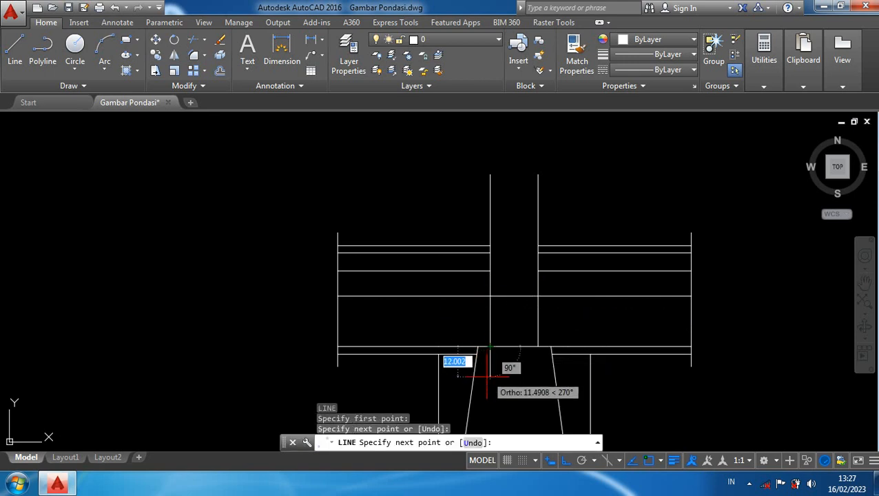
key("Return")
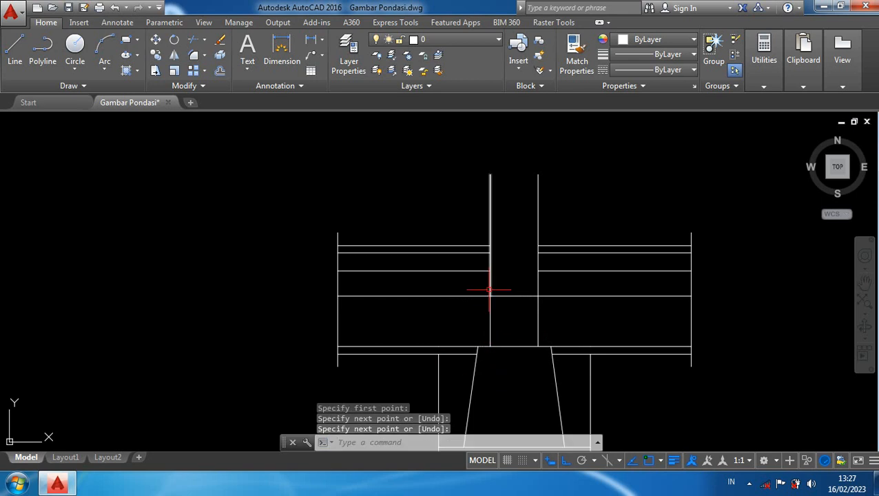
Step: Offset the left and right wall lines inward by 1 unit
mouse_move(489, 289)
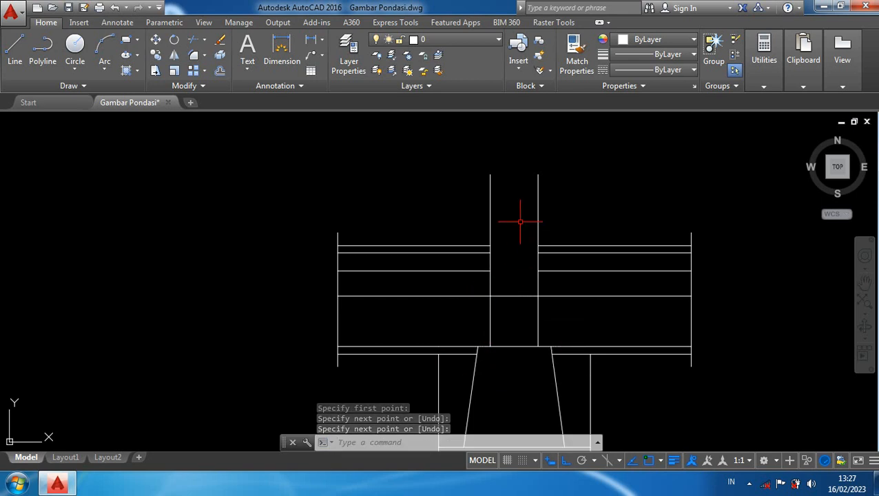
type("o")
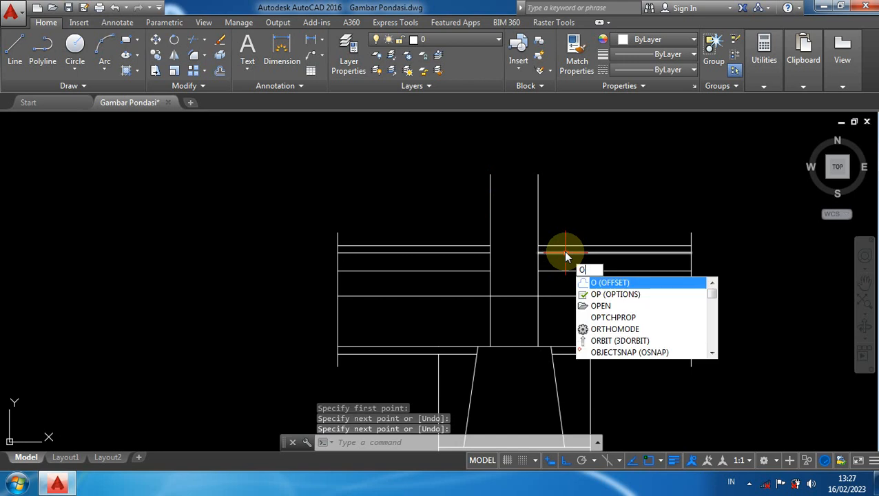
key("Return")
type("1")
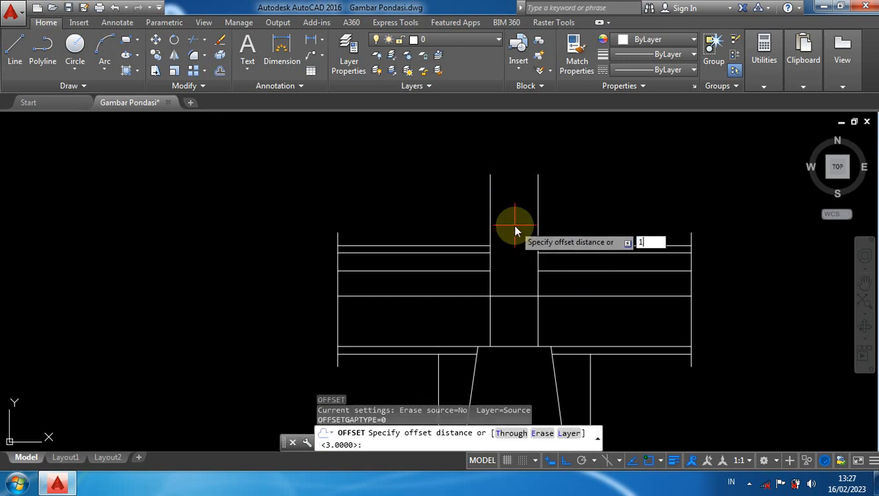
key("Return")
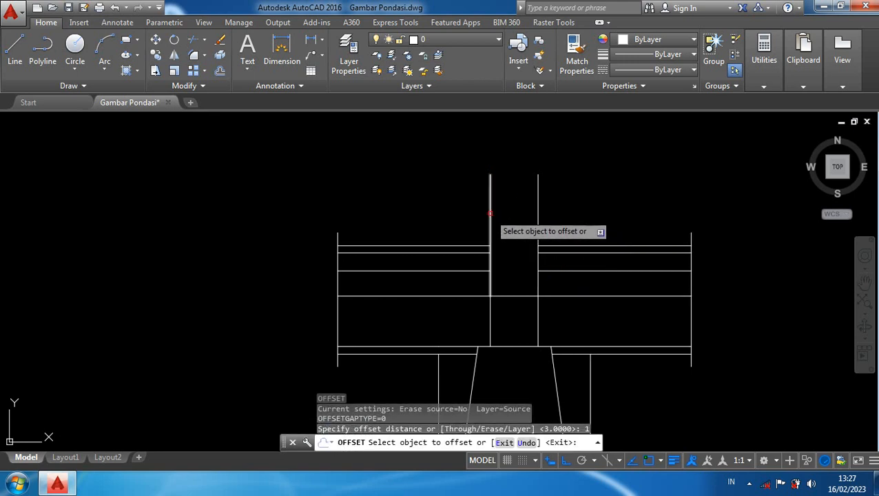
left_click(490, 207)
left_click(507, 217)
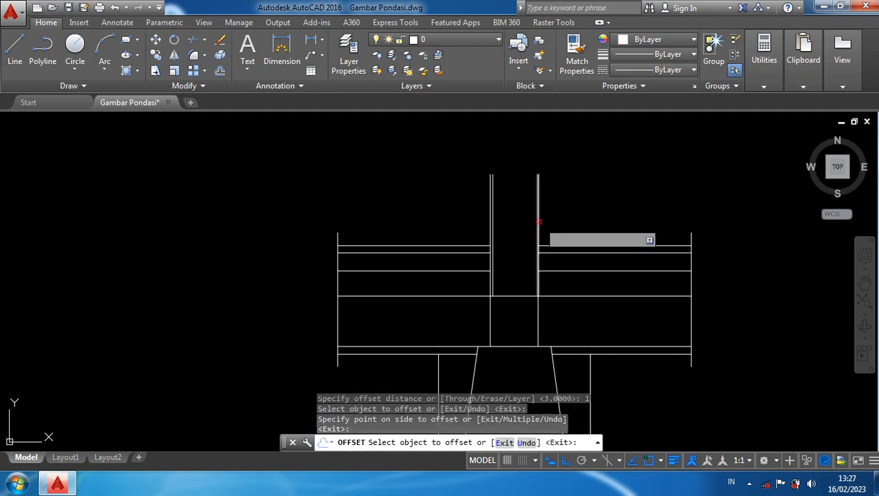
left_click(538, 222)
left_click(516, 224)
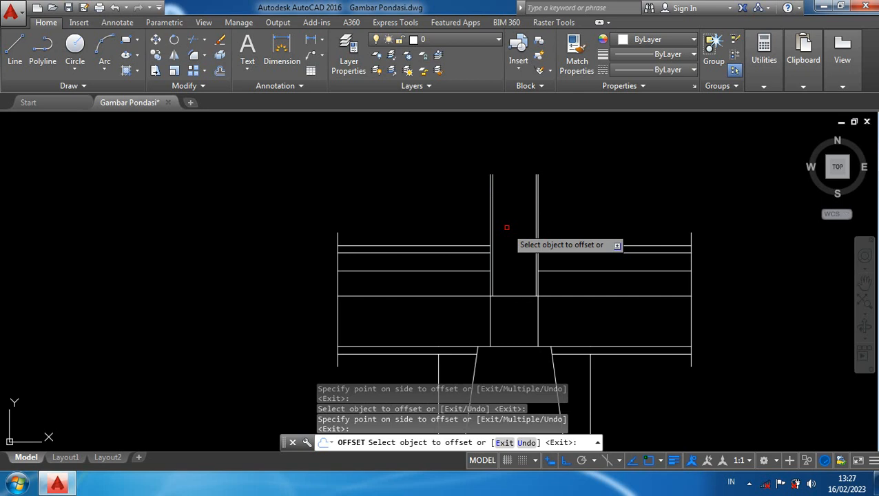
key("Escape")
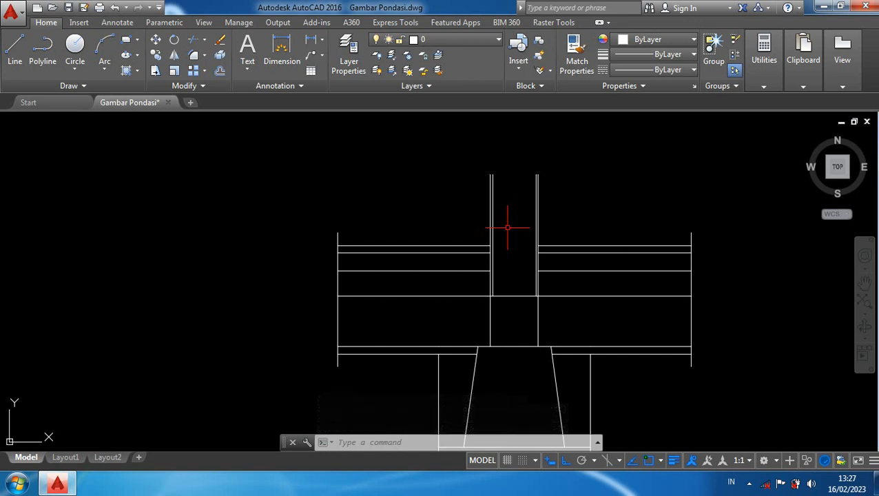
Step: Draw a 10-unit horizontal line outward from the top end of the left outer wall line
type("L")
key("Return")
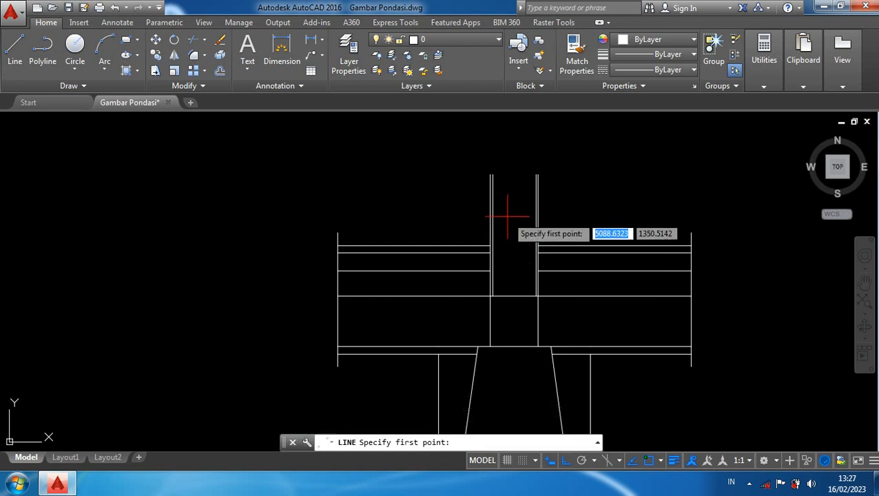
scroll(482, 172, "up", 2)
left_click(494, 174)
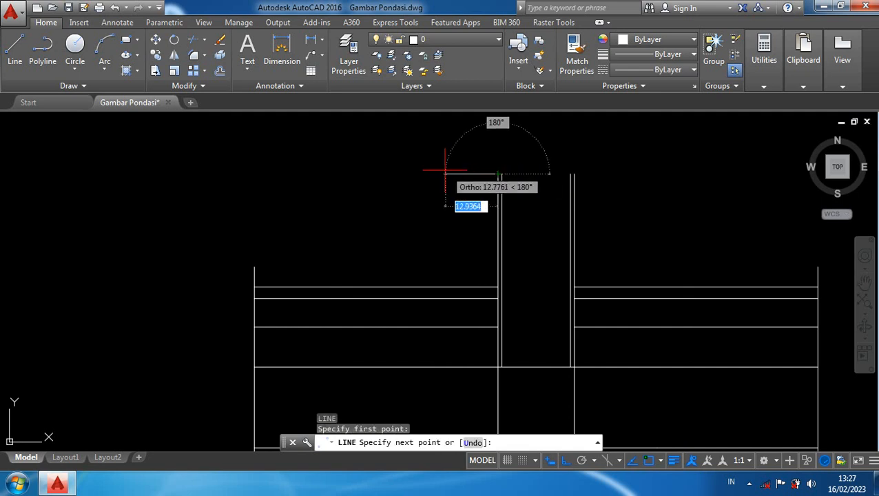
type("10")
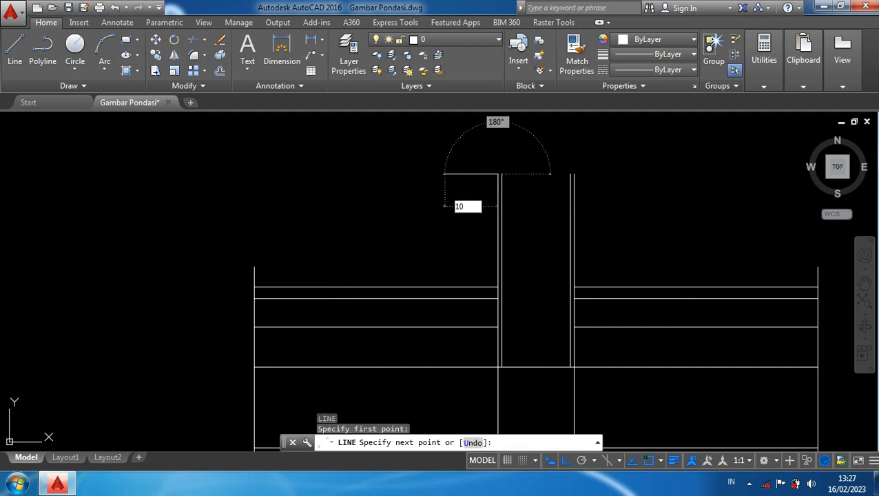
key("Return")
key("Return")
Step: Copy the short horizontal line from its outer end to the top end of the right outer wall line
left_click(477, 173)
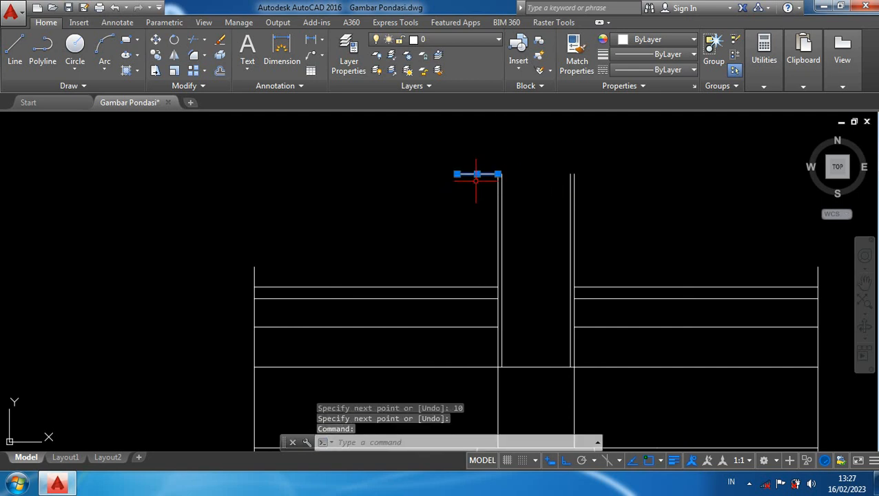
type("co")
key("Return")
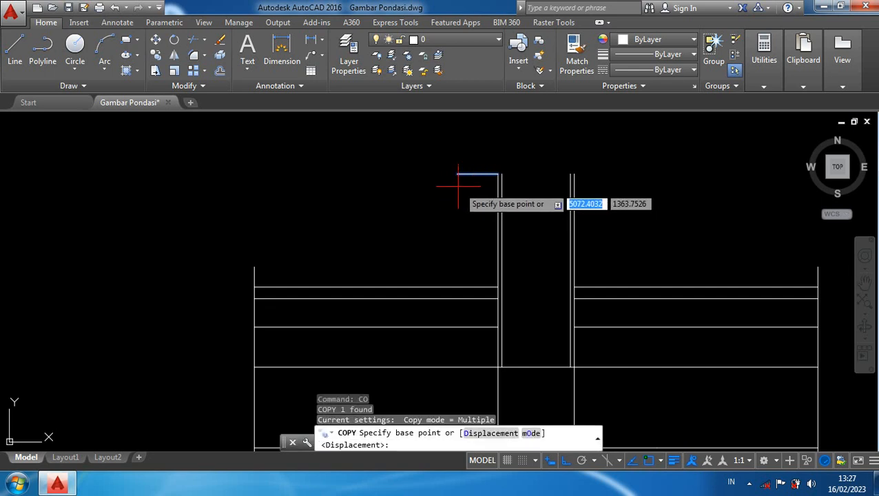
left_click(458, 174)
scroll(582, 184, "up", 4)
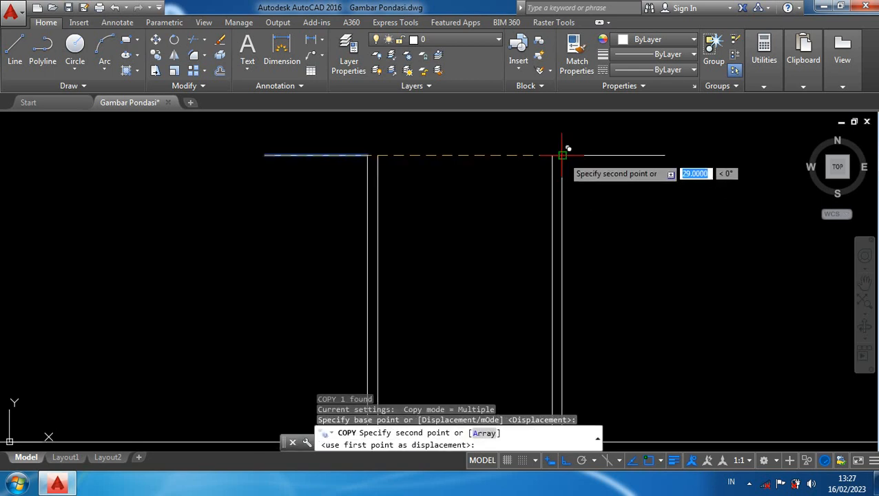
key("Return")
scroll(606, 214, "down", 2)
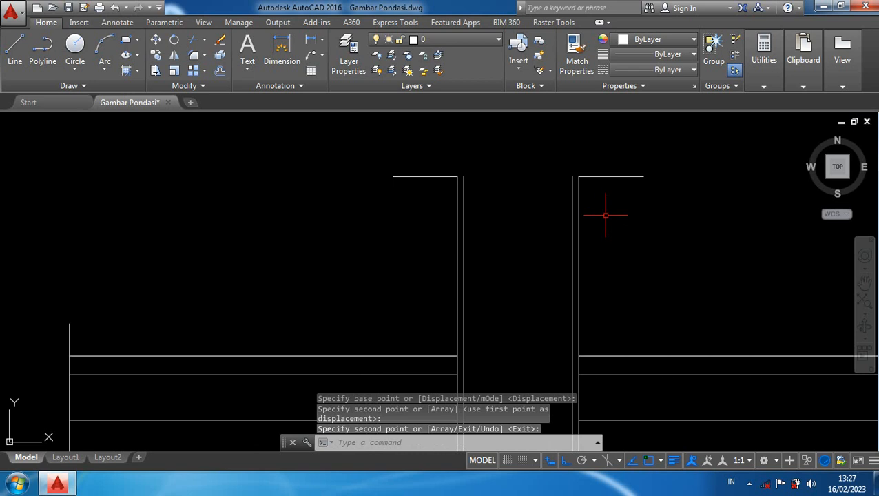
Step: Draw a horizontal line joining the top ends of the two outer wall lines
type("l")
key("Return")
left_click(579, 177)
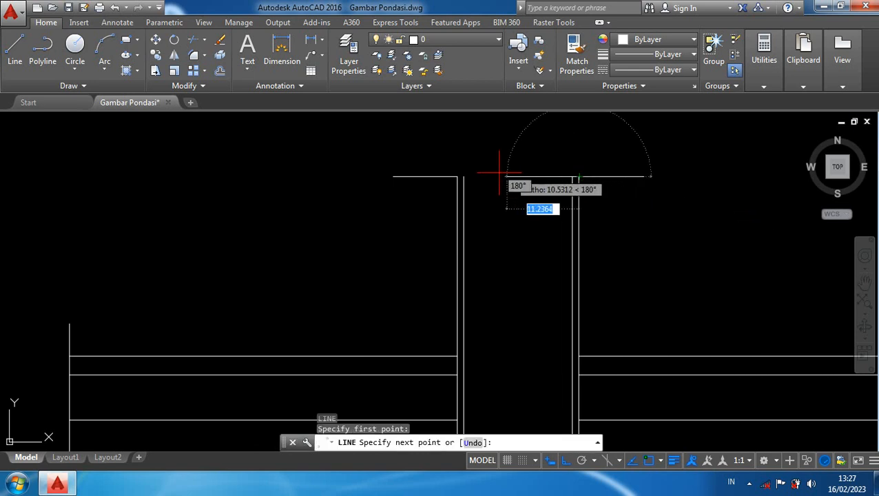
left_click(456, 176)
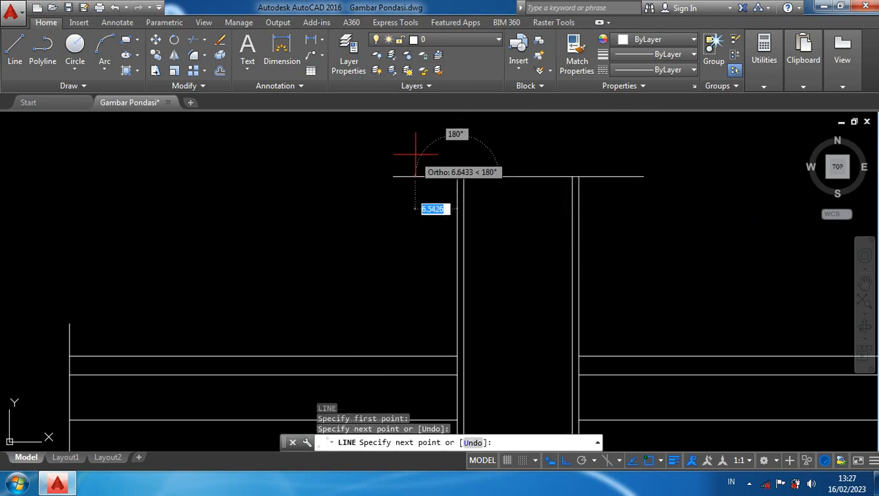
key("Return")
scroll(451, 254, "down", 4)
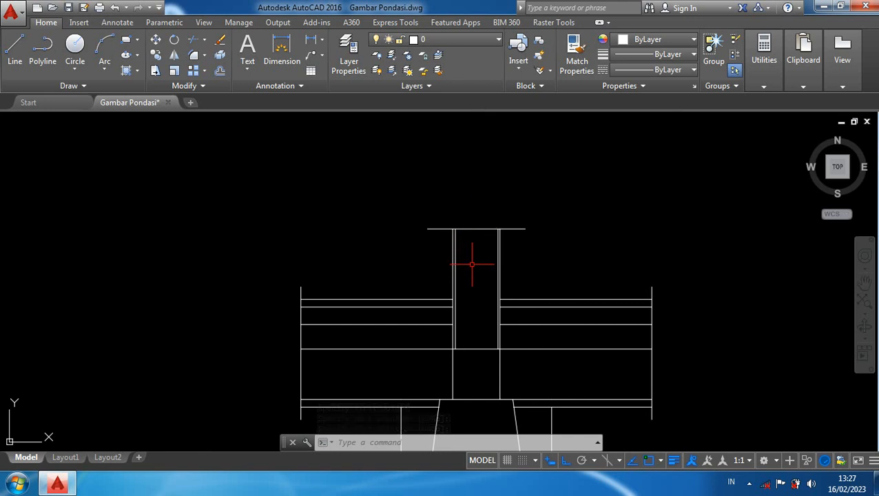
middle_click_drag(471, 261, 492, 216)
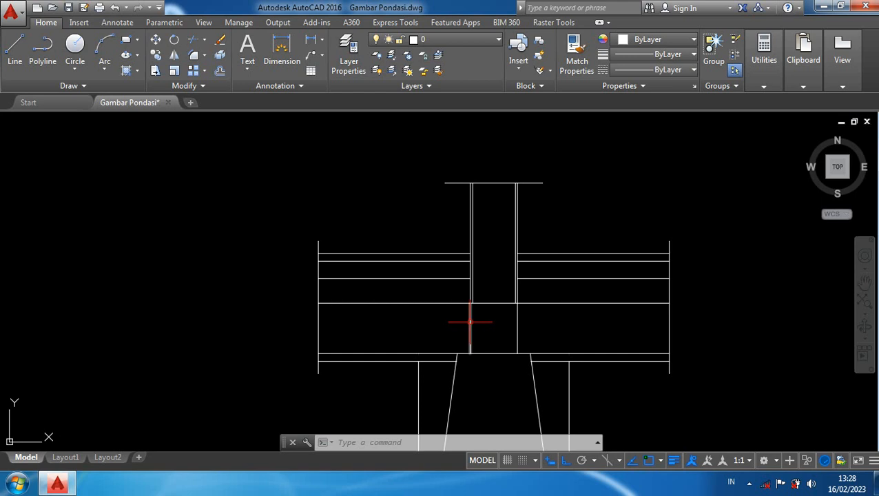
Step: Offset the left and right side lines of the tie beam inward by 2.5 units
type("o")
key("Return")
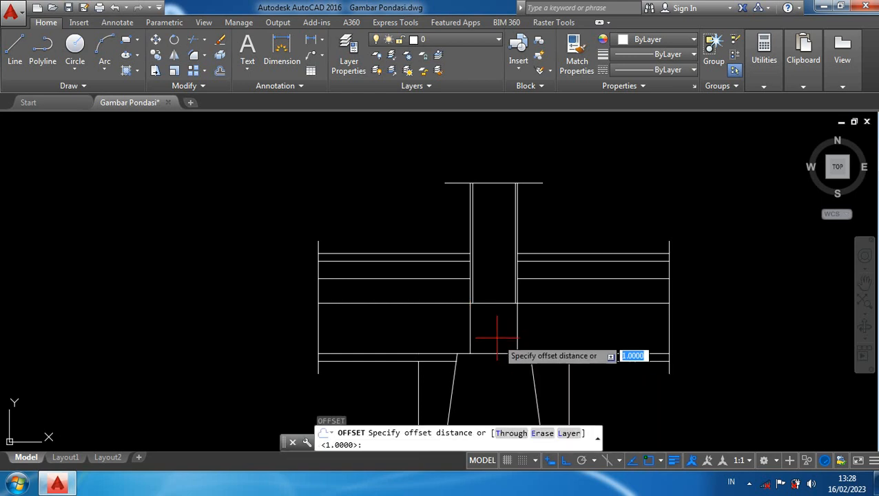
scroll(488, 330, "up", 2)
type("2.5")
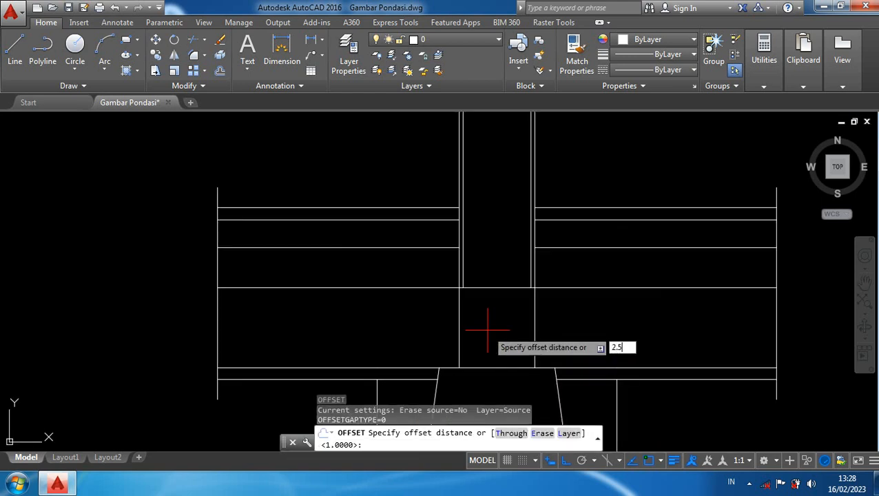
key("Return")
left_click(459, 330)
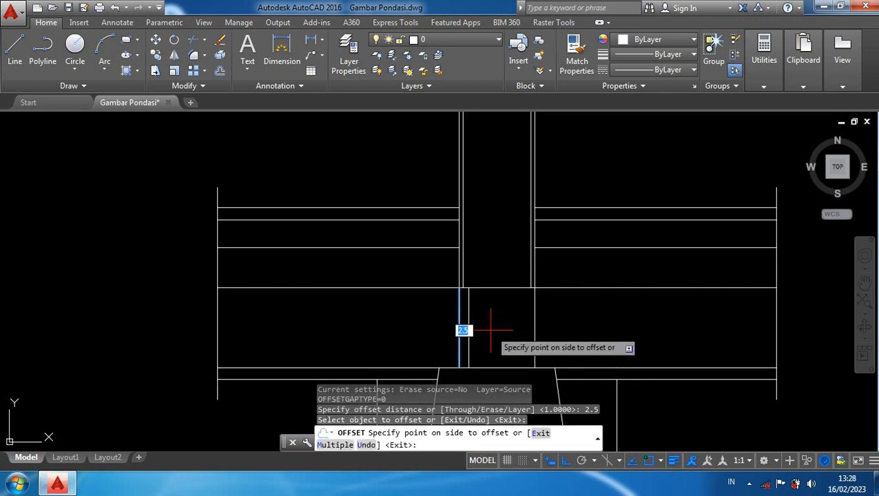
left_click(490, 331)
left_click(534, 321)
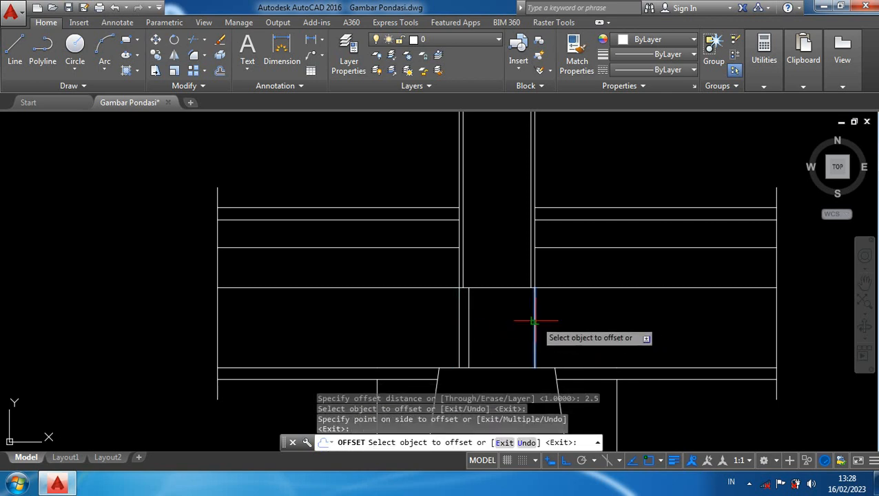
left_click(498, 326)
Step: Offset the tie beam's top line downward and the foundation top line upward, both by 2.5 units
left_click(482, 288)
left_click(498, 329)
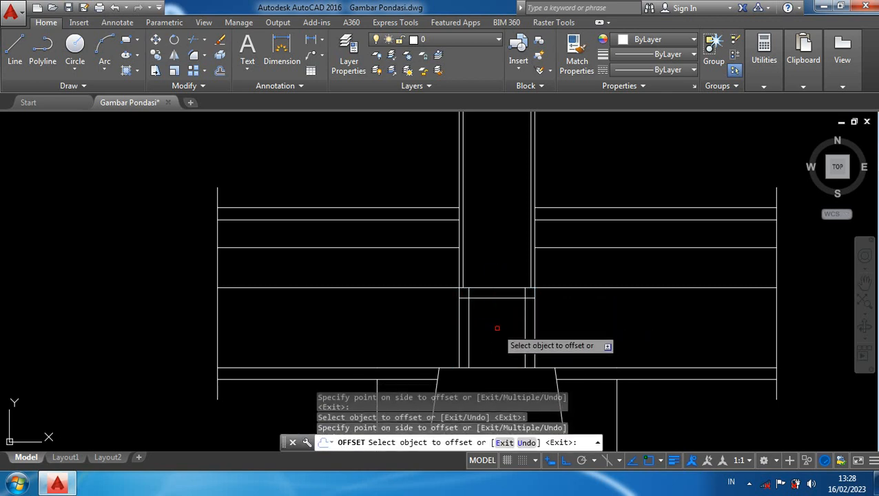
middle_click_drag(498, 329, 504, 268)
left_click(504, 300)
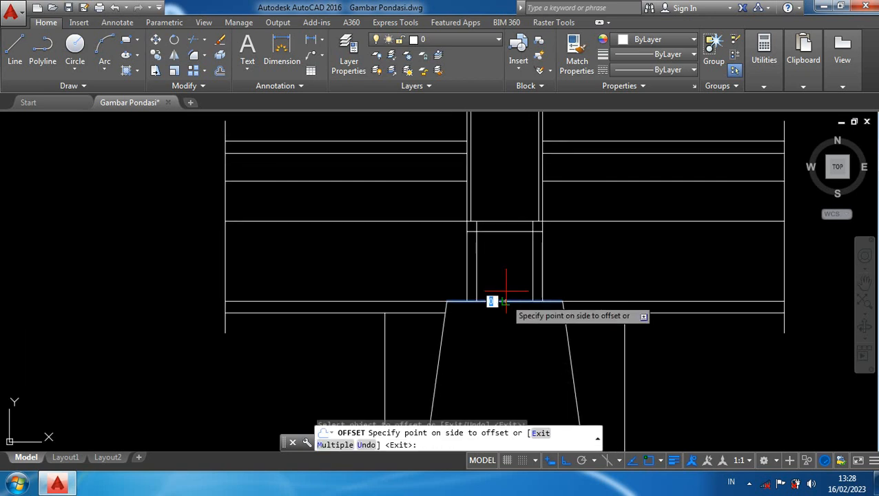
left_click(531, 280)
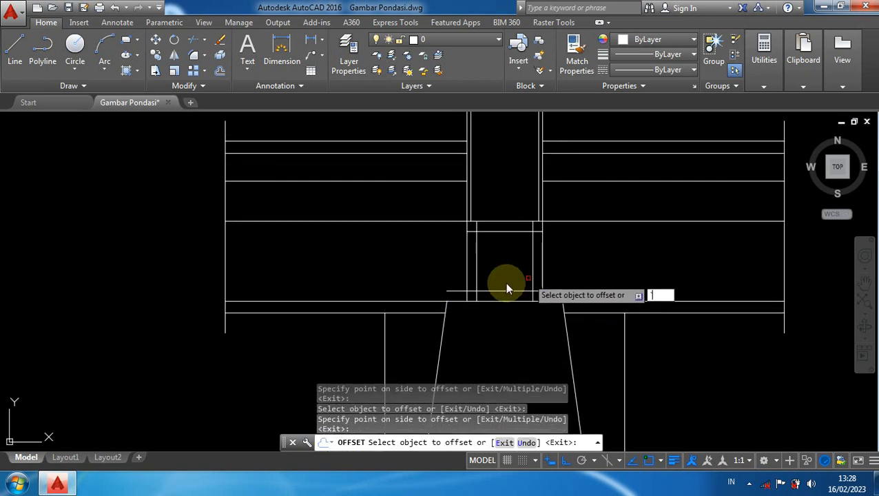
key("Escape")
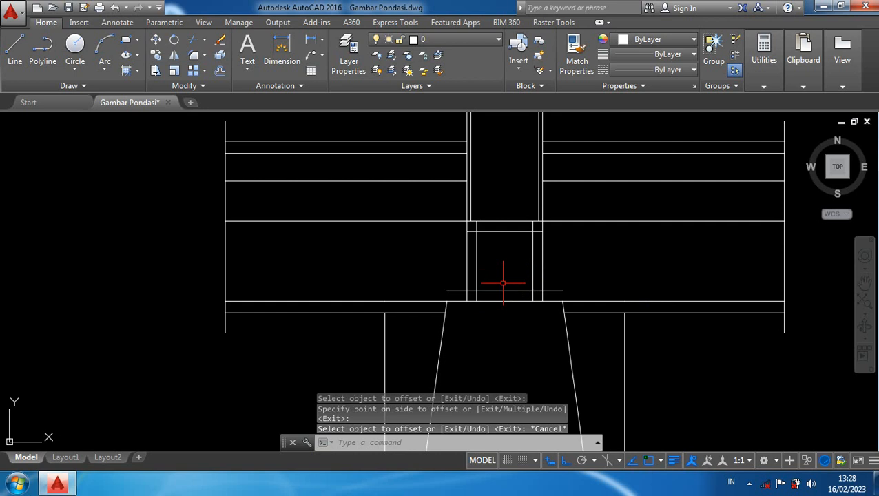
Step: Trim the ends of the lower offset line that extend past both sides of the tie beam
type("tr")
key("Return")
key("Return")
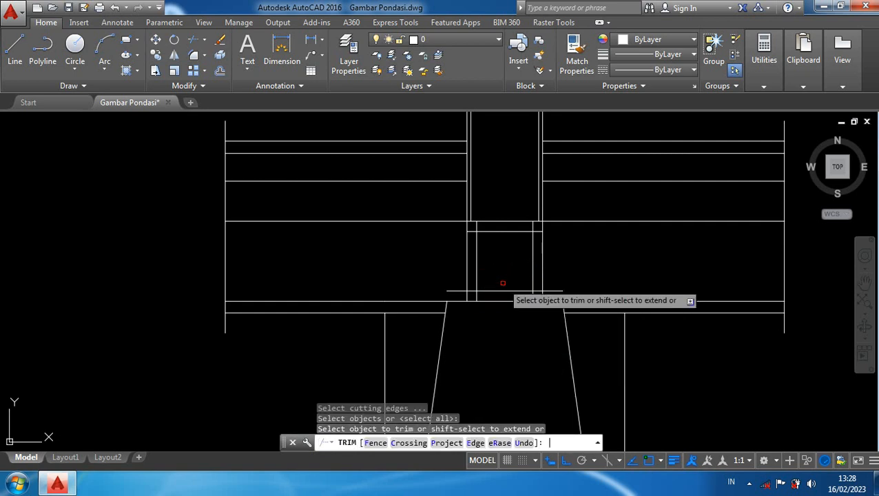
scroll(559, 296, "up", 2)
left_click(551, 285)
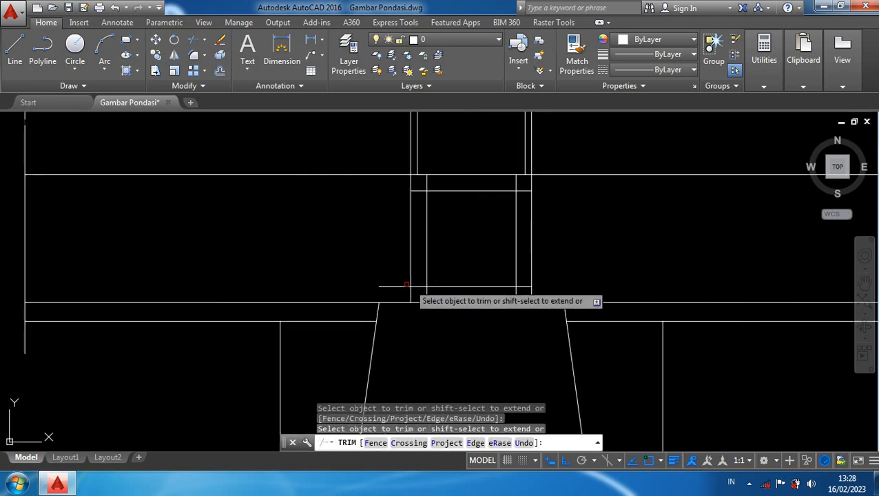
left_click(406, 285)
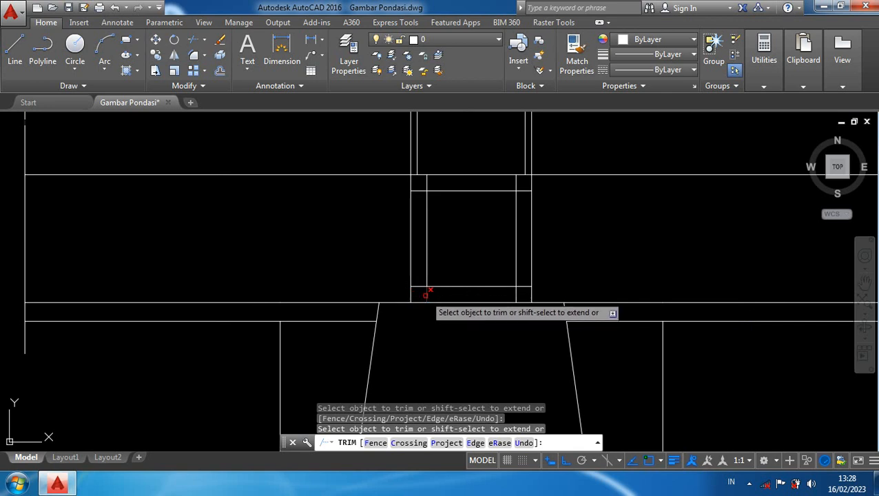
Step: Trim the crossing line ends at both lower corners of the tie beam's inner rectangle
scroll(426, 292, "up", 3)
left_click(414, 292)
left_click(408, 281)
left_click(407, 281)
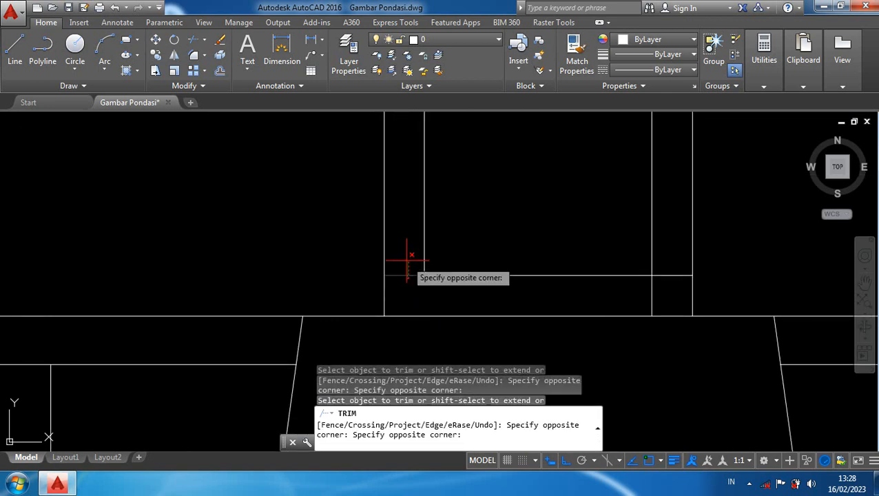
left_click(407, 260)
scroll(589, 330, "down", 2)
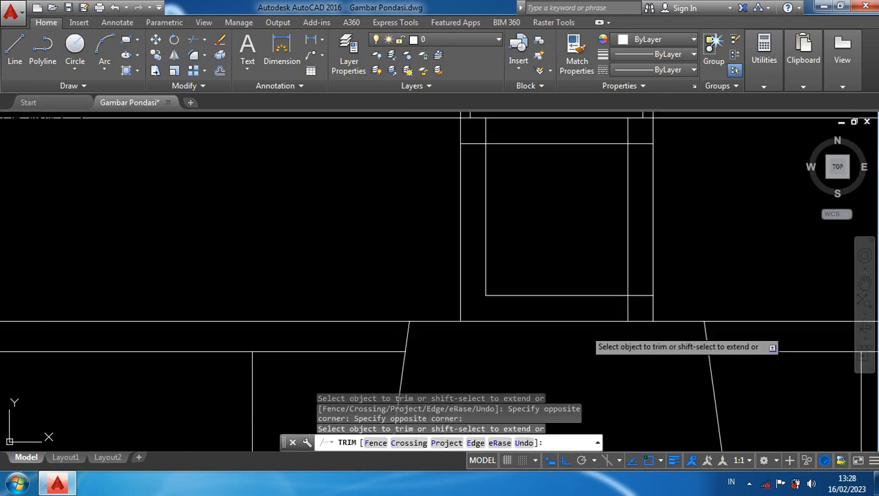
left_click(637, 296)
left_click(628, 306)
Step: Trim the crossing line ends at both upper corners of the tie beam's inner rectangle
middle_click_drag(635, 170, 630, 255)
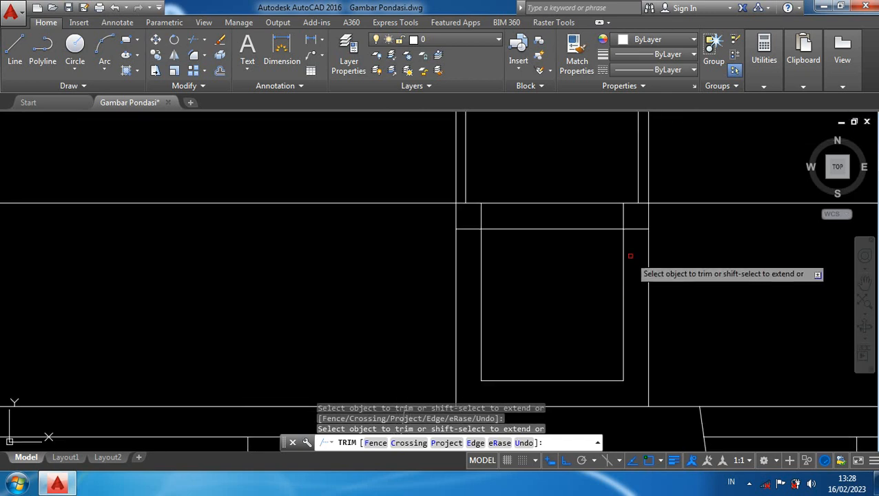
left_click(624, 214)
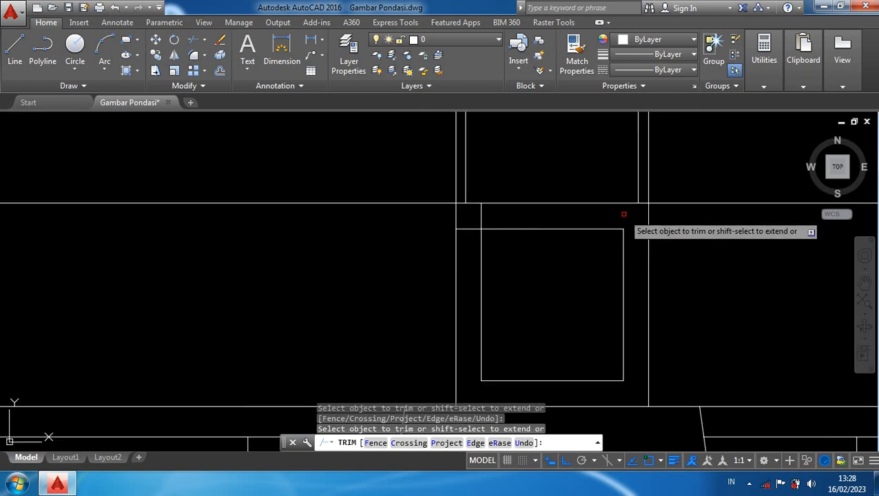
left_click(481, 213)
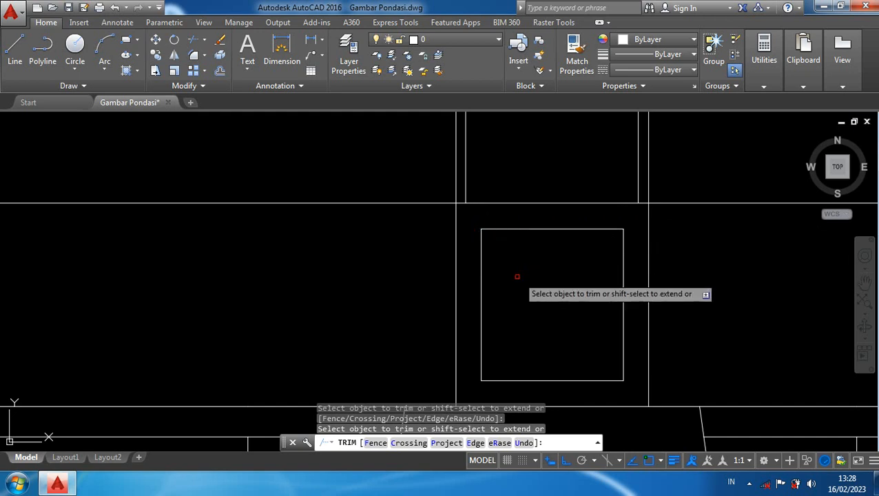
key("Return")
scroll(512, 278, "down", 4)
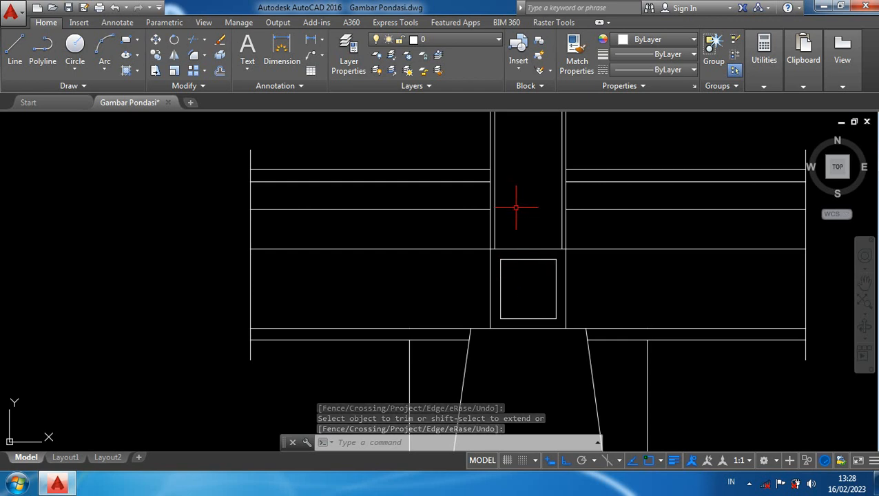
middle_click_drag(516, 208, 524, 260)
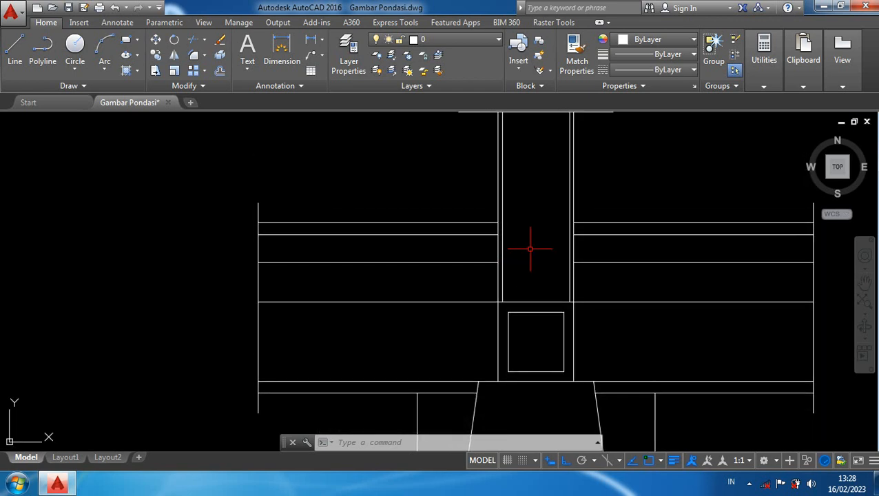
Step: Offset the left inner wall line by 2.56 units toward the middle of the wall
type("o")
key("Return")
middle_click_drag(524, 227, 550, 323)
scroll(552, 281, "up", 2)
type("2")
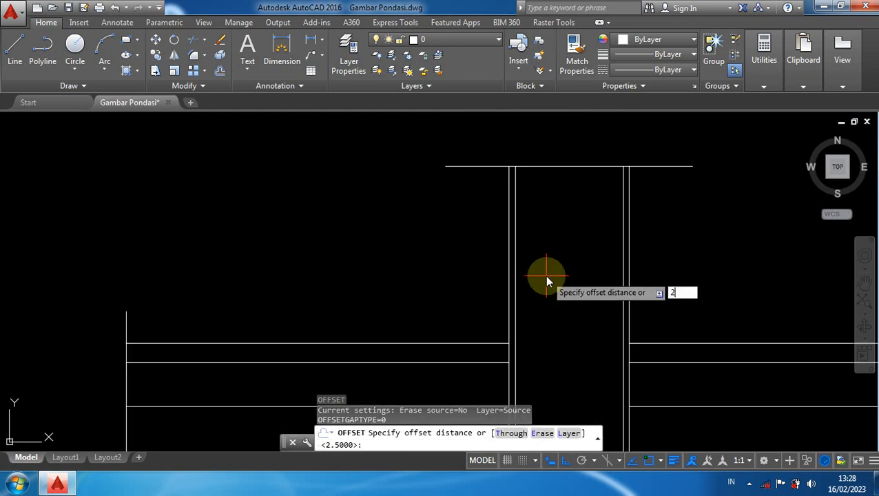
type(".56")
key("Return")
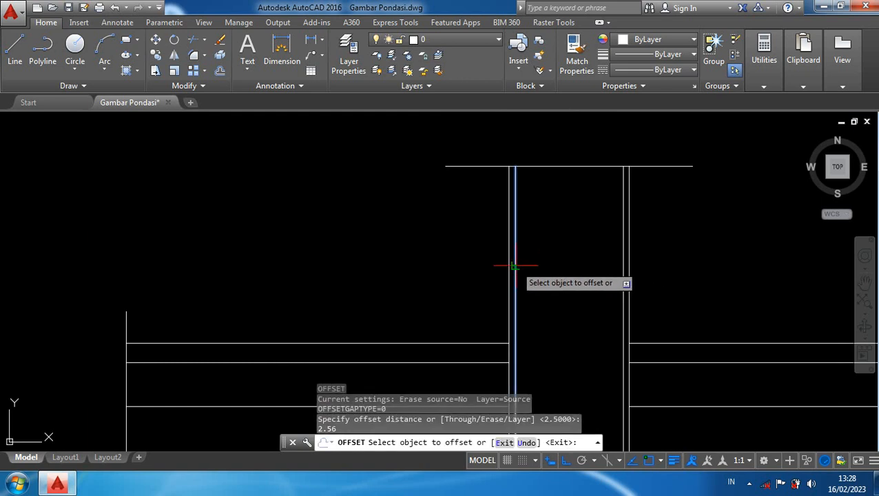
left_click(515, 266)
left_click(558, 272)
Step: Offset the right inner wall line toward the middle of the wall by the same 2.56 units
scroll(569, 280, "down", 2)
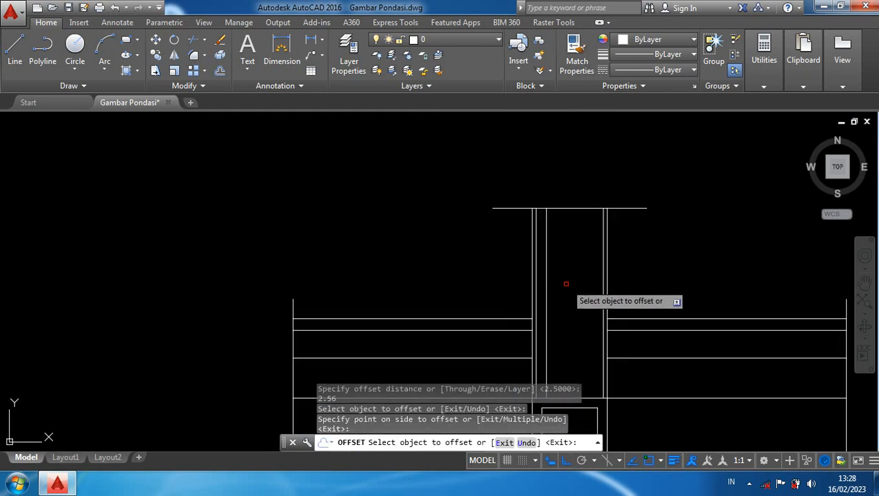
left_click(603, 284)
left_click(603, 283)
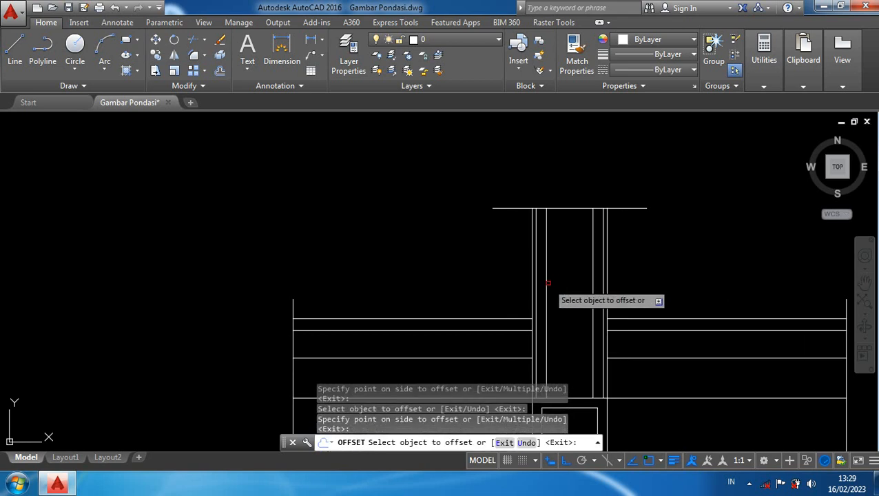
key("Return")
mouse_move(557, 290)
middle_mouse_down()
mouse_move(566, 234)
mouse_move(565, 272)
middle_mouse_up()
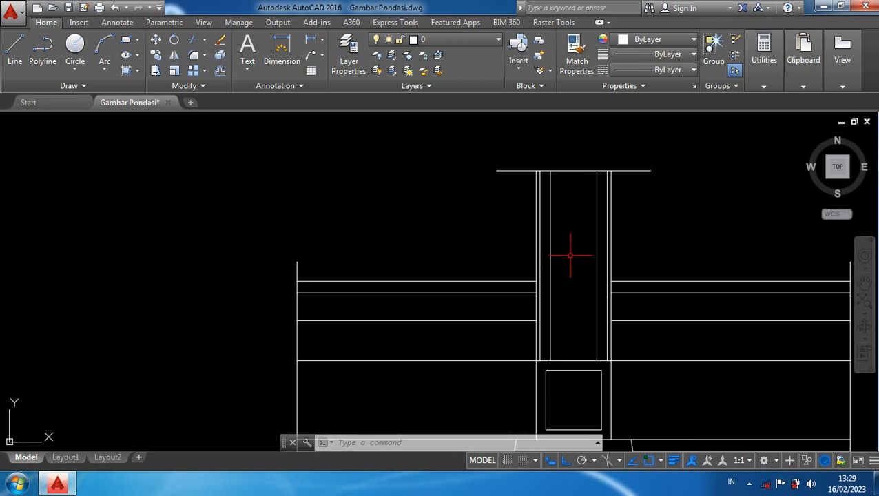
scroll(571, 155, "up", 2)
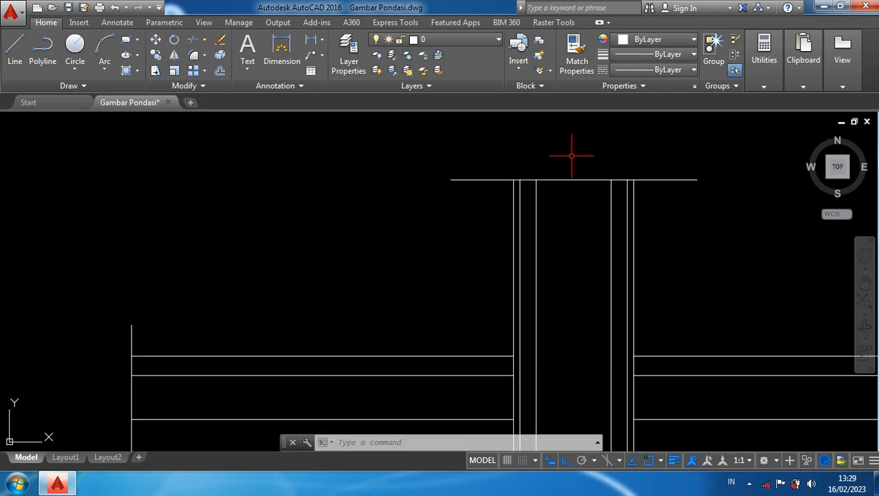
Step: Shorten the left innermost vertical wall line by stretching its upper end 16.28 units straight down
left_click(539, 199)
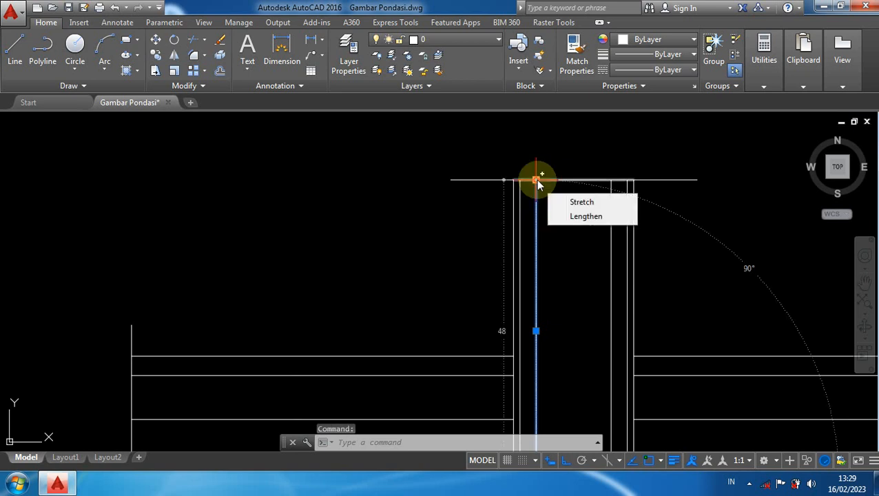
left_click(536, 180)
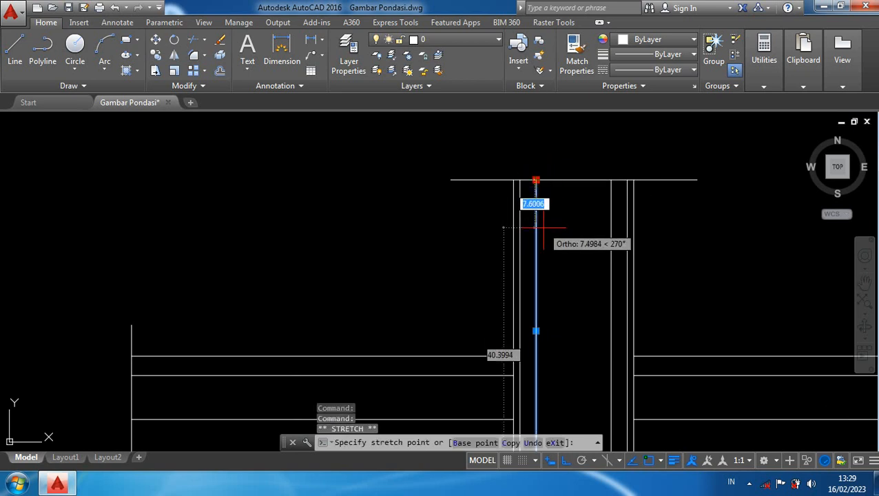
type("16.28")
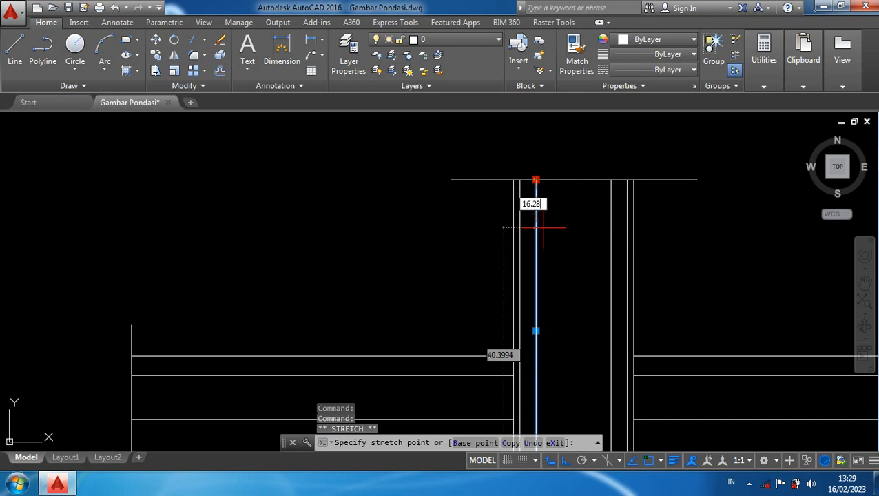
key("Return")
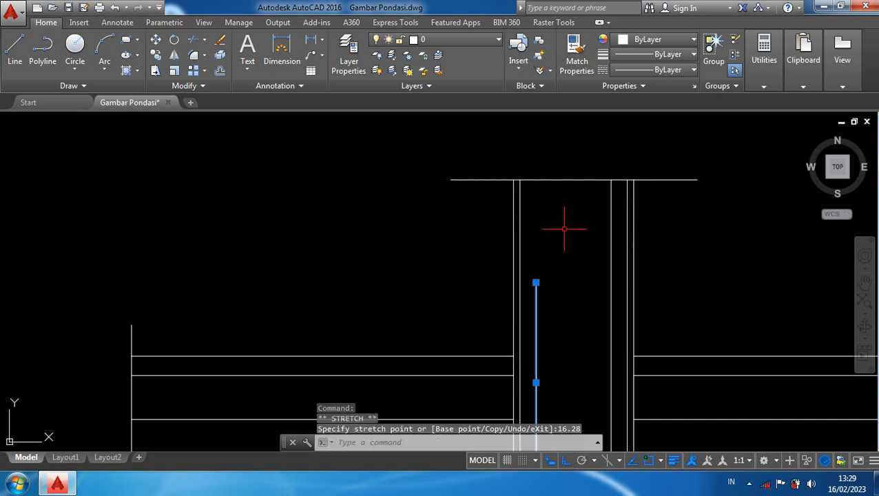
mouse_move(575, 239)
middle_mouse_down()
mouse_move(565, 177)
mouse_move(545, 234)
middle_mouse_up()
key("Escape")
Step: Shorten the right innermost vertical wall line by moving its upper end down 16.28 units
left_click(600, 177)
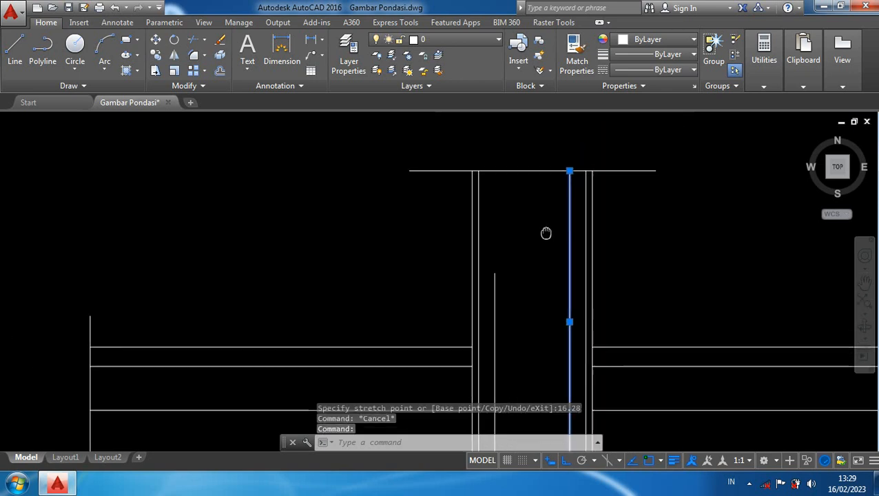
left_click(568, 174)
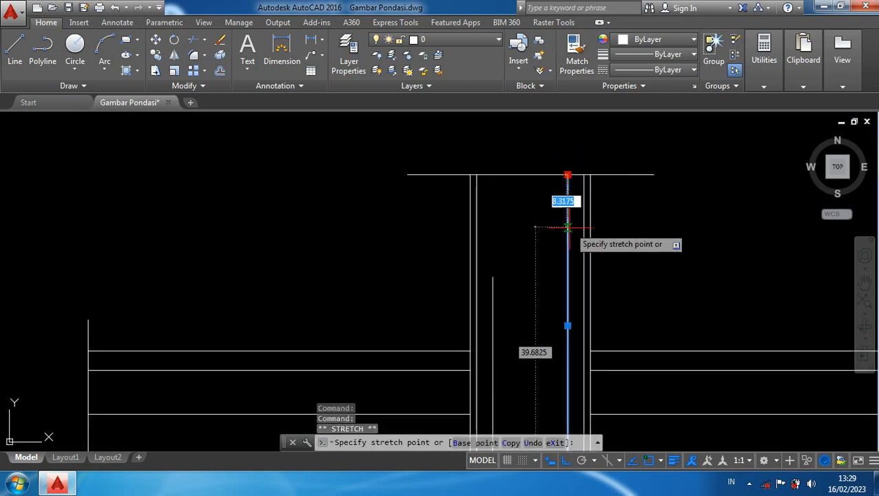
type("16.28")
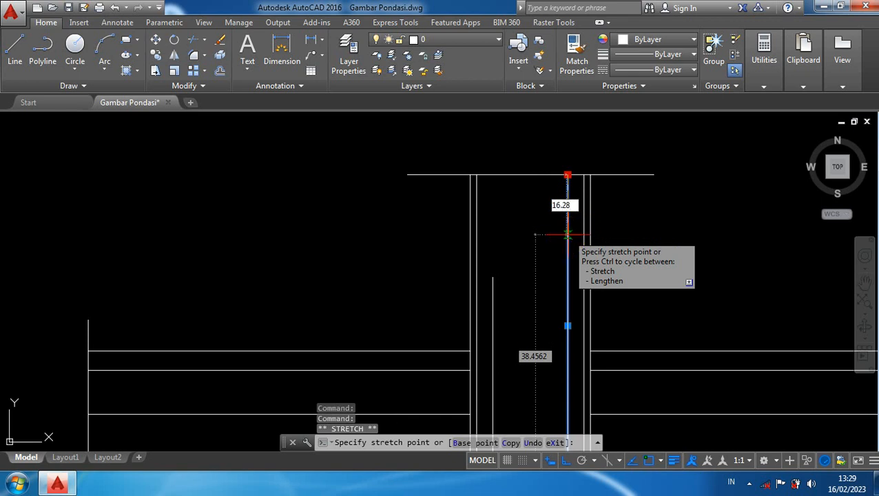
key("Return")
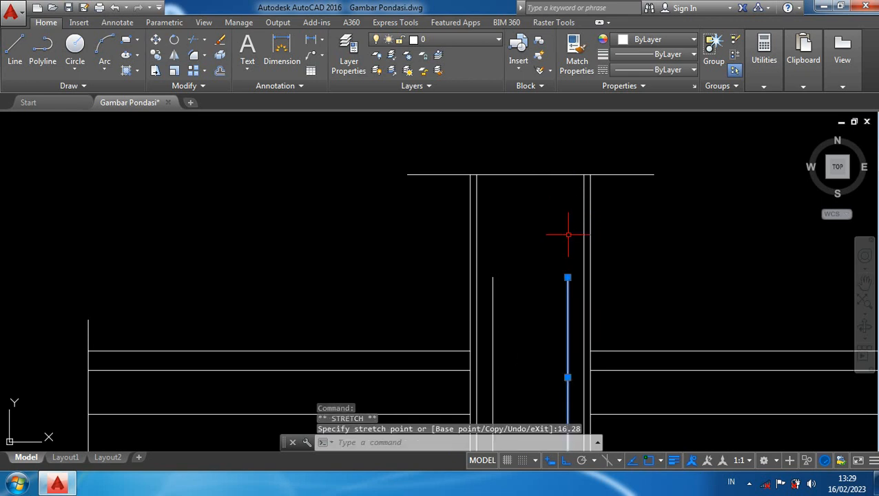
scroll(548, 237, "down", 3)
key("Escape")
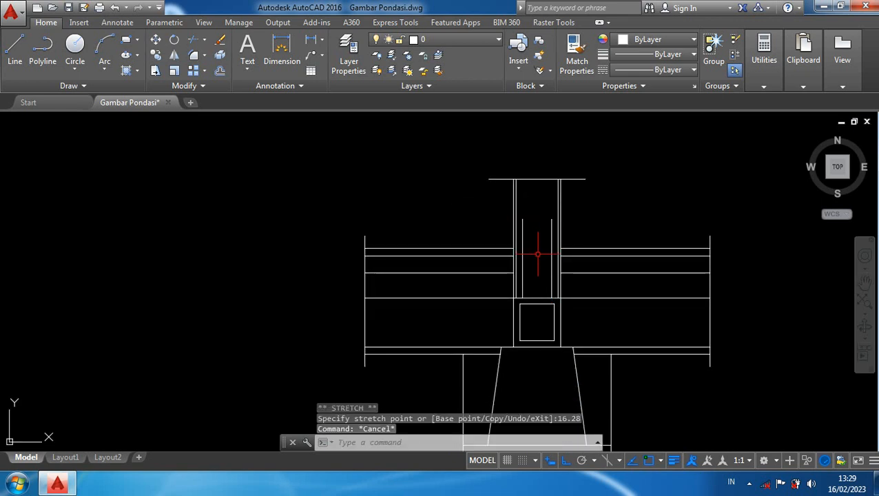
Step: Stretch the lower end of the left innermost wall line 46 units down through the tie beam into the foundation
middle_click_drag(533, 251, 536, 215)
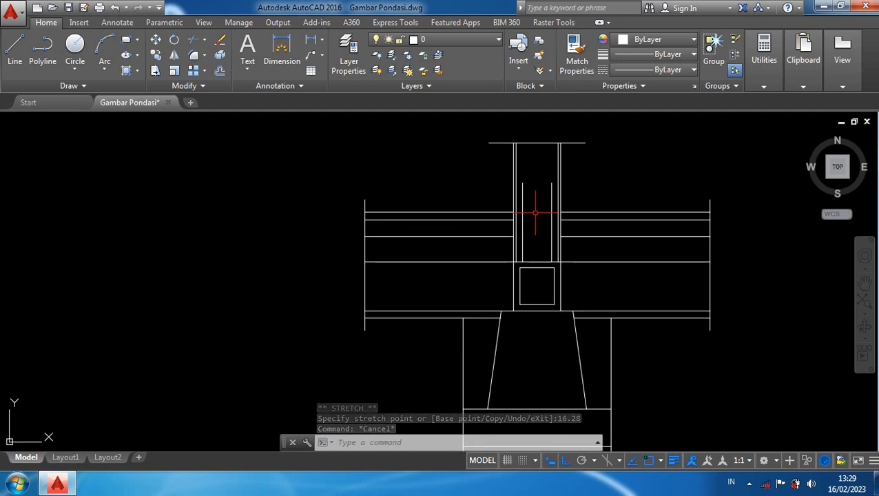
mouse_move(525, 255)
middle_mouse_down()
mouse_move(536, 195)
mouse_move(523, 194)
middle_mouse_up()
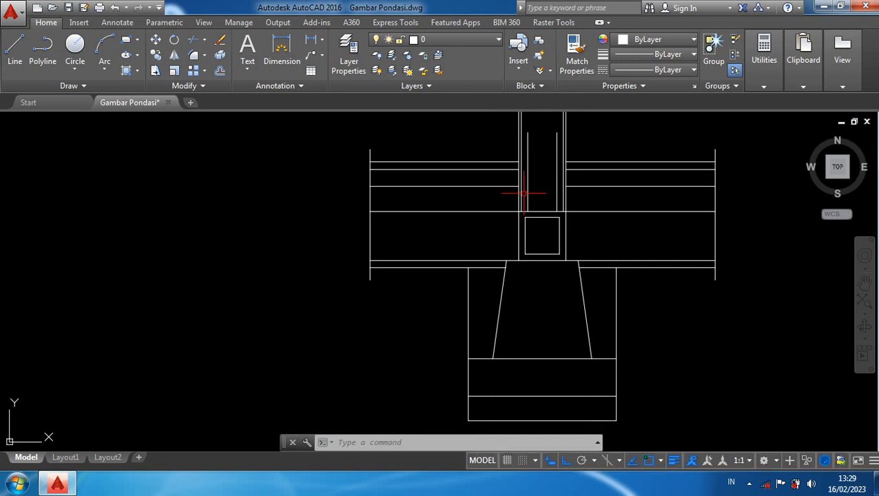
left_click(528, 194)
scroll(542, 206, "up", 2)
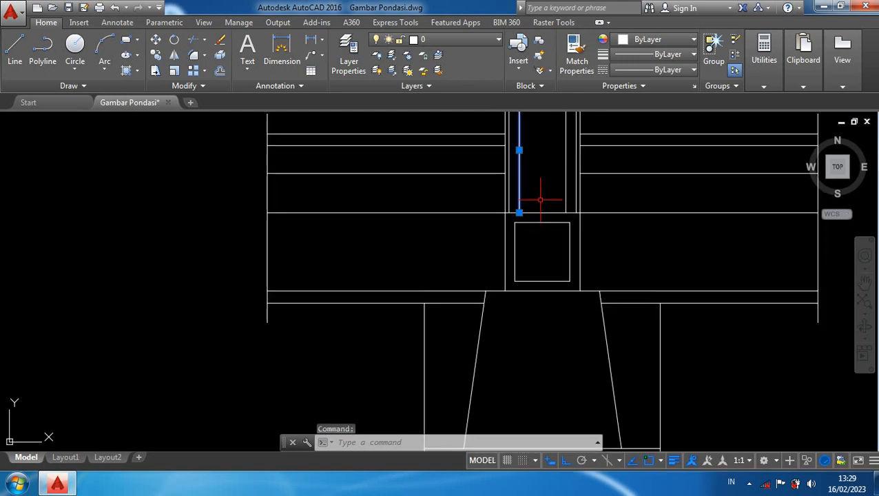
mouse_move(525, 239)
middle_mouse_down()
mouse_move(530, 173)
mouse_move(539, 164)
middle_mouse_up()
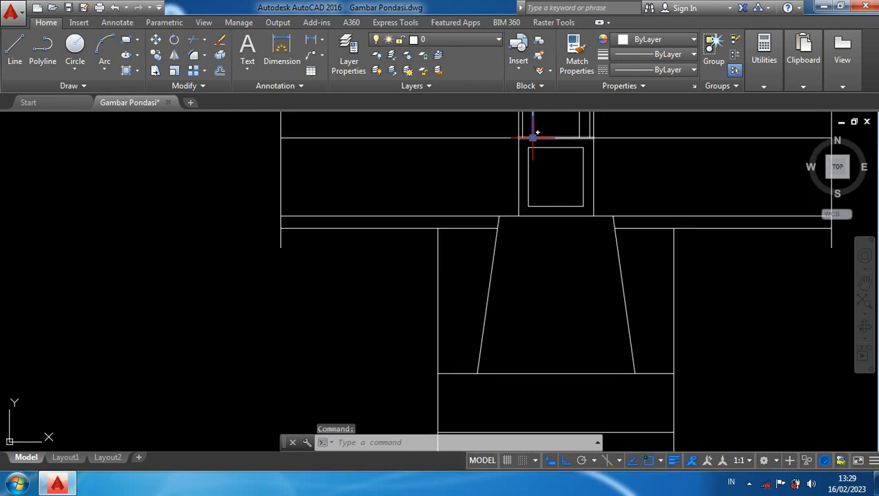
left_click(533, 139)
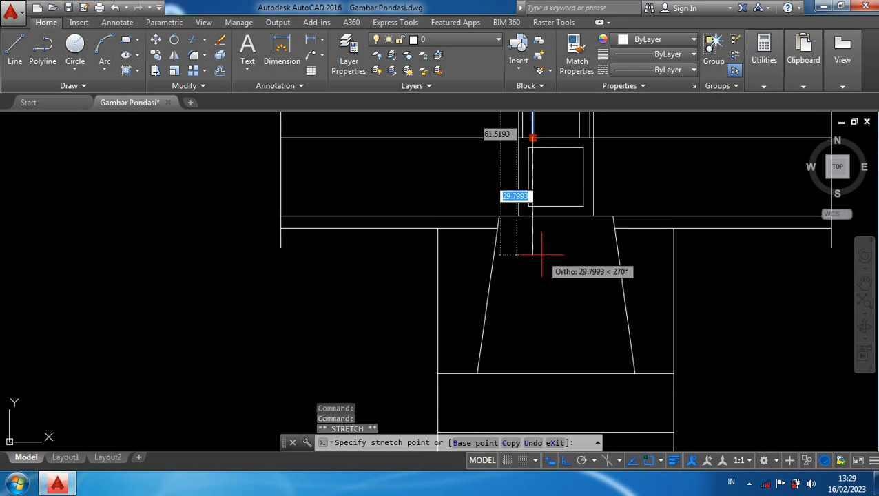
type("46")
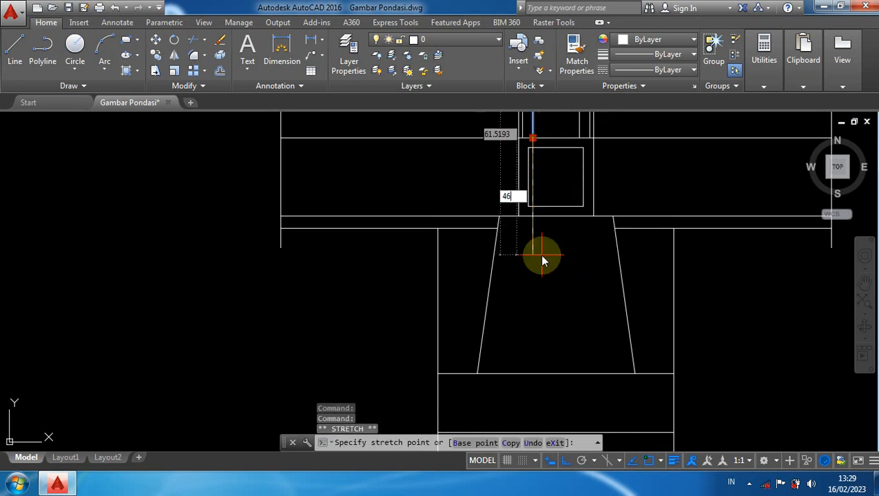
key("Return")
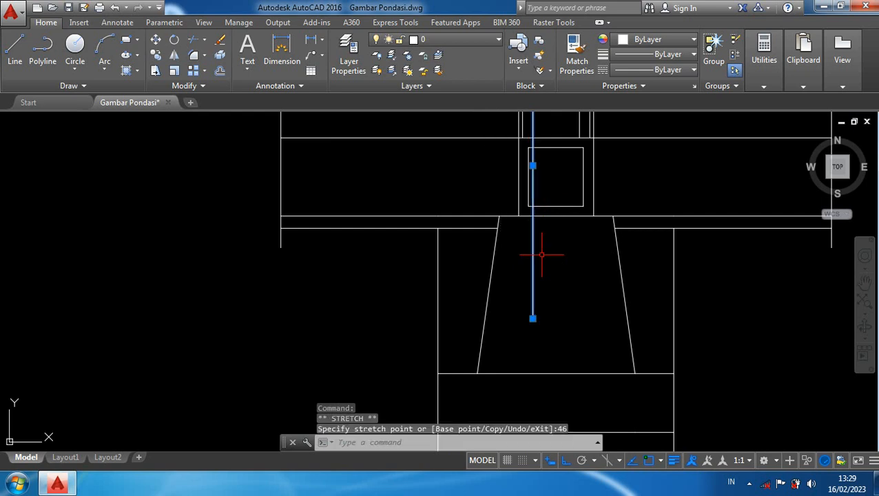
type("o")
key("Return")
middle_click_drag(563, 269, 538, 319)
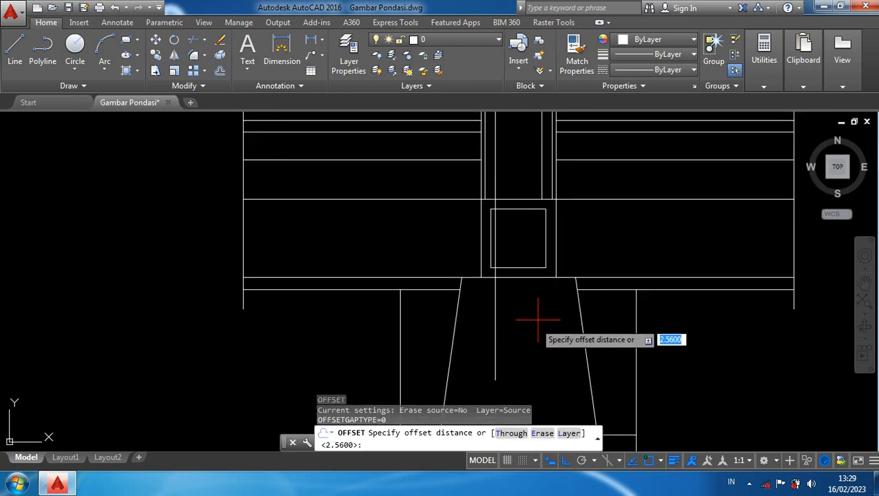
key("Escape")
mouse_move(562, 231)
middle_mouse_down()
mouse_move(551, 233)
mouse_move(543, 268)
middle_mouse_up()
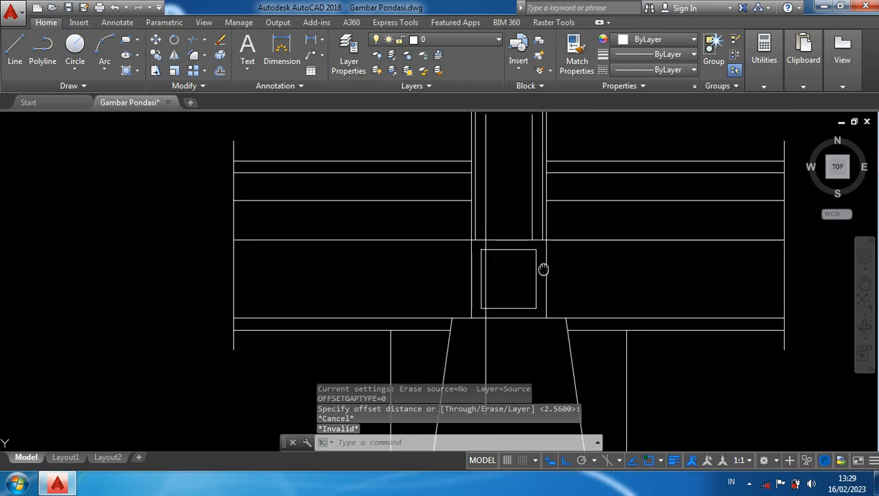
key("Escape")
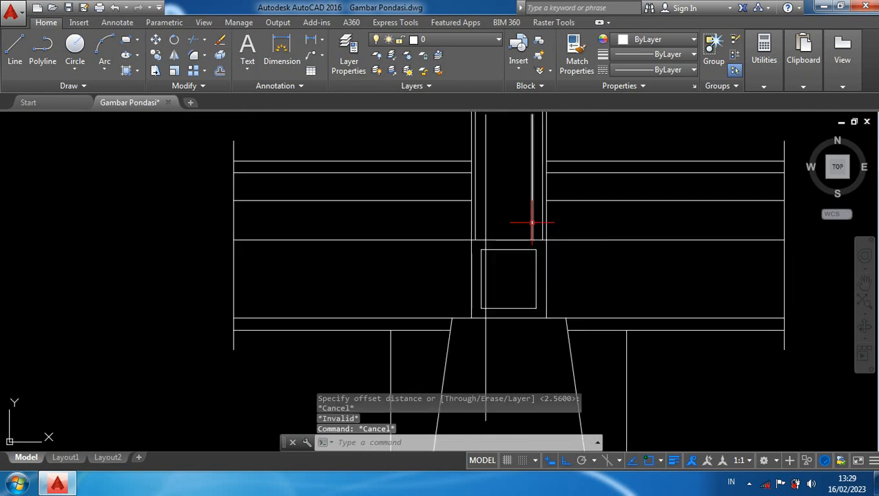
Step: Extend the right innermost wall line 46 units downward from its lower end into the sloping foundation
left_click(533, 240)
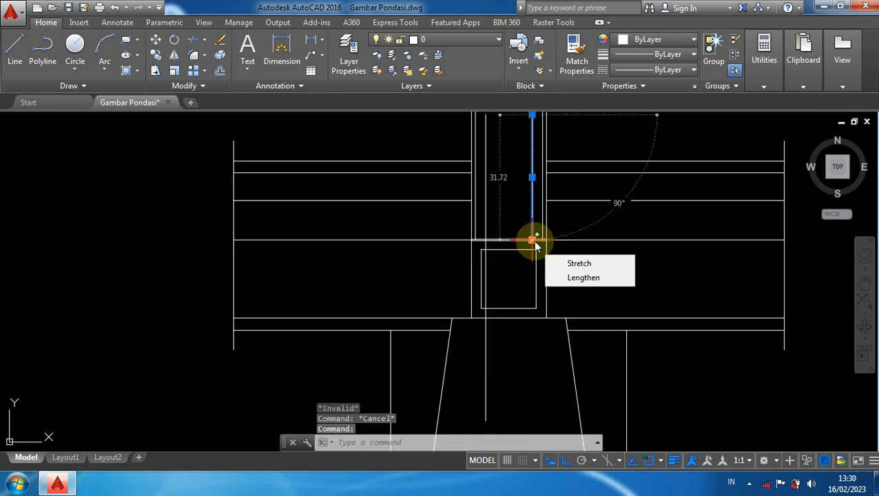
left_click(533, 241)
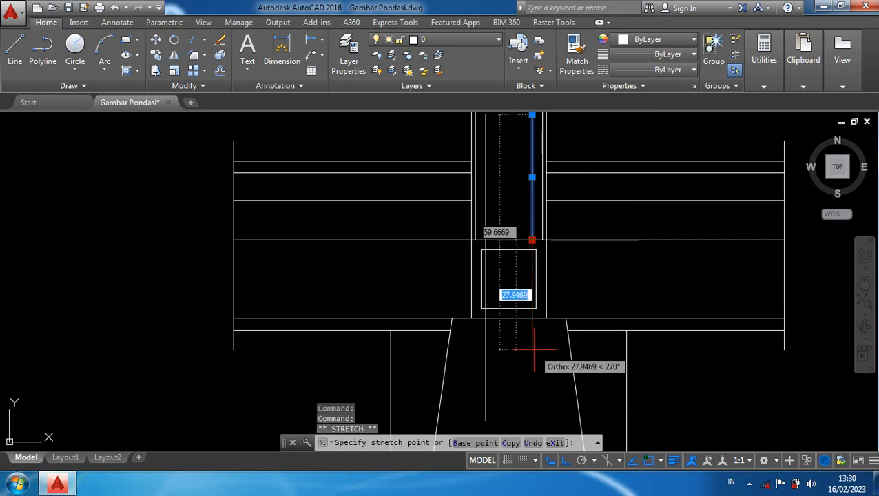
type("46")
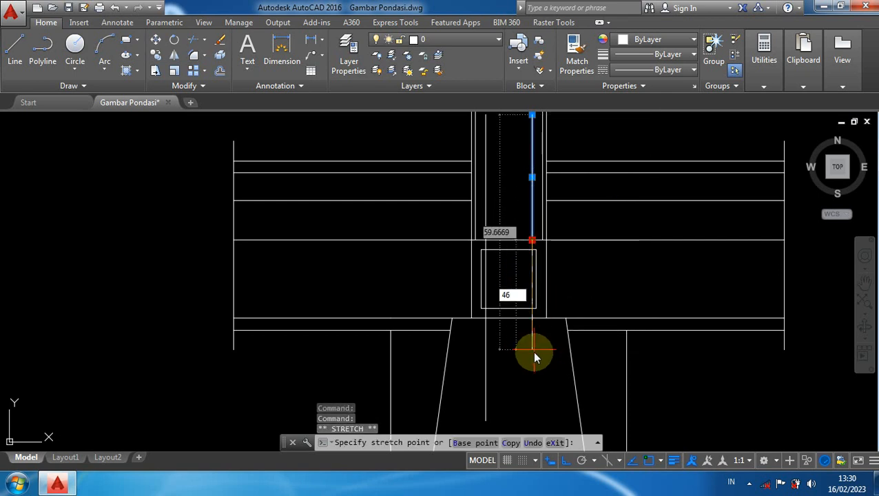
key("Return")
mouse_move(549, 349)
middle_mouse_down()
mouse_move(551, 255)
mouse_move(552, 266)
middle_mouse_up()
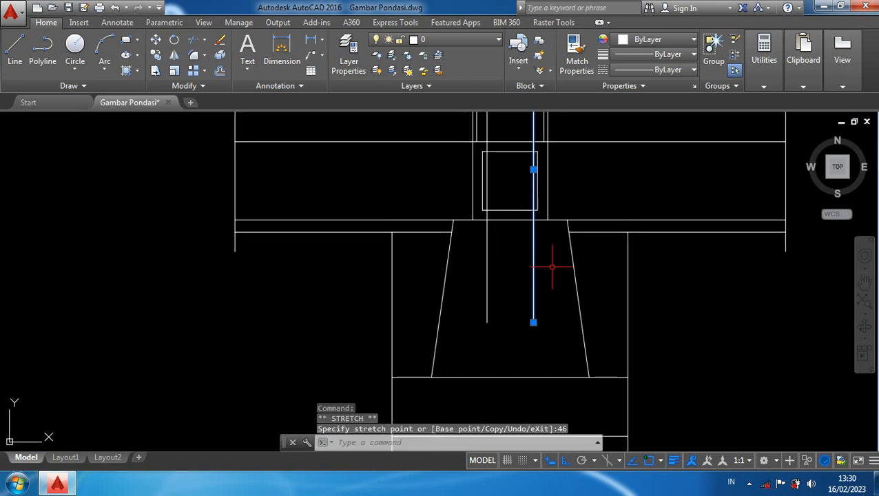
type("o")
key("Return")
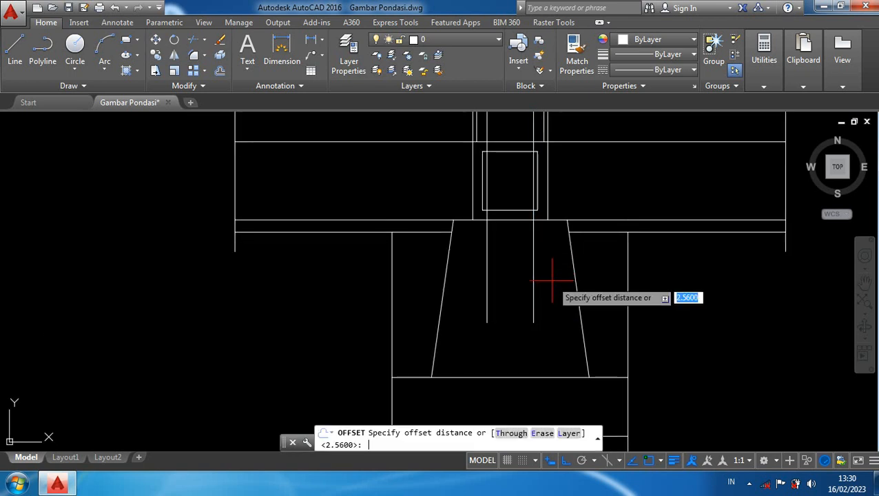
key("Escape")
scroll(548, 307, "down", 2)
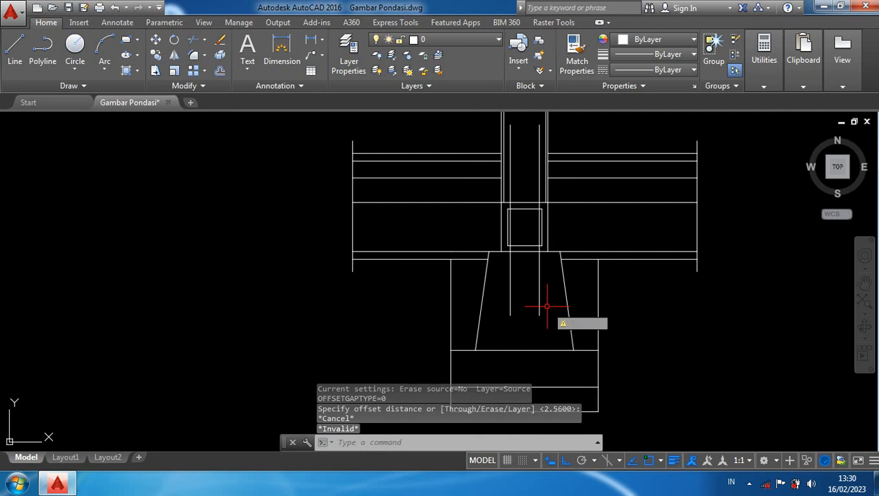
key("Escape")
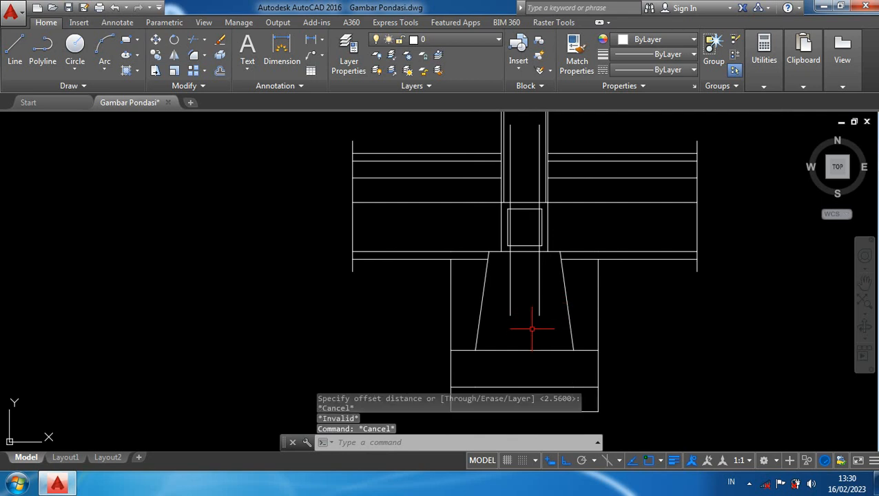
Step: Start the Line command for a new line inside the sloping foundation
type("l")
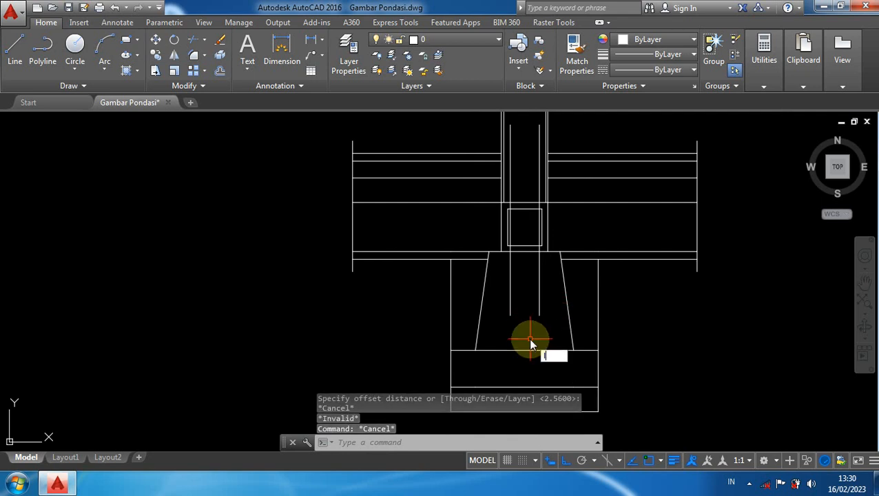
Step: Draw a 4-unit horizontal line outward to the right from the lower end of the right vertical bar in the footing
key("Return")
scroll(539, 316, "up", 2)
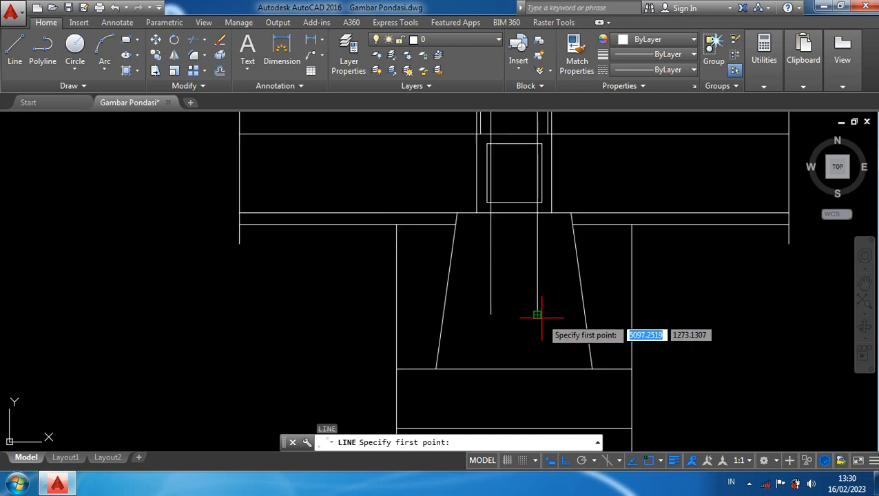
left_click(538, 315)
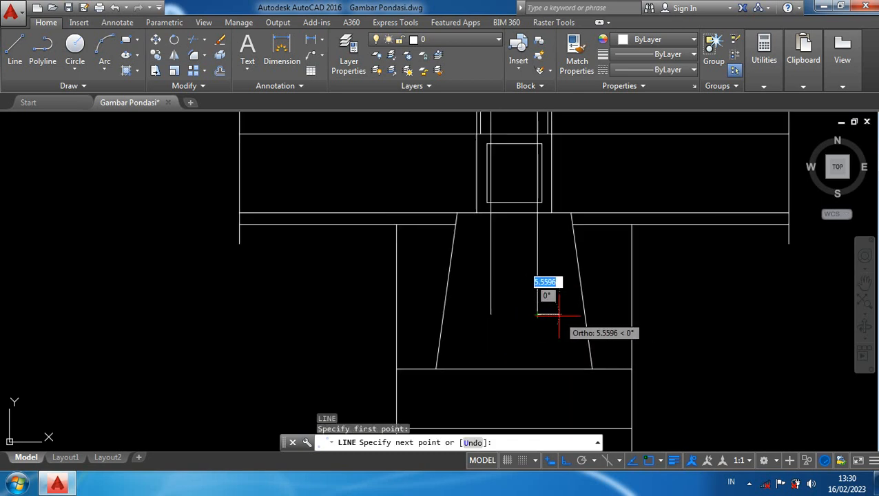
key("Return")
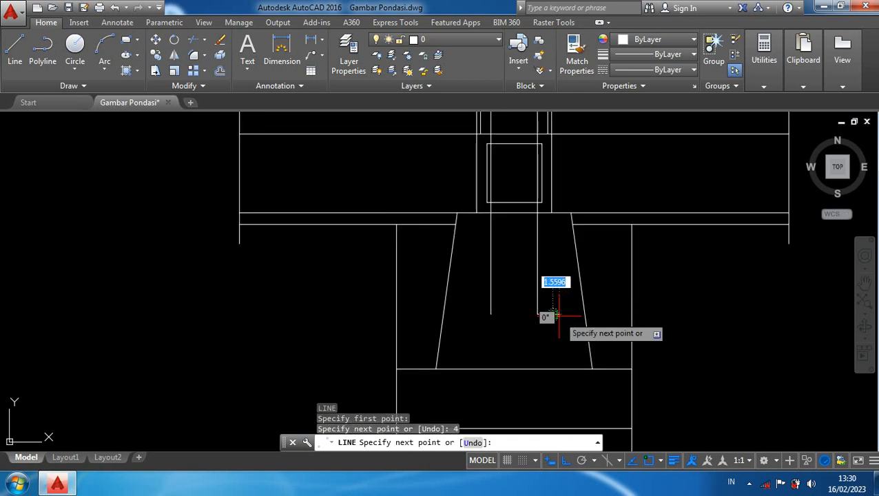
key("Return")
scroll(549, 337, "up", 2)
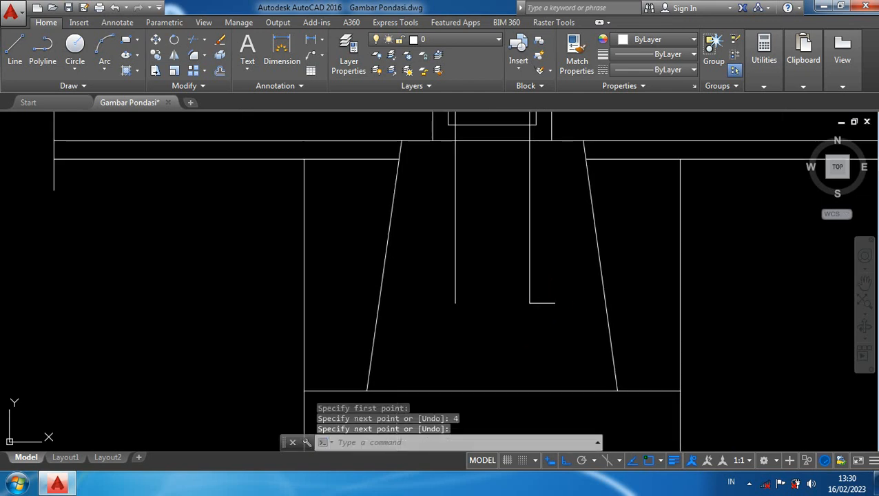
Step: Copy the short horizontal hook line so its right end meets the lower end of the left vertical bar
left_click(542, 303)
type("v")
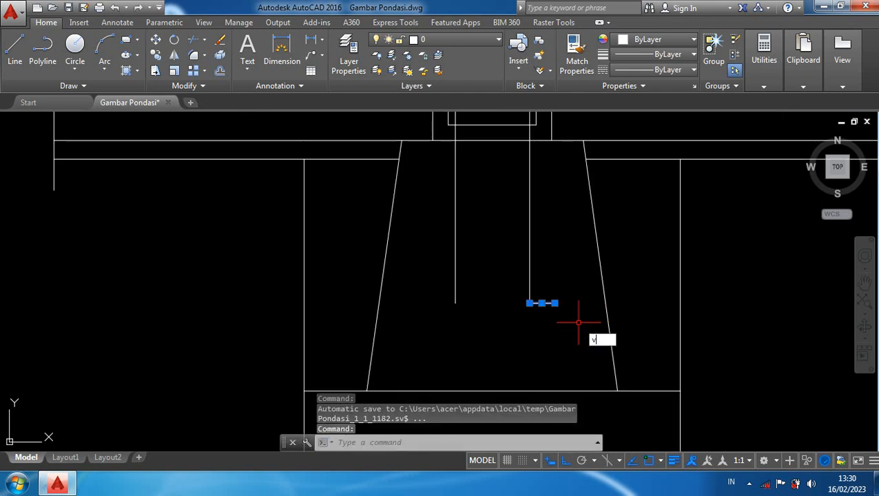
type("o")
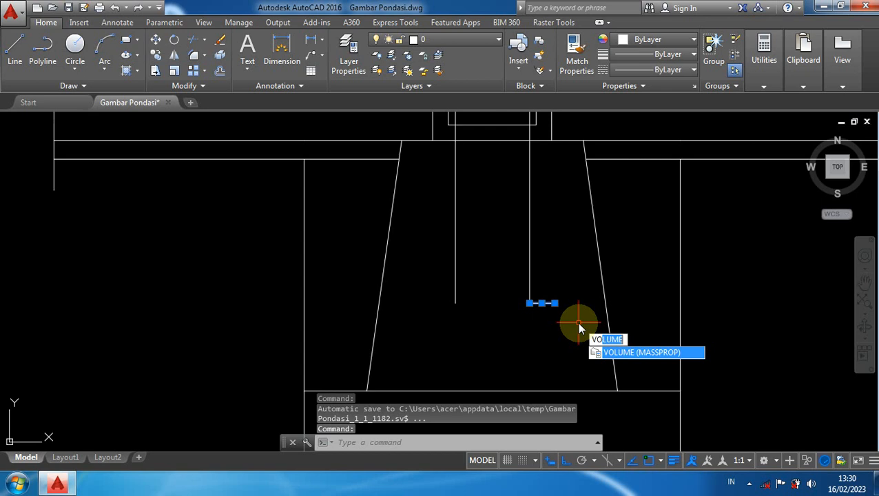
key("Escape")
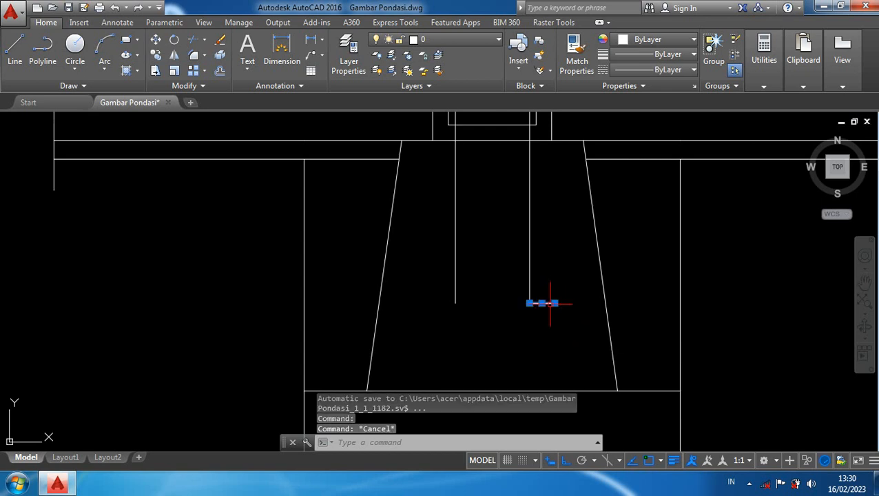
type("c")
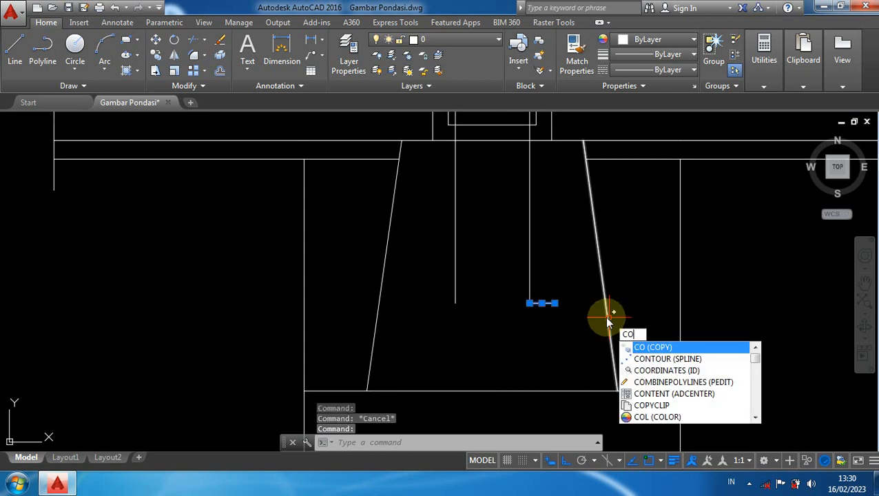
key("Return")
left_click(555, 303)
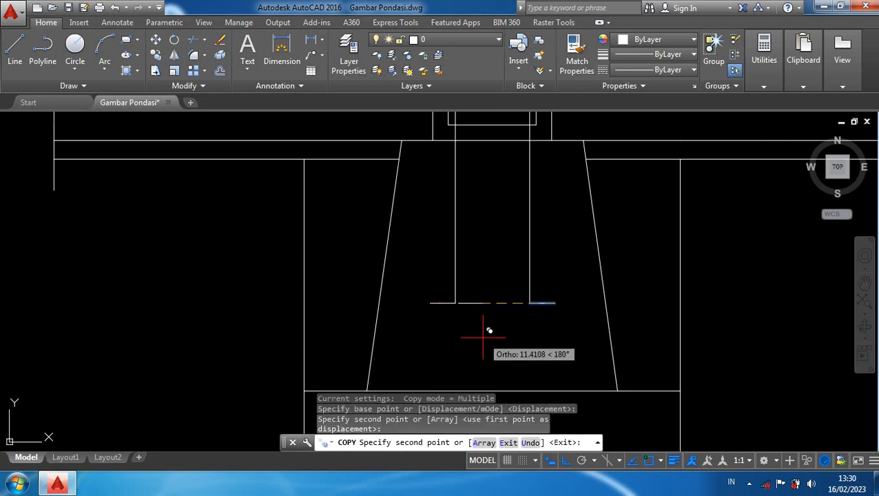
key("Escape")
scroll(500, 344, "down", 5)
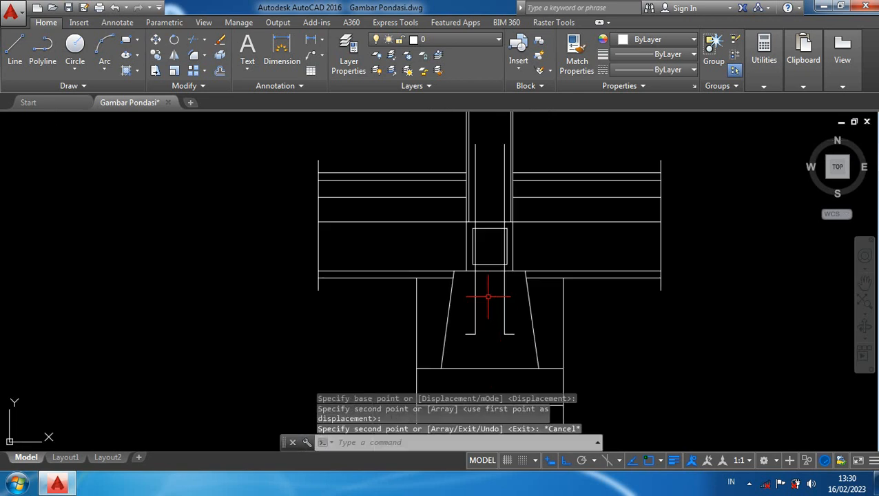
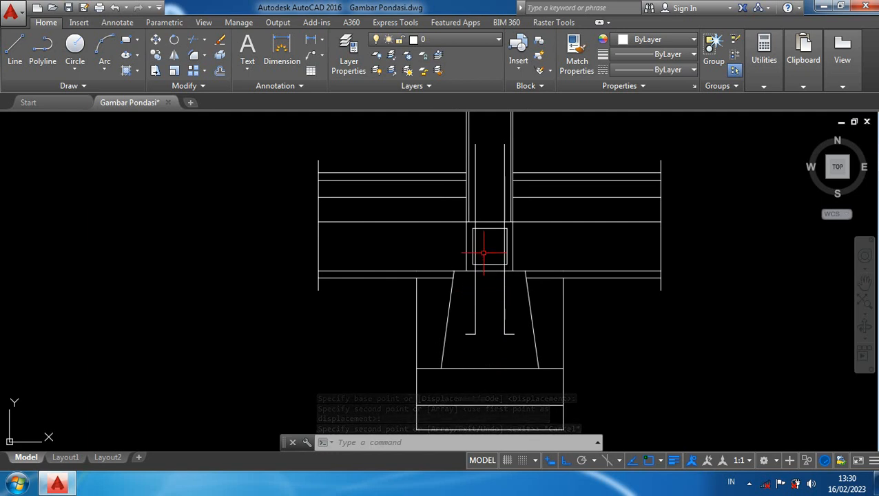
Step: Draw a circle of radius 0.6 inside the small rectangle at the column base
scroll(486, 248, "up", 4)
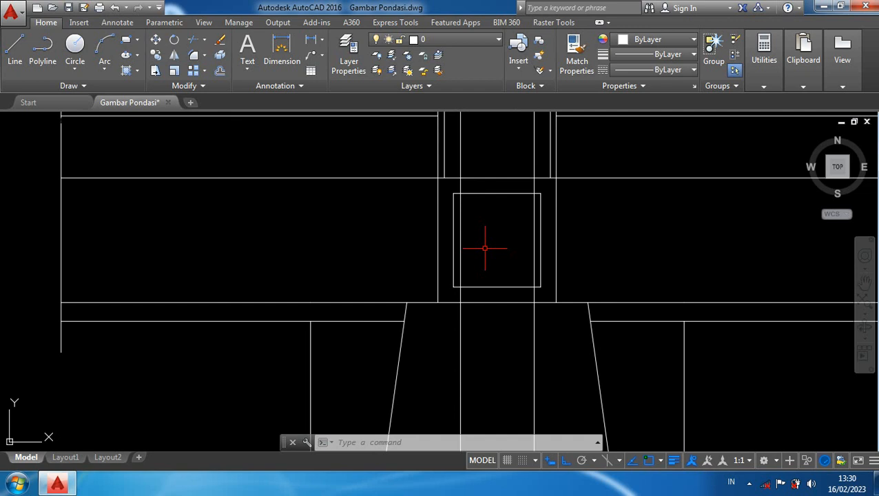
type("c")
key("Return")
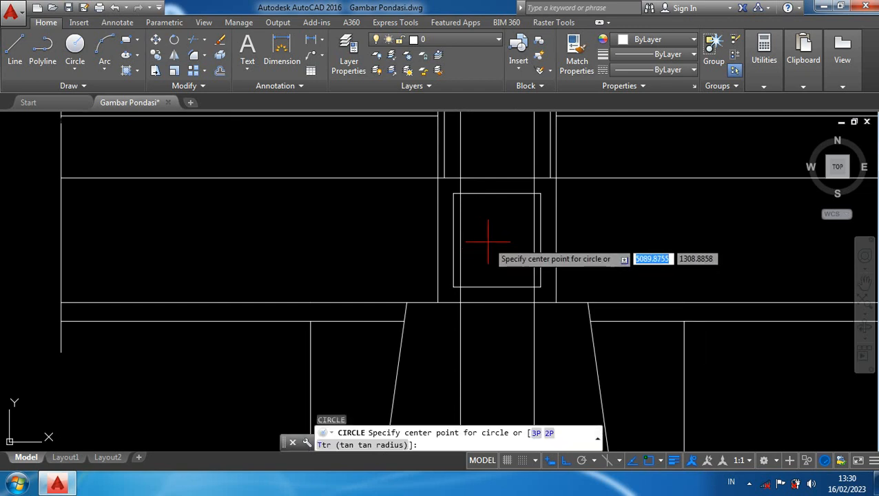
left_click(488, 241)
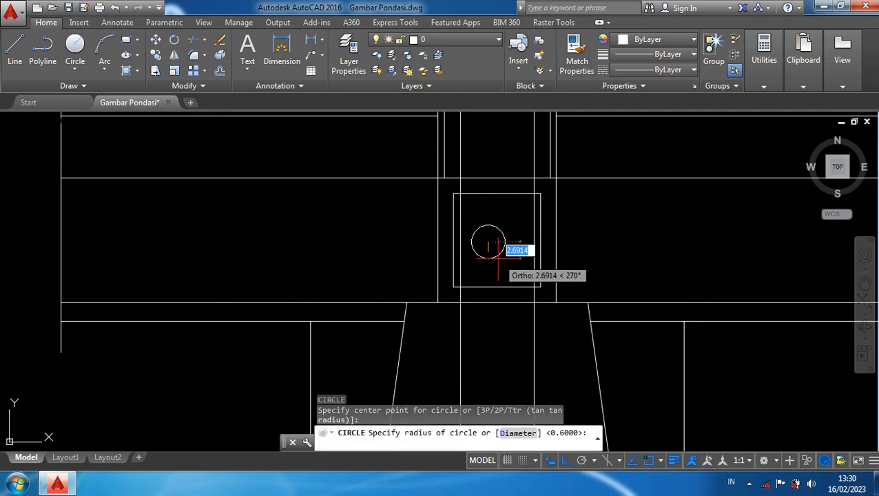
type("0.6")
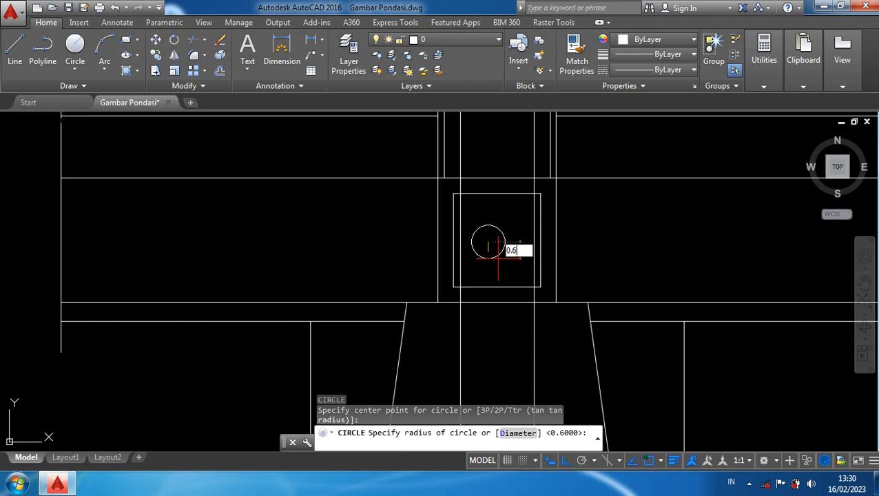
key("Return")
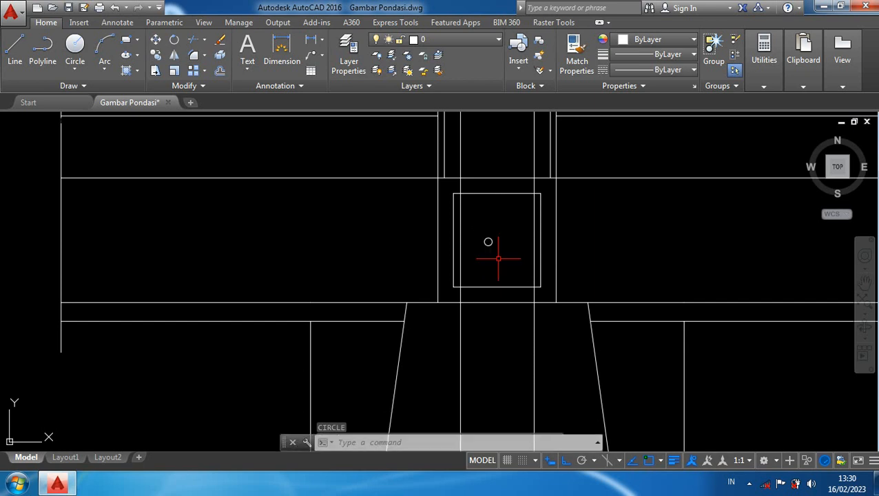
Step: Move the circle by its center, with Ortho off, into the rectangle's upper-left corner so it touches both edges
scroll(491, 244, "up", 2)
left_click(486, 236)
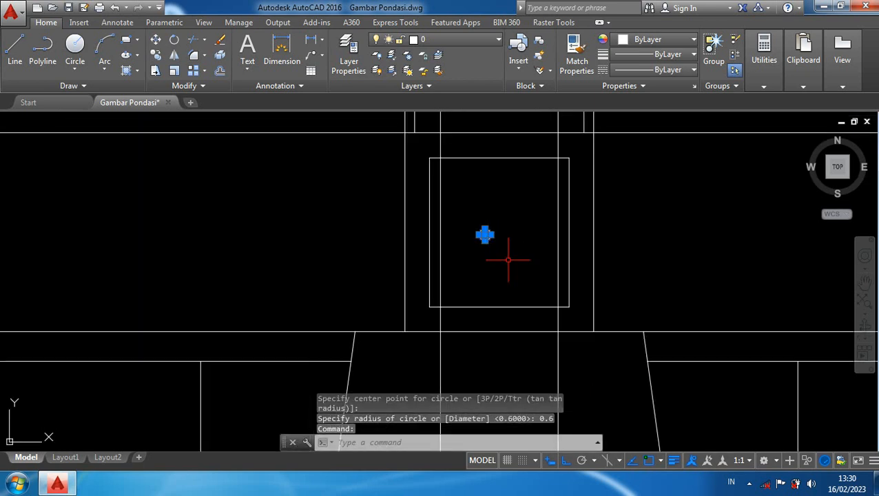
scroll(510, 260, "up", 3)
type("m")
key("Return")
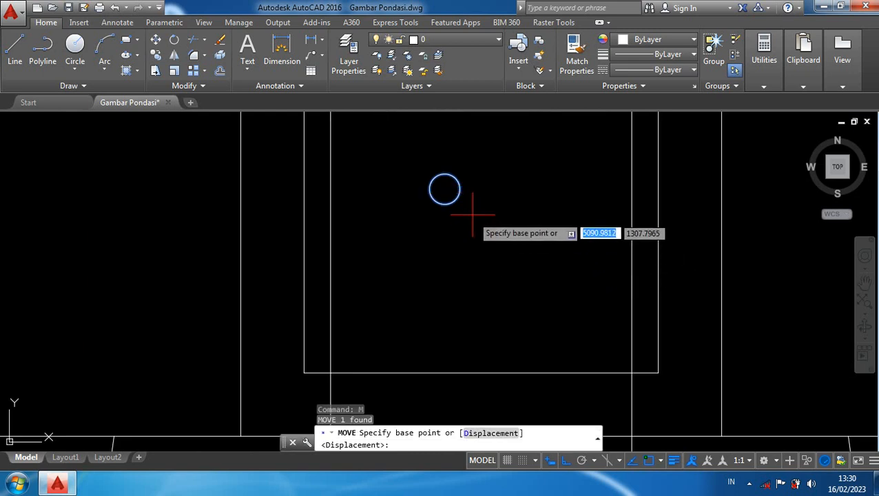
left_click(444, 187)
scroll(441, 269, "down", 4)
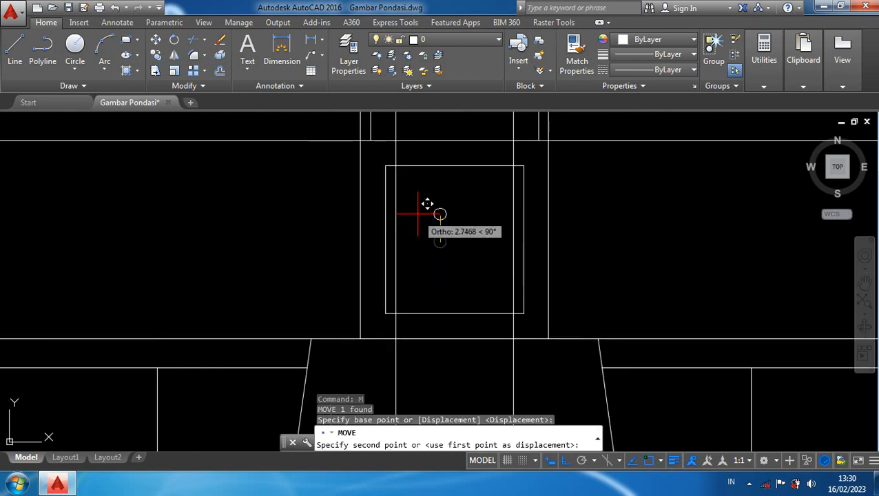
key("F8")
scroll(393, 165, "up", 5)
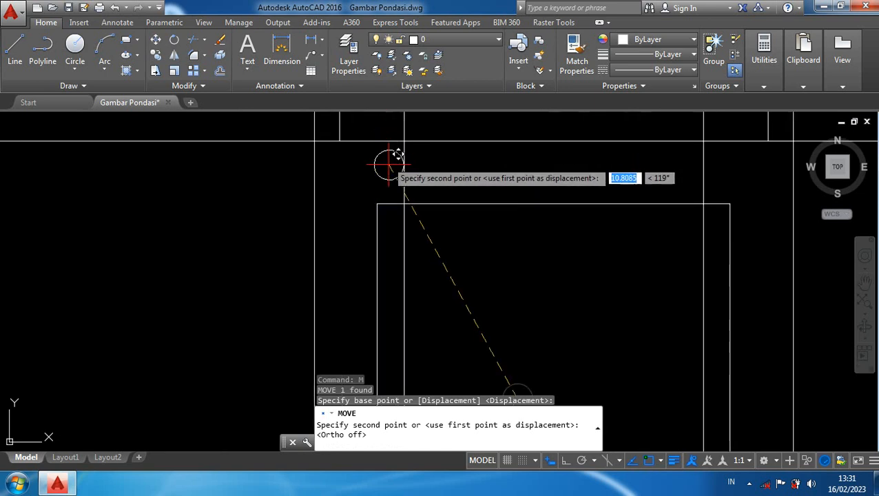
scroll(402, 206, "up", 2)
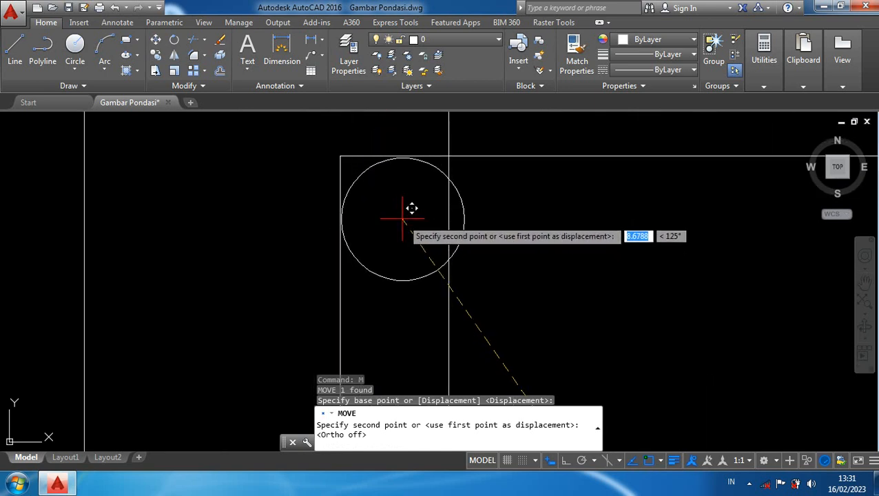
left_click(402, 219)
scroll(483, 255, "down", 4)
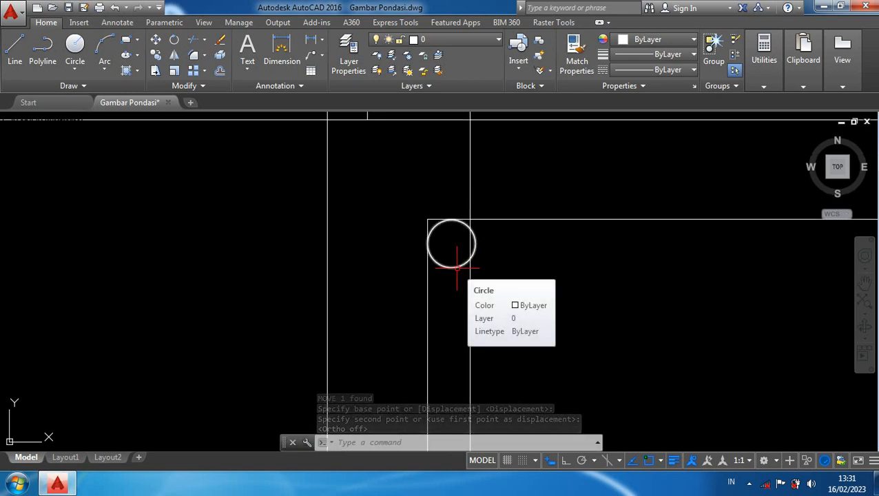
Step: Copy the corner circle from its center into the rectangle's lower-left corner, touching both edges
left_click(456, 267)
middle_click_drag(507, 301, 498, 246)
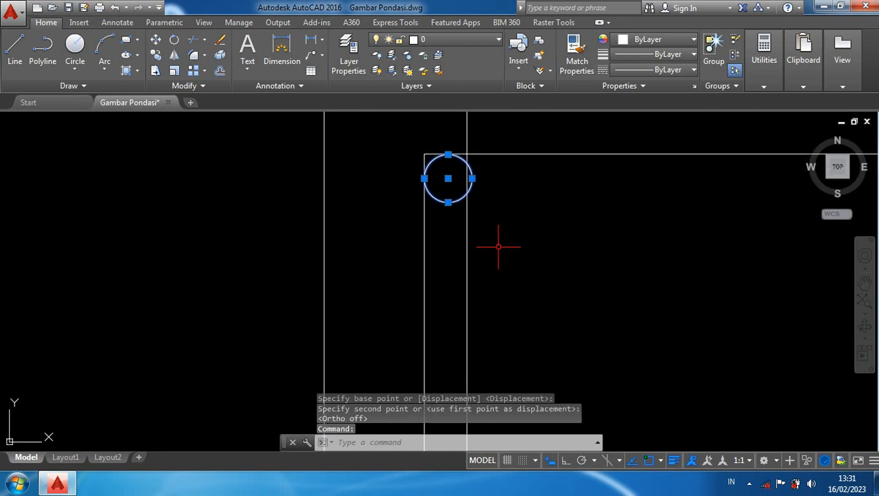
type("co")
key("Return")
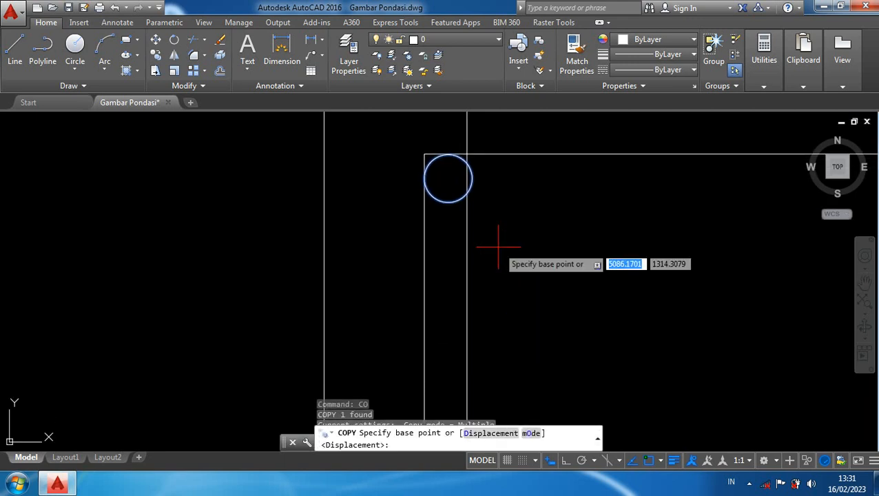
left_click(447, 178)
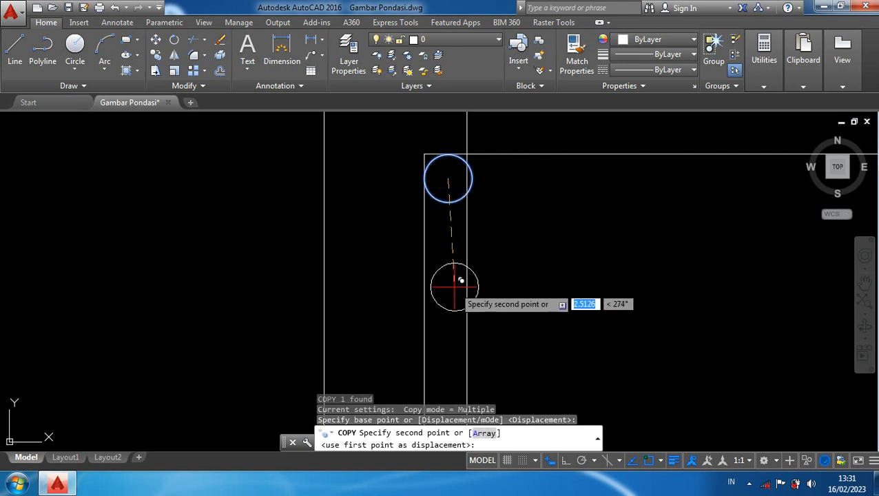
scroll(445, 281, "down", 3)
scroll(464, 273, "up", 6)
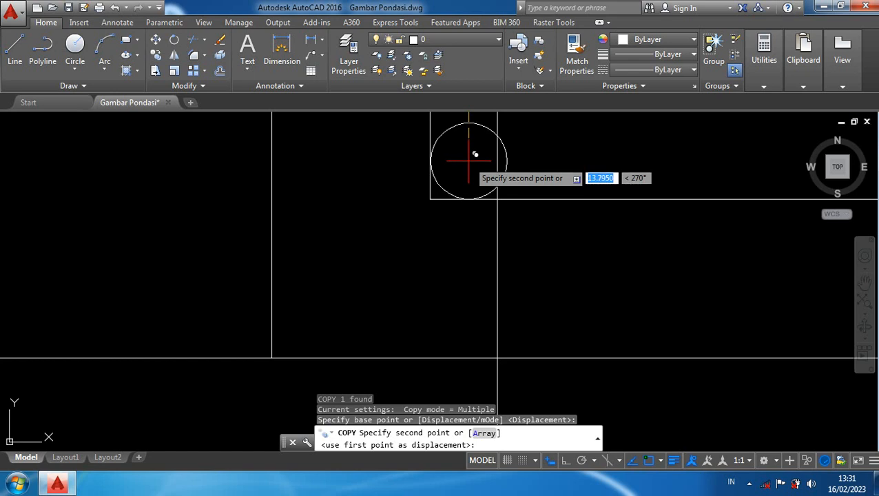
left_click(471, 158)
Step: Place another copy of the circle in the rectangle's lower-right corner, touching both edges
scroll(479, 165, "up", 4)
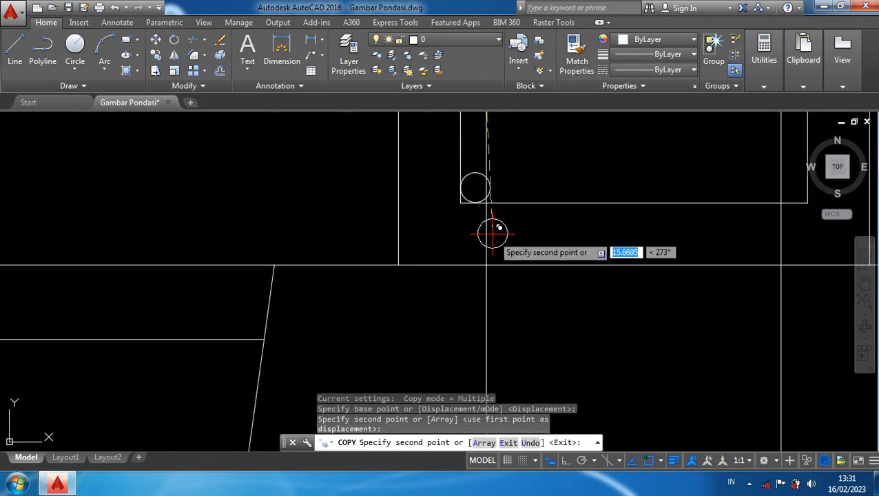
scroll(548, 268, "up", 5)
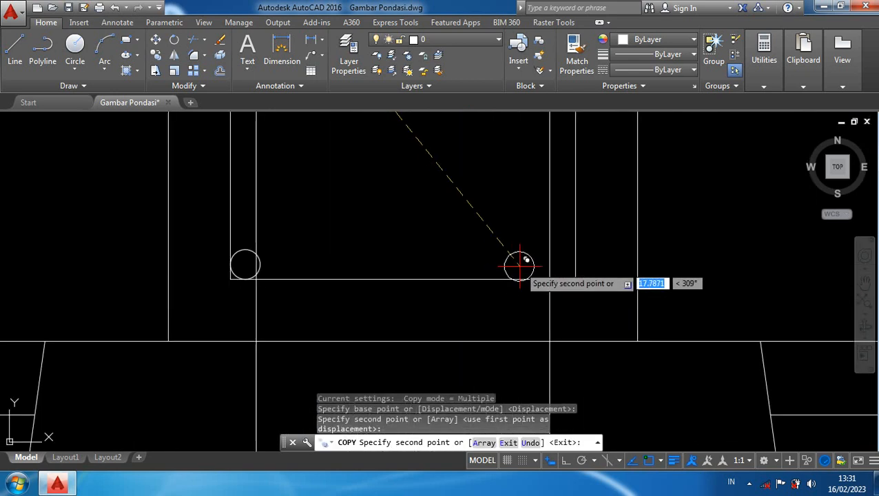
scroll(544, 258, "up", 3)
scroll(548, 270, "down", 4)
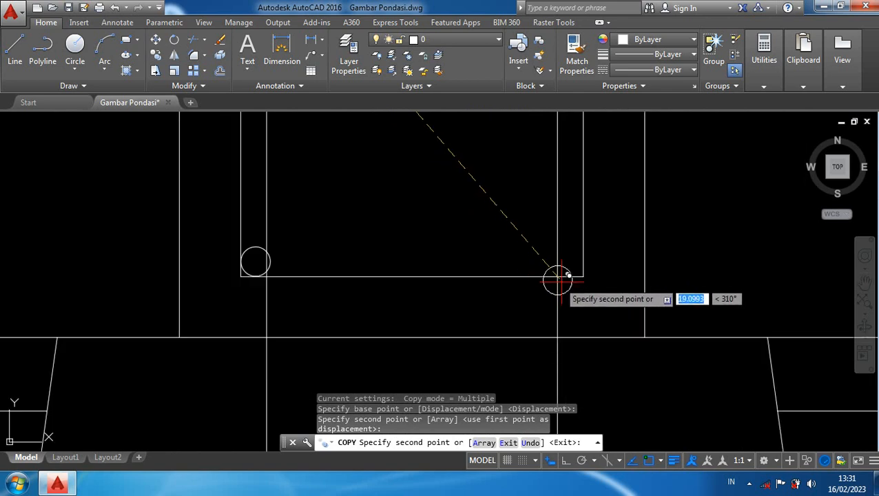
scroll(562, 266, "up", 3)
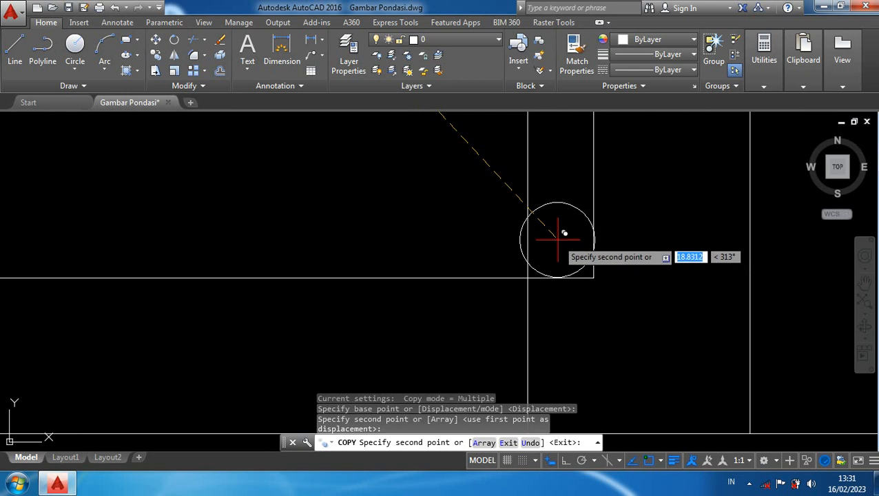
left_click(557, 239)
Step: Place the last copy of the circle in the rectangle's upper-right corner and end the copying
scroll(489, 181, "down", 4)
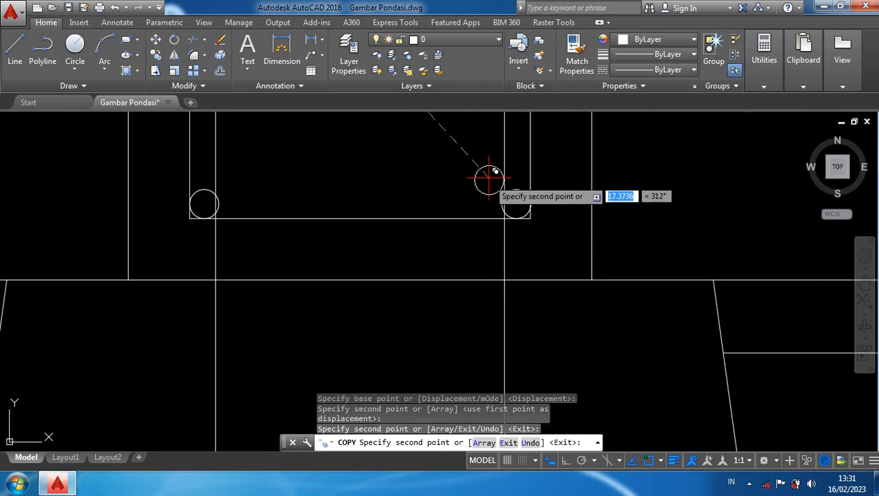
middle_click_drag(481, 186, 480, 310)
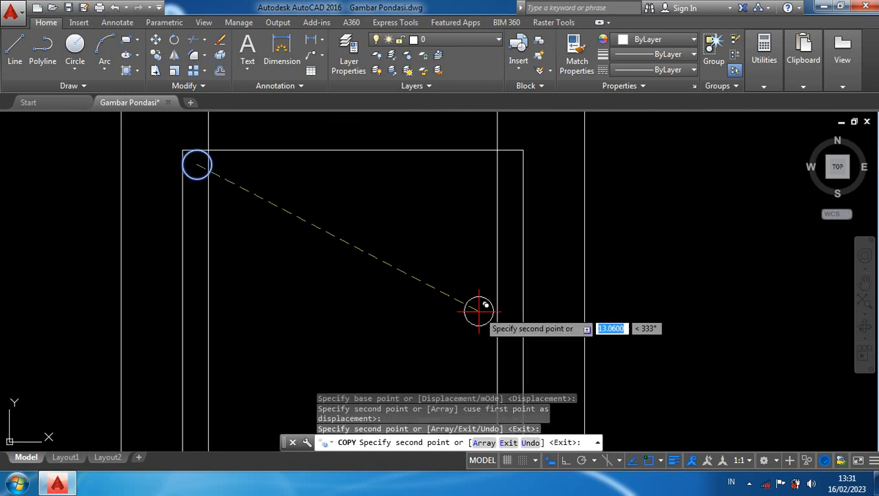
scroll(523, 148, "up", 5)
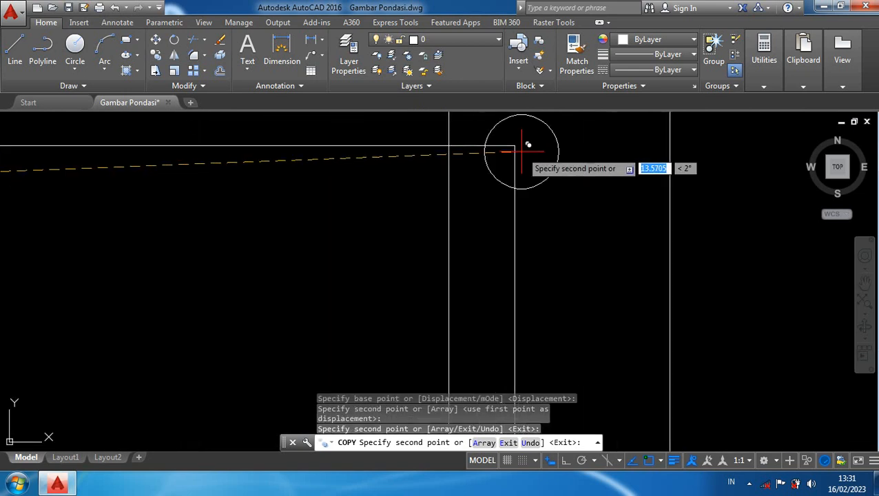
left_click(475, 182)
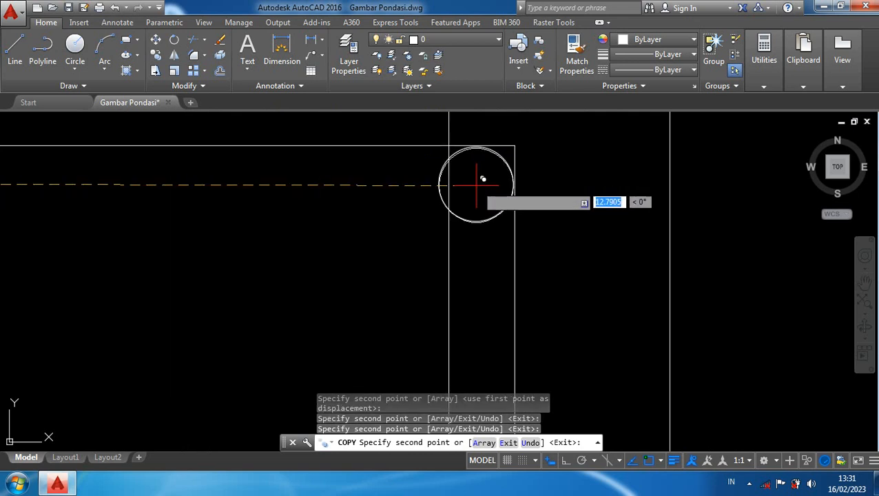
scroll(447, 268, "down", 5)
key("Escape")
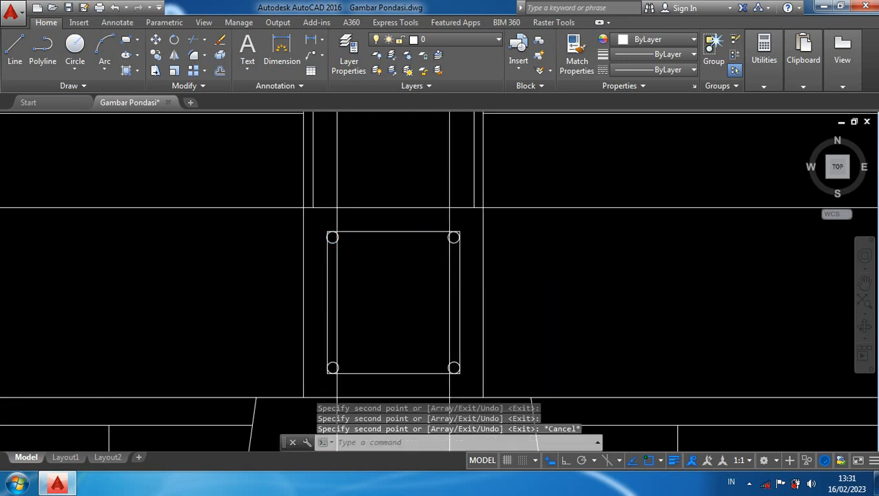
scroll(433, 282, "down", 4)
scroll(425, 264, "up", 6)
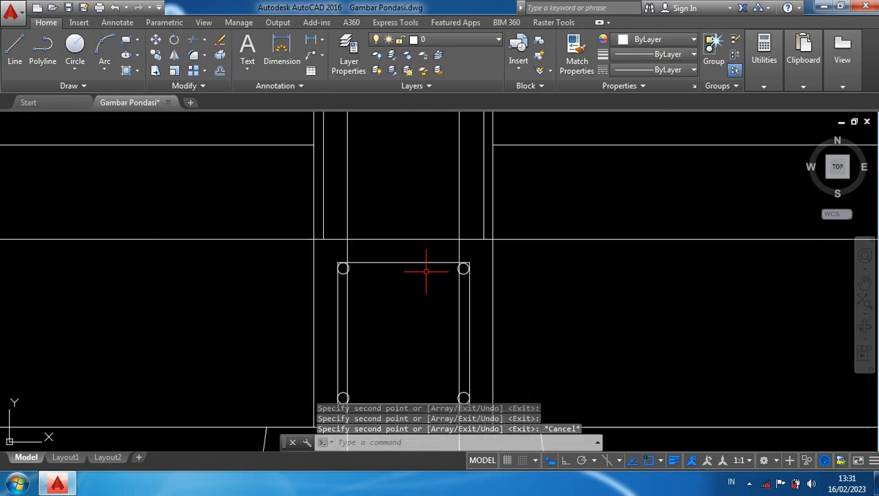
scroll(487, 299, "up", 6)
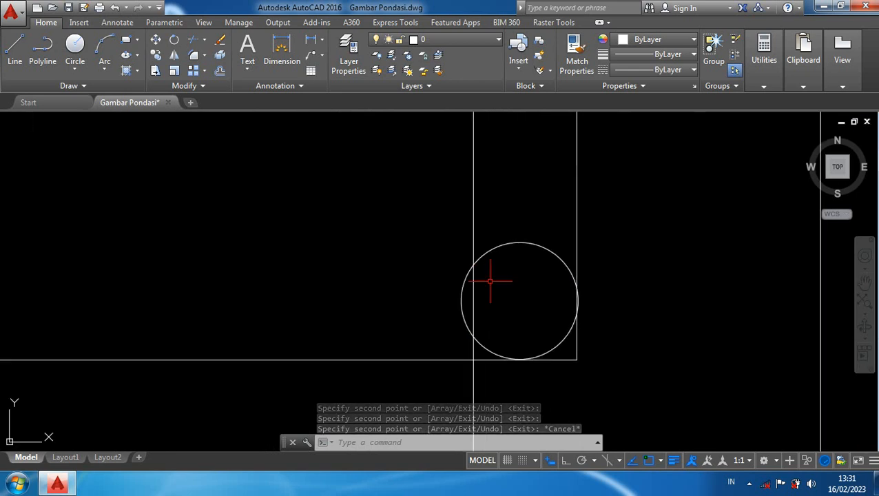
type("d")
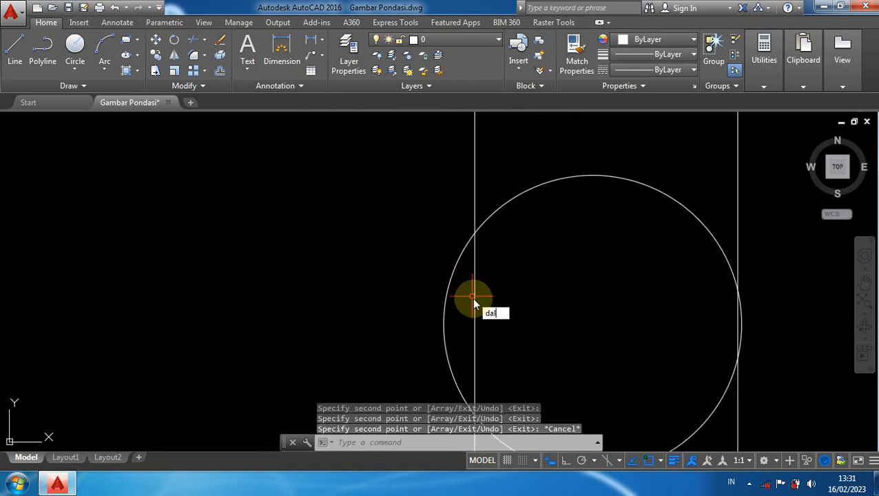
type("al")
key("Return")
left_click(474, 331)
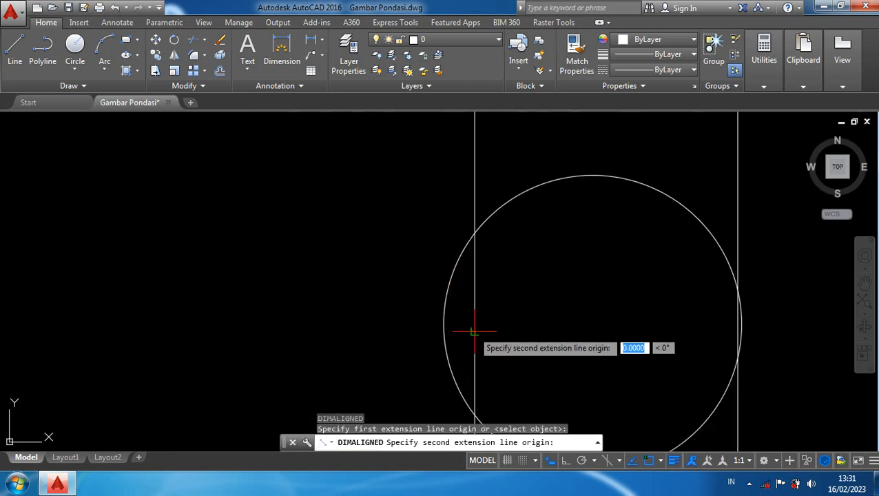
key("Escape")
Step: Measure the horizontal gap between the right column bar and the left edge of the stirrup's lower-right circle with an aligned dimension, without placing it
type("d")
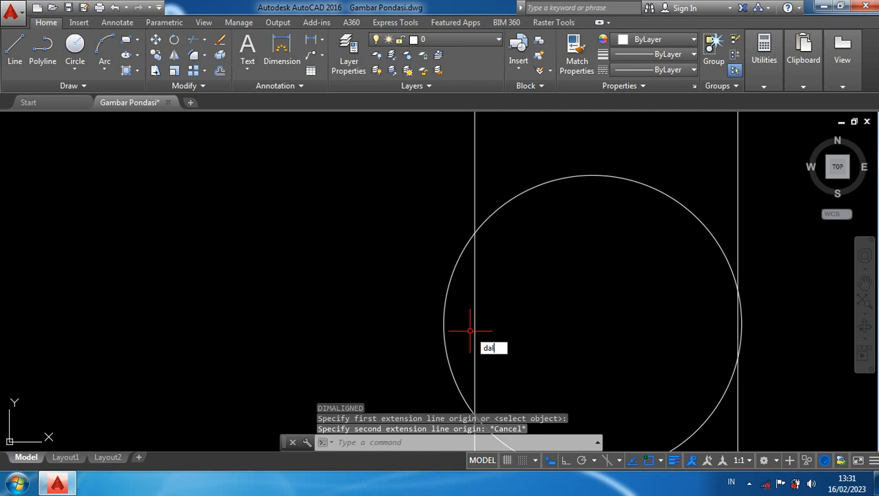
type("al")
key("Return")
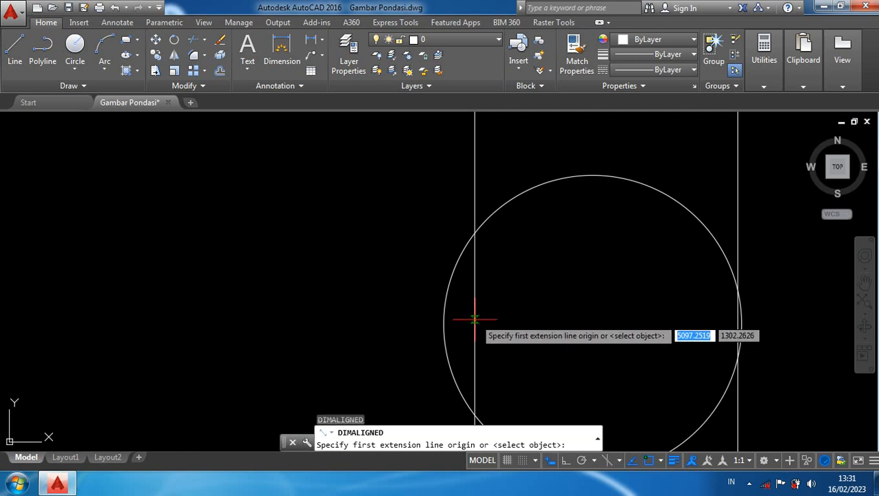
left_click(474, 331)
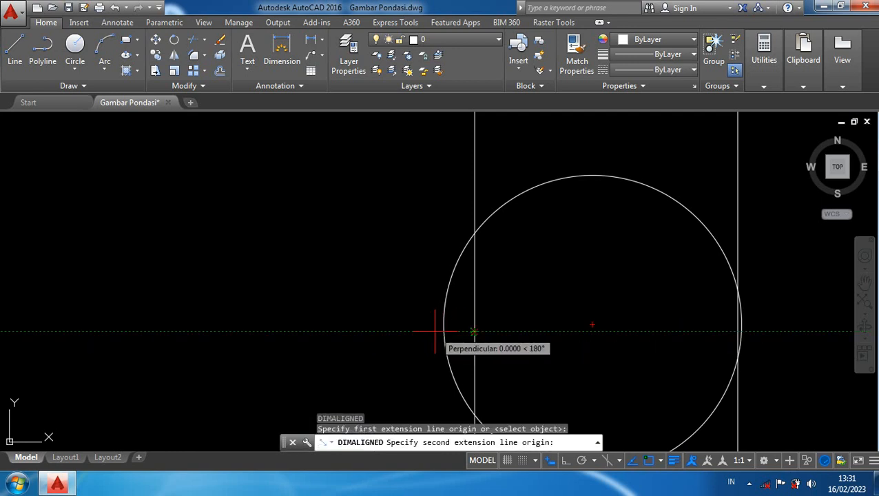
left_click(443, 333)
scroll(400, 279, "down", 5)
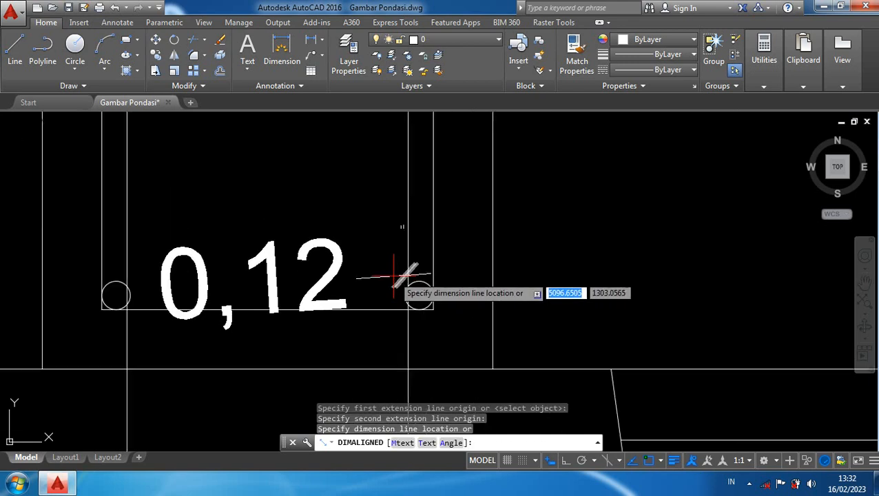
scroll(394, 277, "down", 4)
key("Escape")
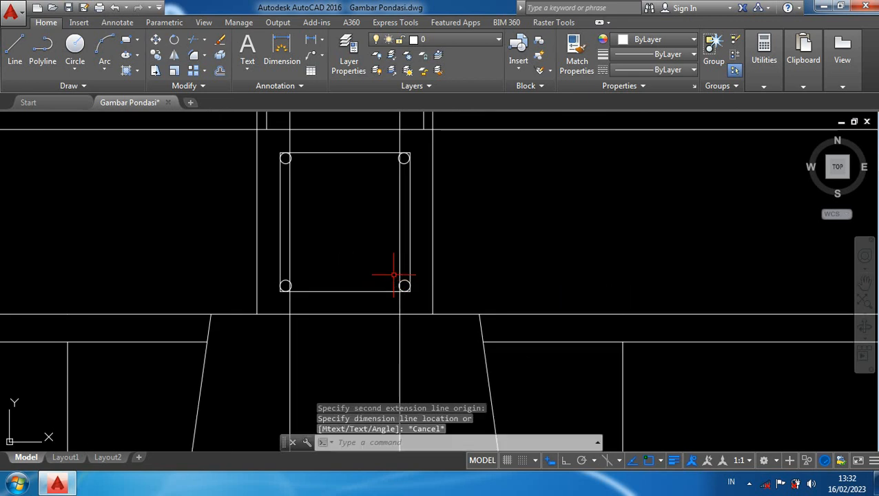
Step: Move the right column bar together with its bottom hook 0.12 to the left, with Ortho on
middle_click_drag(409, 198, 460, 294)
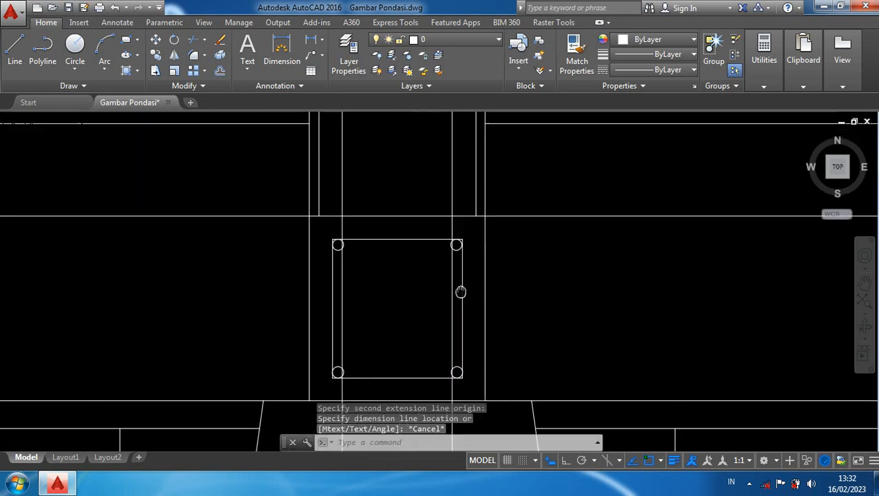
left_click(455, 187)
scroll(476, 239, "down", 2)
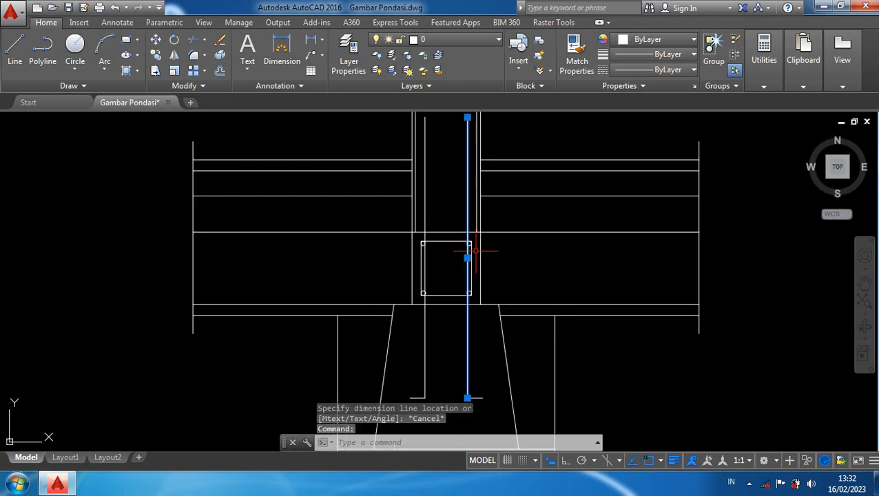
middle_click_drag(475, 358, 478, 316)
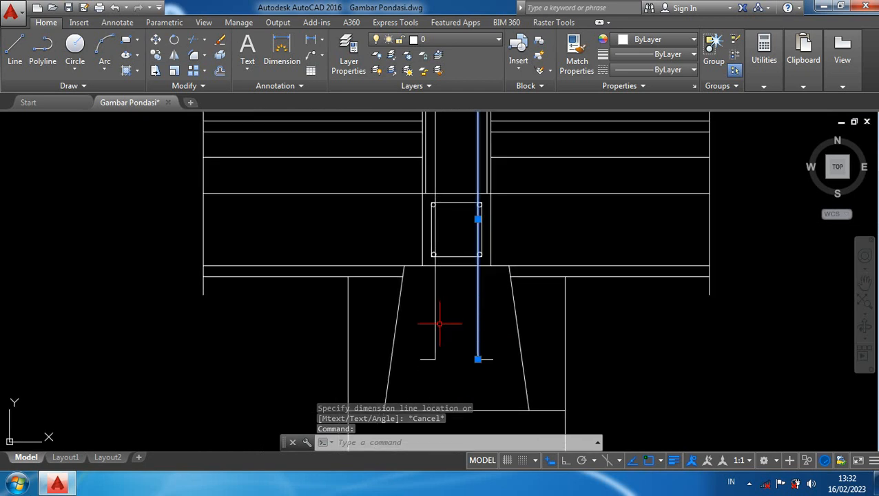
scroll(478, 359, "up", 2)
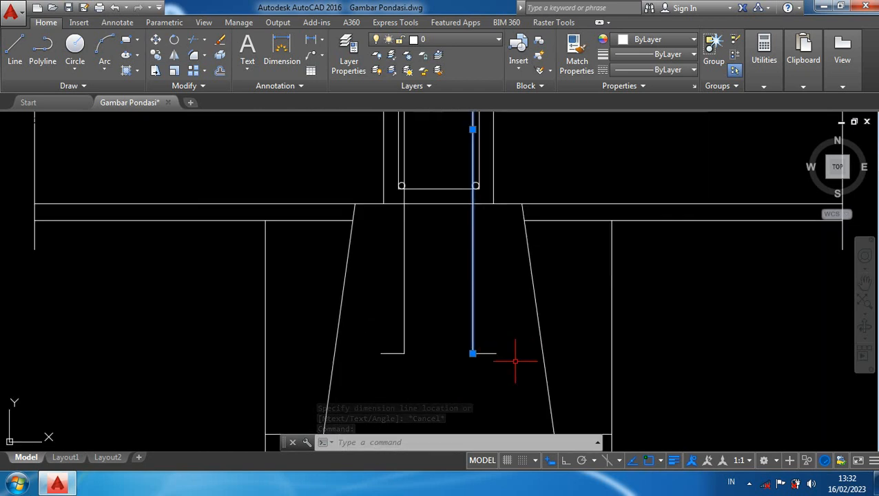
left_click(514, 363)
left_click(463, 341)
scroll(463, 341, "down", 3)
scroll(459, 199, "up", 2)
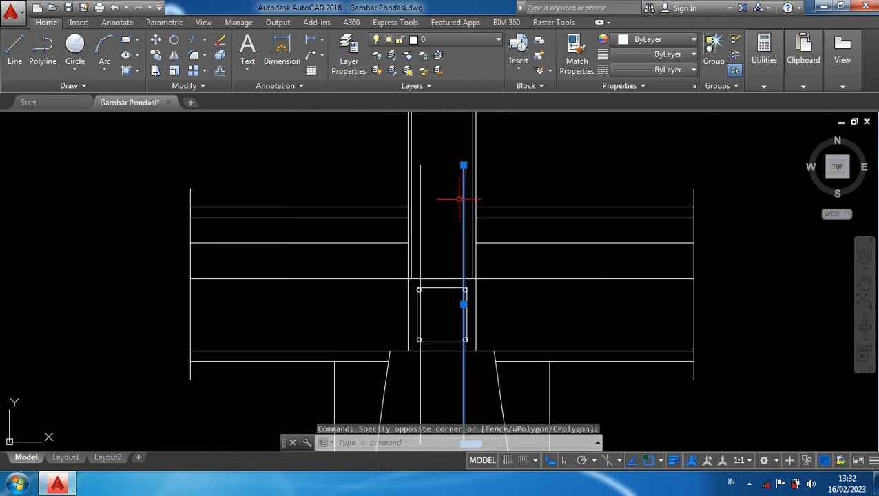
type("m")
key("Return")
scroll(447, 206, "up", 4)
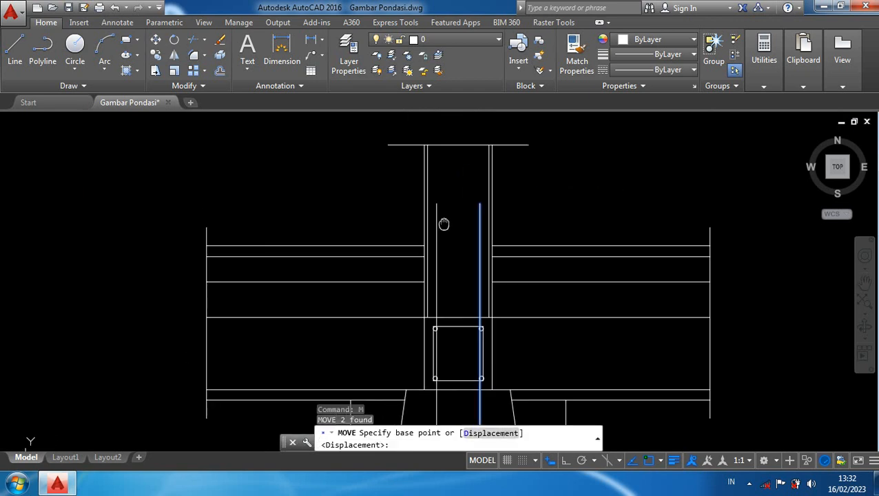
left_click(474, 186)
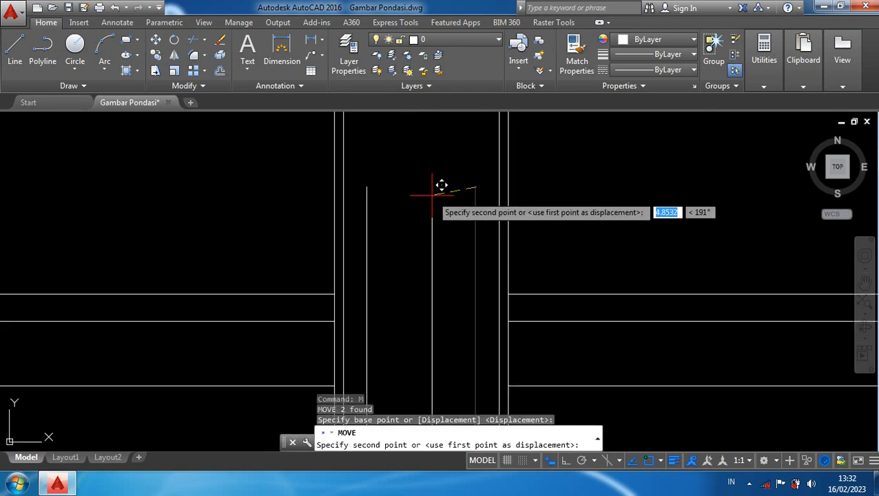
key("F8")
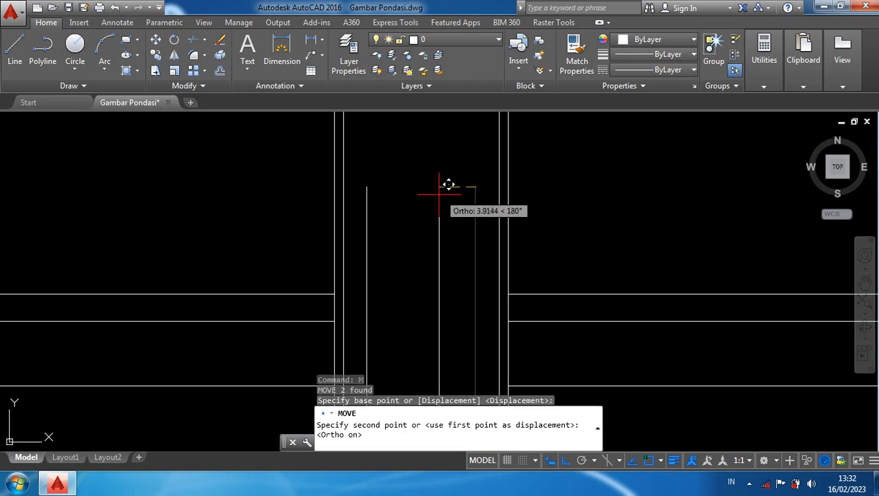
type("0")
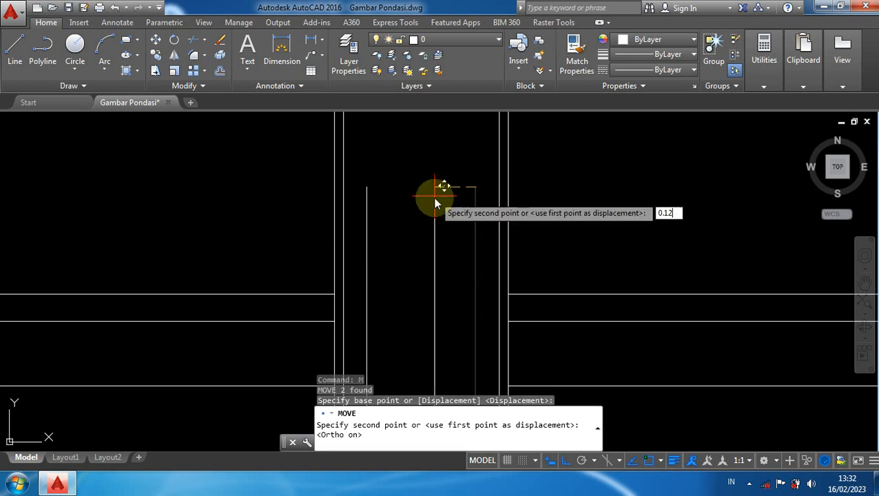
type(".12")
key("Return")
Step: Move the left column bar together with its bottom hook 0.12 to the right
scroll(420, 200, "down", 2)
left_click(396, 210)
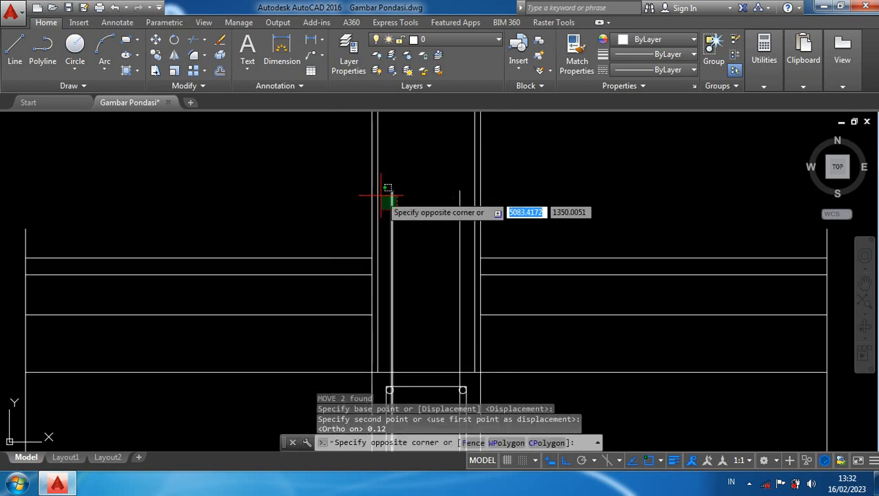
left_click(383, 186)
middle_click_drag(420, 269, 459, 114)
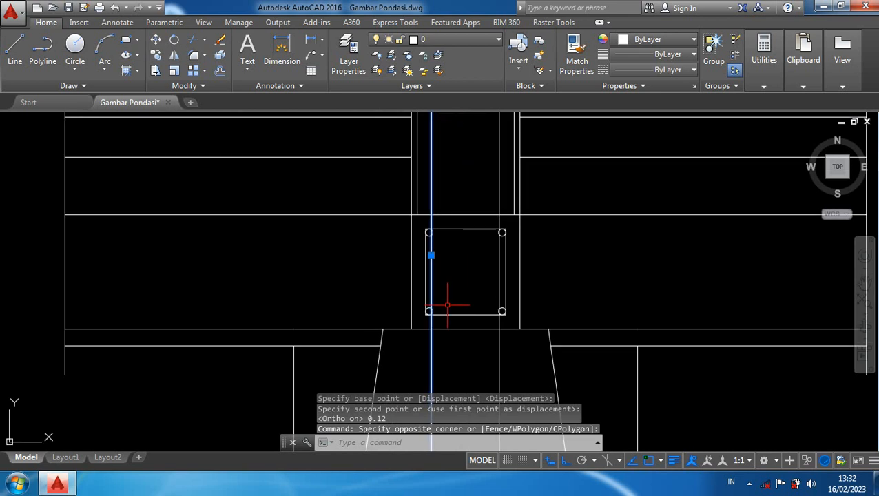
middle_click_drag(447, 304, 486, 136)
left_click(475, 325)
left_click(442, 295)
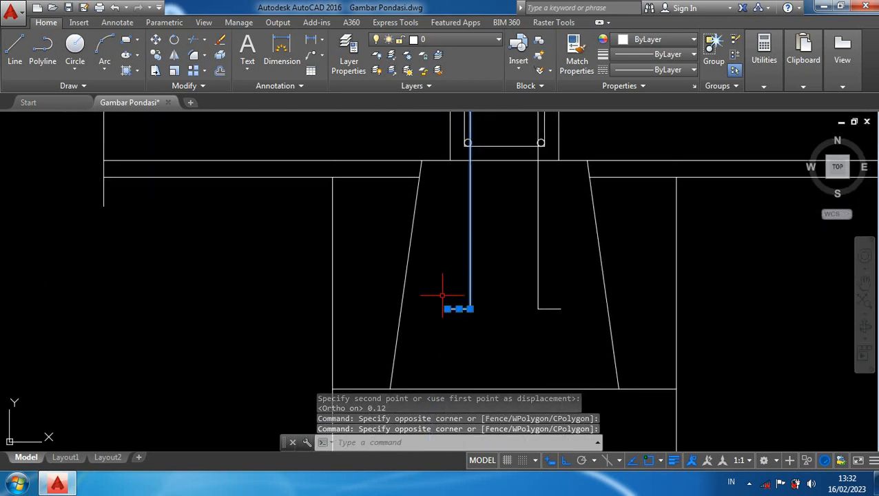
type("m")
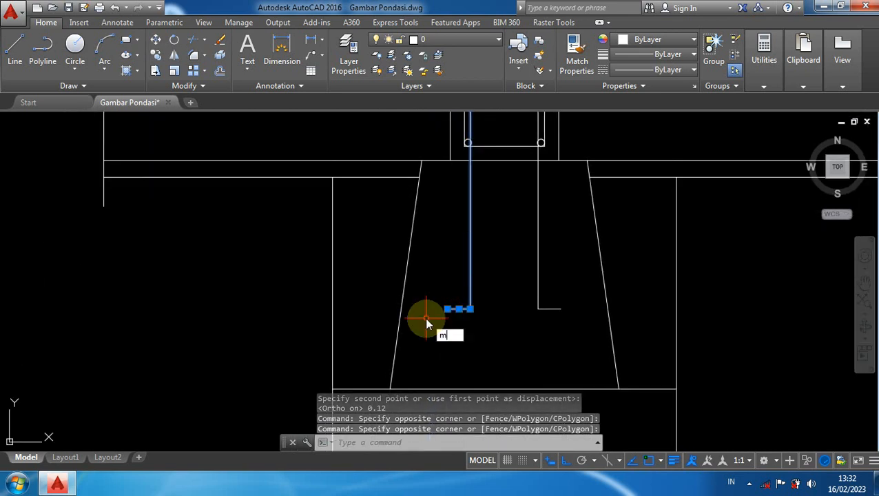
key("Return")
left_click(470, 309)
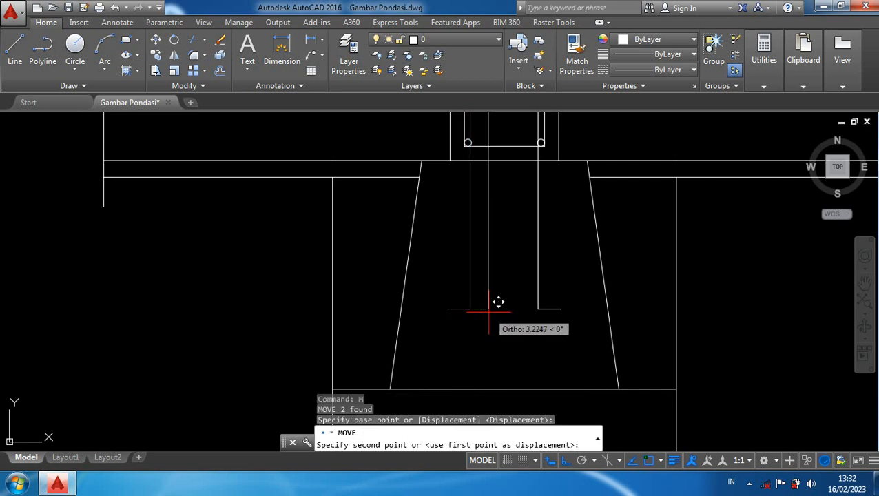
type("0.12")
key("Return")
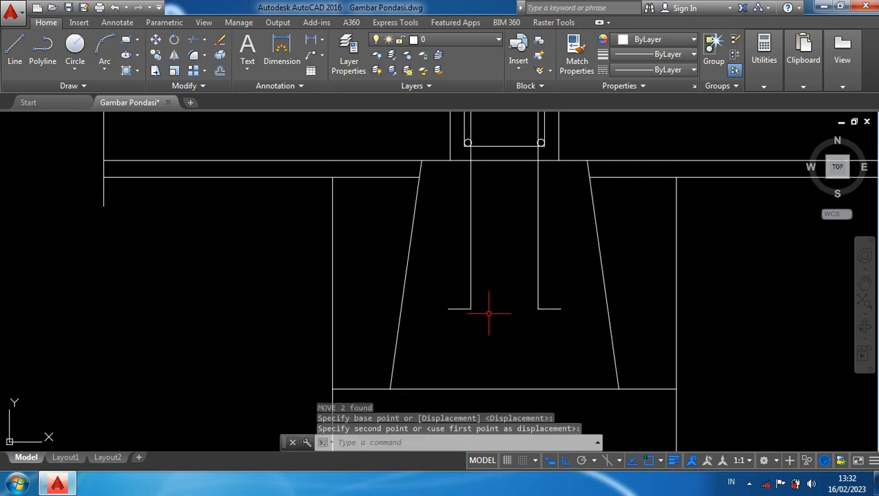
Step: Examine how the two column bars line up with the circles in the stirrup's corners
middle_click_drag(495, 288, 495, 344)
scroll(474, 152, "up", 3)
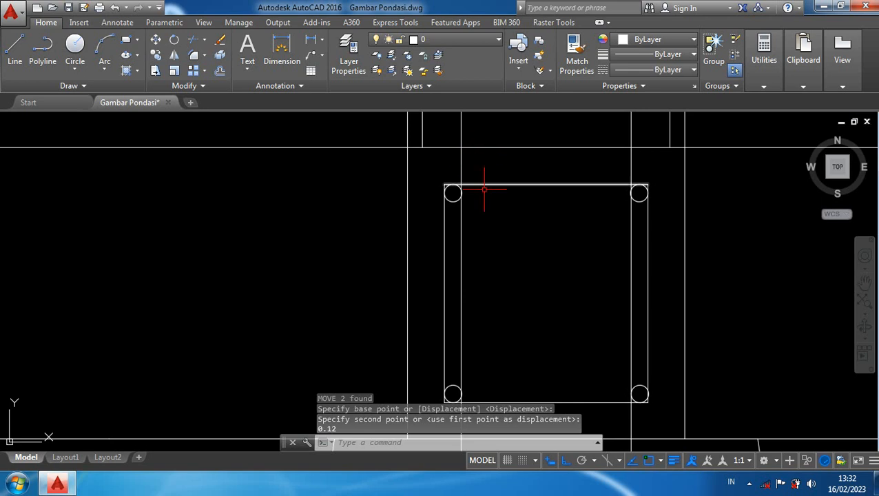
scroll(572, 196, "up", 3)
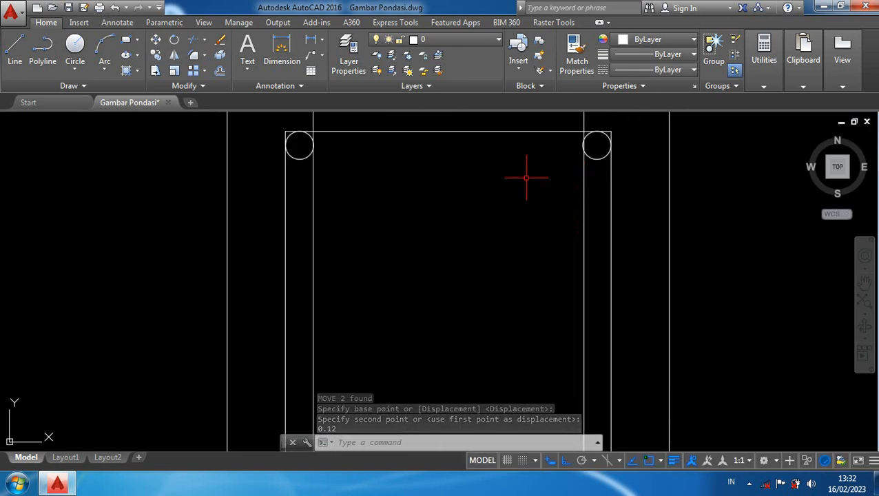
mouse_move(410, 245)
middle_mouse_down()
mouse_move(524, 208)
mouse_move(528, 191)
middle_mouse_up()
mouse_move(498, 245)
middle_mouse_down()
mouse_move(545, 200)
mouse_move(500, 279)
mouse_move(509, 255)
middle_mouse_up()
scroll(510, 255, "down", 4)
left_click(510, 254)
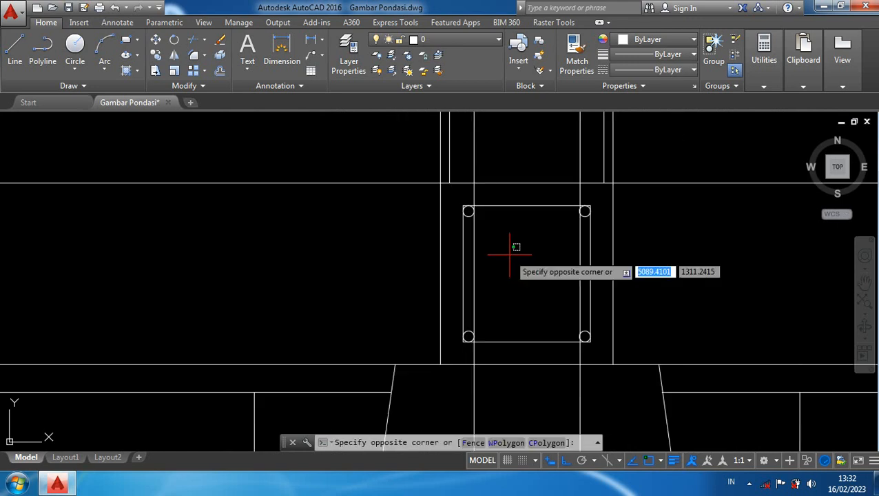
key("Escape")
Step: Set the lineweight of the foundation's outer outline, both vertical sides and the bottom edge, to 0.35 mm
scroll(511, 264, "down", 4)
scroll(512, 278, "down", 2)
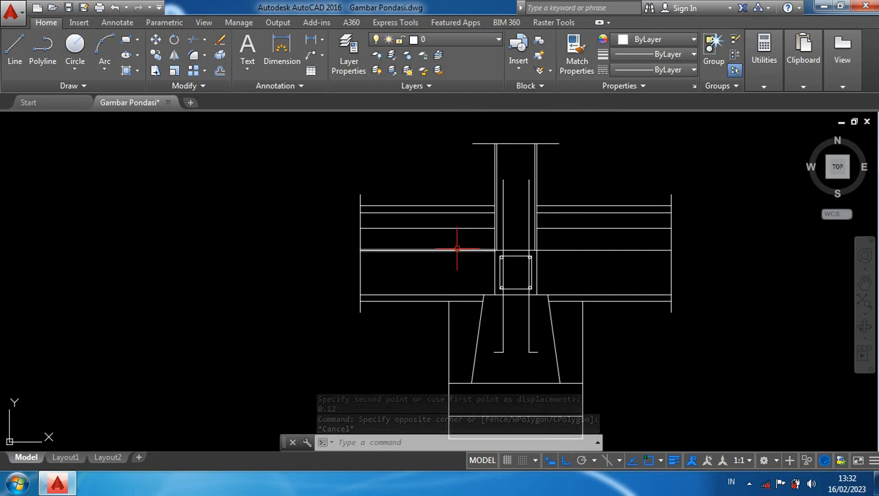
scroll(451, 236, "down", 2)
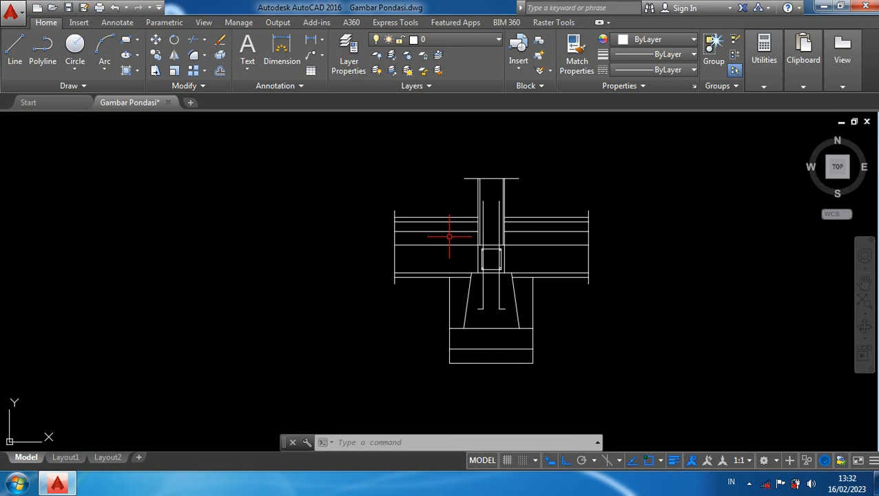
middle_click_drag(526, 327, 540, 255)
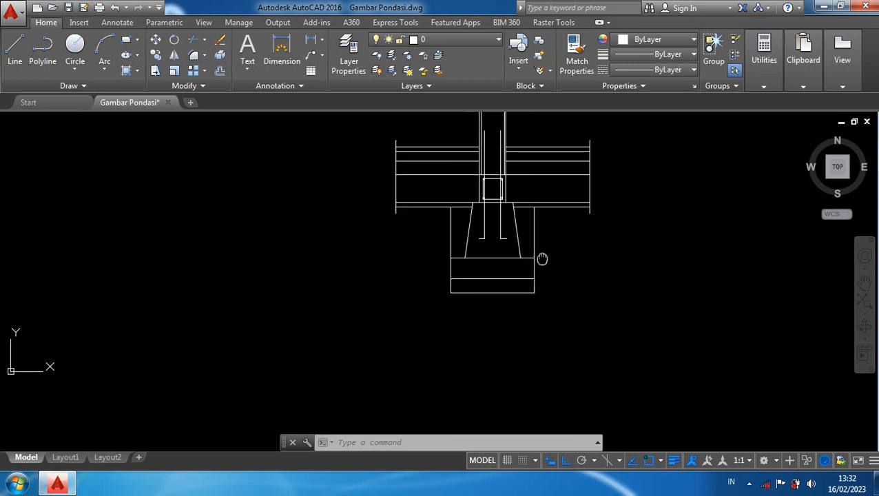
scroll(542, 223, "up", 2)
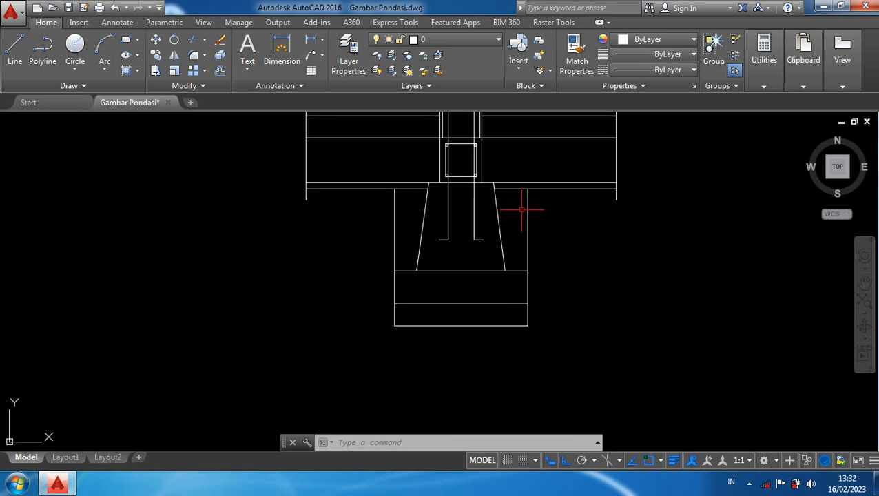
left_click(524, 201)
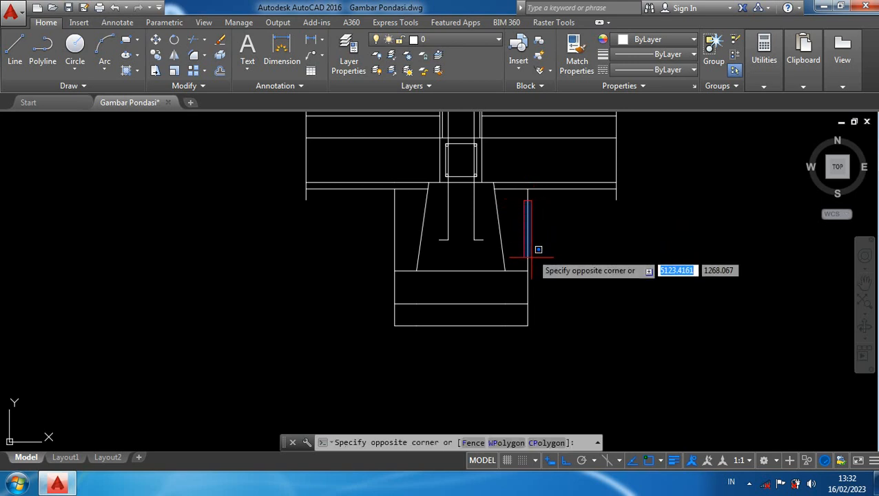
left_click(531, 336)
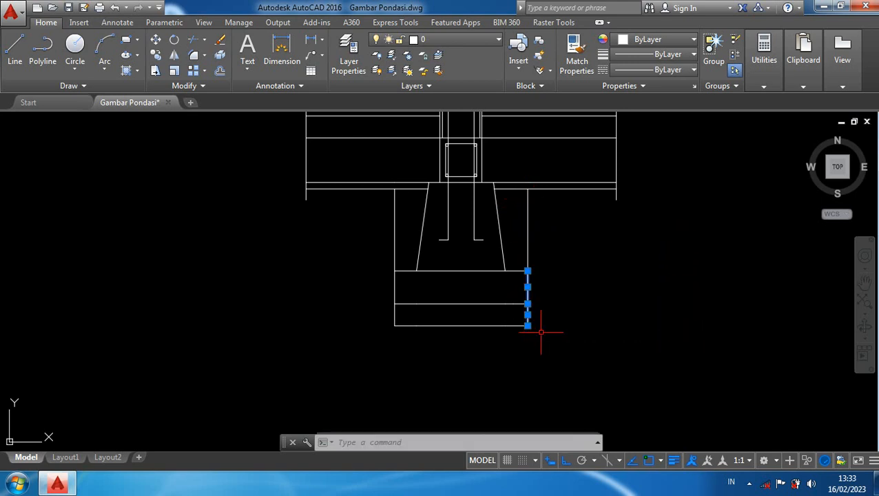
left_click(529, 214)
left_click(487, 229)
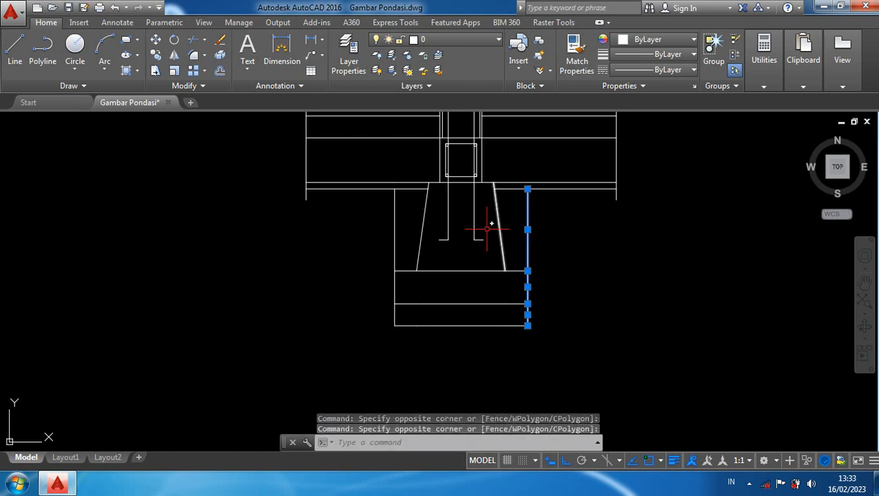
left_click(405, 222)
left_click(369, 221)
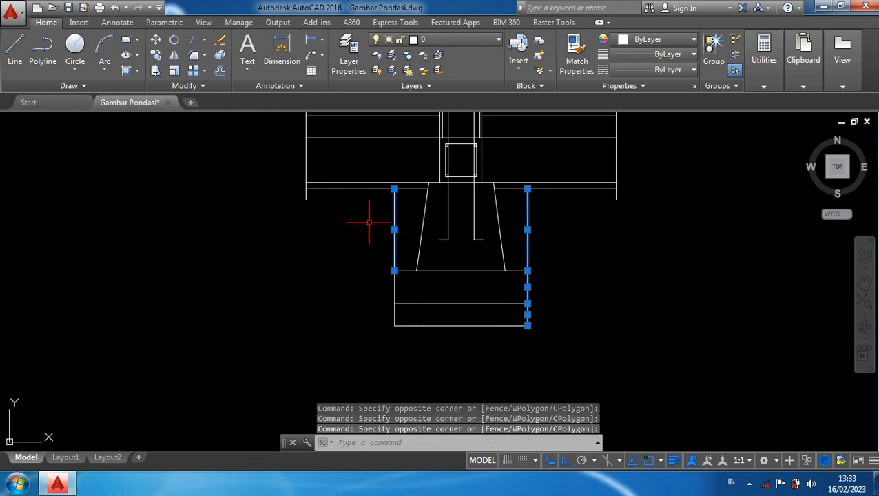
left_click(372, 260)
left_click(418, 335)
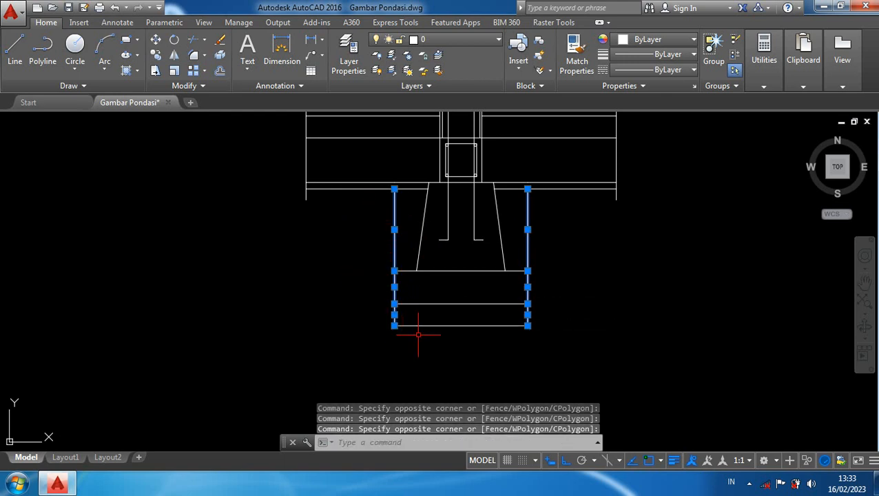
left_click(372, 321)
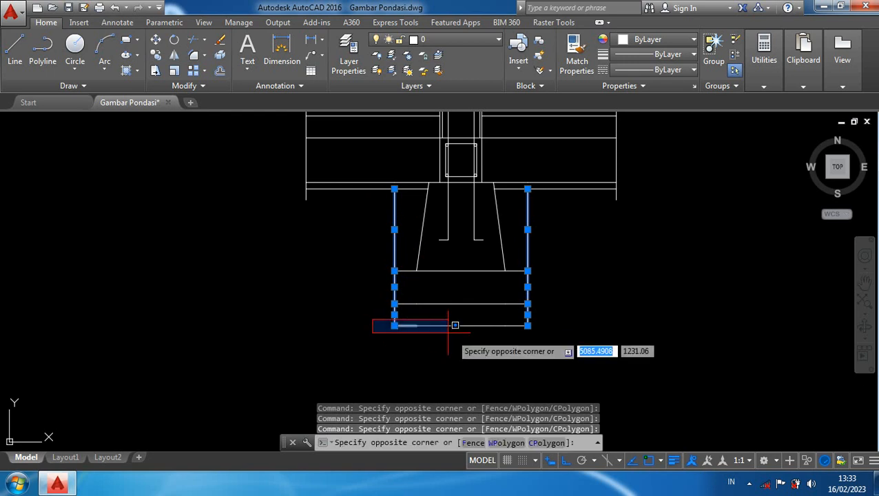
left_click(547, 329)
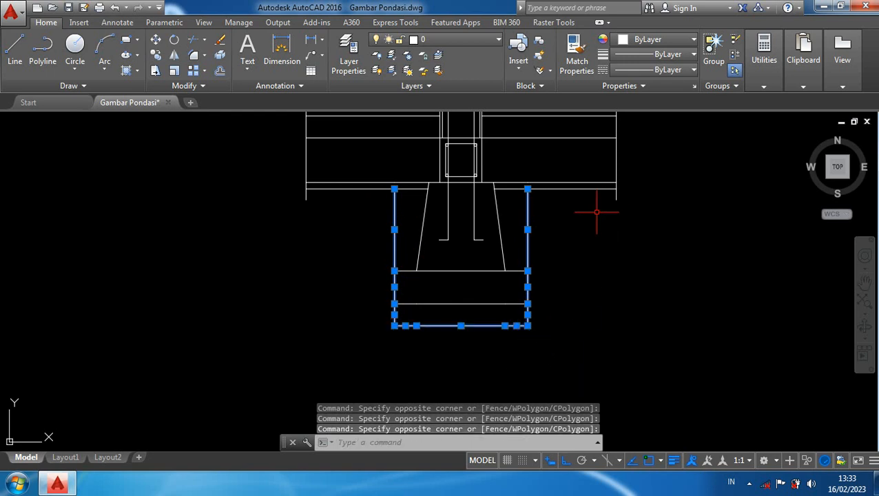
left_click(669, 55)
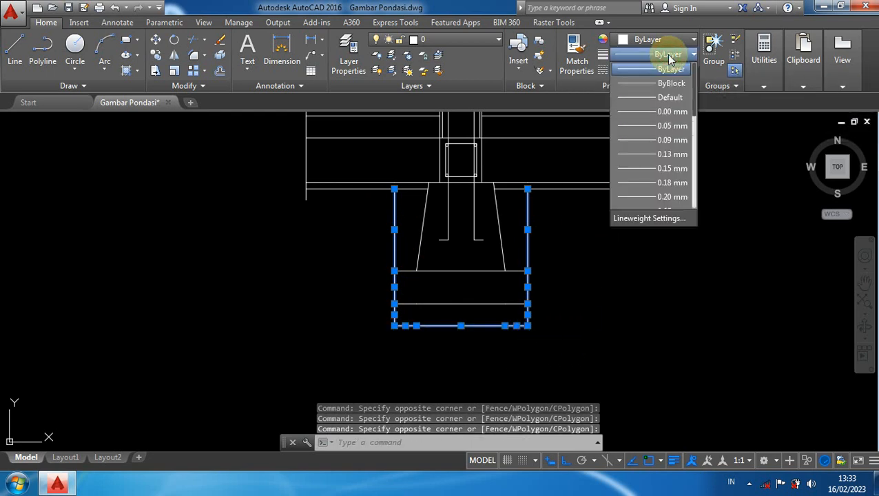
left_click_drag(696, 110, 693, 139)
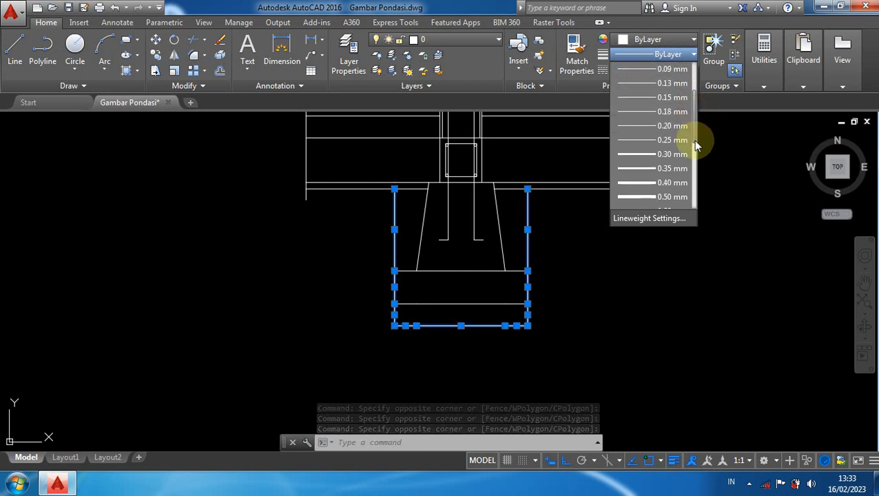
left_click(674, 169)
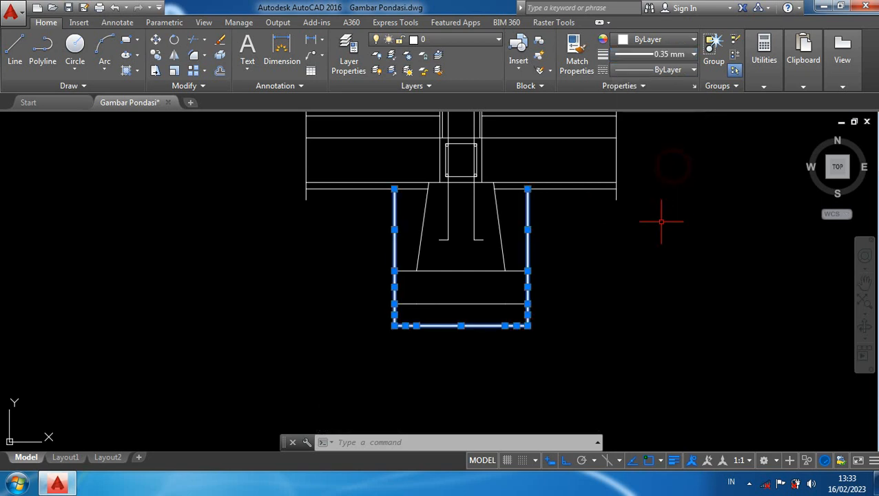
left_click(618, 241)
key("Escape")
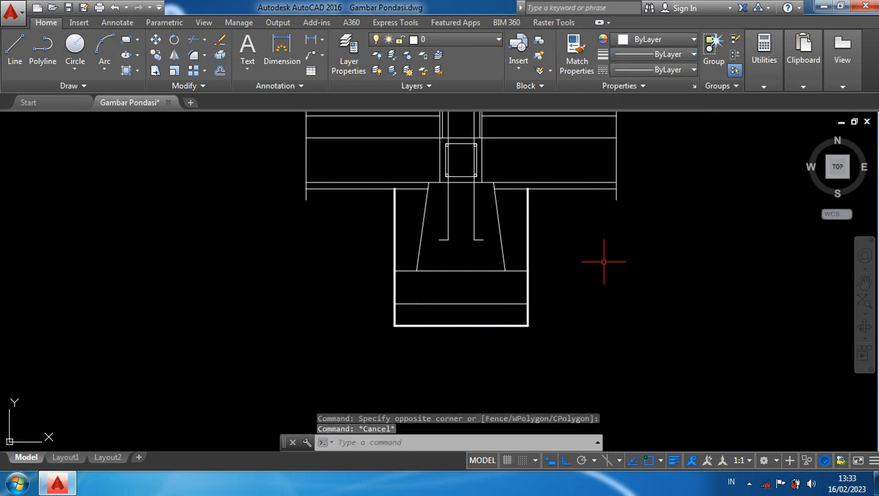
Step: Apply the DASHED2 linetype to the vertical end lines on both sides of the section and the horizontal line capping the column
middle_click_drag(602, 257, 597, 314)
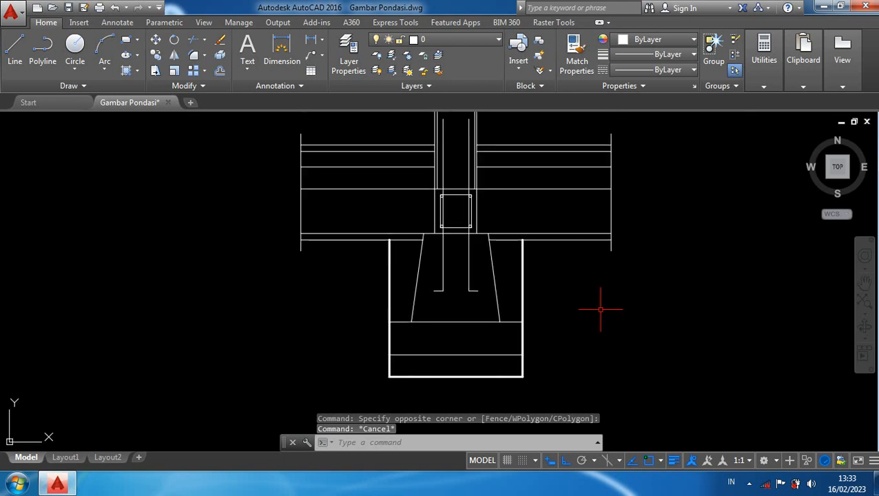
middle_click_drag(580, 303, 581, 358)
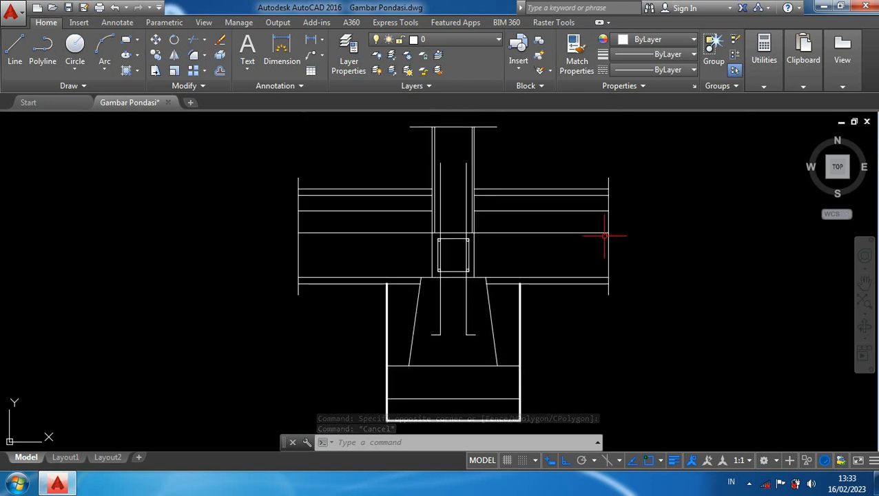
left_click(586, 160)
left_click(628, 300)
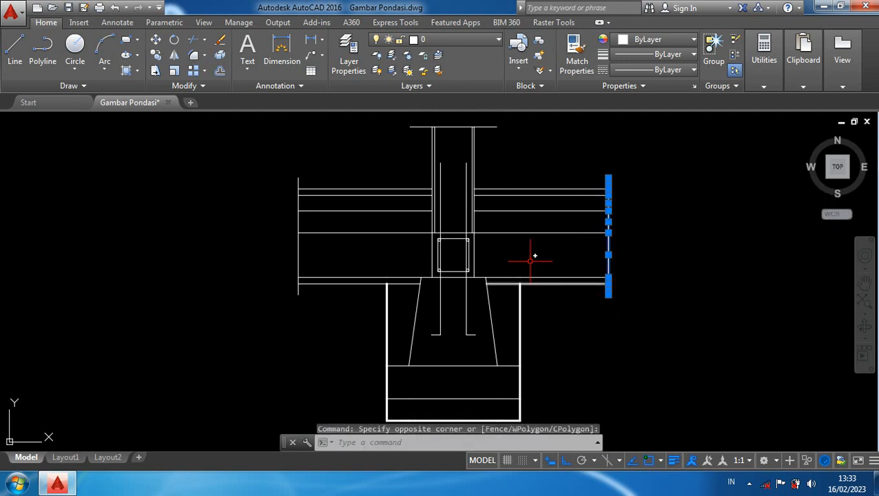
left_click(280, 157)
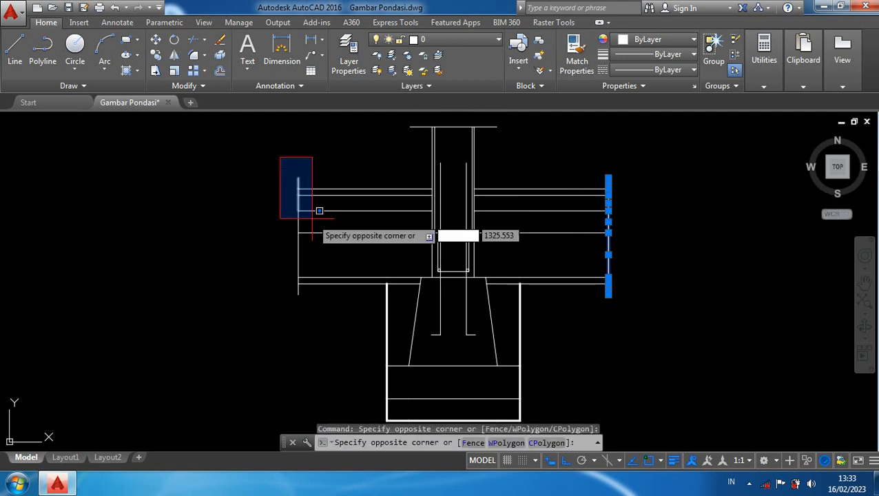
left_click(304, 296)
middle_click_drag(327, 134, 317, 242)
left_click(369, 190)
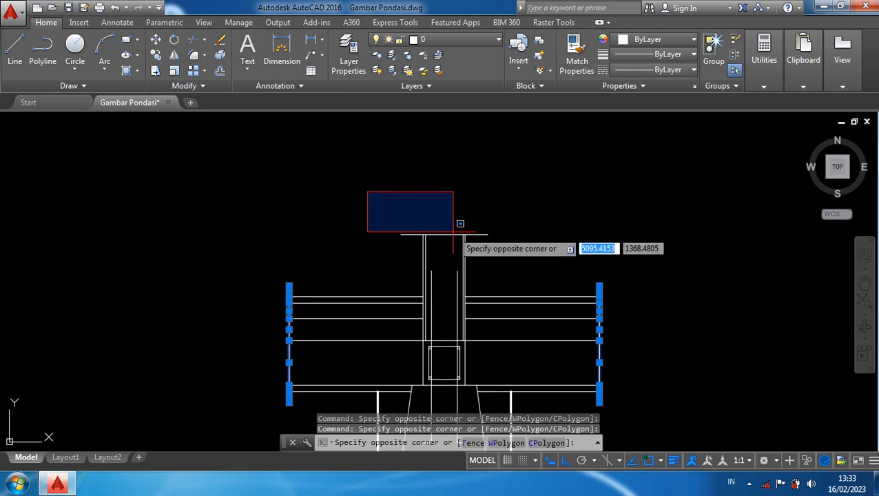
left_click(491, 254)
scroll(559, 171, "down", 2)
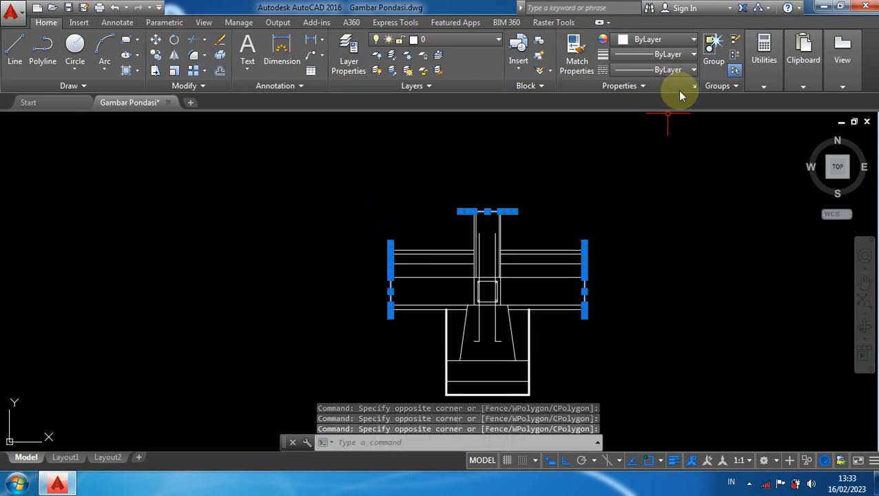
left_click(668, 69)
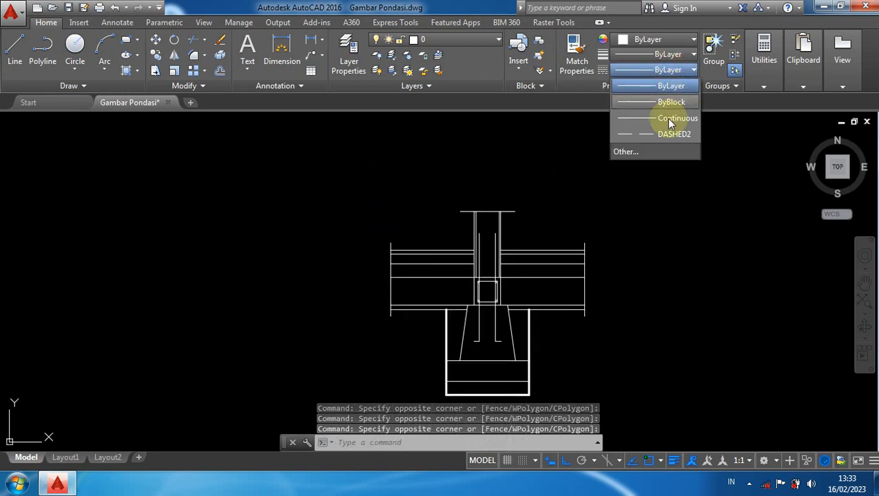
left_click(665, 135)
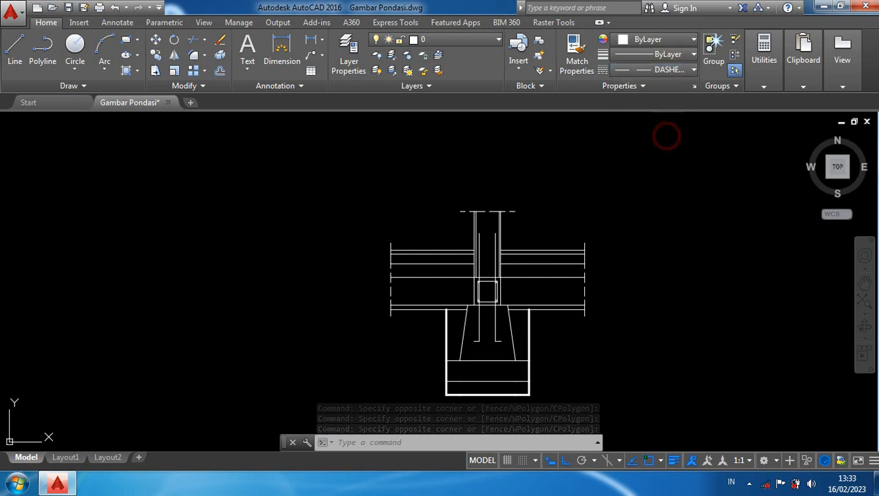
Step: Set the linetype scale of the selected dashed end lines and column cap line to 0.5, then clear the selection
scroll(483, 204, "up", 3)
right_click(486, 197)
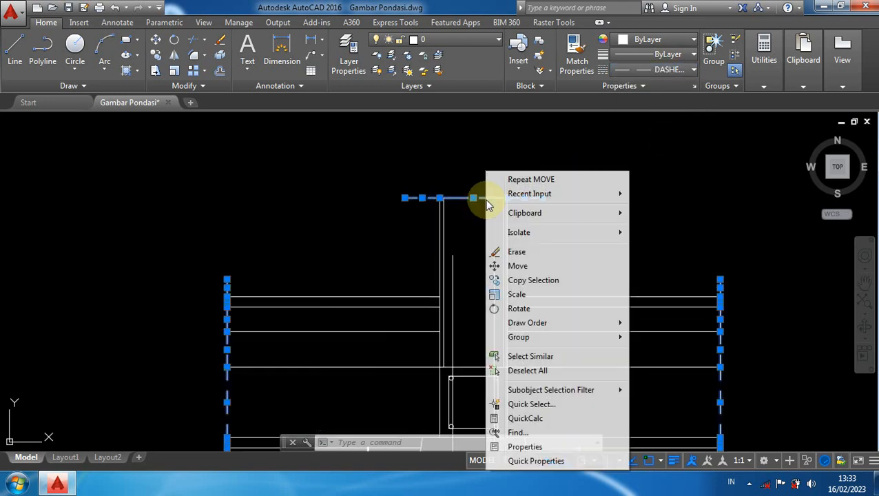
left_click(527, 447)
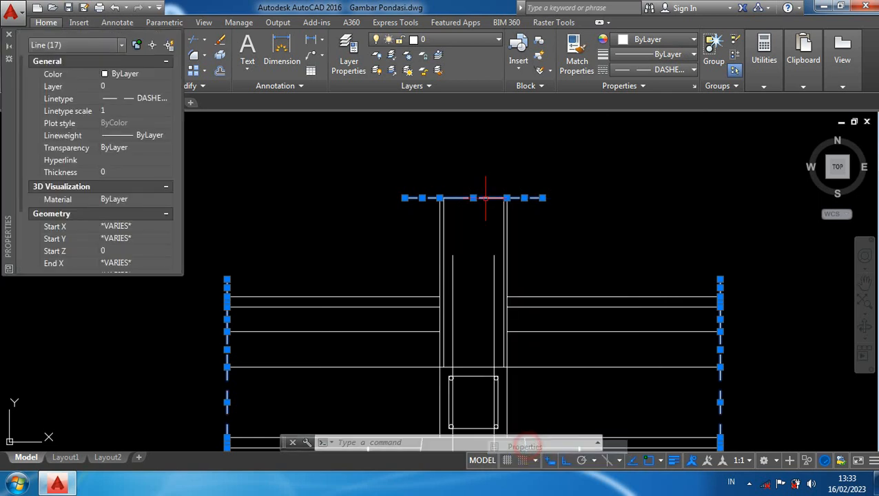
left_click(112, 111)
type("0.5")
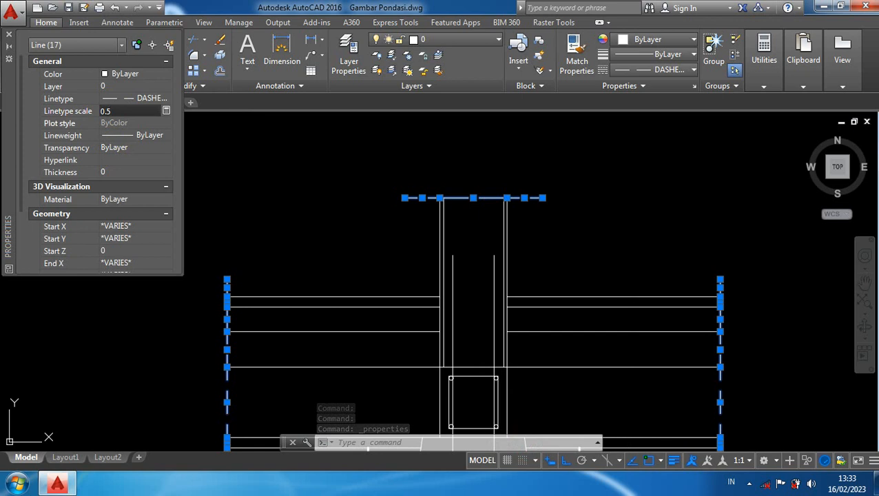
key("Return")
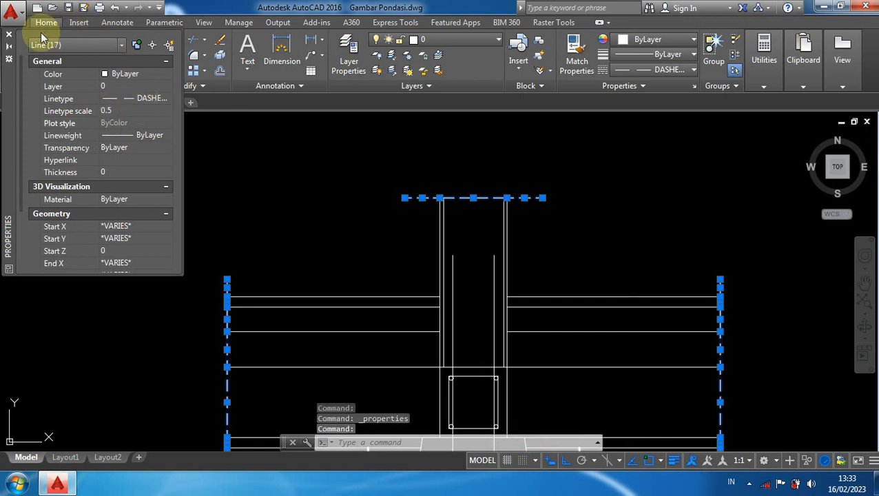
left_click(9, 35)
scroll(231, 162, "down", 2)
key("Escape")
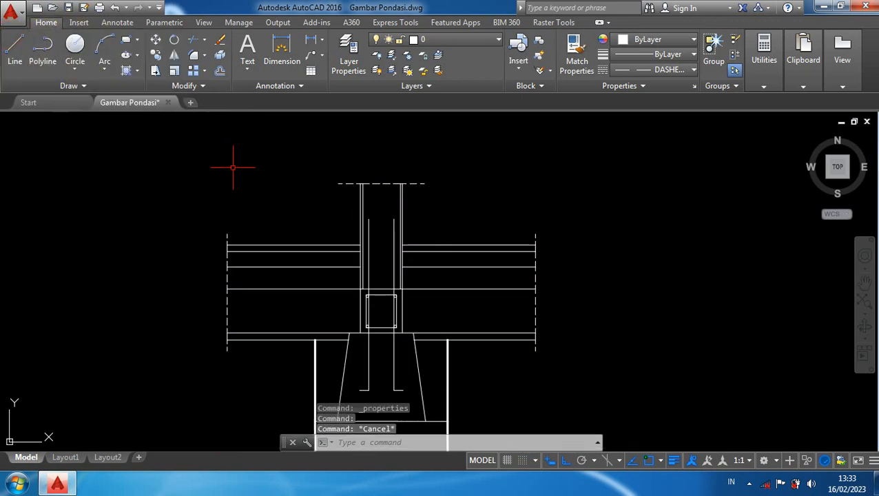
Step: Hatch the trapezoidal stone foundation body with the GRAVEL pattern at scale 0.8
middle_click_drag(243, 176, 256, 161)
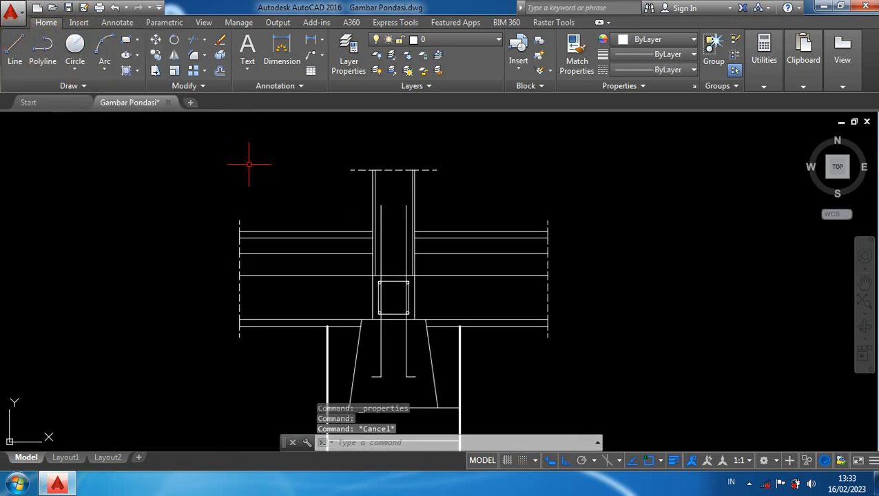
scroll(265, 162, "down", 2)
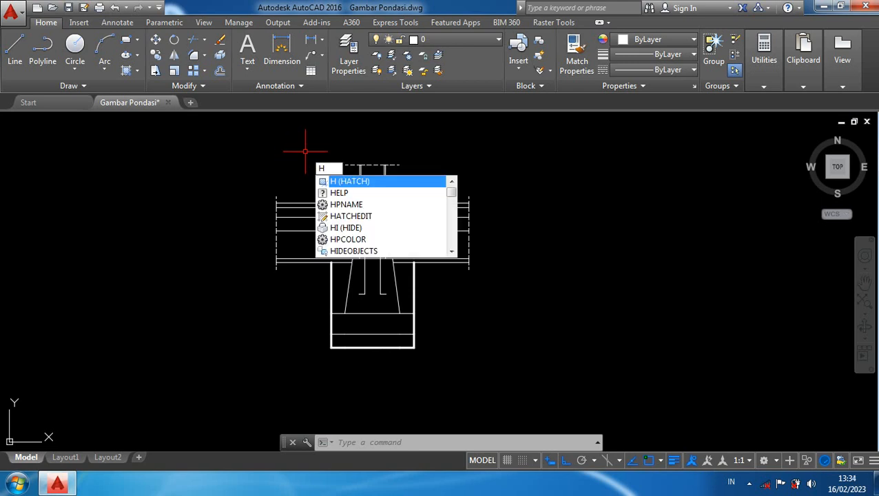
key("Return")
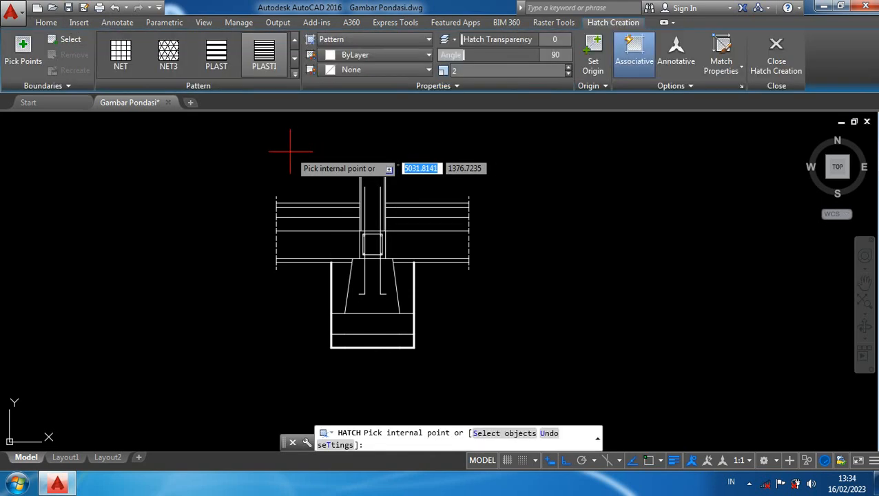
left_click(293, 74)
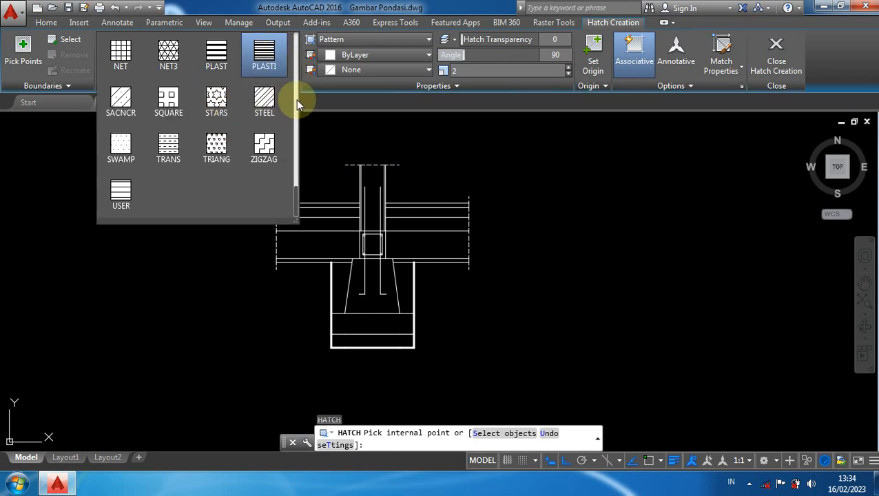
left_click_drag(297, 195, 300, 117)
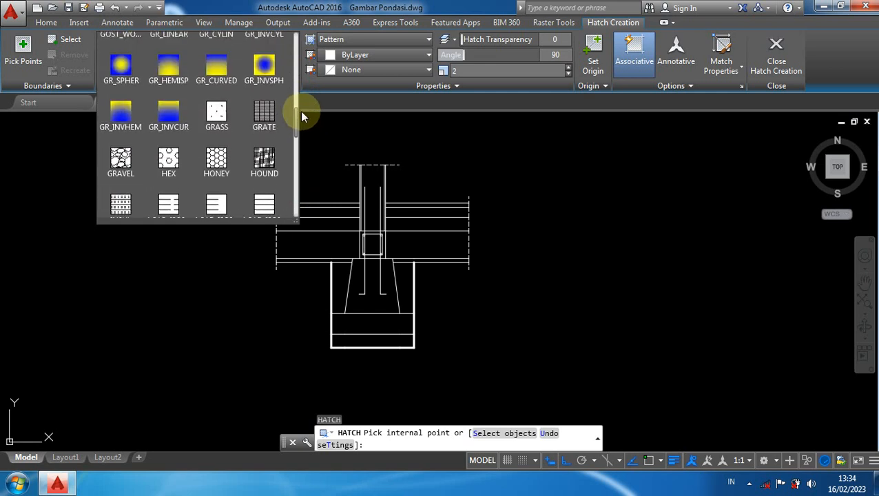
left_click(120, 161)
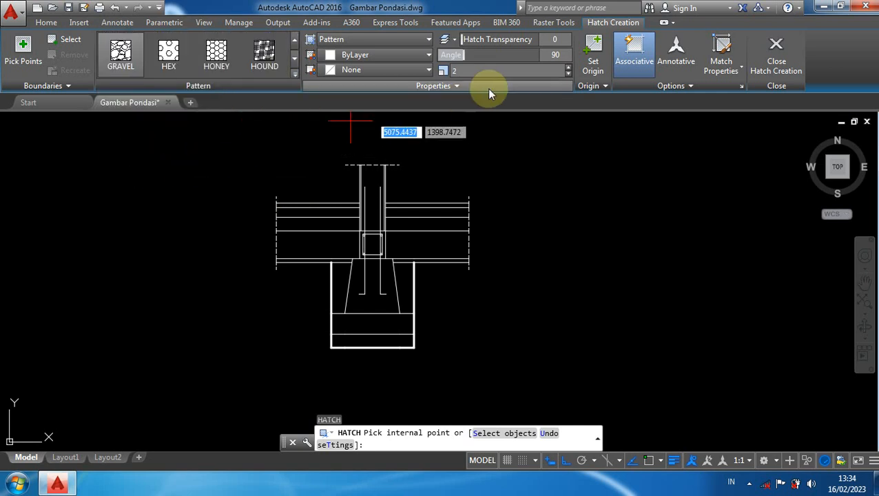
left_click(469, 70)
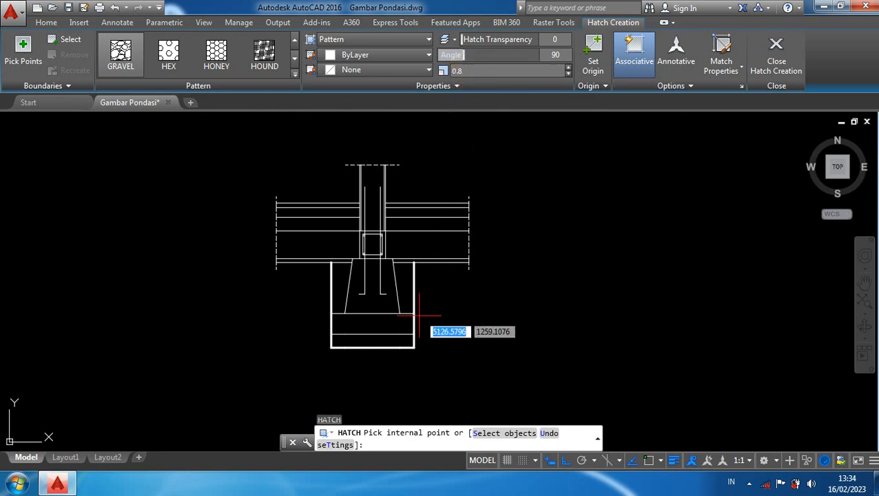
scroll(397, 317, "up", 2)
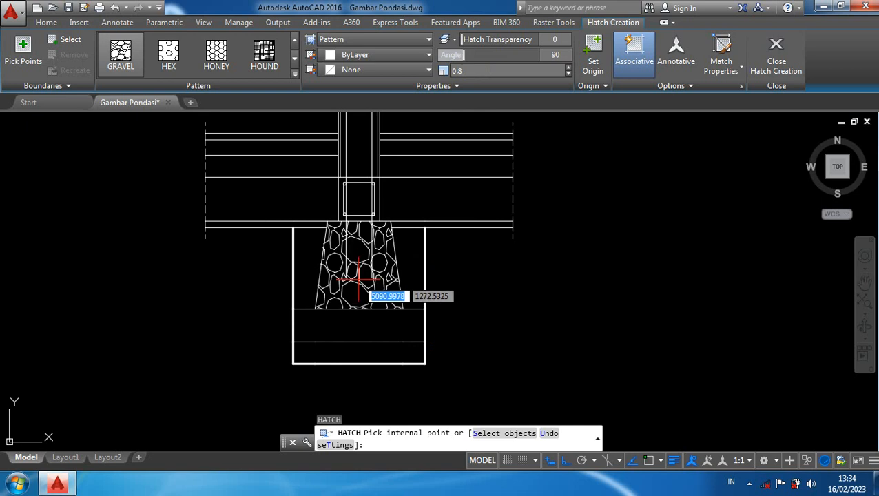
left_click(358, 279)
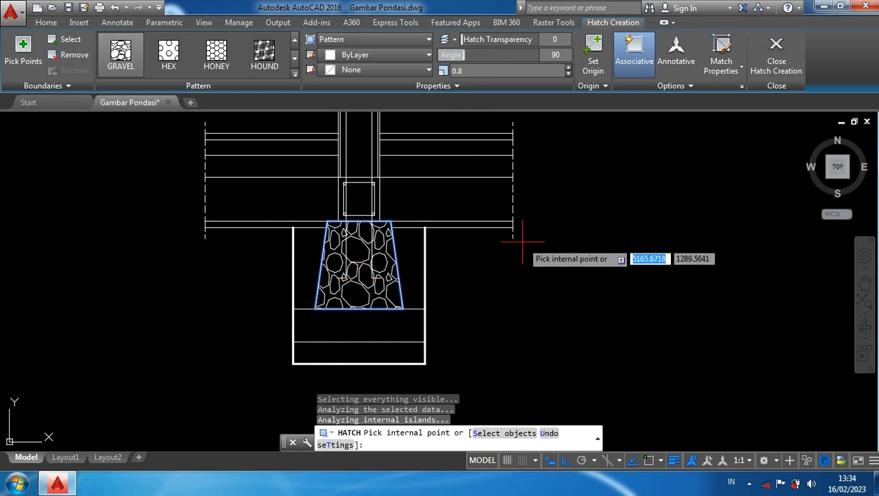
key("Return")
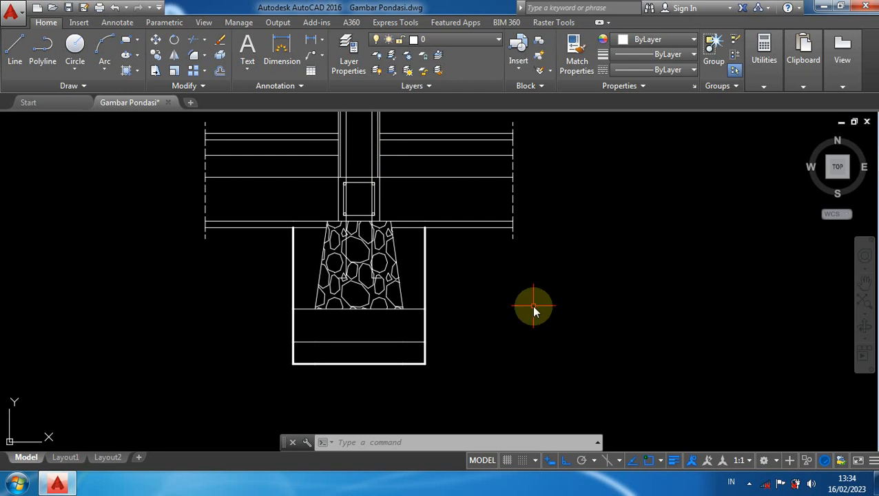
Step: Set up a new hatch with the PLASTI pattern, scale 2 and angle 90
type("h")
key("Return")
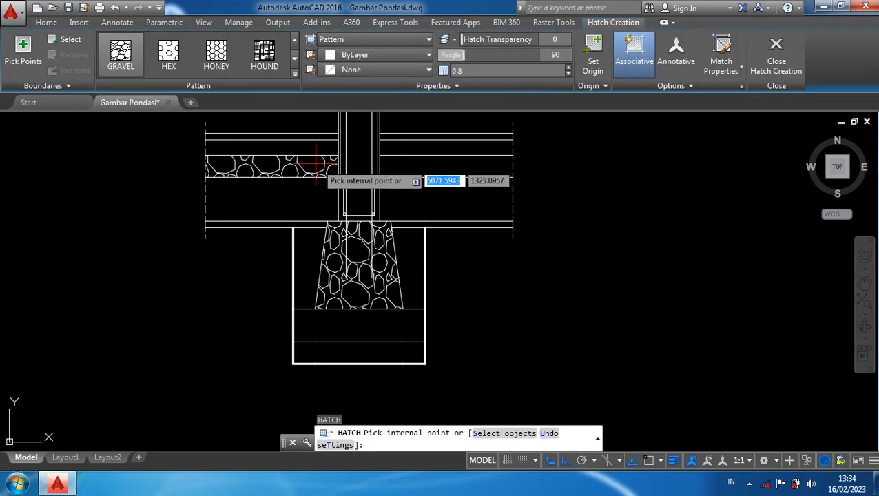
left_click(295, 73)
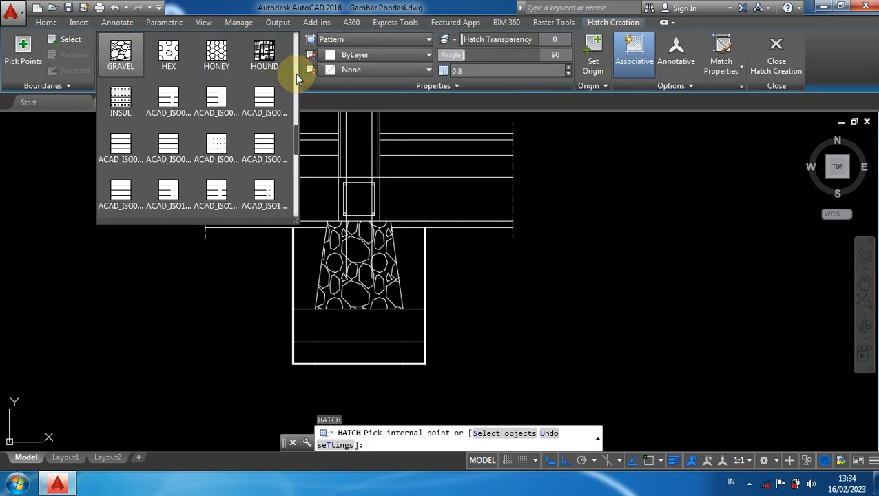
mouse_move(295, 134)
left_mouse_down()
mouse_move(296, 198)
mouse_move(294, 182)
left_mouse_up()
left_click(268, 137)
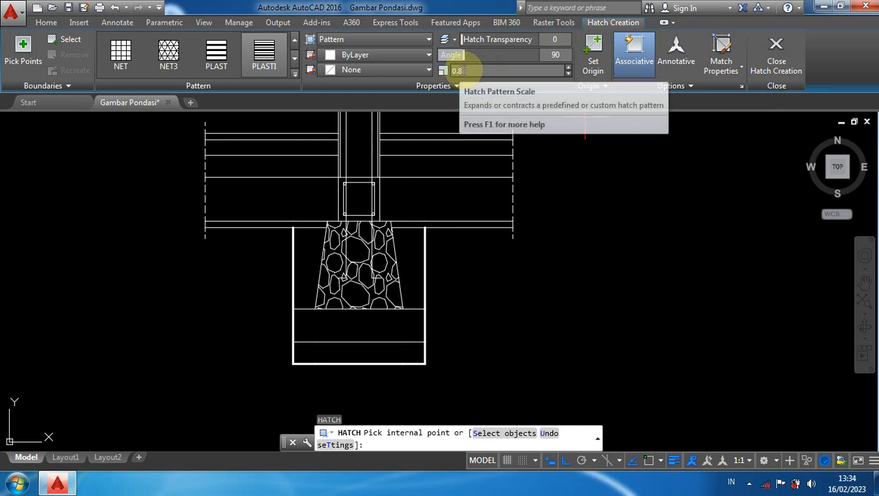
left_click(461, 70)
type("2")
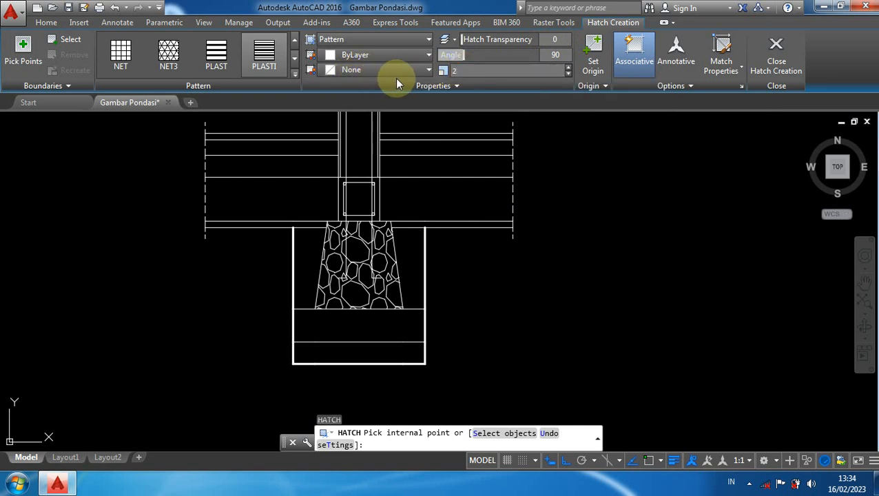
left_click(555, 55)
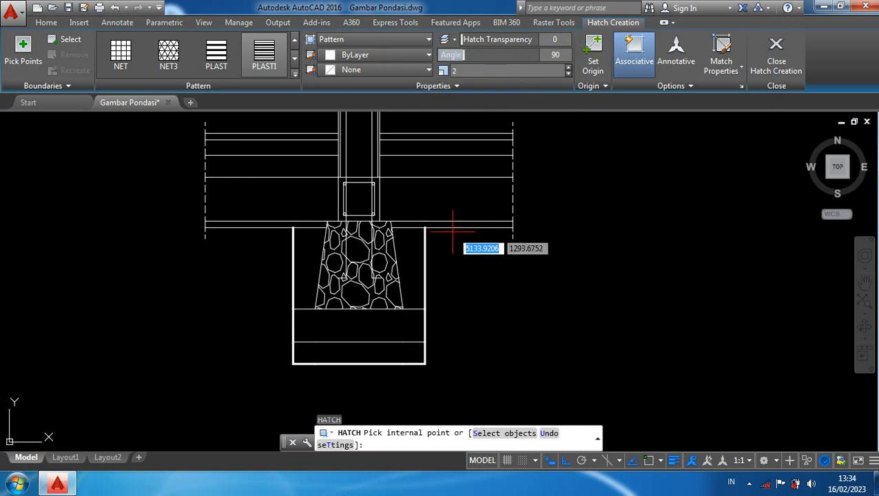
Step: Fill the soil bands on both sides of the tie beam and the trench areas flanking the stone foundation with the hatch
left_click(432, 198)
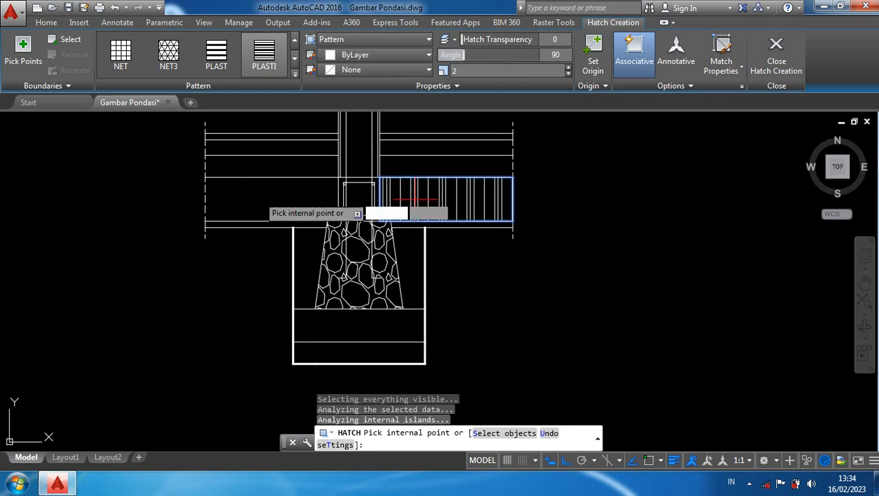
left_click(248, 192)
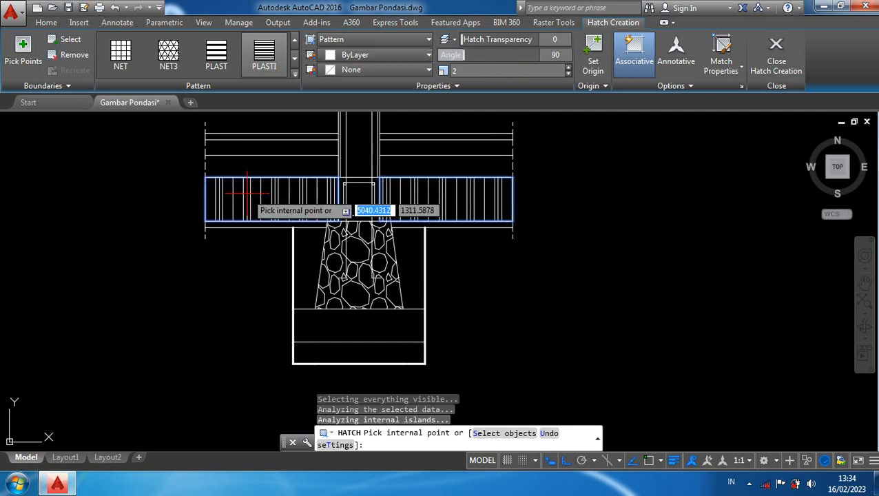
left_click(303, 257)
left_click(412, 272)
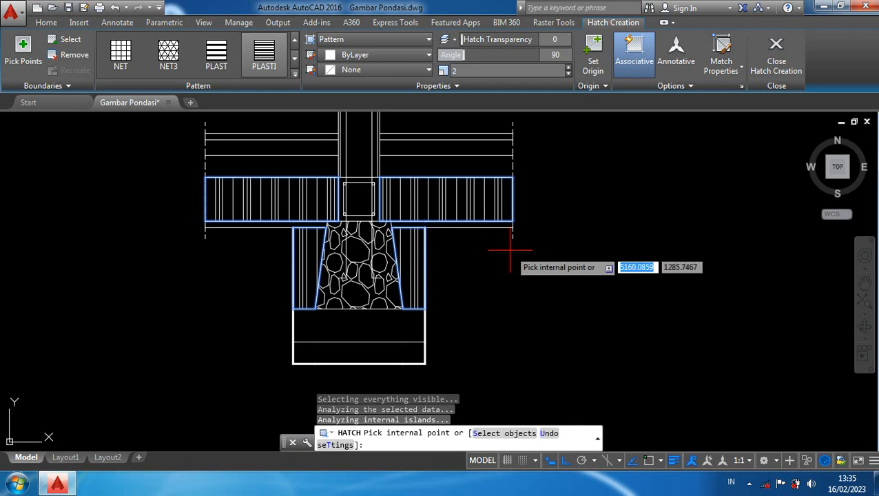
key("Return")
Step: Set up a new hatch with the AR-SAND pattern, angle 0 and scale 0.05
scroll(485, 292, "down", 2)
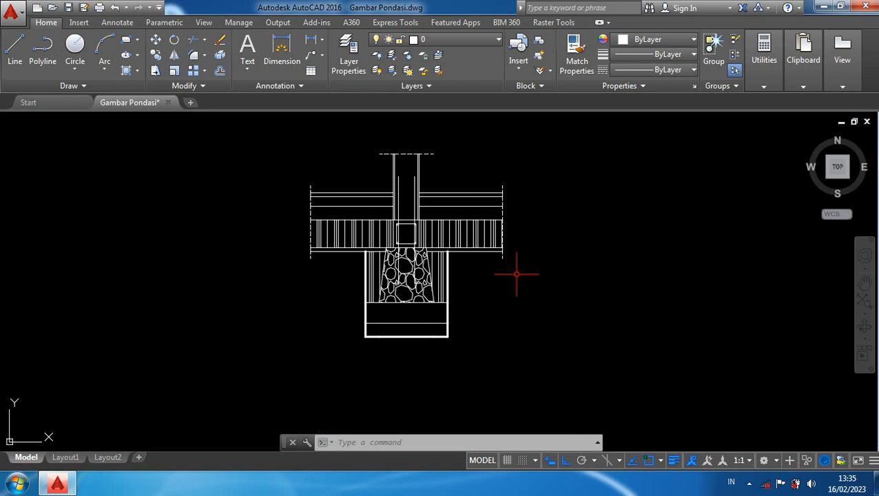
key("Return")
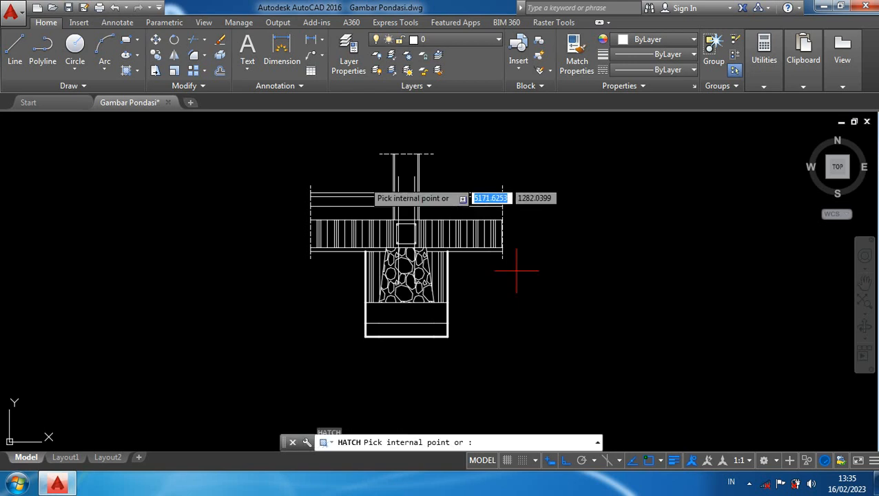
left_click(293, 77)
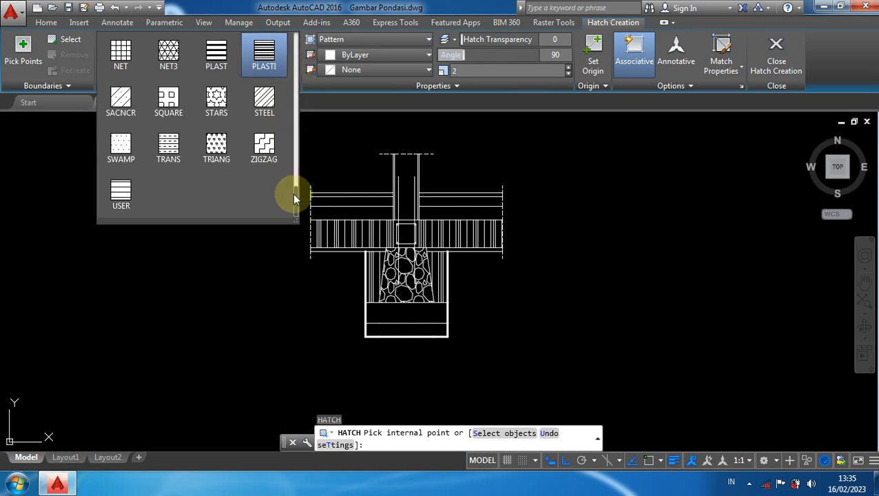
left_click_drag(294, 193, 310, 66)
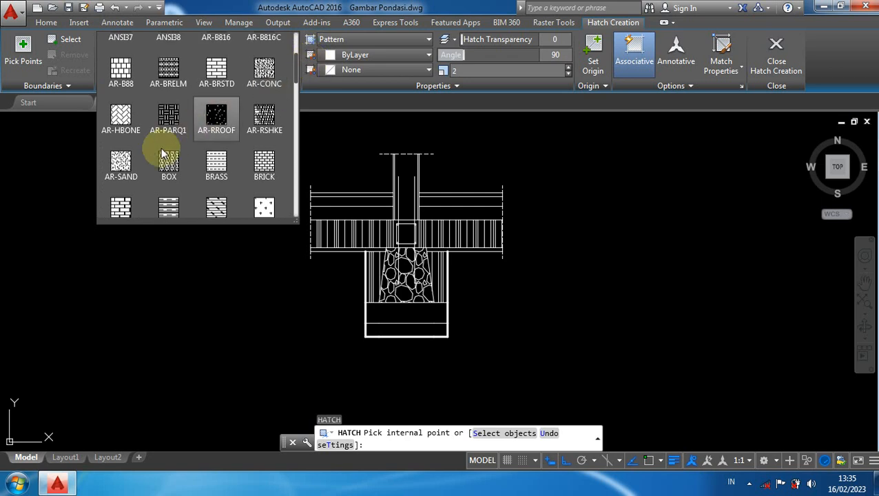
left_click(122, 160)
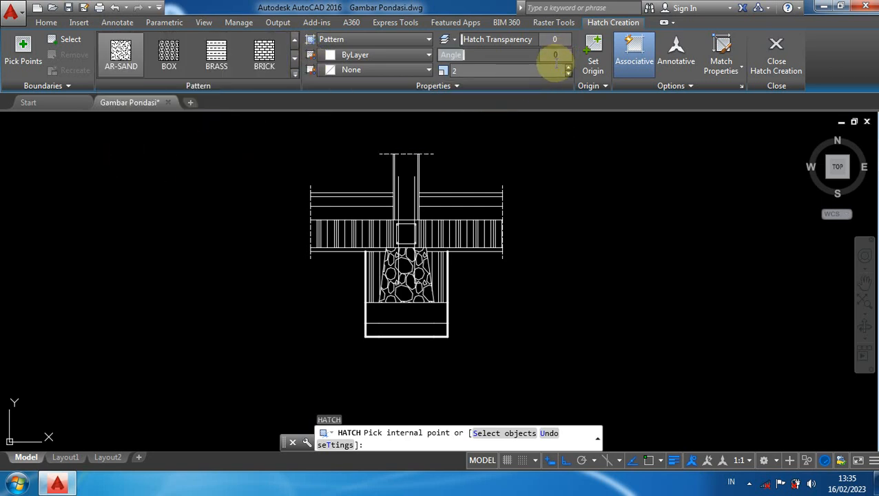
left_click_drag(549, 56, 467, 61)
left_click(458, 72)
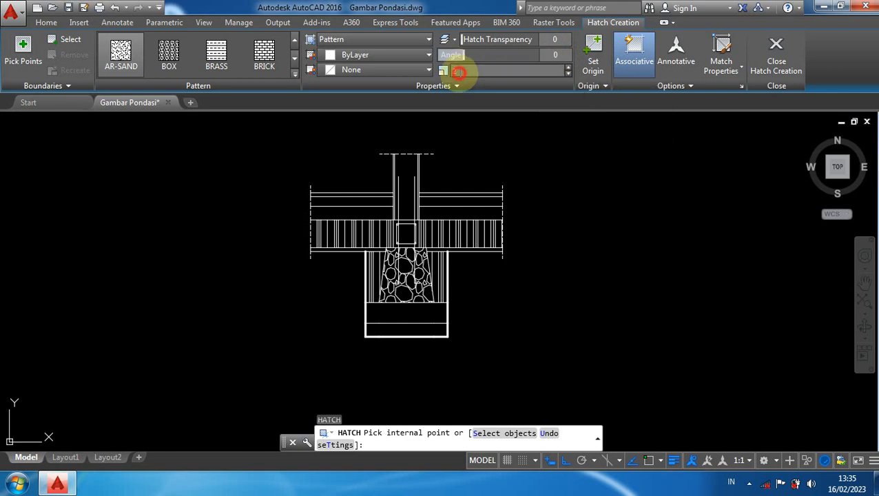
double_click(458, 72)
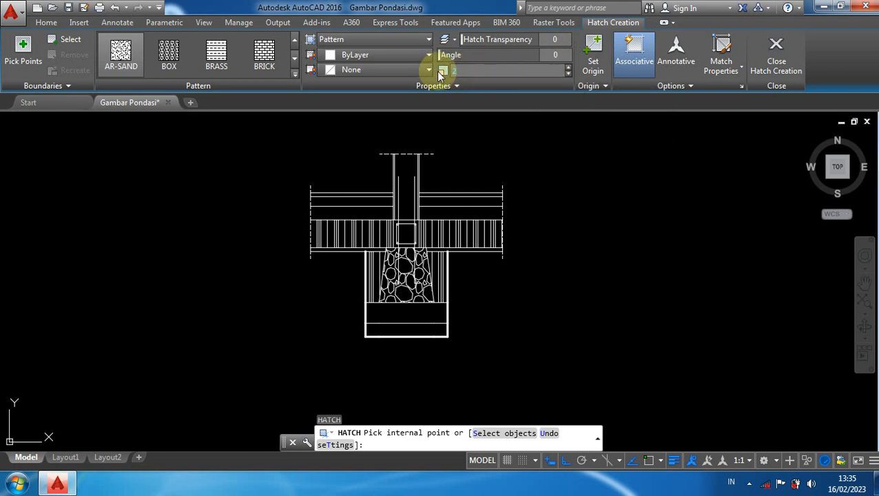
type("0.05")
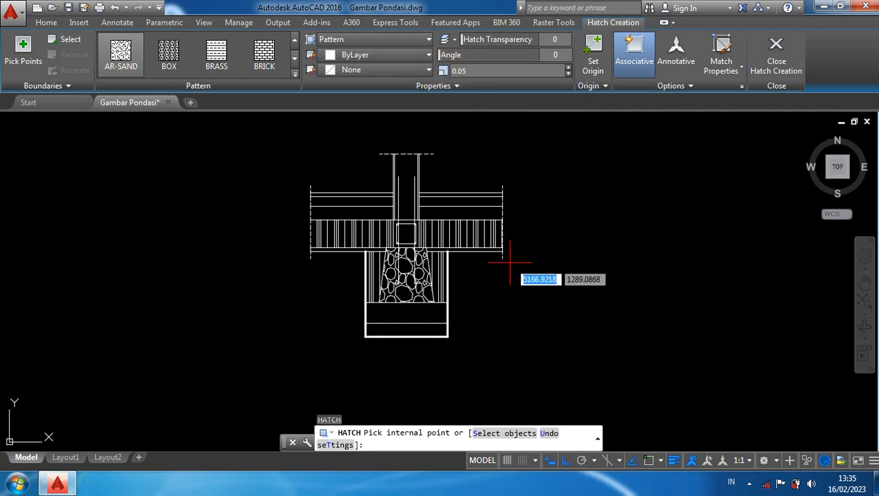
Step: Fill the bottom layer of the foundation trench and the two bands directly above the soil with the sand hatch
scroll(439, 337, "up", 2)
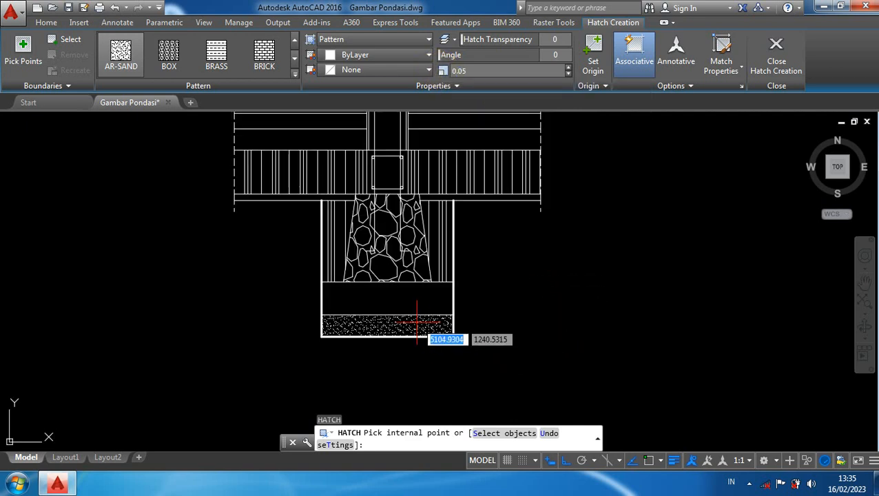
left_click(418, 322)
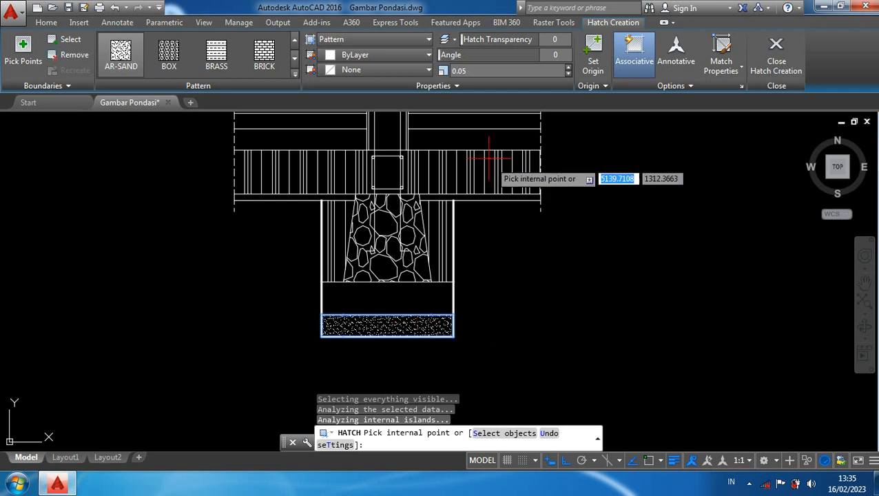
left_click(479, 139)
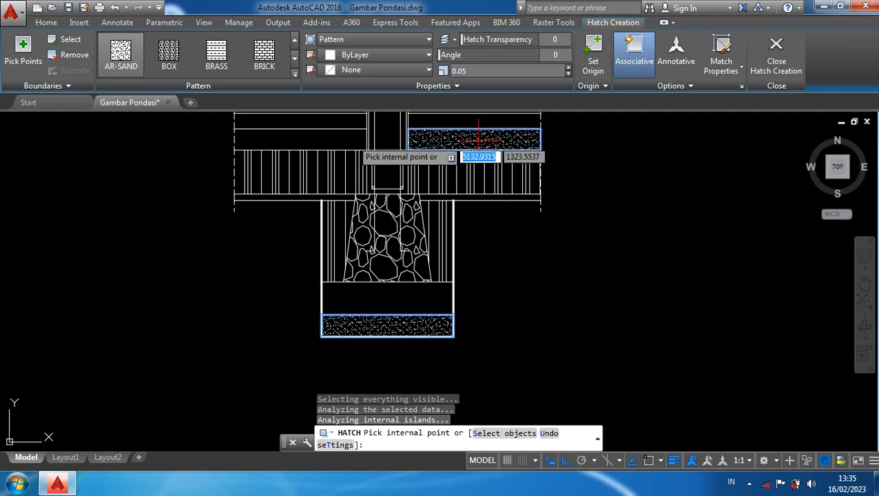
left_click(304, 138)
middle_click_drag(304, 137, 316, 239)
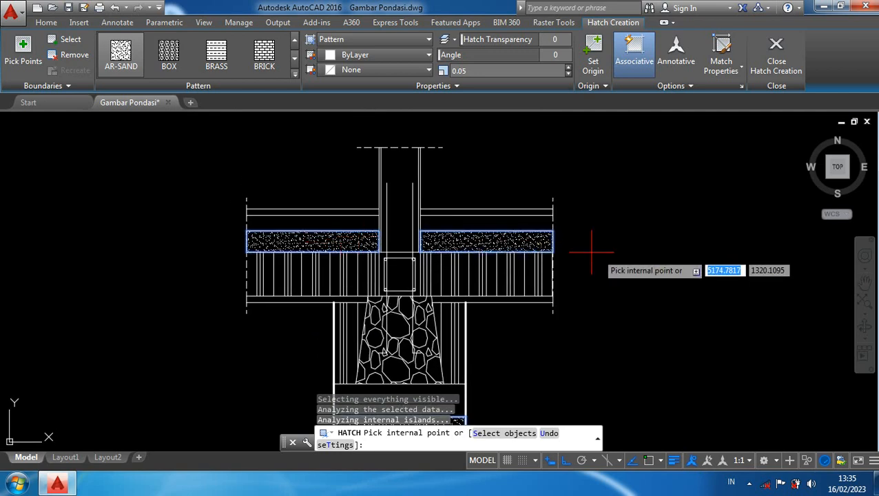
key("Return")
Step: Set up a new hatch with the AR-CONC pattern, angle 0 and scale 0.025
scroll(626, 235, "down", 2)
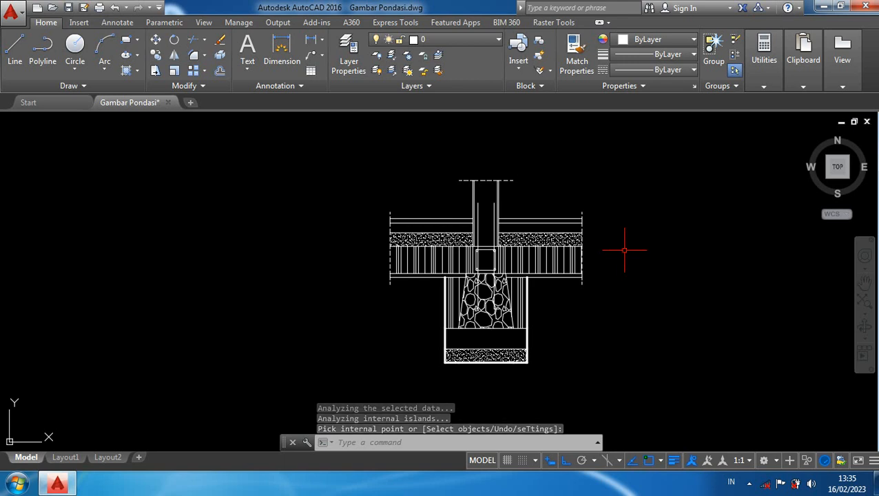
type("h")
key("Return")
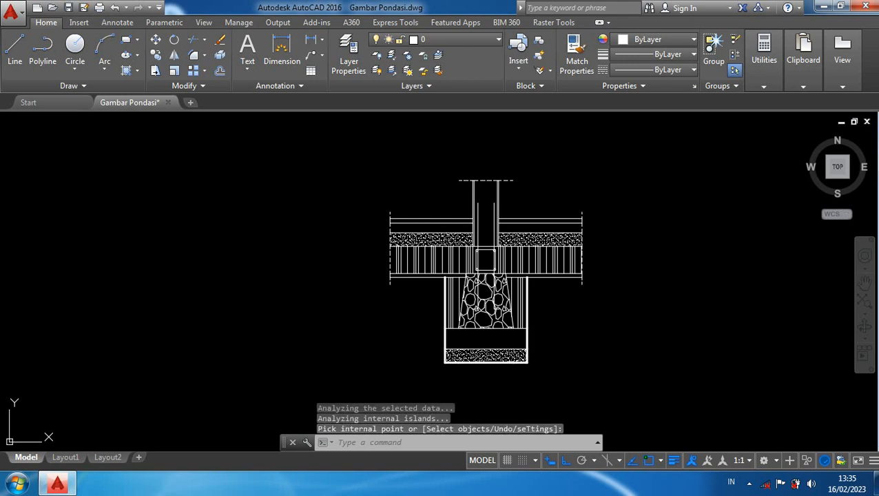
left_click(293, 75)
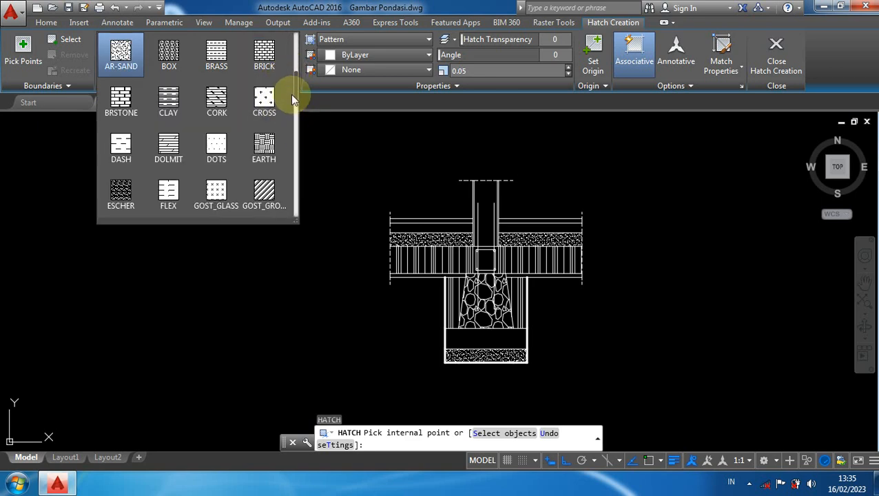
mouse_move(294, 93)
left_mouse_down()
mouse_move(294, 108)
mouse_move(294, 55)
mouse_move(297, 74)
left_mouse_up()
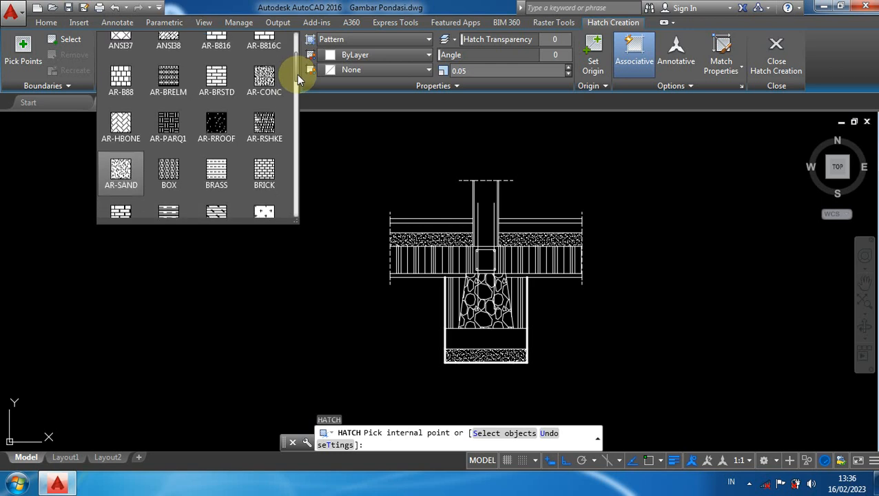
left_click(266, 78)
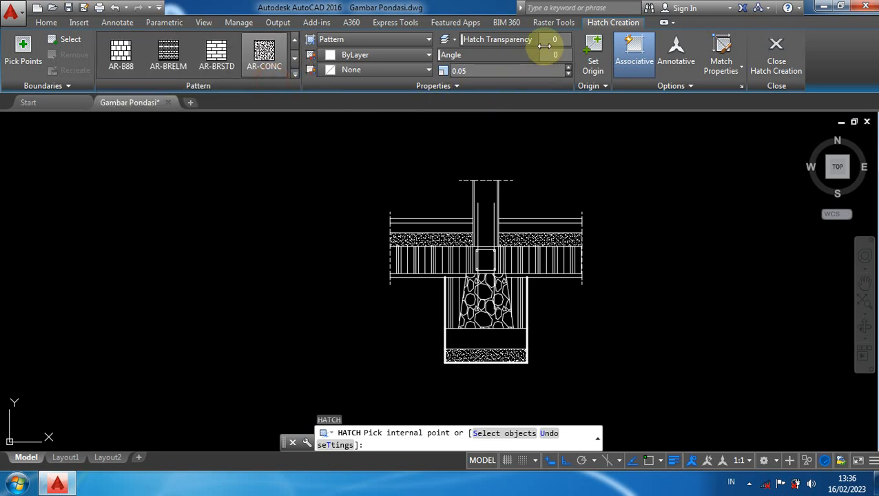
left_click(470, 71)
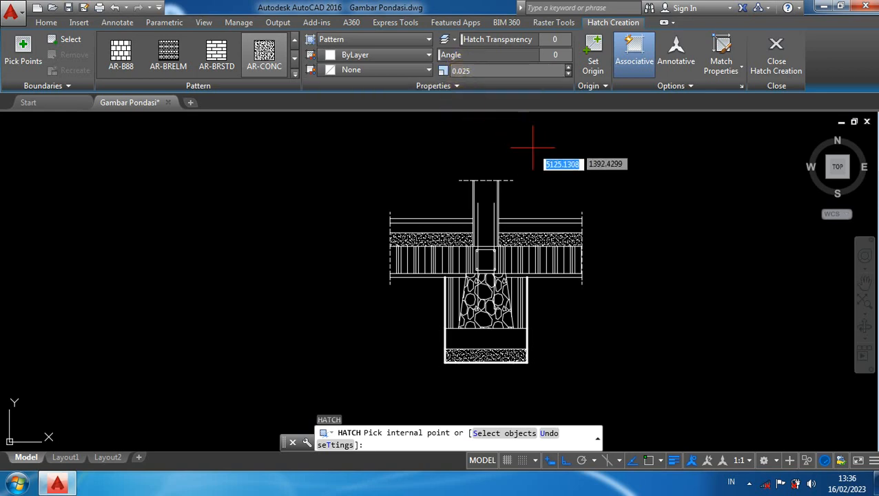
Step: Fill the two bands directly above the sand and the two thin strips directly below the soil with the concrete hatch
scroll(558, 258, "up", 4)
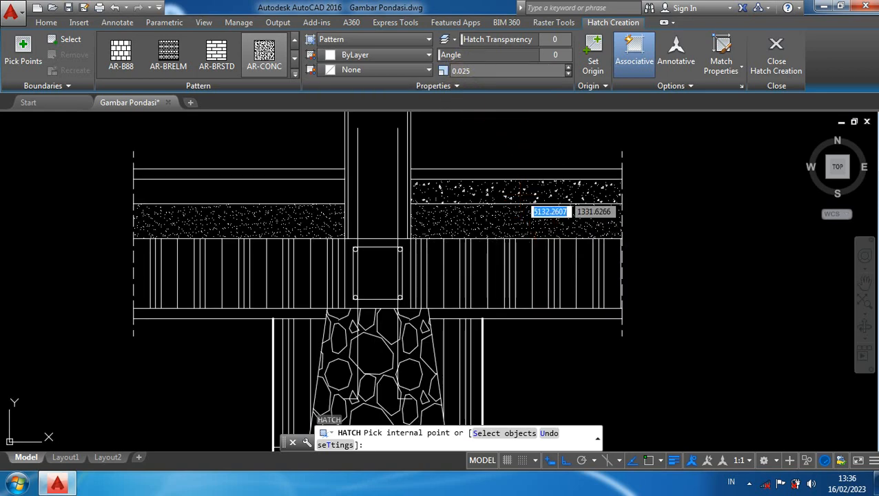
left_click(422, 194)
left_click(234, 192)
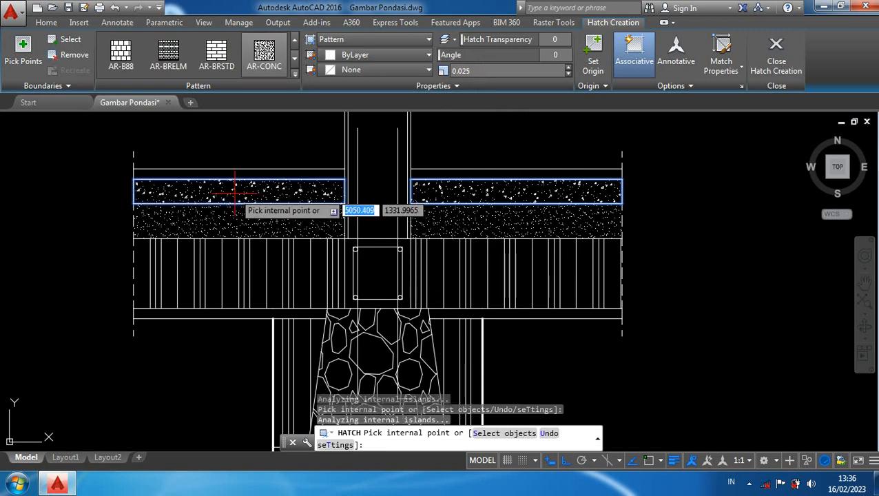
scroll(554, 315, "up", 2)
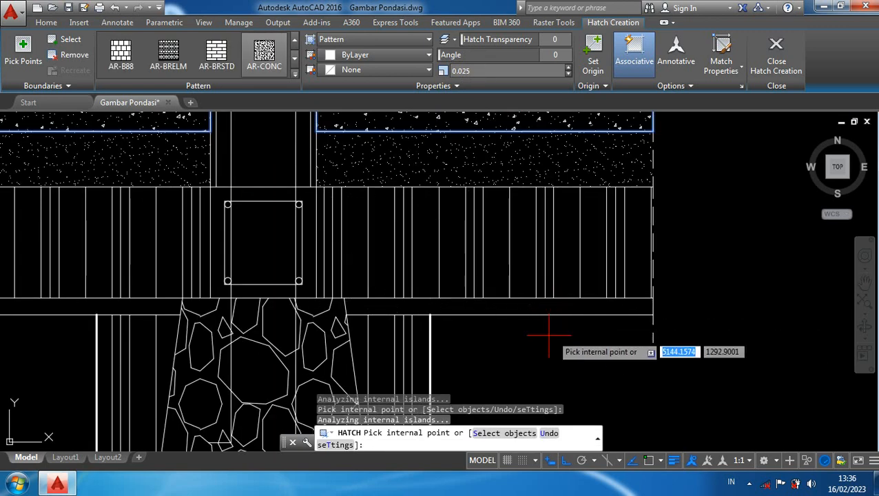
middle_click_drag(530, 339, 654, 297)
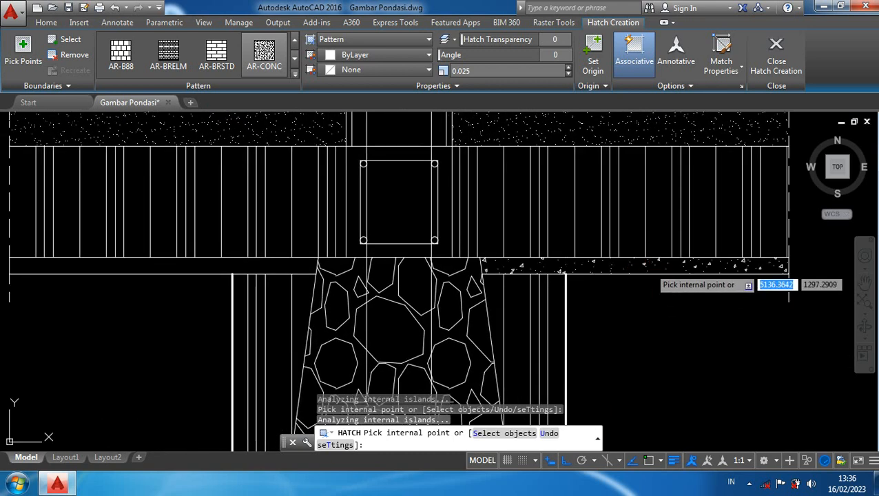
left_click(650, 267)
left_click(172, 266)
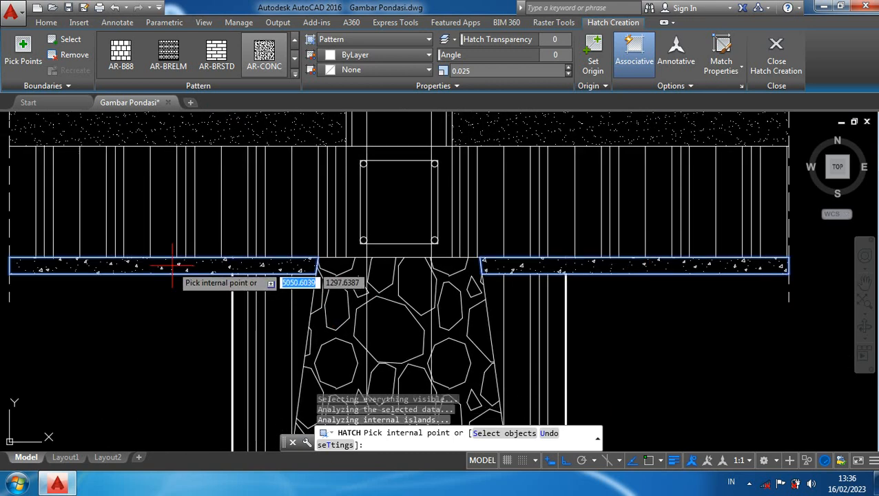
scroll(146, 320, "down", 4)
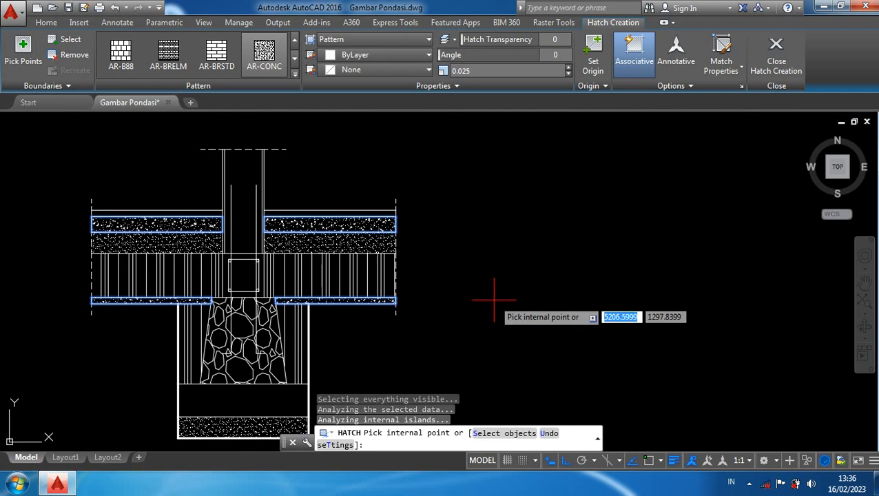
key("Return")
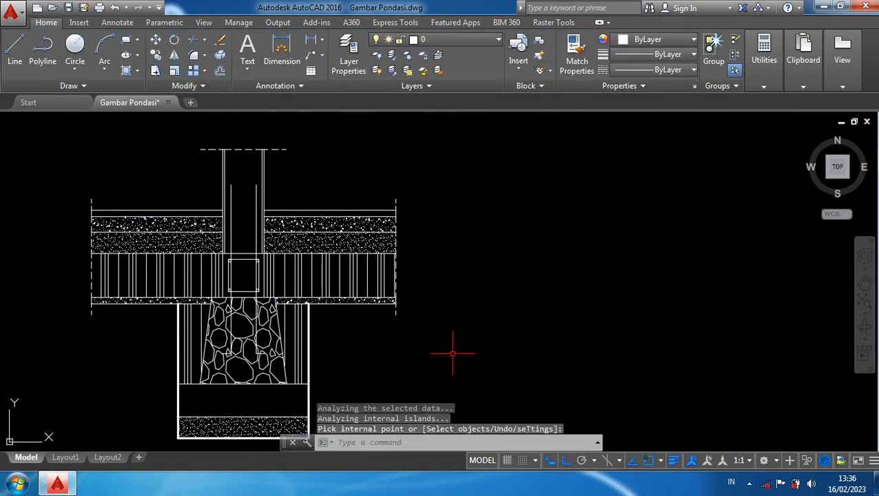
Step: Turn off ortho mode during a trial polyline started on the base line of the stone foundation, and cancel that polyline
middle_click_drag(427, 356, 481, 296)
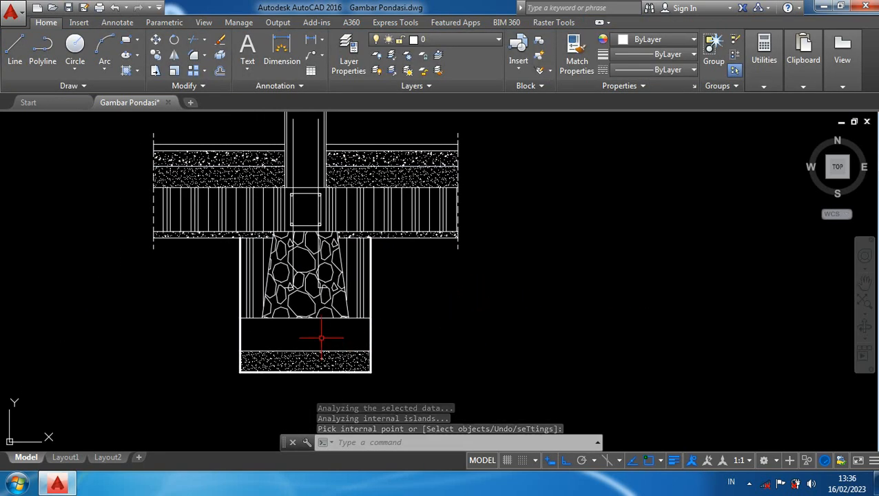
mouse_move(321, 338)
middle_mouse_down()
mouse_move(366, 312)
mouse_move(414, 257)
middle_mouse_up()
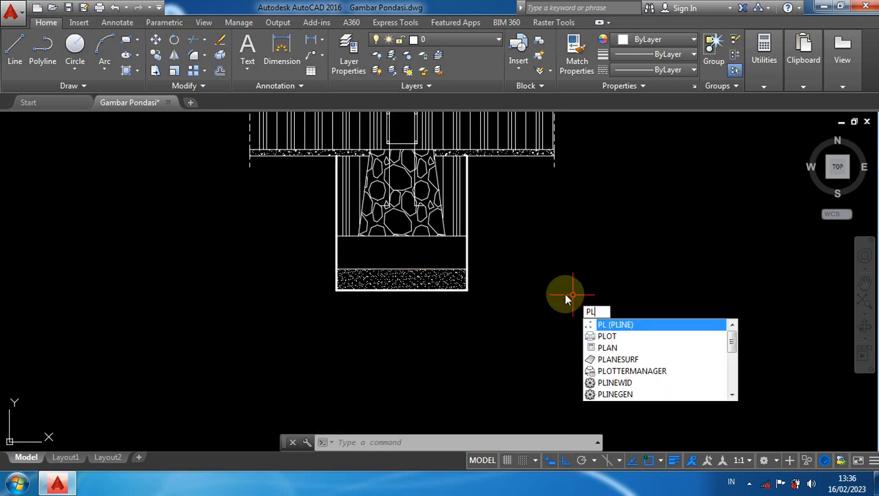
key("Return")
scroll(409, 292, "up", 3)
middle_click_drag(349, 247, 444, 222)
scroll(445, 222, "up", 2)
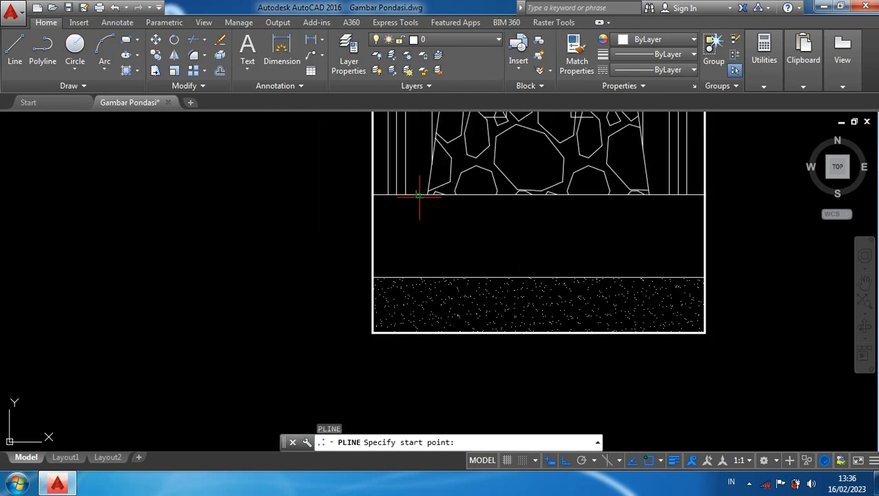
left_click(419, 196)
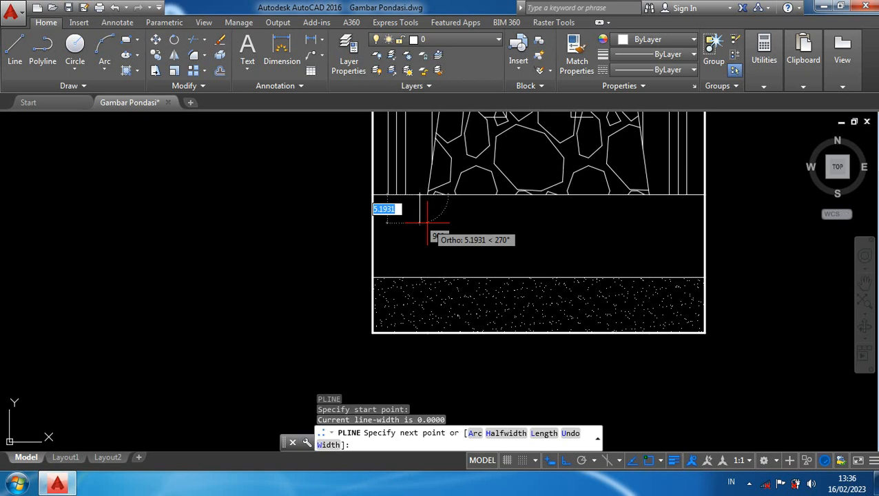
key("F8")
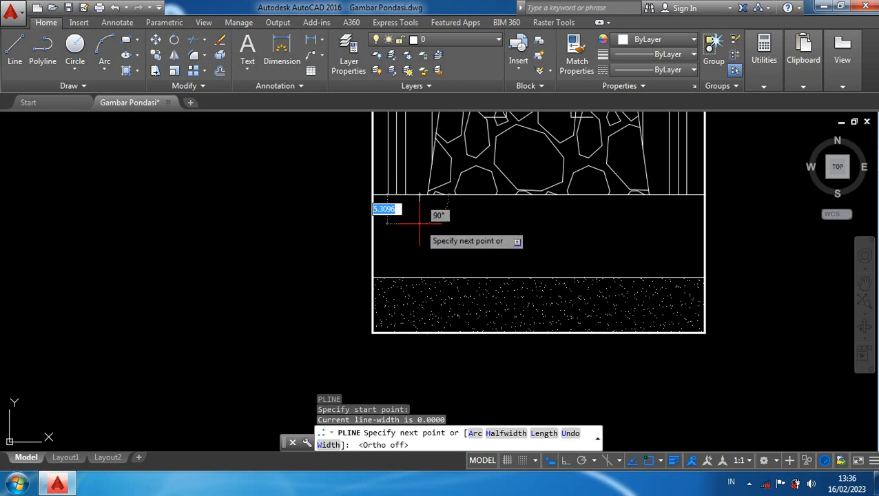
key("Escape")
Step: Draw a rounded, closed stone outline with a polyline in the empty trench layer, spanning from the foundation's base line to the sand layer
type("pl")
key("Return")
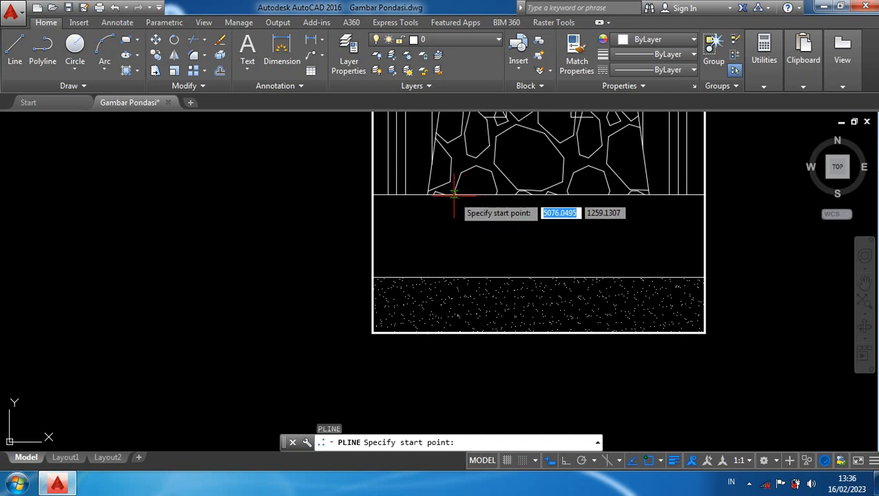
left_click(452, 195)
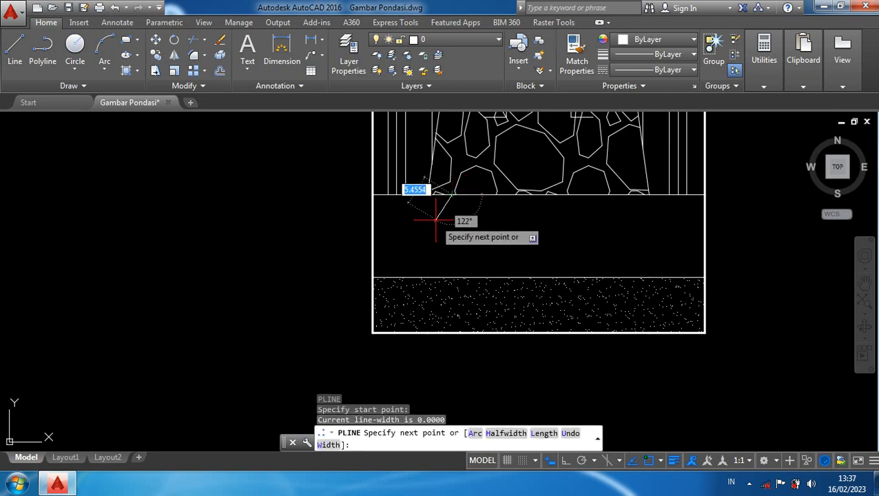
left_click(436, 219)
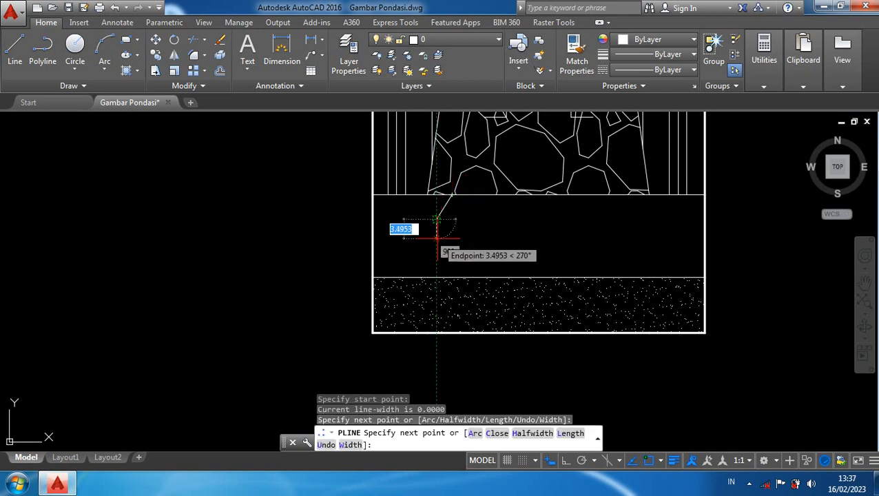
left_click(437, 239)
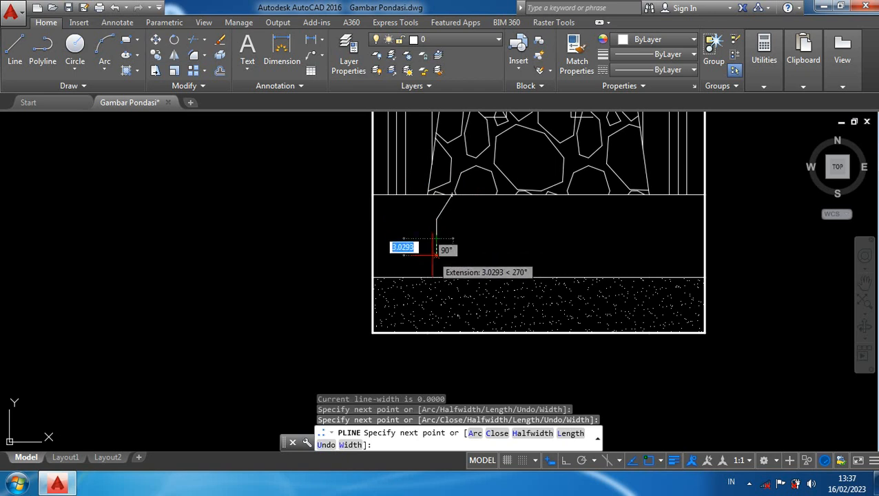
scroll(434, 251, "up", 2)
left_click(445, 270)
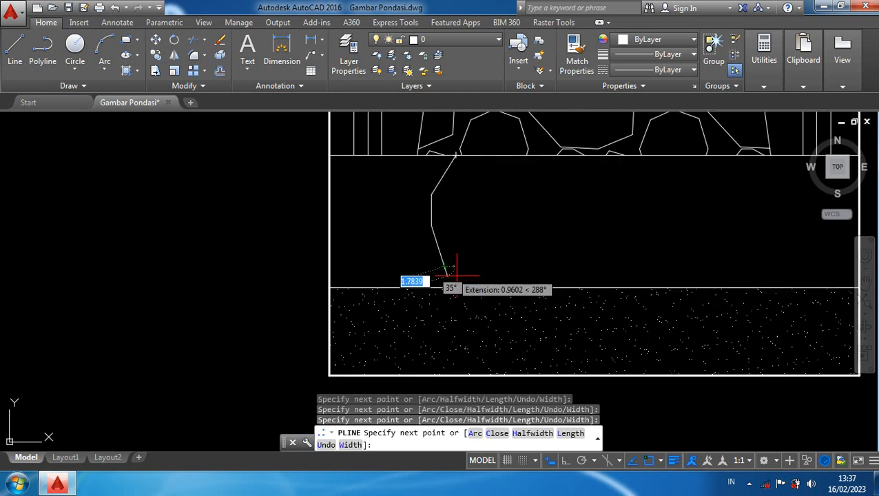
left_click(467, 287)
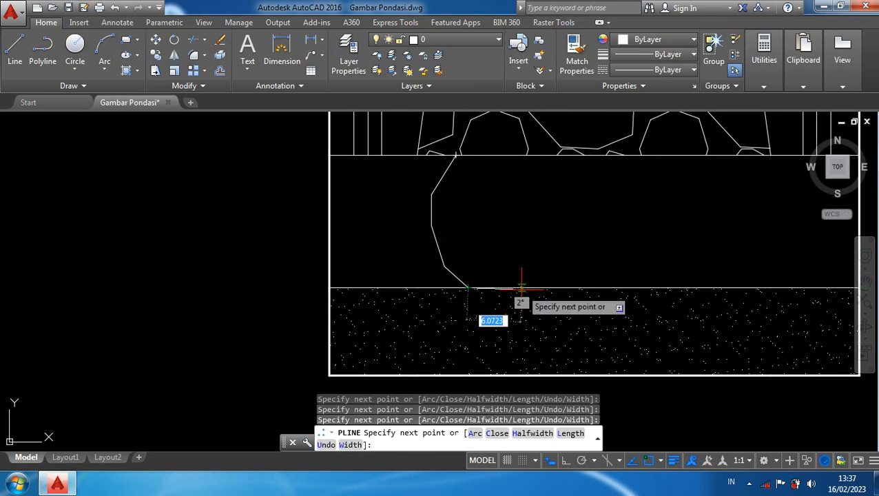
left_click(522, 288)
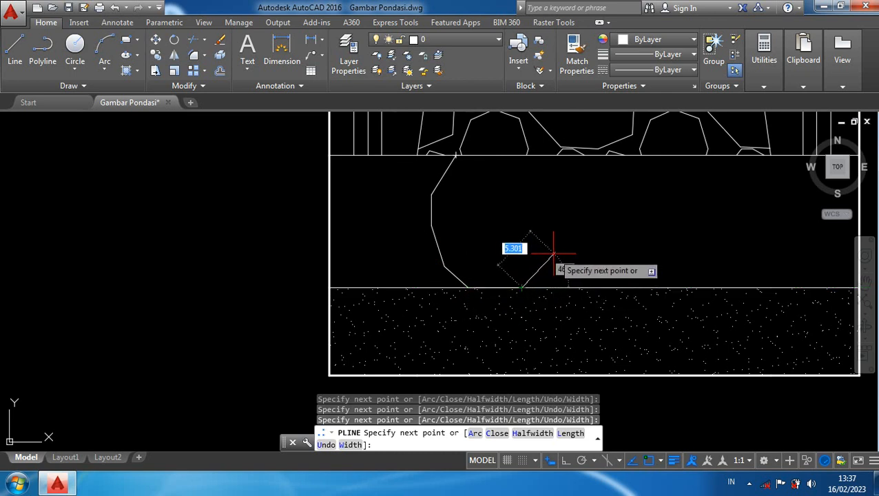
left_click(547, 249)
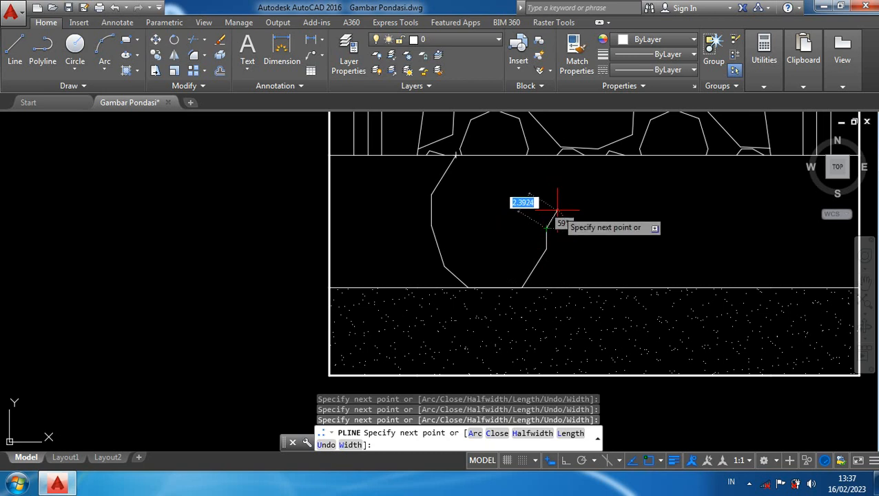
left_click(541, 201)
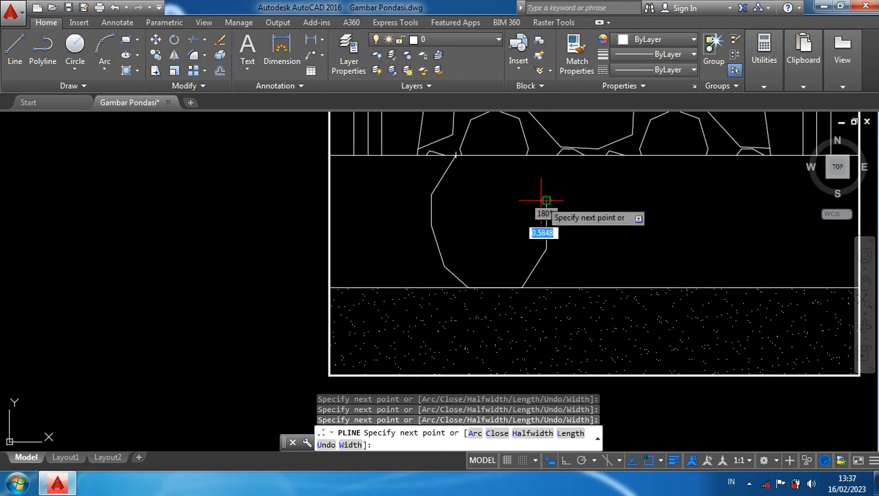
left_click(530, 180)
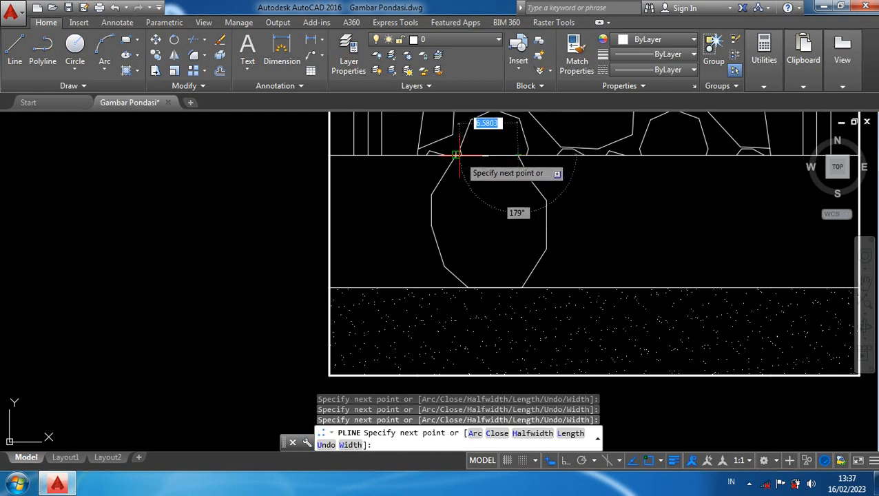
key("Return")
Step: Copy the closed stone outline four times side by side along the trench layer, three to its right and one to its left
scroll(476, 238, "down", 4)
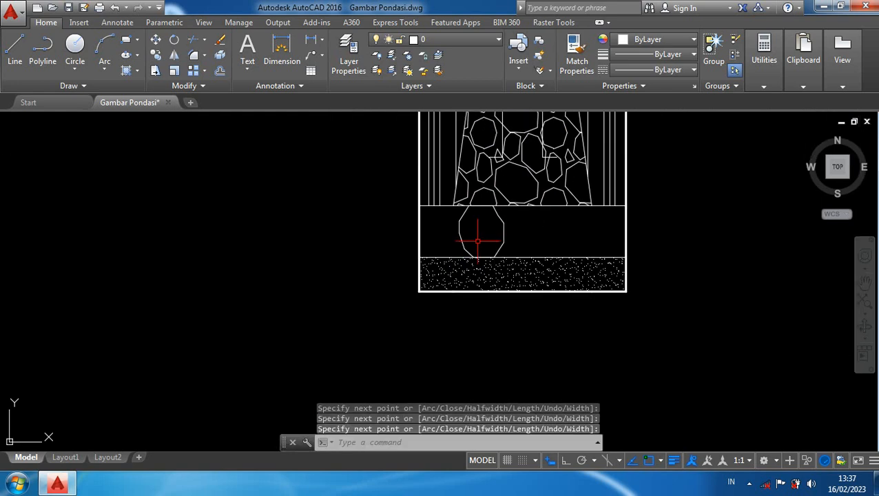
left_click(463, 215)
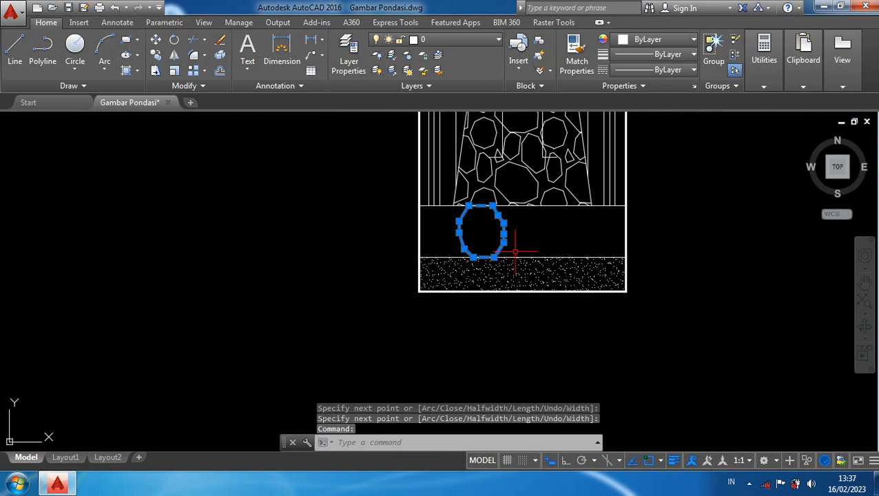
type("c")
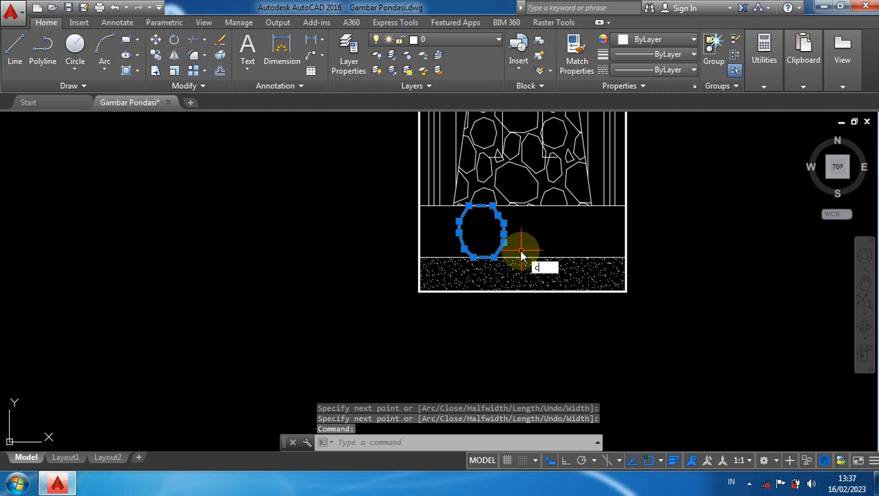
type("o")
key("Return")
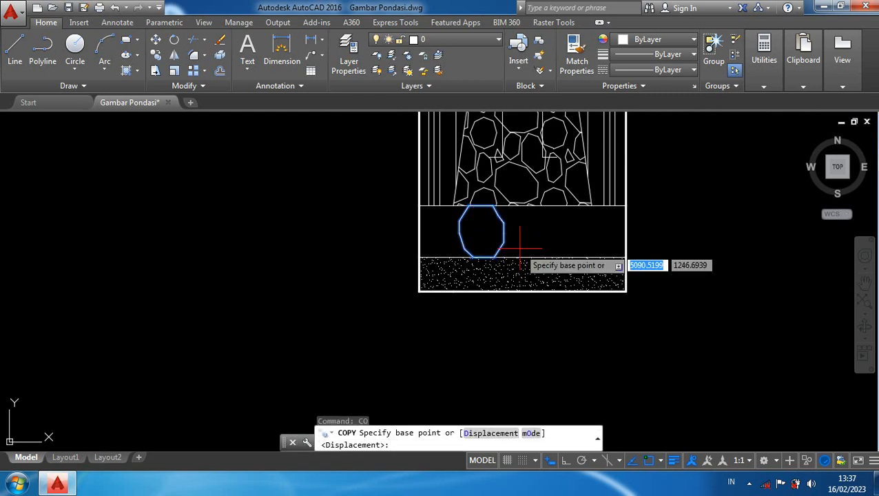
left_click(480, 232)
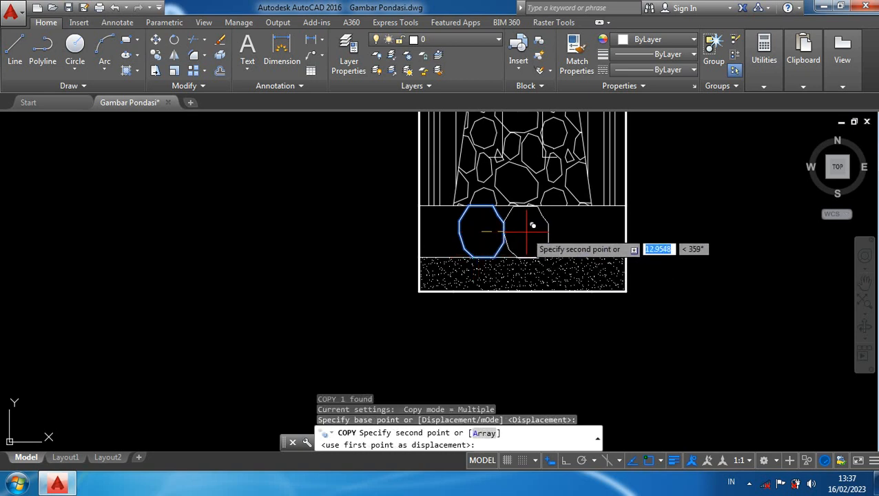
scroll(532, 225, "up", 2)
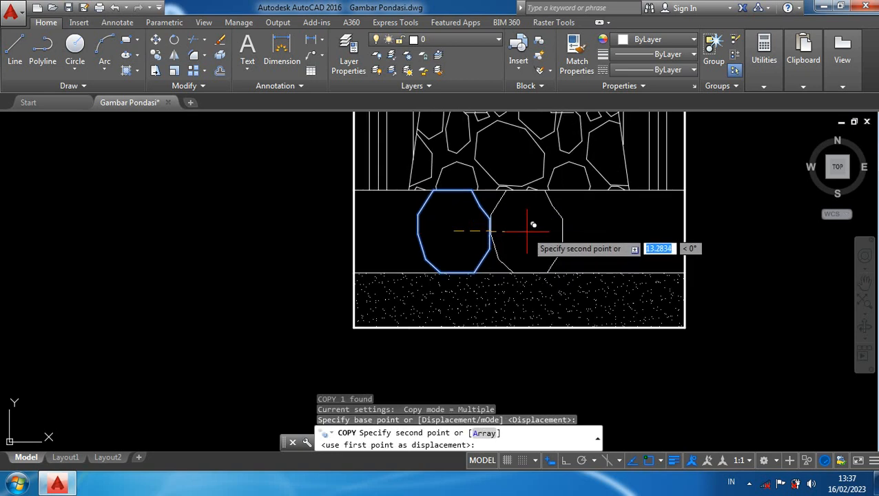
left_click(527, 231)
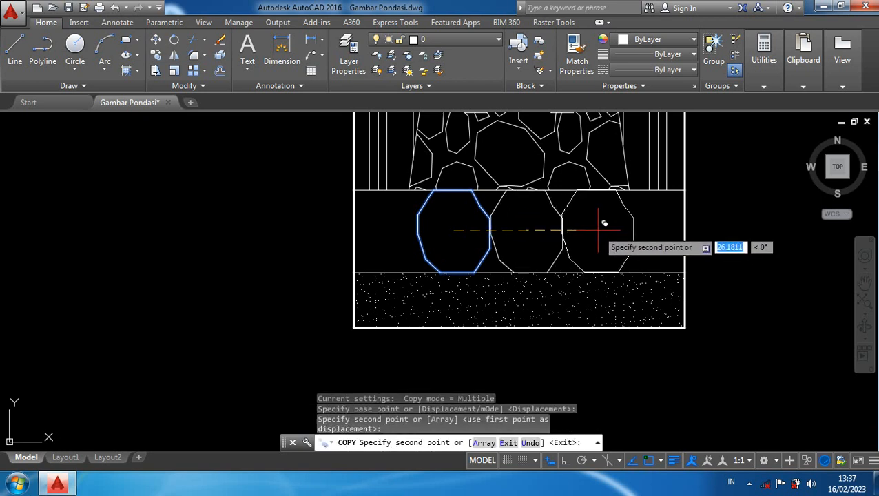
left_click(598, 230)
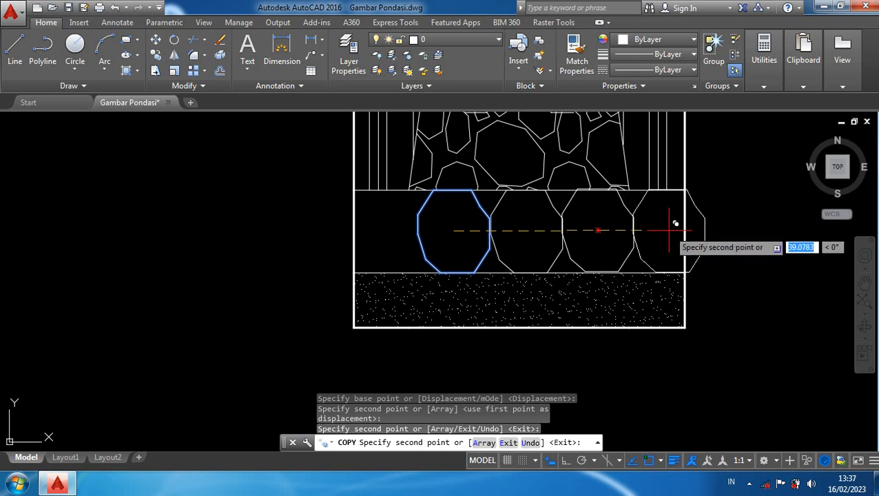
left_click(669, 230)
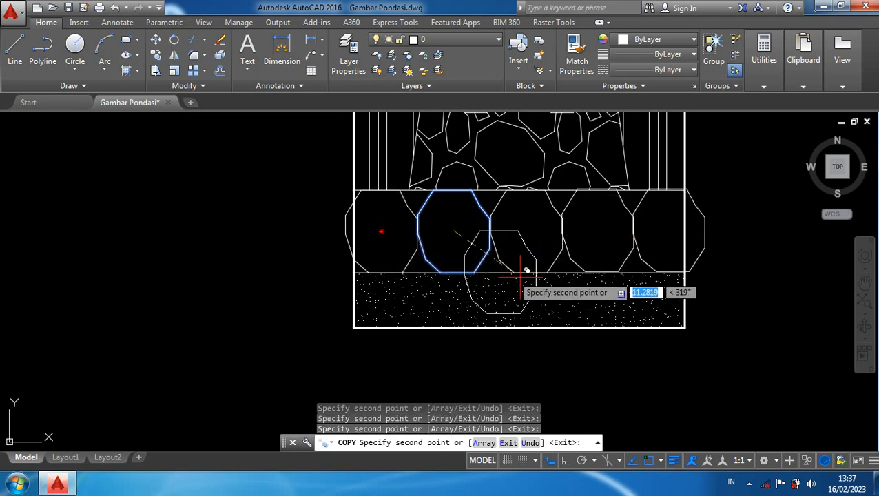
key("Escape")
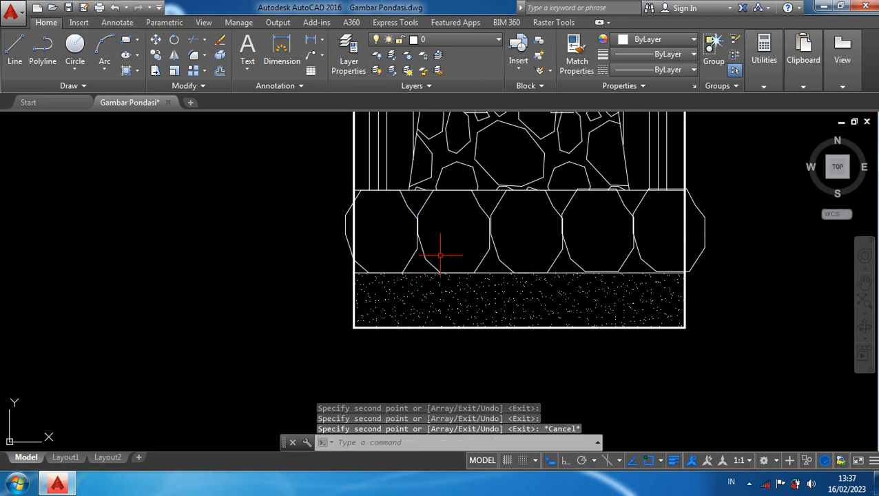
Step: Trim the parts of the two end stones that protrude beyond the trench's left and right walls
type("tr")
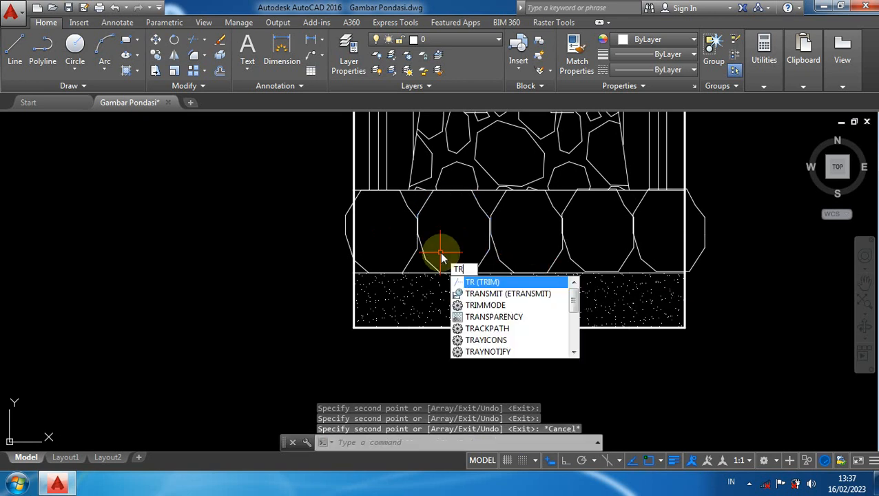
key("Return")
key("Return")
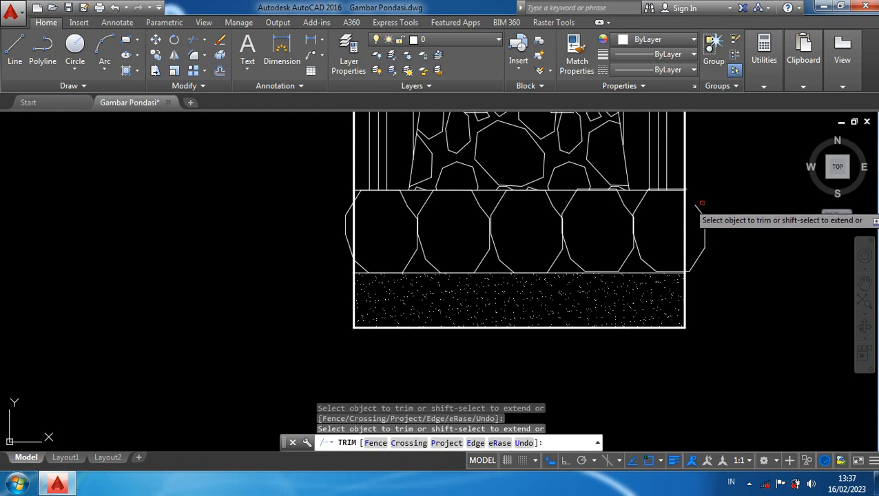
scroll(691, 191, "up", 2)
scroll(691, 190, "up", 1)
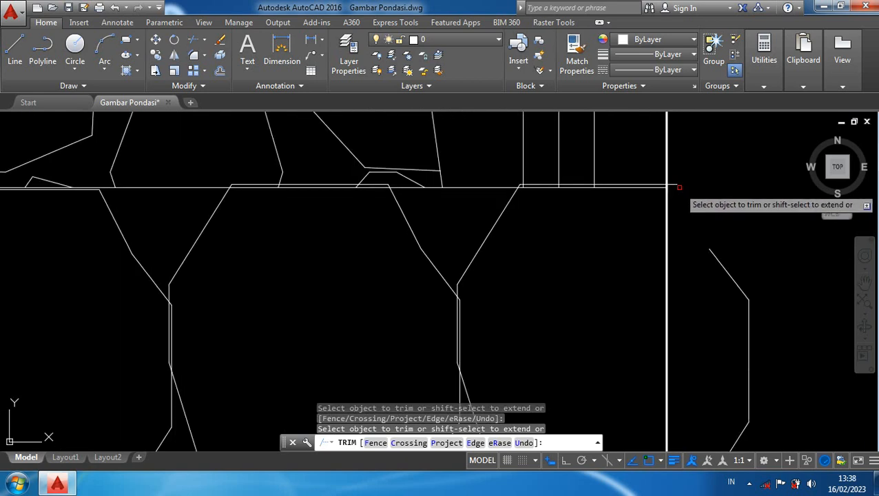
scroll(710, 261, "down", 3)
scroll(720, 270, "up", 4)
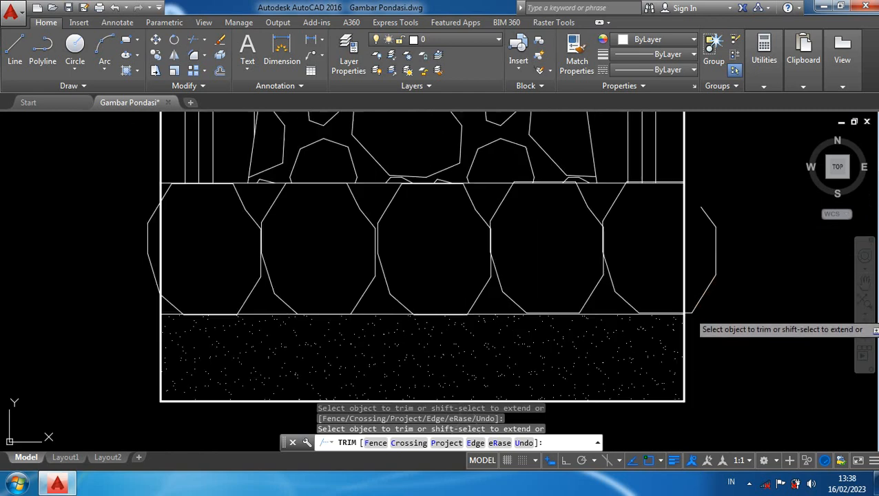
scroll(688, 319, "down", 3)
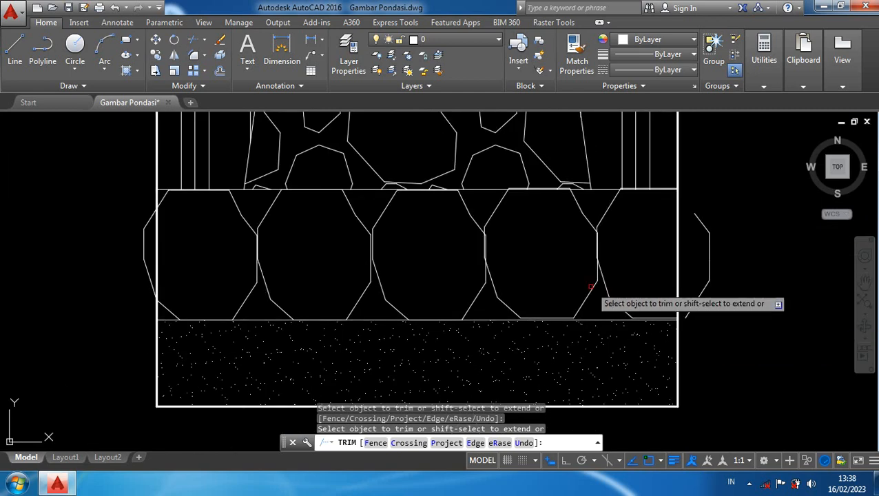
scroll(153, 216, "up", 4)
left_click(175, 221)
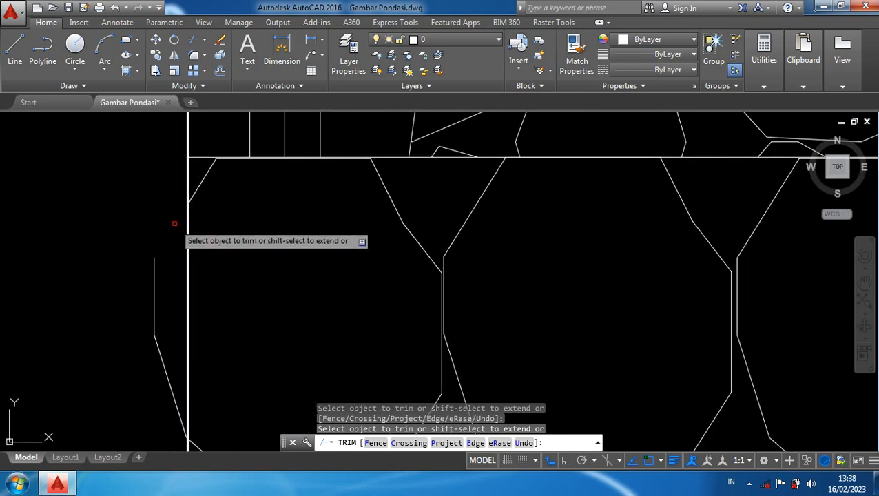
middle_click_drag(171, 270, 199, 197)
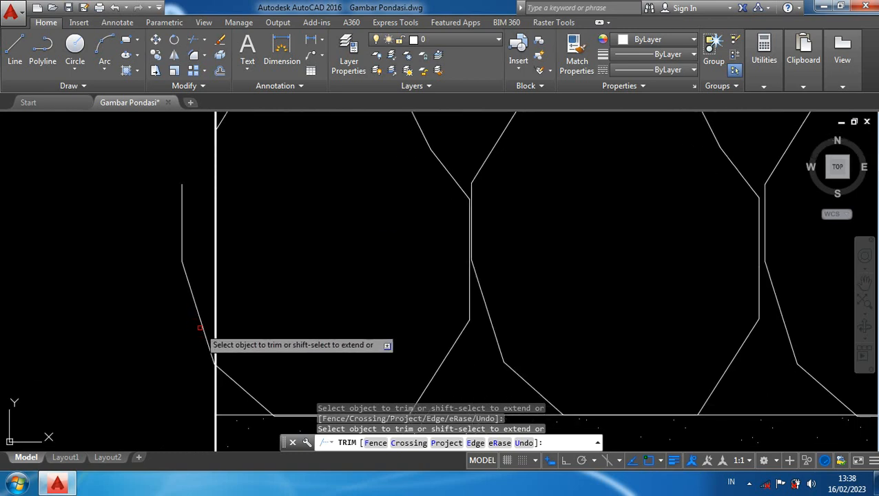
scroll(190, 308, "down", 2)
key("Escape")
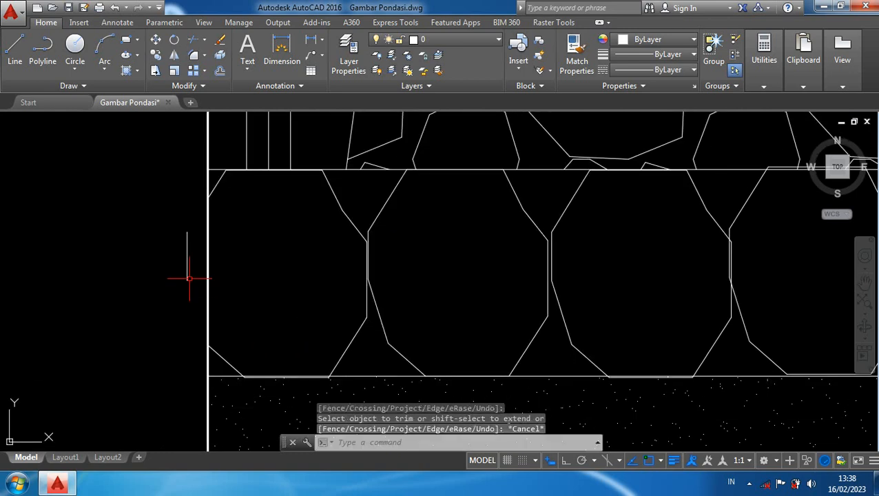
Step: Delete the leftover stone segments outside the trench's left and right walls
left_click(188, 276)
scroll(229, 334, "down", 3)
scroll(455, 326, "up", 2)
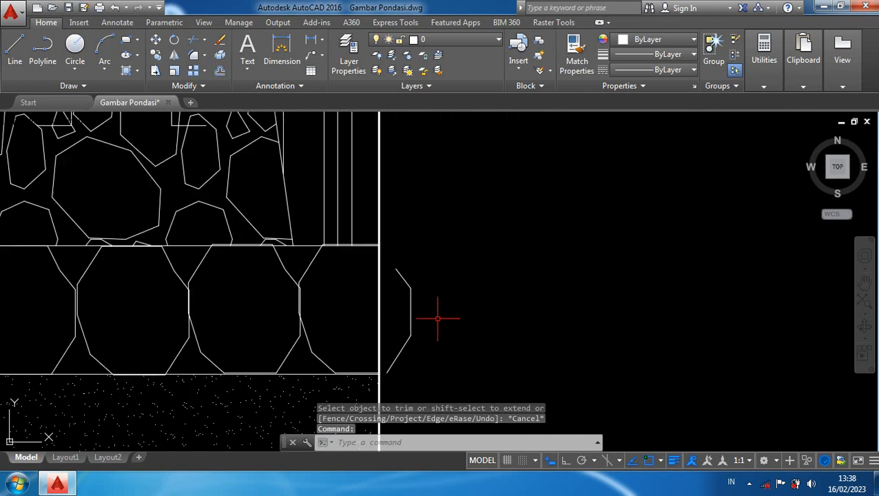
left_click(435, 351)
left_click(402, 269)
key("Delete")
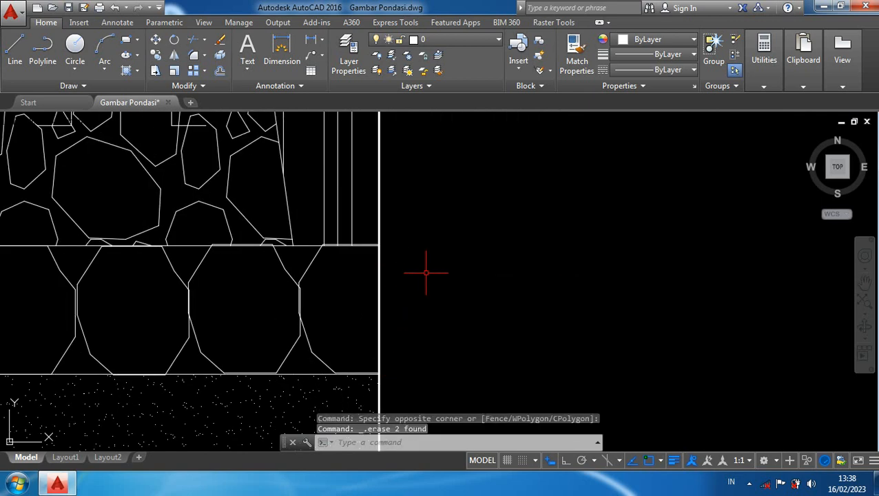
Step: Examine the whole foundation section with its hatched layers and the row of stones in the trench
scroll(483, 340, "down", 3)
scroll(488, 322, "down", 4)
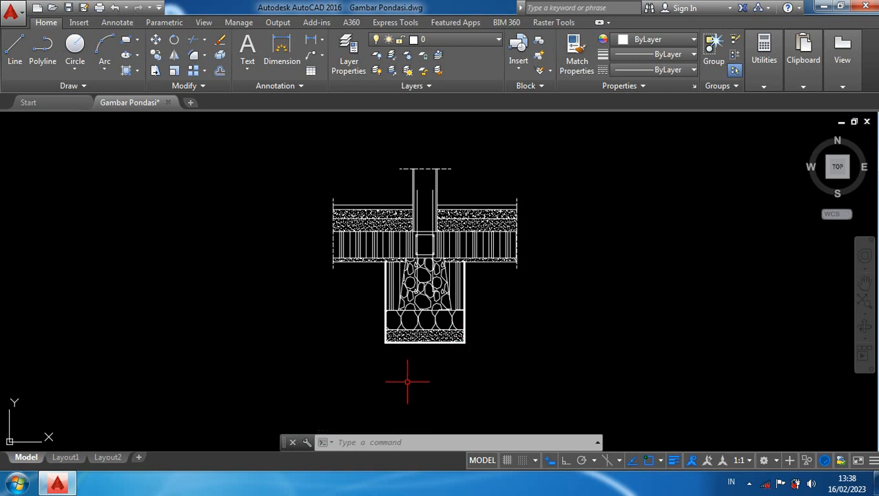
scroll(393, 370, "up", 2)
middle_click_drag(389, 356, 395, 309)
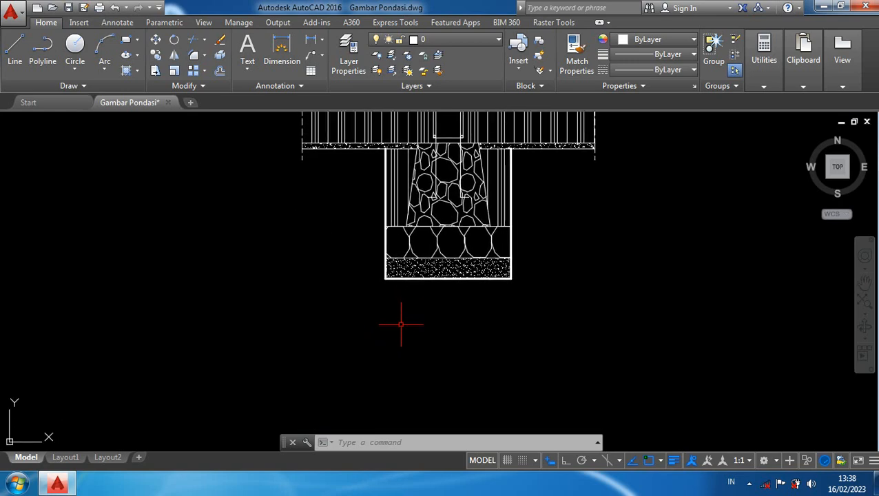
scroll(401, 325, "down", 2)
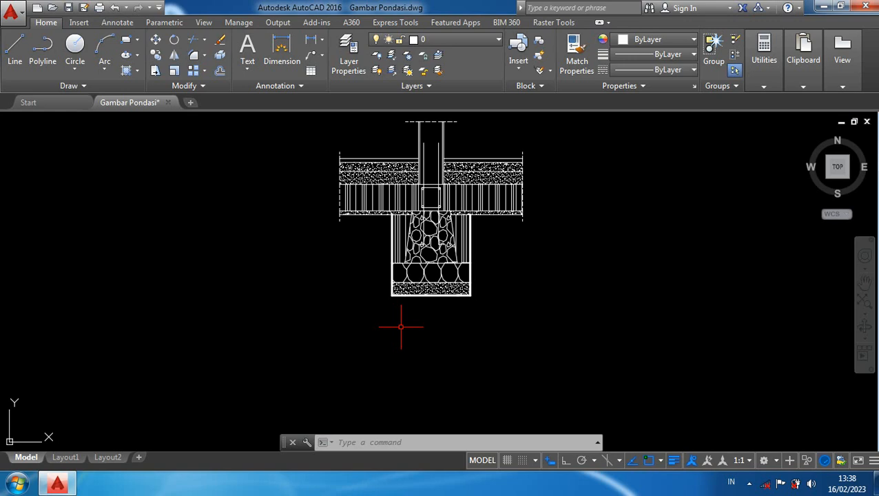
scroll(401, 326, "up", 2)
middle_click_drag(445, 324, 431, 370)
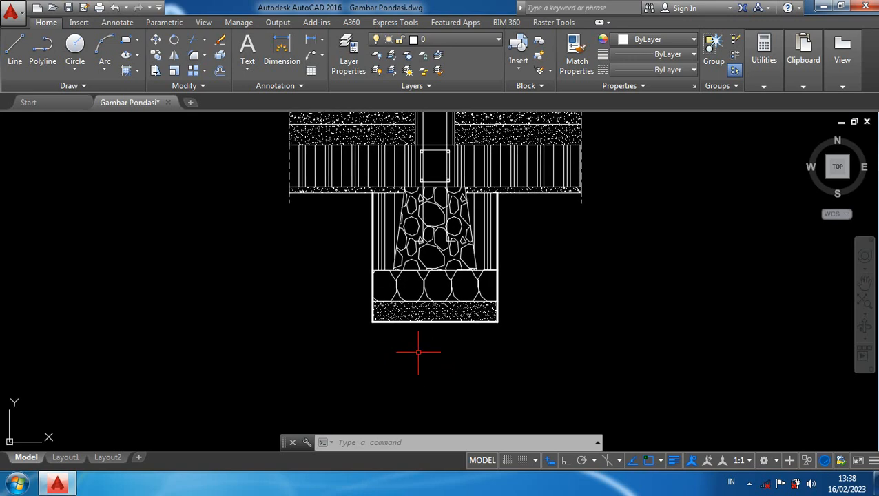
scroll(411, 346, "down", 2)
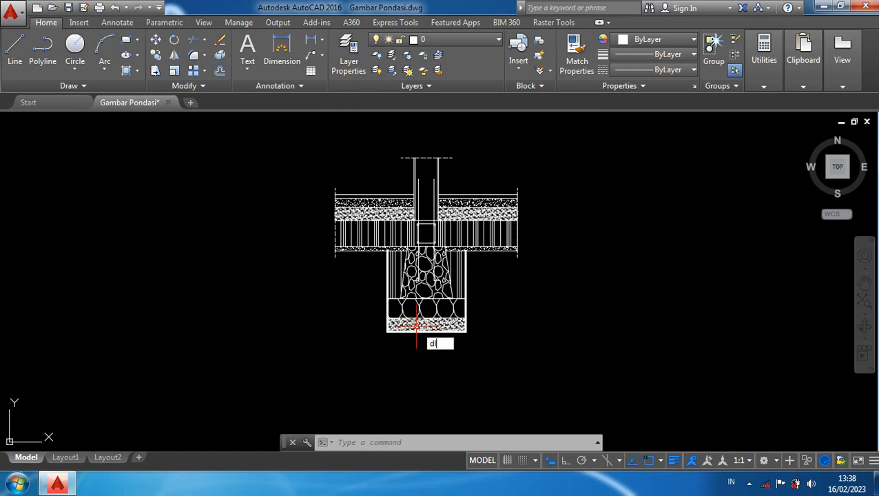
Step: Add a linear dimension below the trench from its bottom-left corner to the point beneath the stone foundation's left base corner
key("Return")
scroll(369, 345, "up", 4)
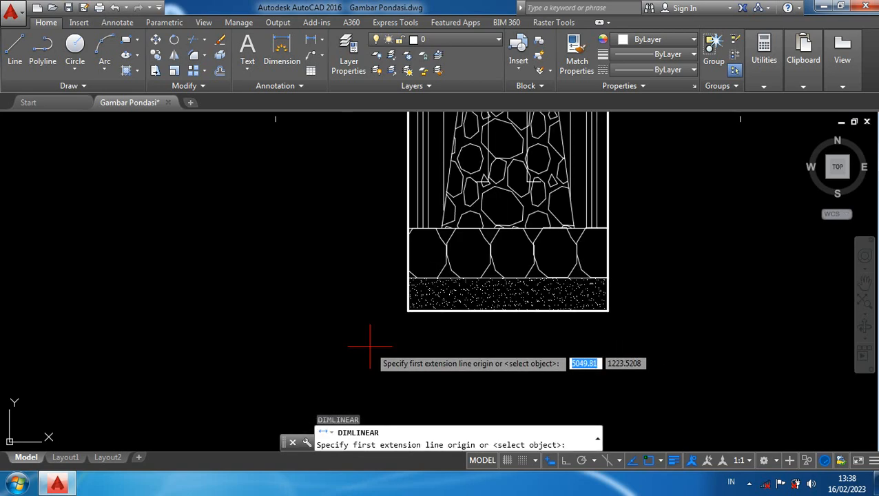
left_click(407, 310)
scroll(405, 317, "up", 3)
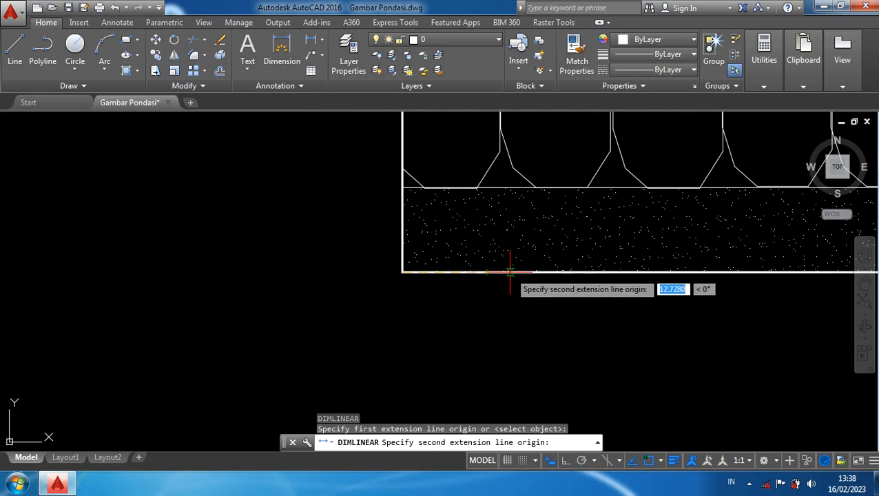
left_click(487, 271)
scroll(488, 317, "down", 2)
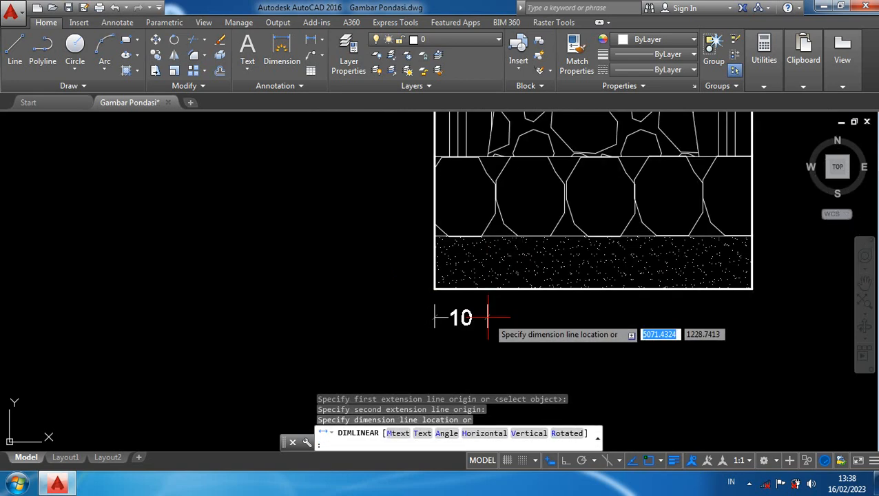
left_click(488, 318)
Step: Dimension the width of the stone foundation's base along the trench's bottom edge, in line with the existing dimension
scroll(526, 304, "up", 3)
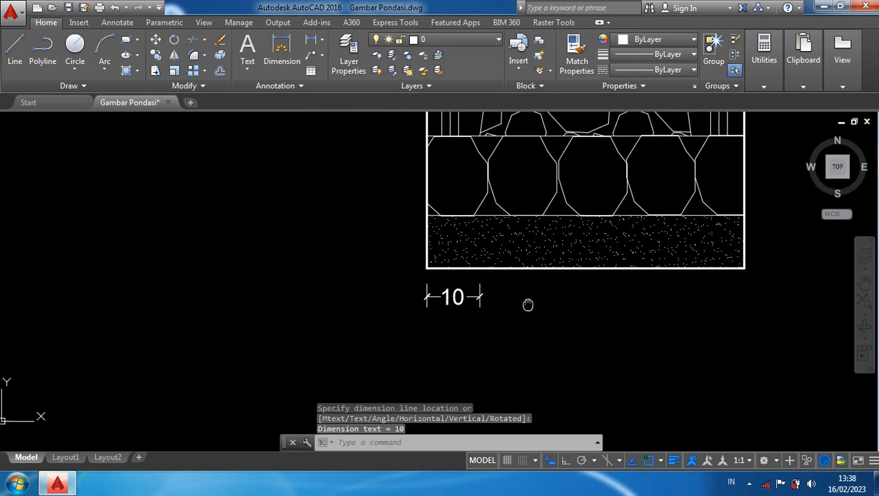
key("Return")
scroll(517, 289, "up", 1)
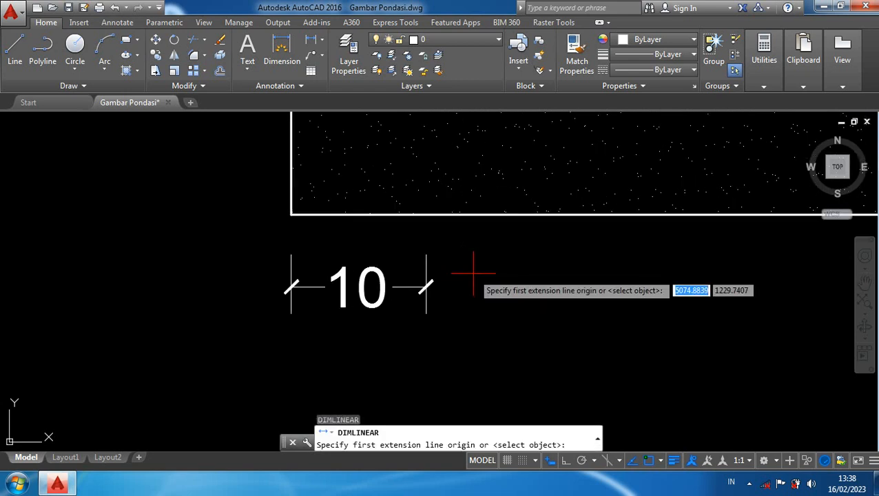
left_click(427, 215)
scroll(486, 282, "down", 3)
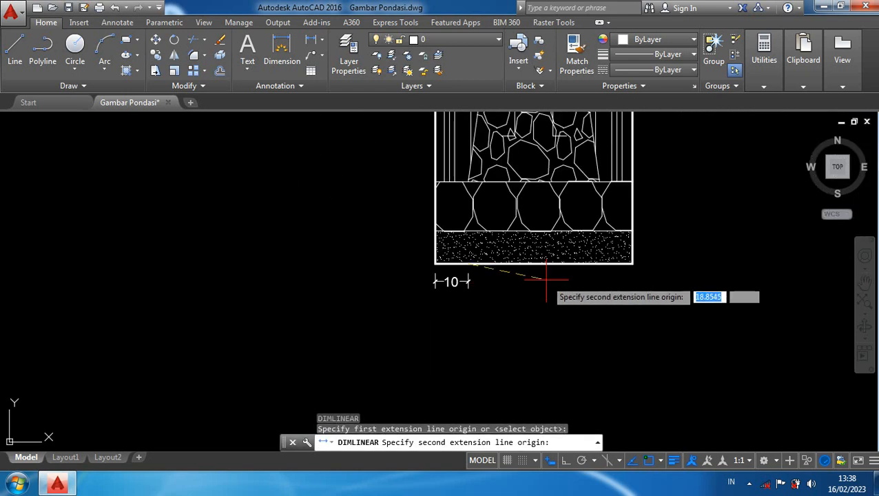
scroll(589, 262, "up", 3)
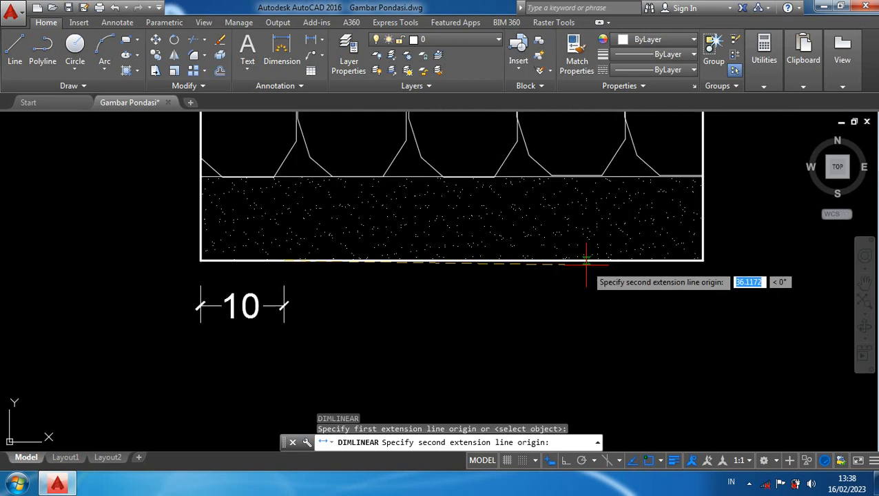
left_click(622, 258)
scroll(292, 313, "up", 2)
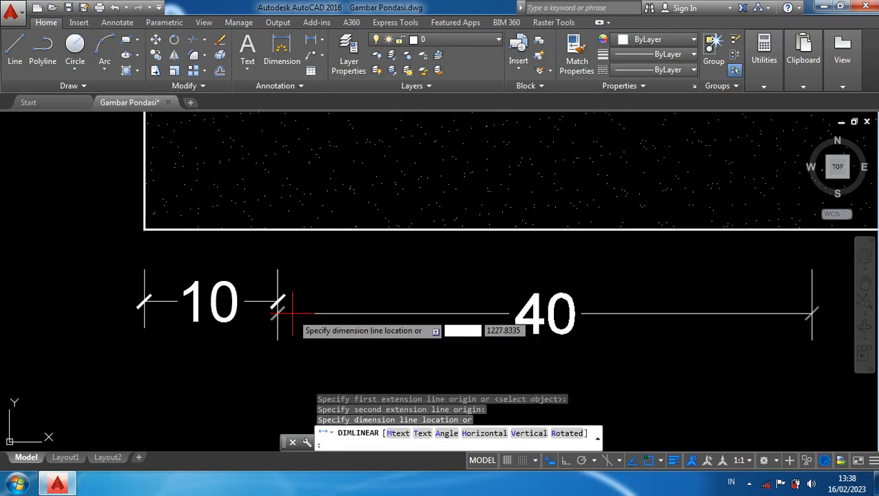
scroll(296, 318, "up", 2)
left_click(303, 297)
scroll(355, 331, "down", 3)
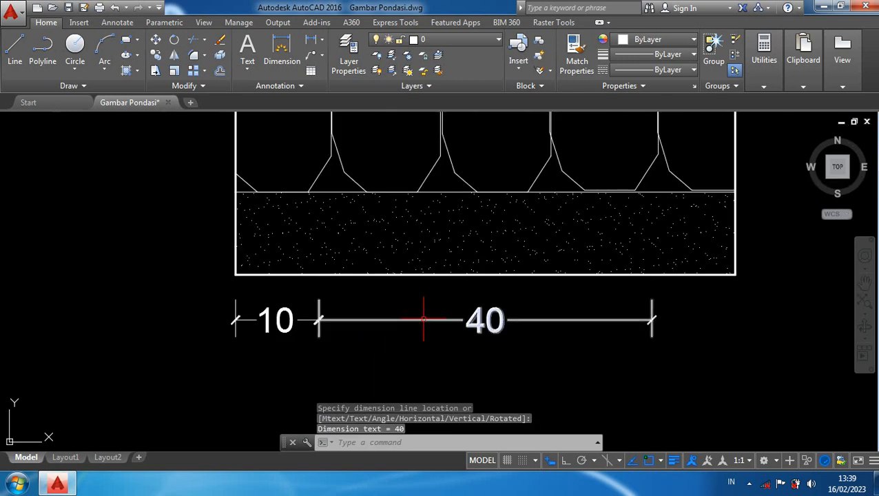
Step: Dimension the gap between the stone foundation's right base end and the trench's bottom-right corner, in line with the existing bottom dimensions
key("Return")
middle_click_drag(722, 307, 525, 278)
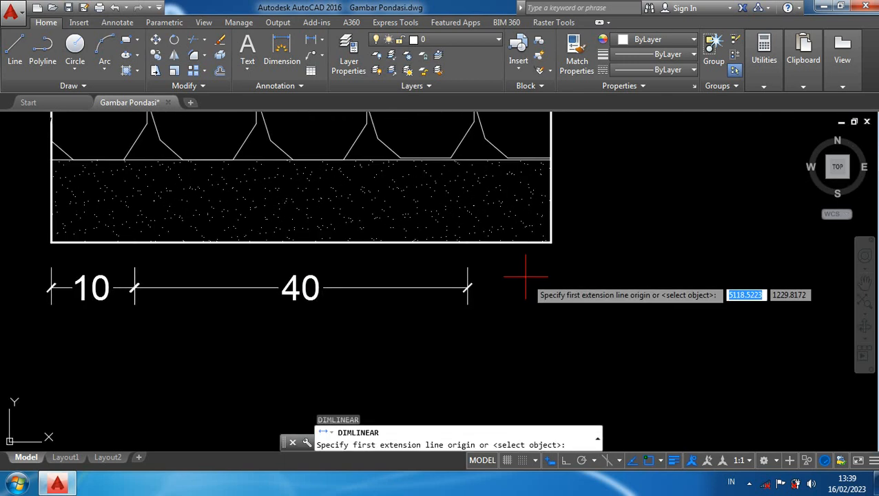
scroll(465, 252, "up", 4)
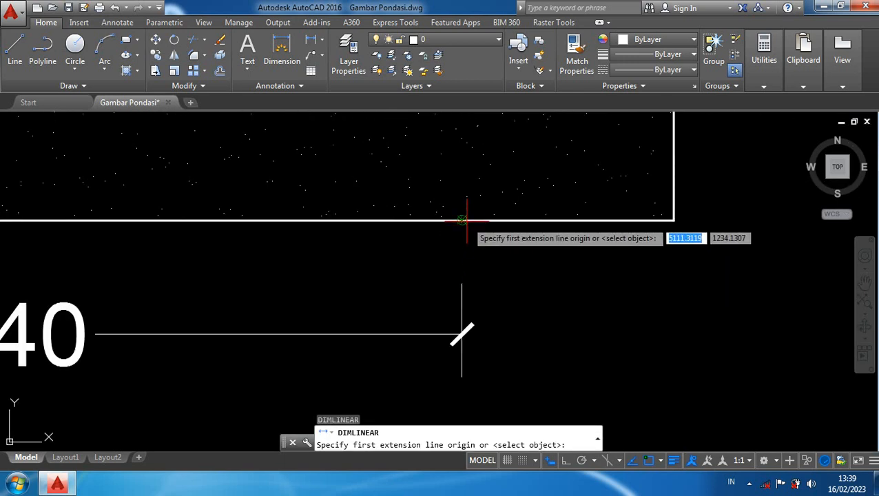
left_click(465, 221)
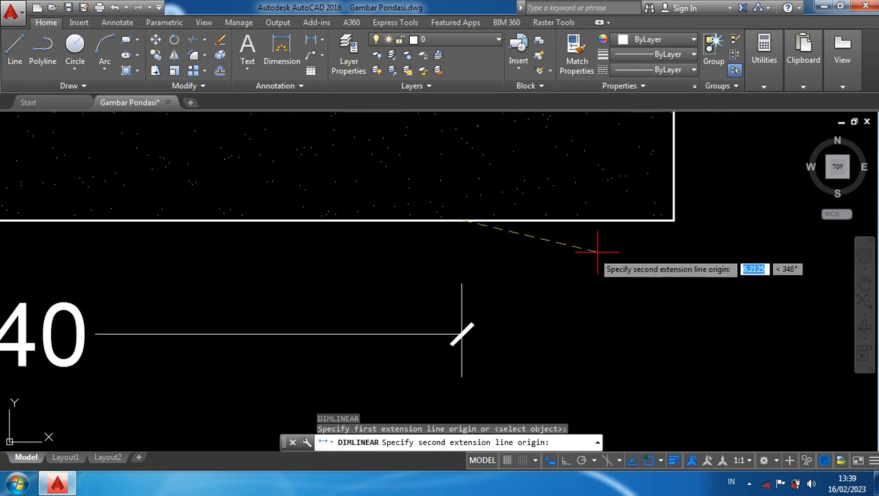
left_click(673, 220)
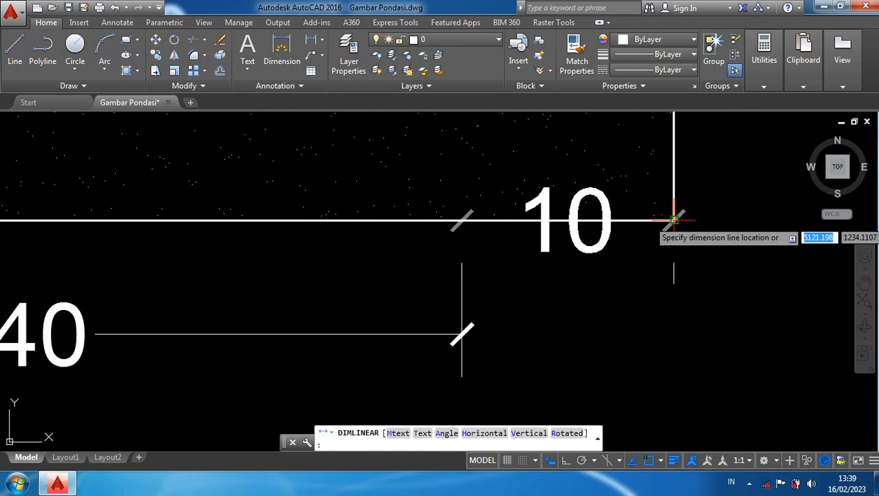
left_click(461, 334)
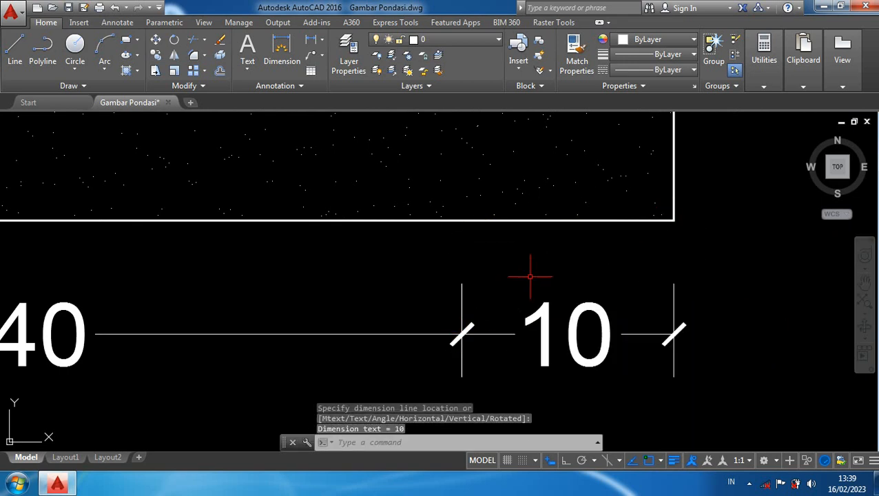
scroll(451, 309, "down", 3)
scroll(392, 320, "down", 2)
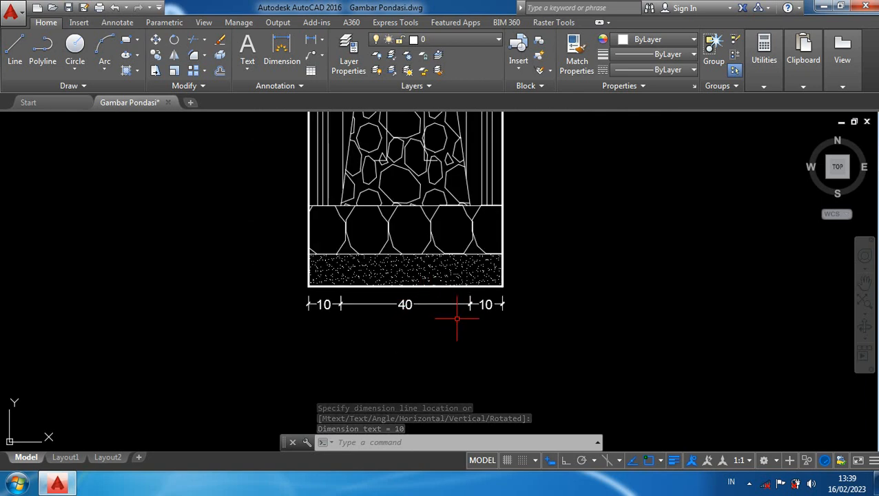
Step: Add a vertical linear dimension for the height of the sand layer, placed just outside the trench's left wall
mouse_move(447, 321)
middle_mouse_down()
mouse_move(432, 337)
mouse_move(525, 383)
middle_mouse_up()
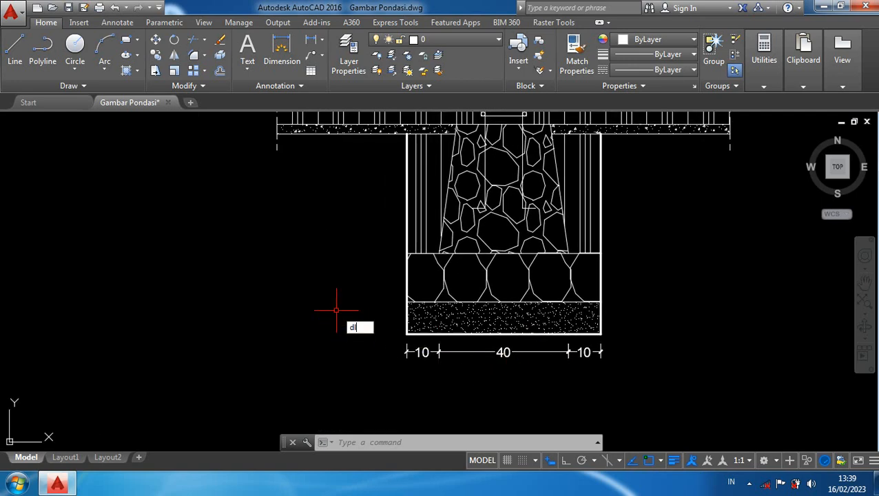
key("Return")
scroll(347, 318, "up", 3)
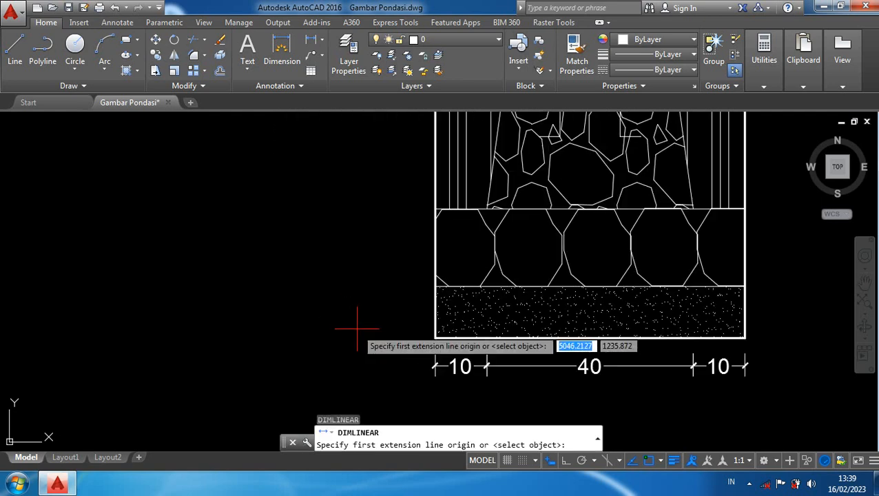
left_click(434, 337)
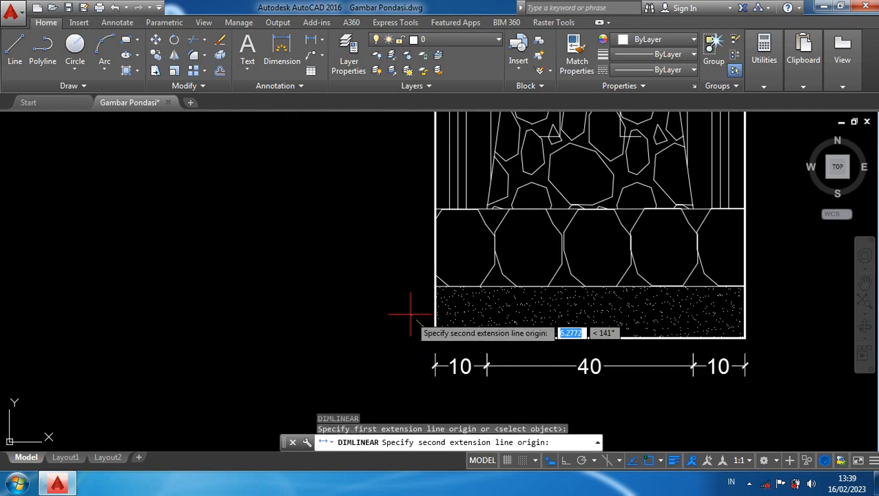
left_click(434, 286)
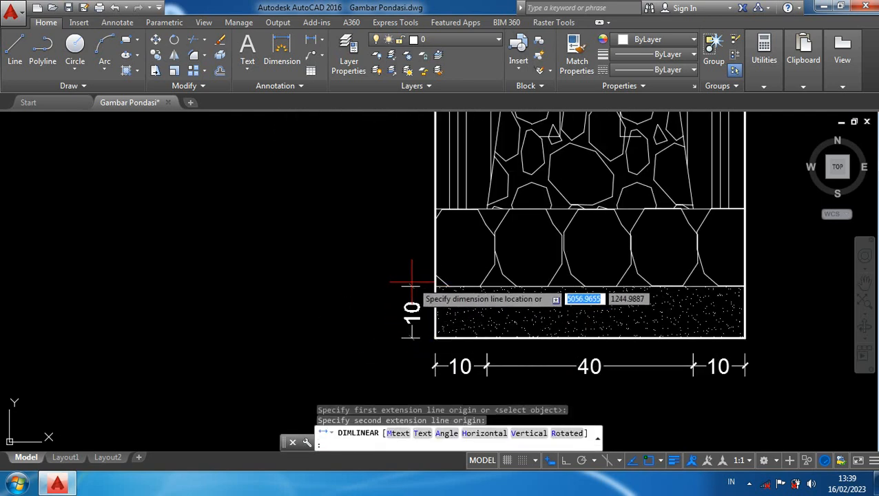
left_click(409, 281)
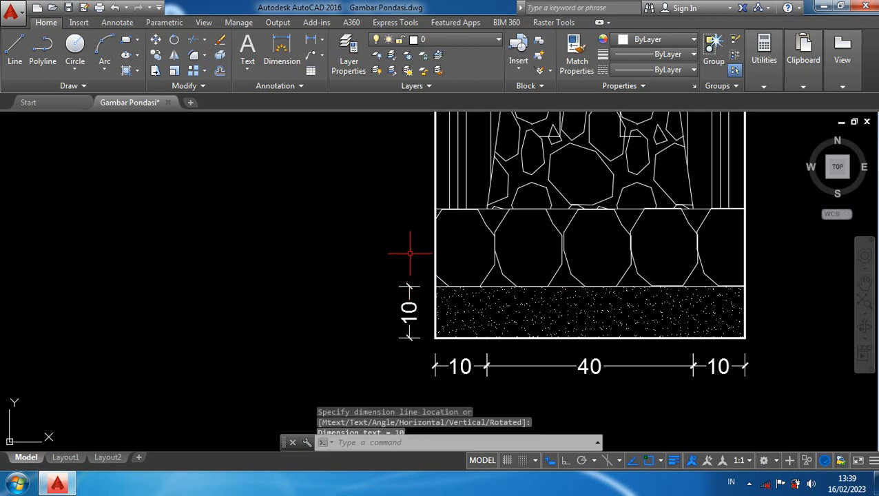
Step: Dimension the height of the stone row above the sand layer, in line with the sand layer's vertical dimension
key("Return")
scroll(404, 272, "up", 2)
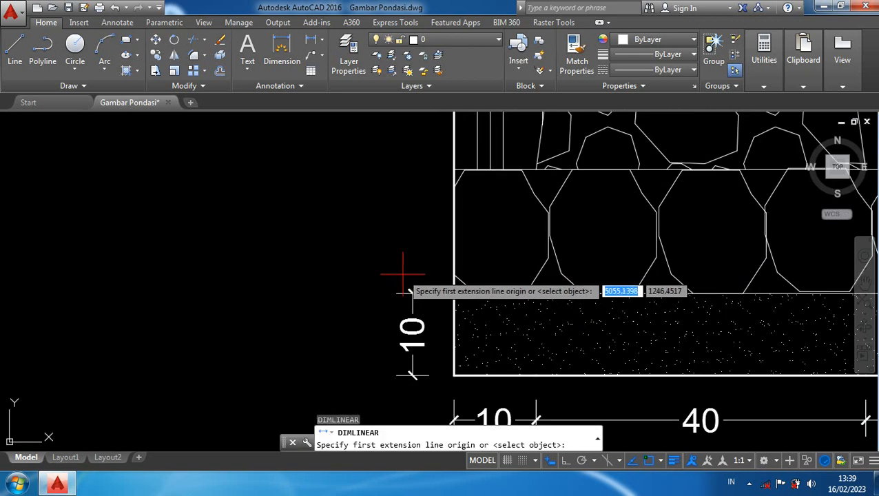
left_click(454, 293)
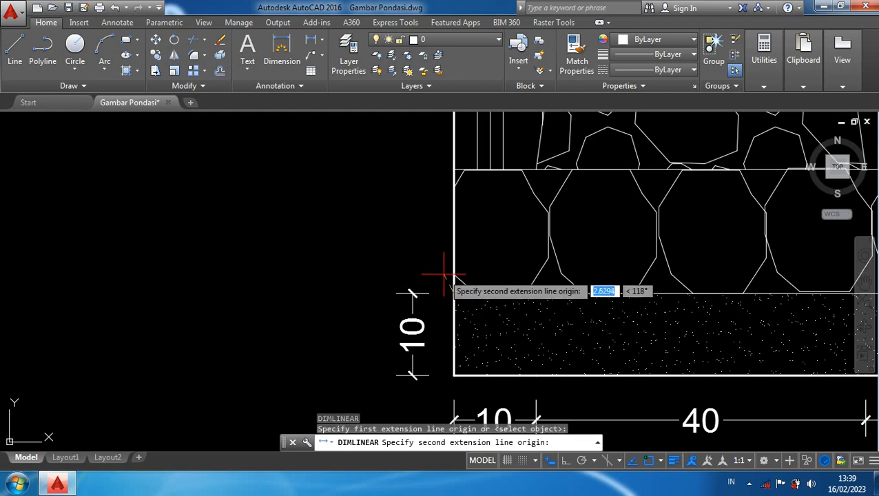
left_click(454, 170)
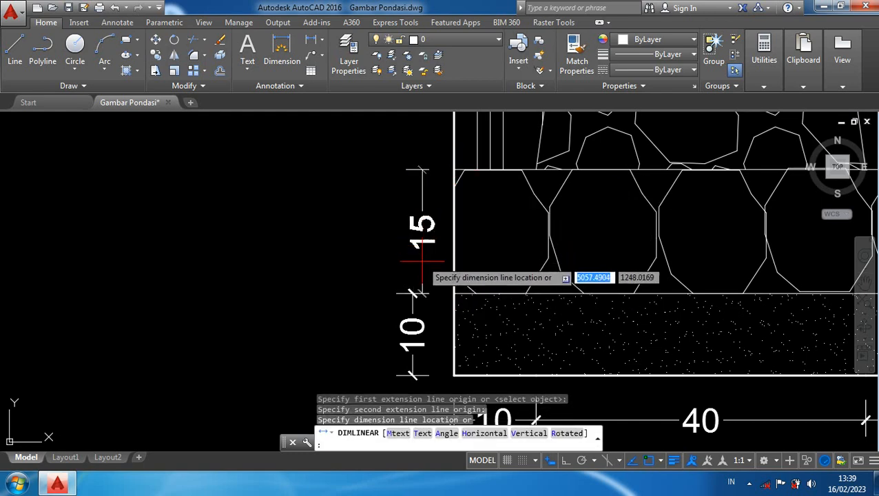
scroll(406, 282, "up", 2)
left_click(424, 313)
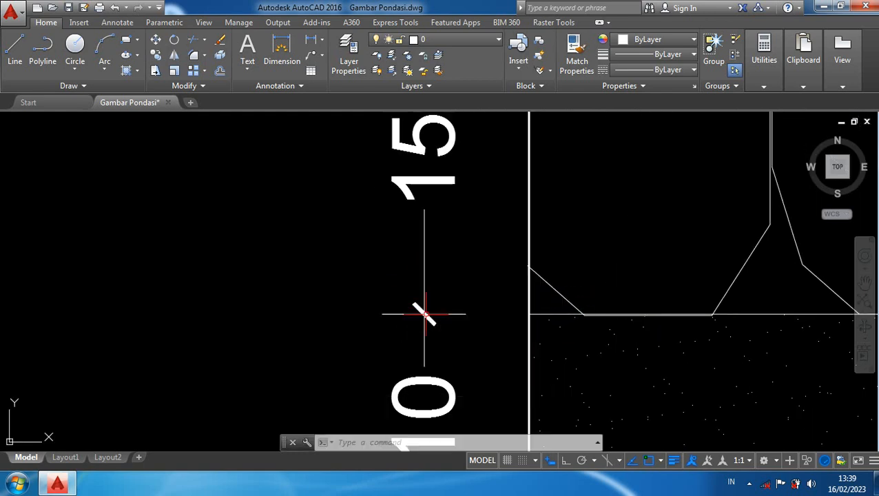
Step: Dimension the trench's left wall from the top of the stone row to the wall's upper end, in line with the vertical dimensions
scroll(303, 282, "down", 4)
scroll(349, 271, "up", 2)
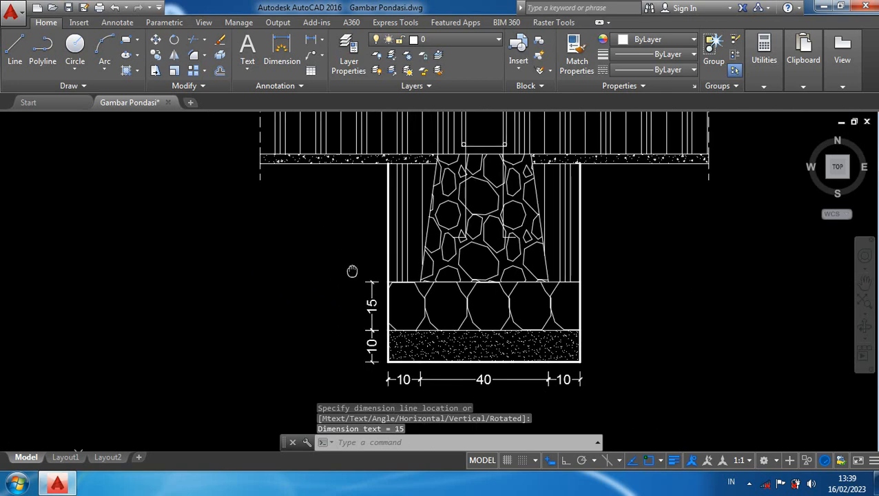
scroll(367, 271, "up", 1)
key("Return")
scroll(383, 270, "up", 2)
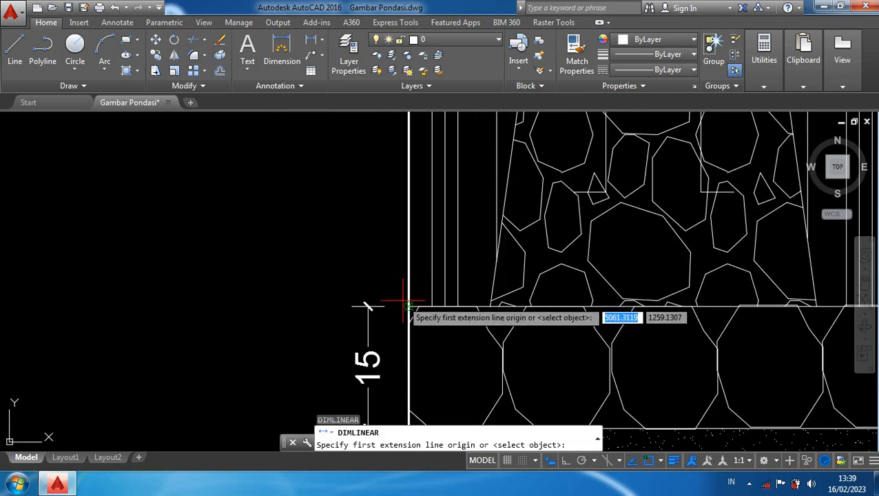
left_click(408, 305)
scroll(386, 282, "down", 2)
middle_click_drag(363, 249, 395, 311)
scroll(414, 250, "up", 2)
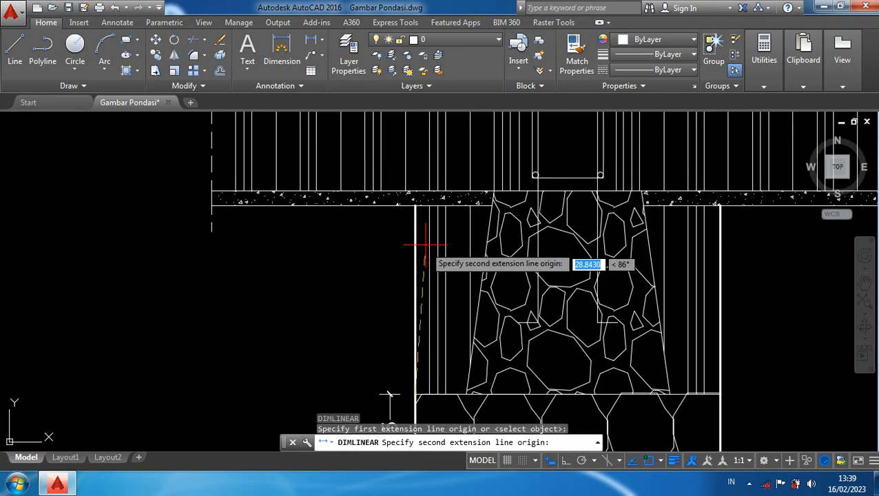
left_click(414, 206)
scroll(393, 338, "up", 3)
scroll(413, 314, "up", 3)
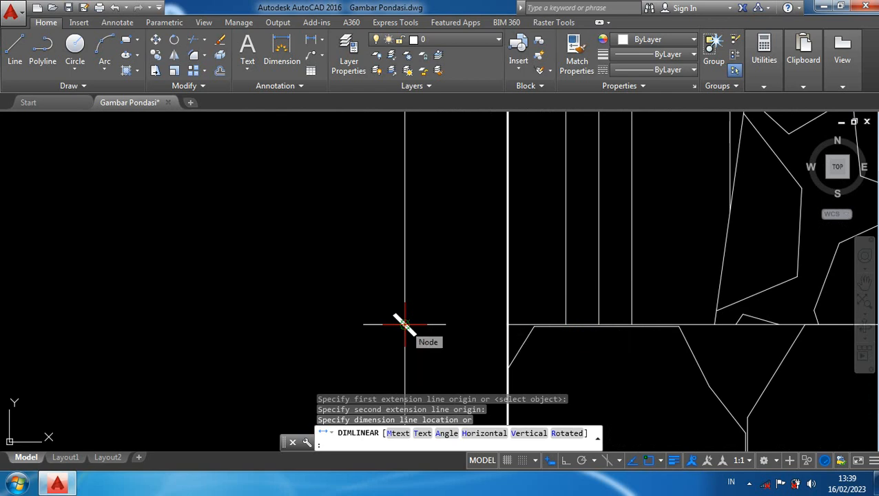
left_click(405, 324)
scroll(359, 249, "down", 4)
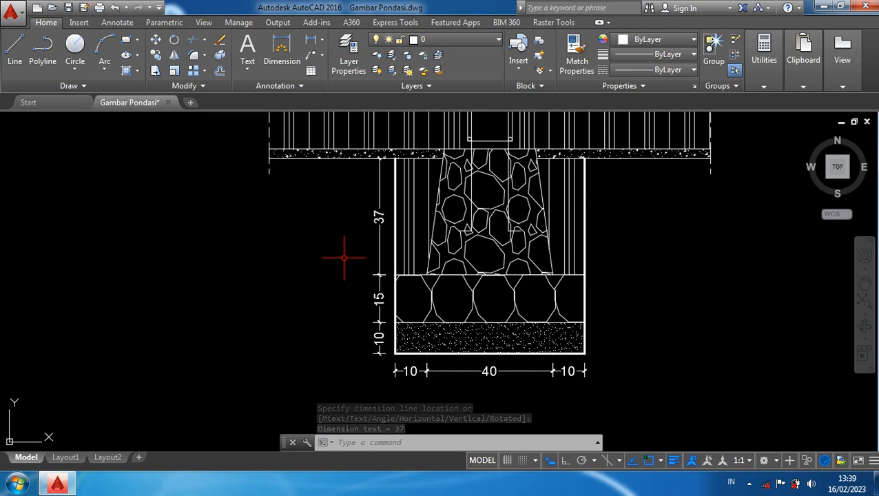
Step: Look through the ISO-25 dimension style's line, symbol and arrow, and text settings without changing them
scroll(344, 258, "down", 1)
middle_click_drag(344, 258, 354, 285)
scroll(360, 279, "up", 1)
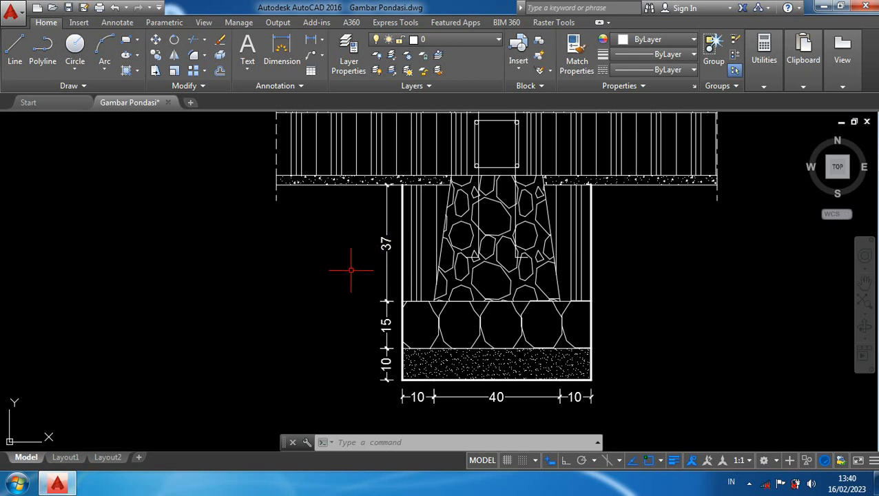
type("d")
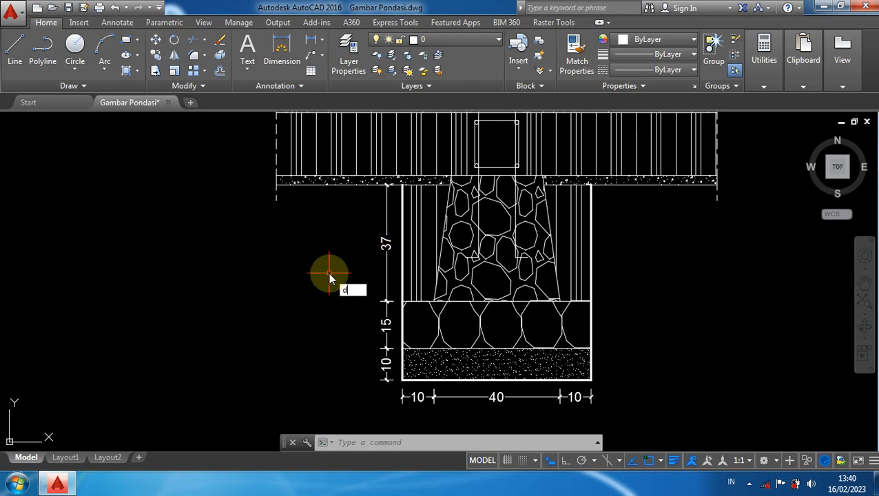
key("Return")
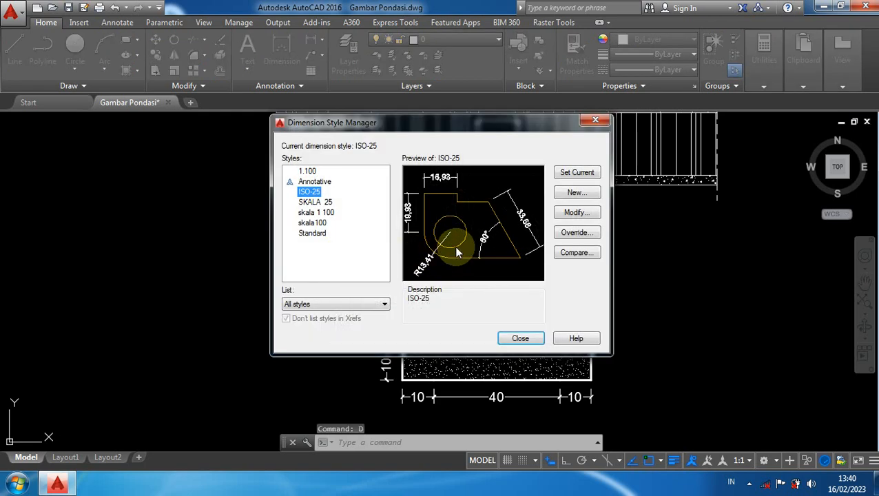
left_click(573, 213)
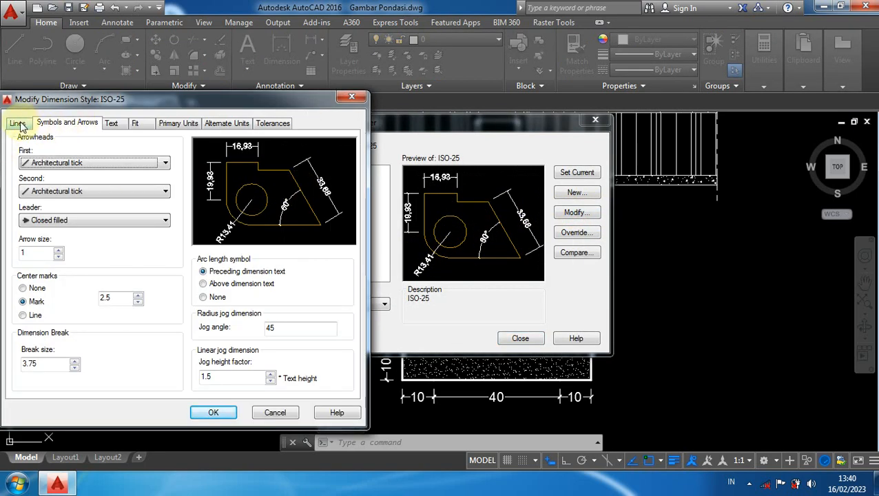
left_click(18, 124)
left_click(52, 123)
left_click(113, 123)
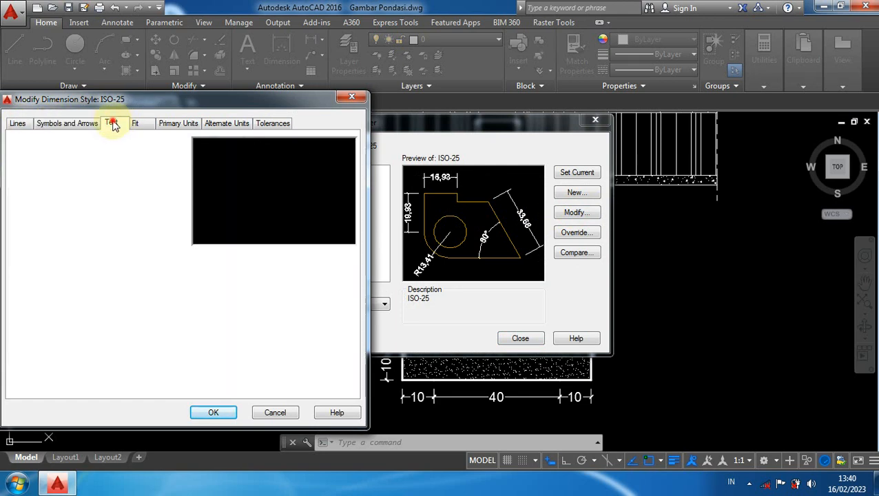
left_click(352, 96)
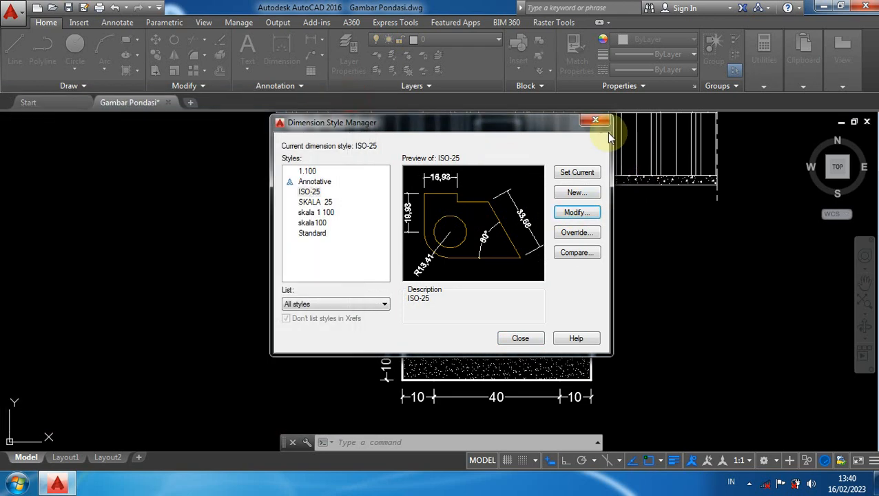
left_click(596, 121)
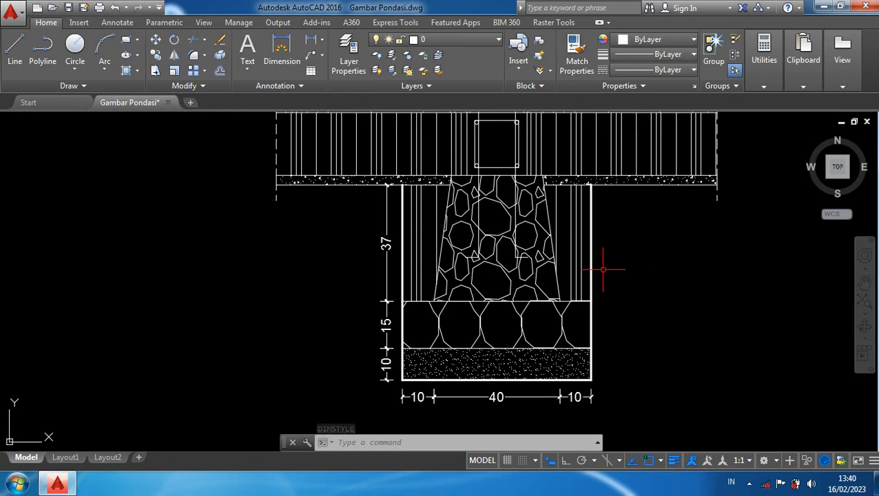
Step: Draw a horizontal leader line about 33 units long from inside the sand layer to beyond the trench's right wall
mouse_move(614, 299)
middle_mouse_down()
mouse_move(575, 281)
mouse_move(548, 292)
middle_mouse_up()
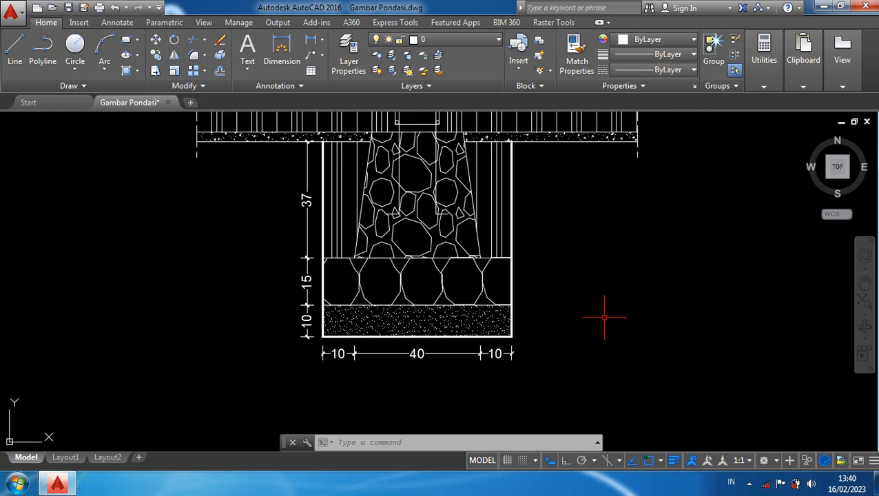
type("l")
key("Return")
scroll(500, 320, "up", 2)
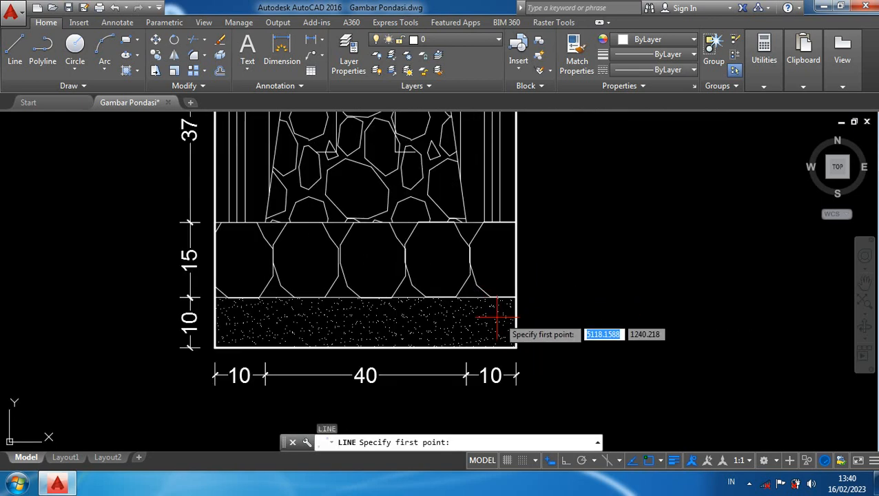
left_click(477, 320)
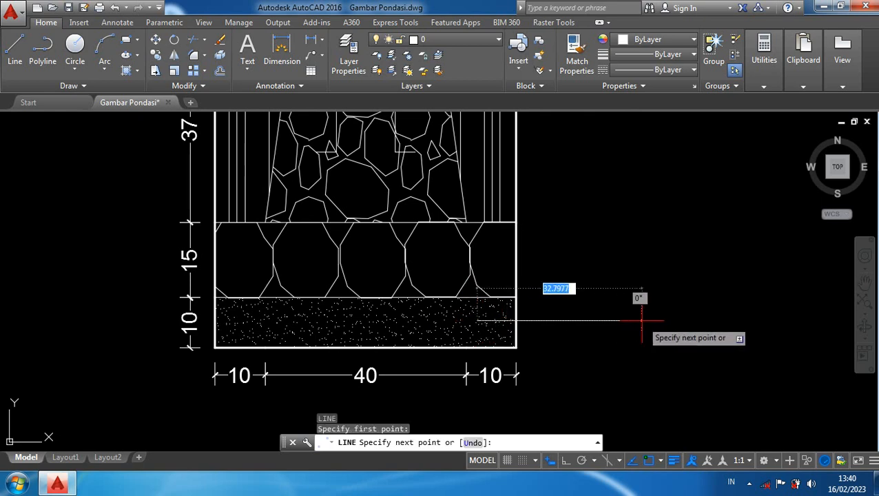
left_click(641, 321)
key("Return")
Step: Add the multiline text "Pasir Urug" just beyond the outer end of the sand layer's leader line, with its text box narrowed around the words
middle_click_drag(666, 337, 558, 314)
type("t")
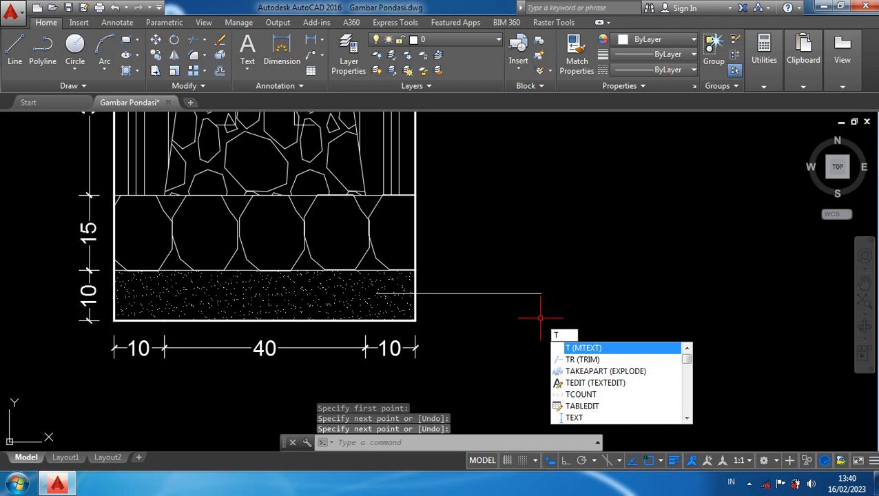
key("Return")
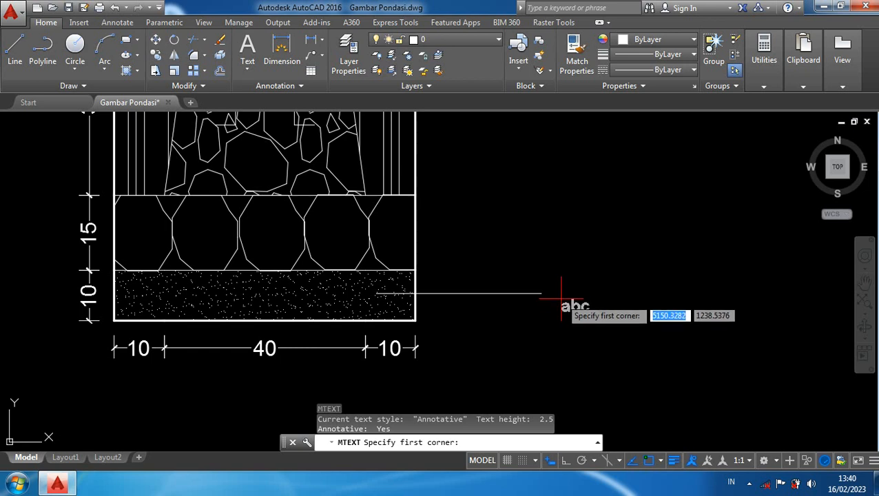
scroll(563, 298, "up", 2)
left_click(559, 291)
left_click(633, 321)
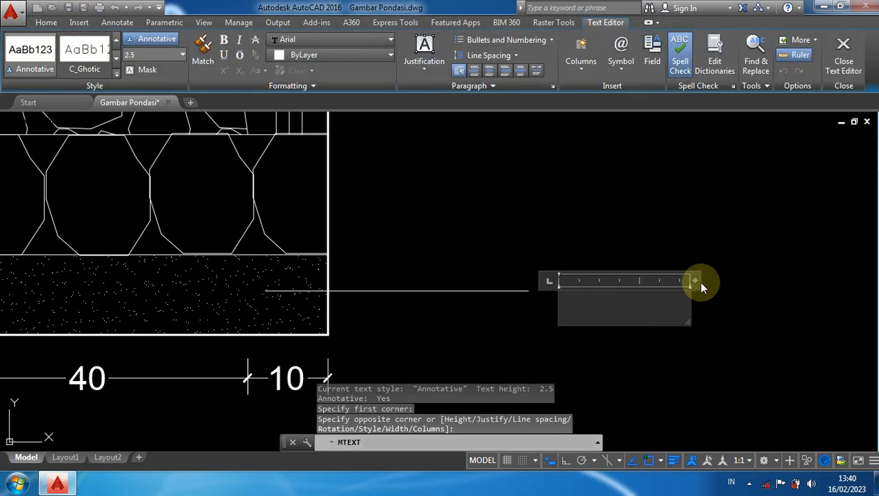
left_click_drag(696, 280, 811, 262)
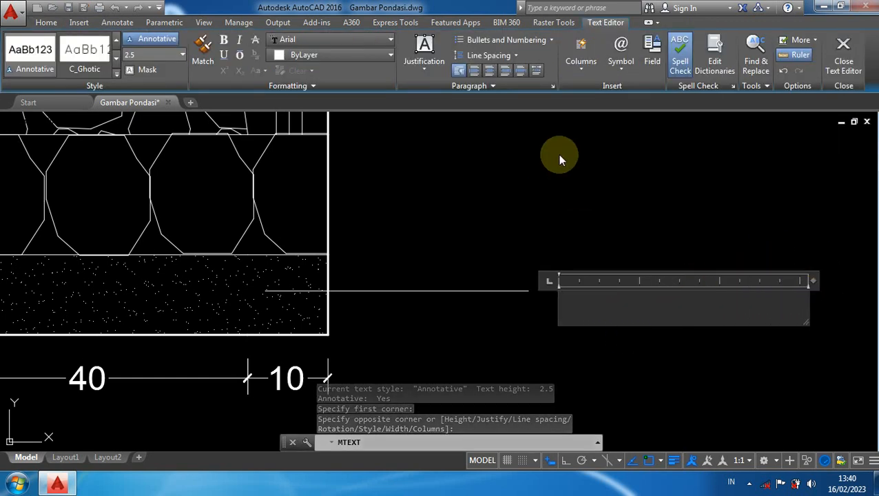
type("Pasir Urug")
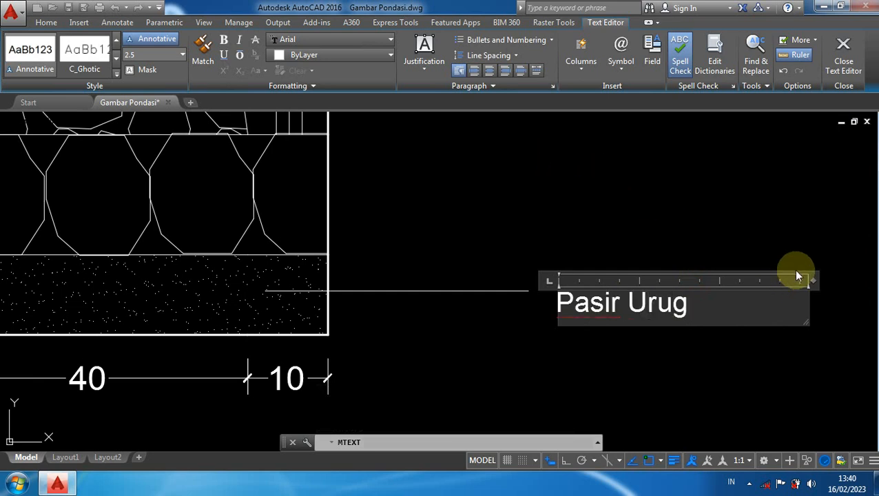
left_click_drag(813, 281, 721, 280)
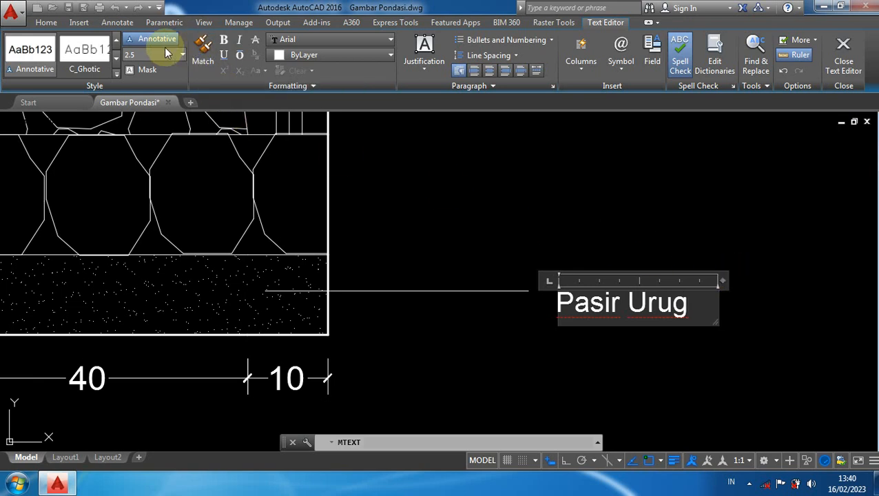
left_click(608, 393)
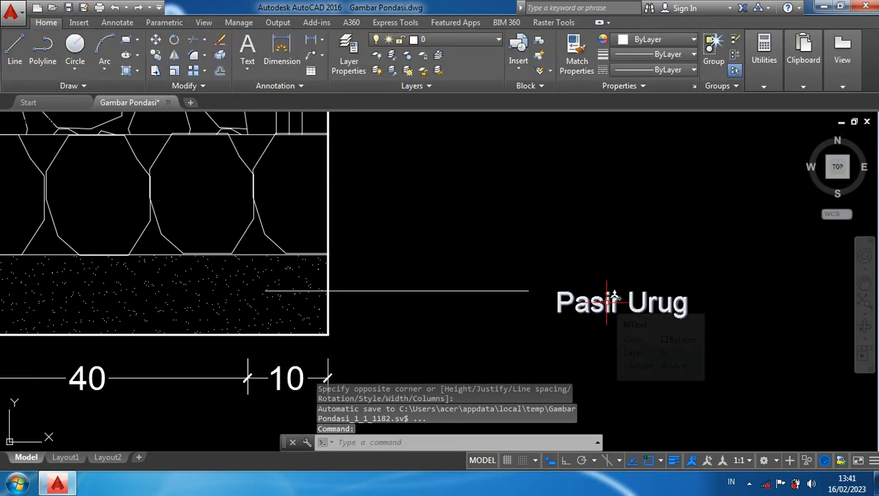
Step: Move the "Pasir Urug" label slightly up and closer to the leader line so it is vertically centred on the line's end
left_click(613, 301)
type("m")
key("Return")
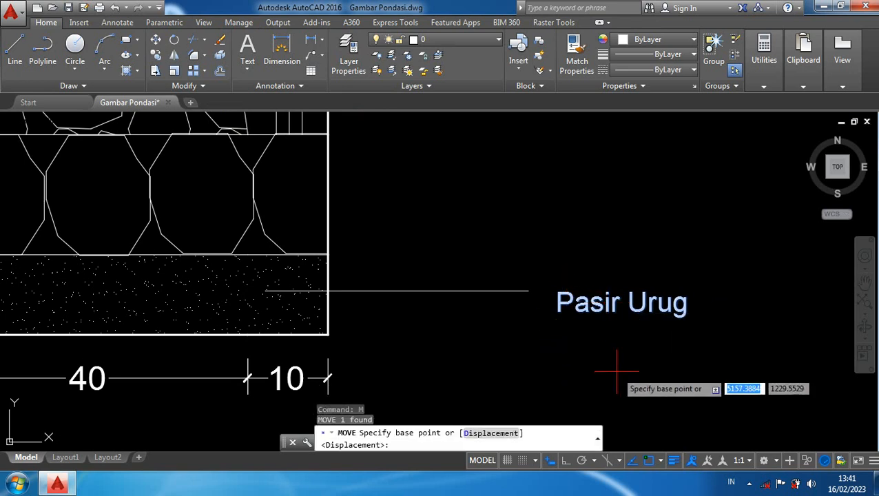
left_click(617, 367)
scroll(611, 347, "up", 3)
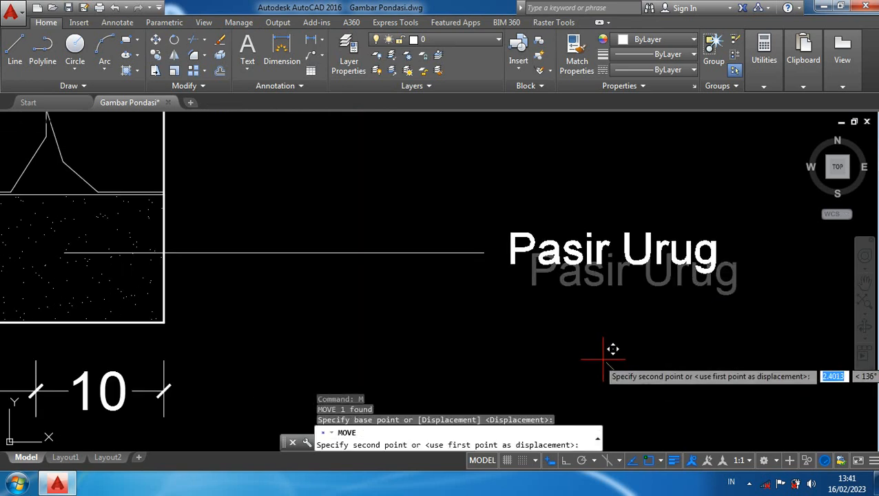
left_click(603, 358)
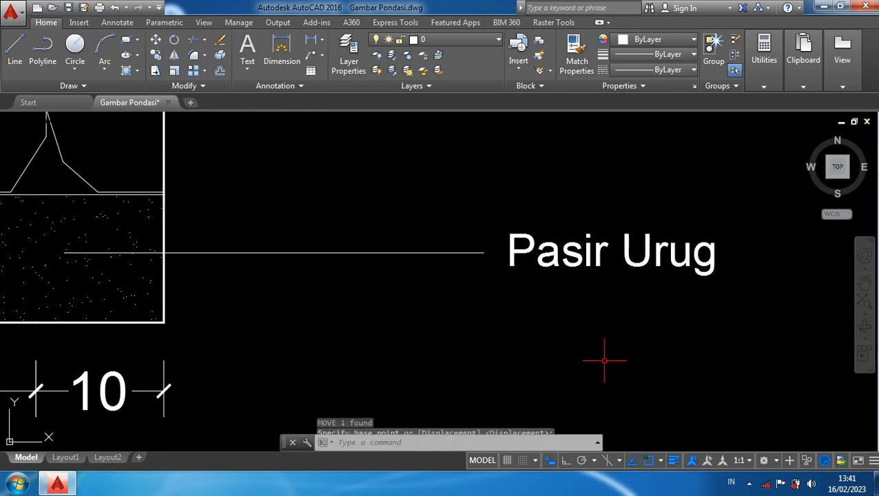
scroll(603, 359, "down", 4)
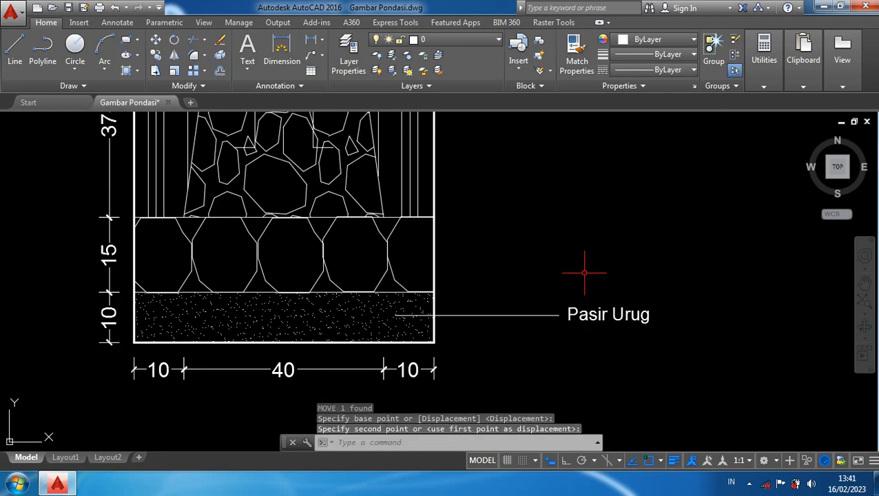
scroll(588, 278, "down", 1)
middle_click_drag(585, 269, 612, 298)
scroll(613, 286, "down", 2)
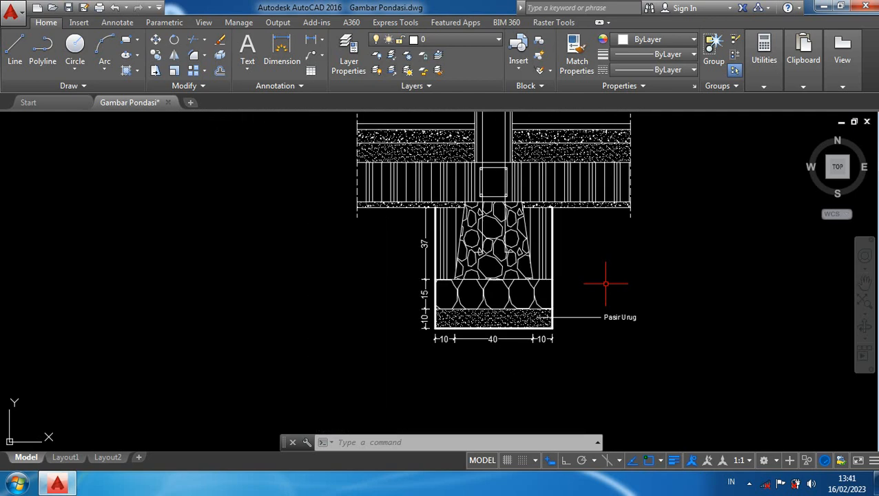
middle_click_drag(617, 250, 628, 282)
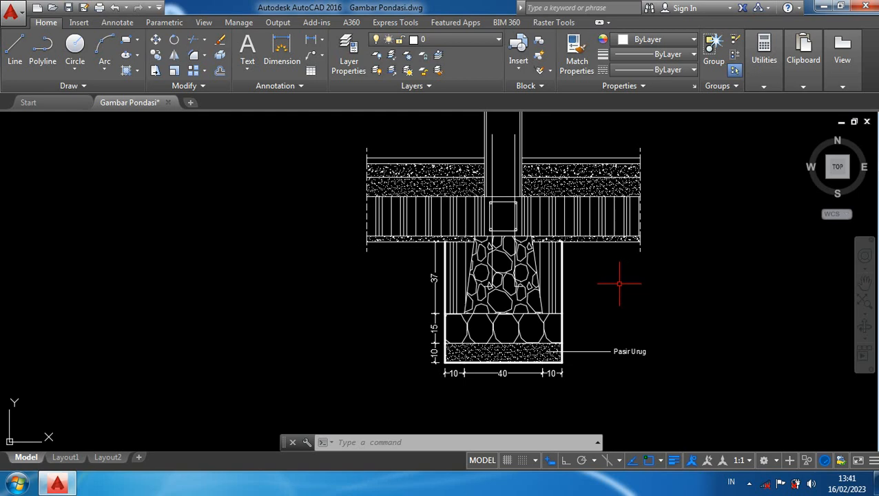
middle_click_drag(584, 291, 561, 312)
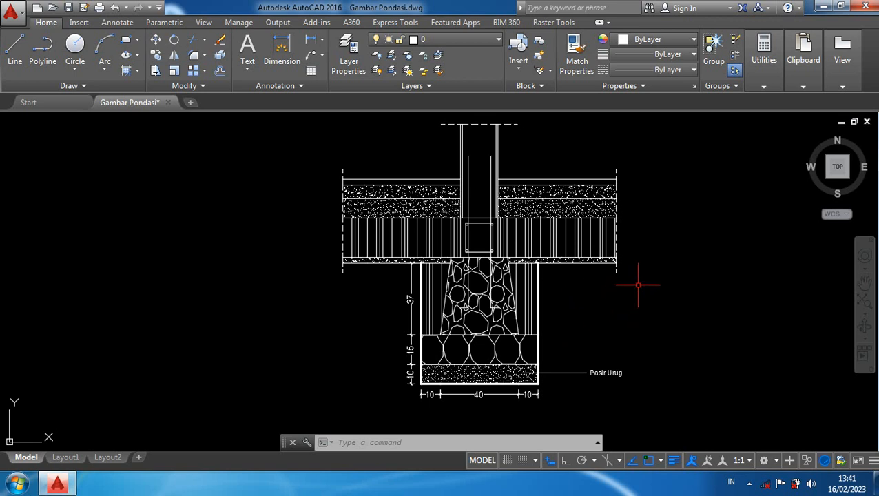
Step: Minimize the drawing program's window to show the desktop
left_click(763, 53)
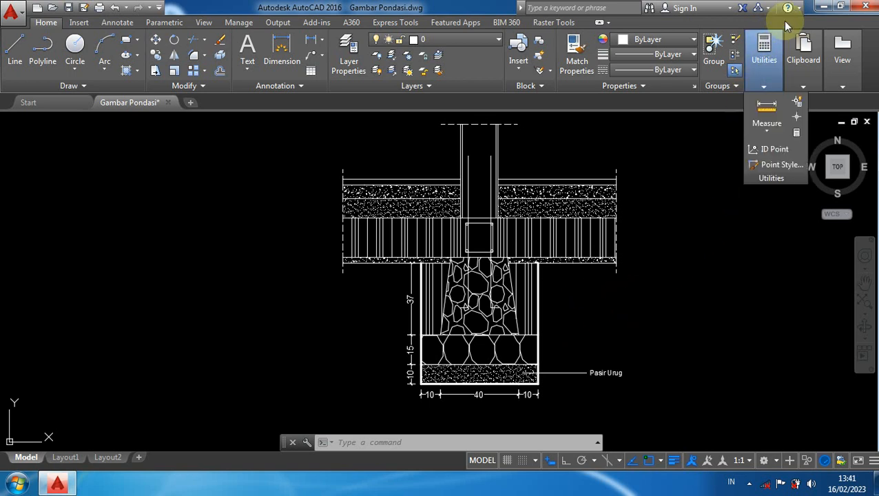
left_click(823, 7)
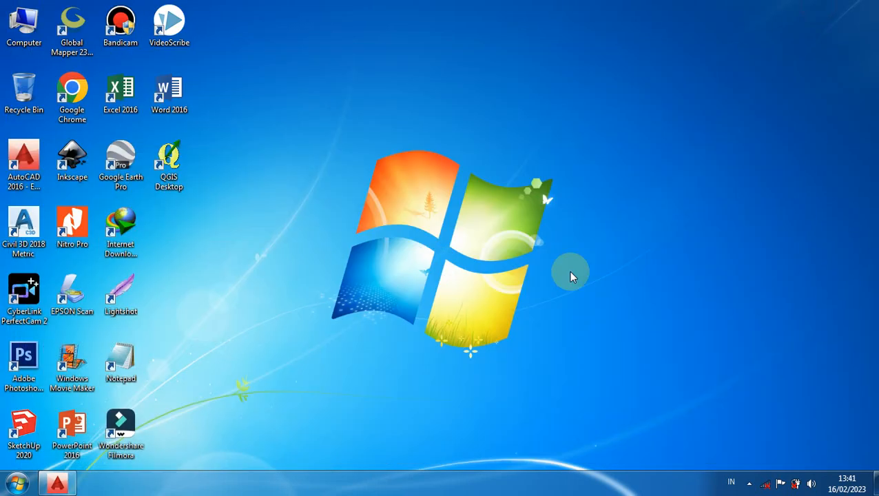